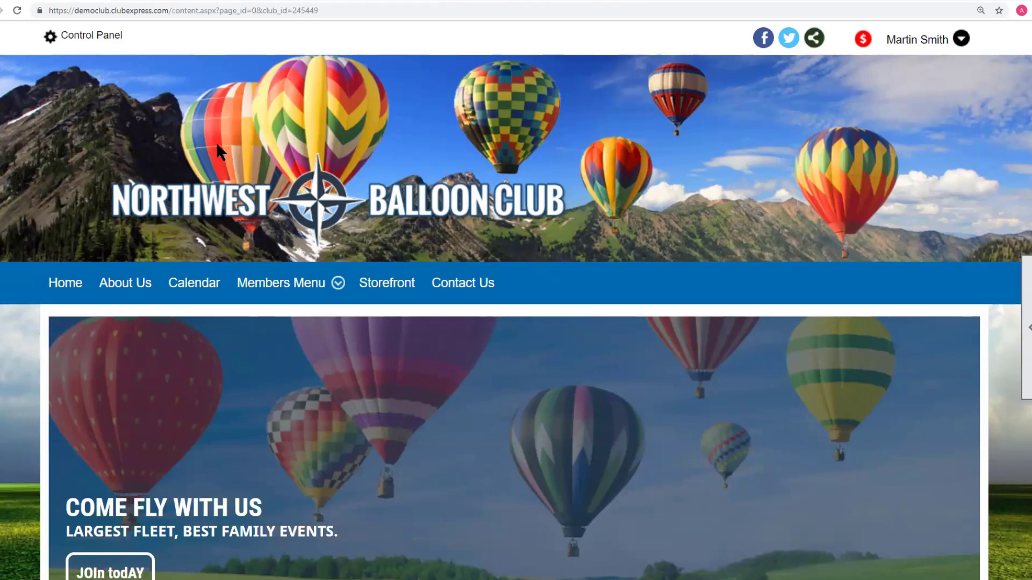
Open the Photo Albums page for members and show all available albums by category.
mouse_move(299, 286)
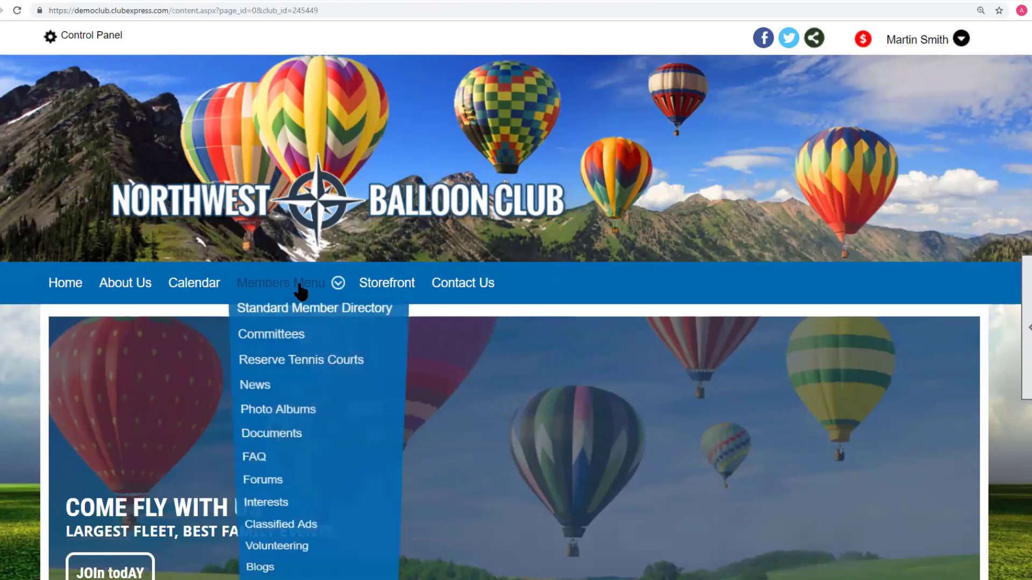
left_click(278, 409)
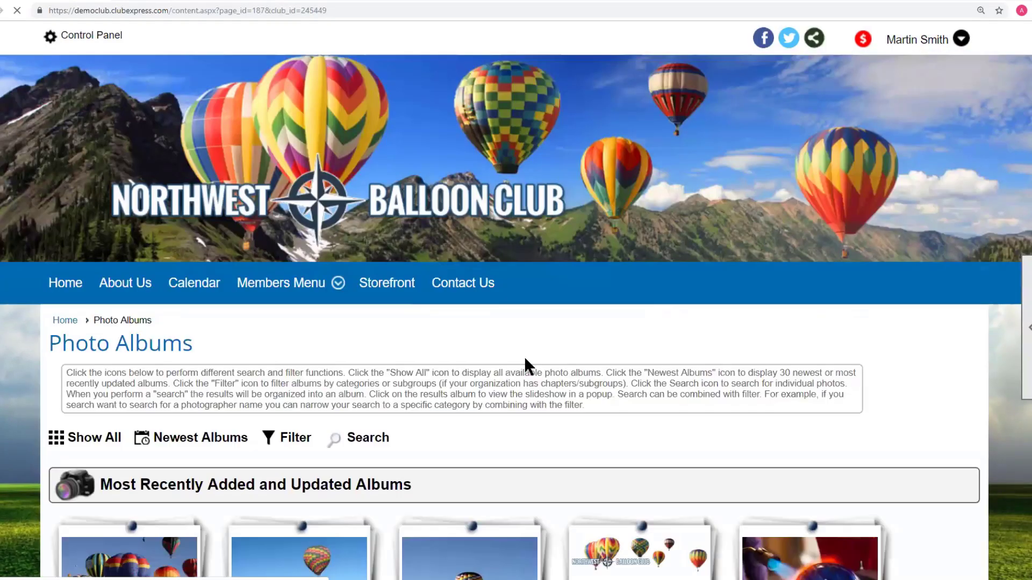
scroll(692, 359, "down", 7)
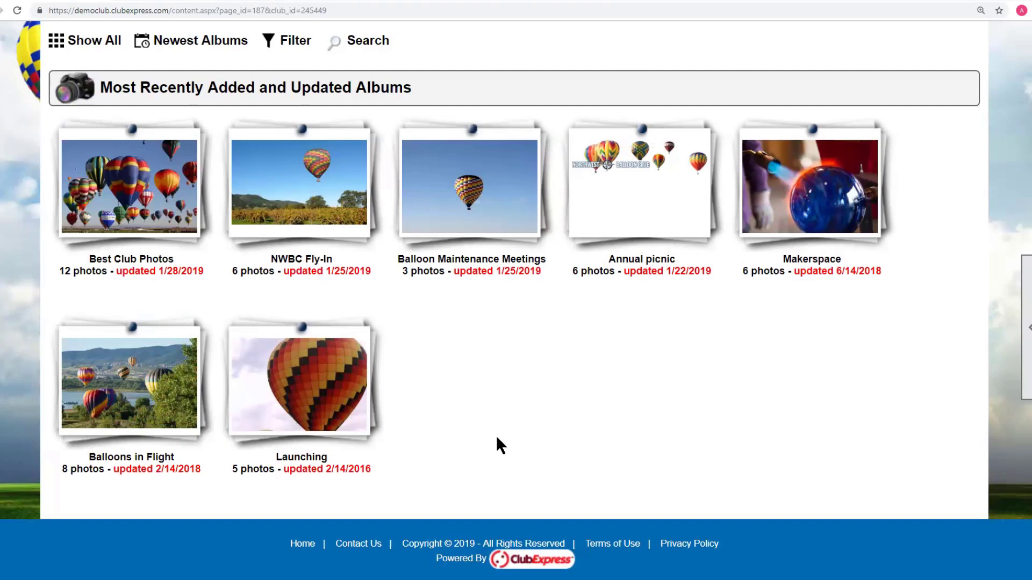
left_click(86, 41)
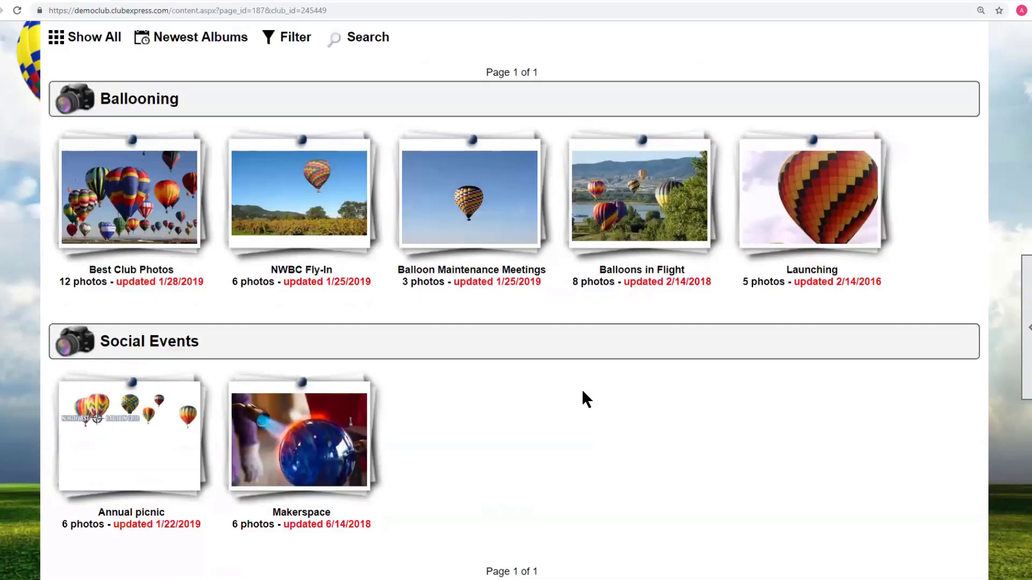
View the slideshow of the Makerspace album under Social Events, and close it.
scroll(582, 389, "up", 1)
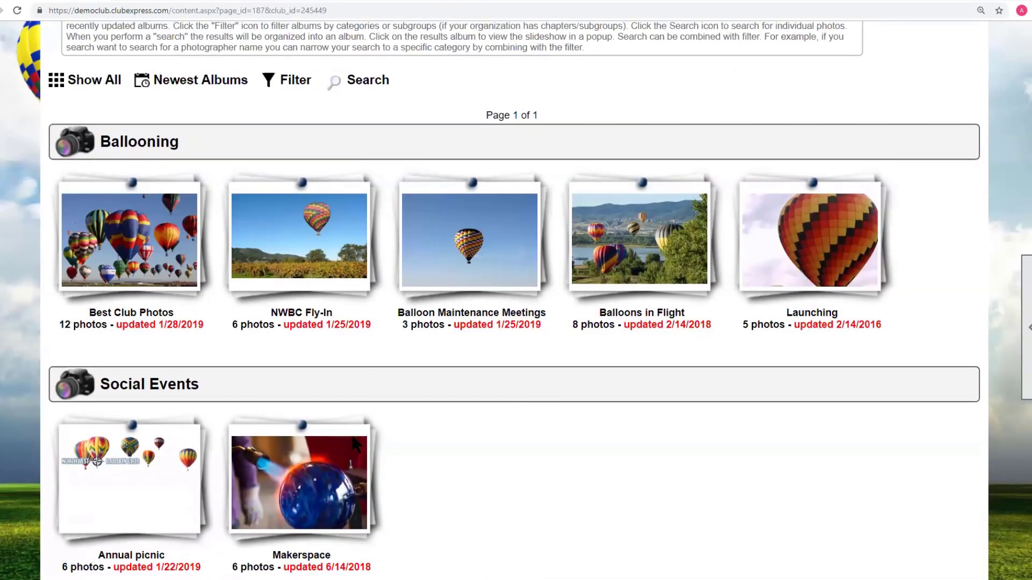
left_click(299, 463)
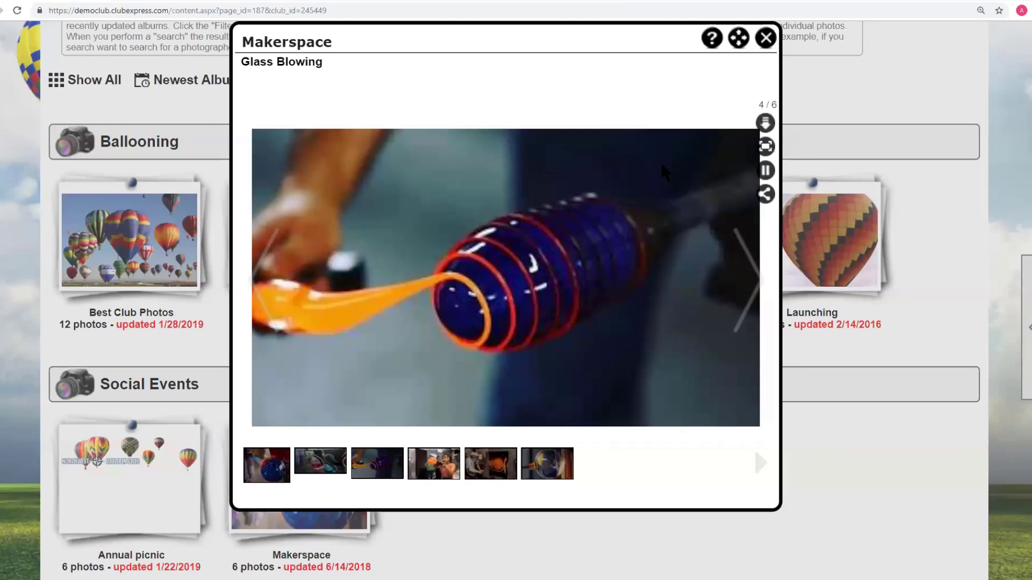
left_click(765, 39)
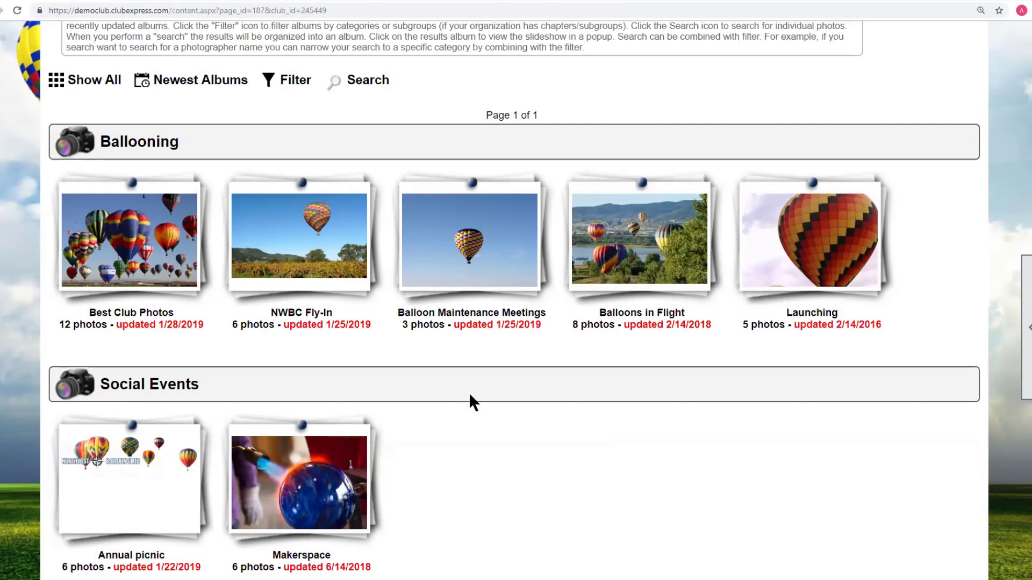
Open Web Graphics from the website setup section of the Control Panel.
scroll(470, 396, "up", 5)
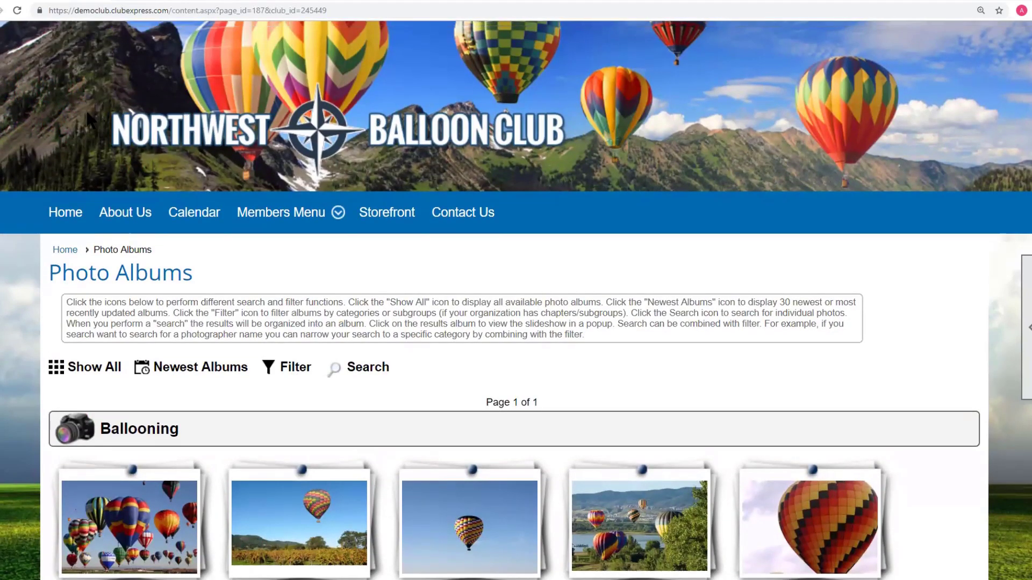
scroll(91, 120, "up", 2)
left_click(89, 36)
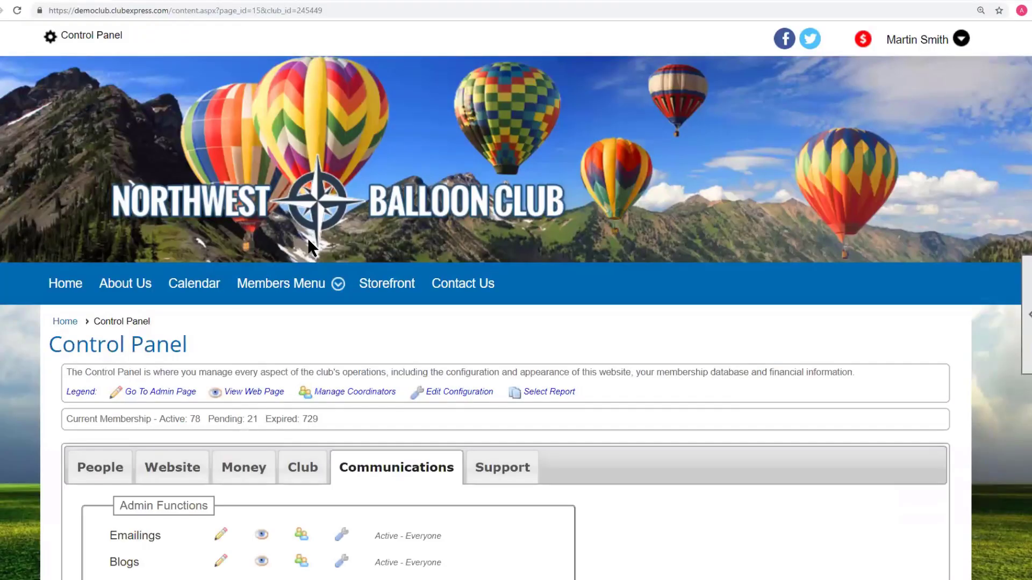
scroll(310, 247, "down", 4)
left_click(165, 242)
scroll(713, 265, "down", 9)
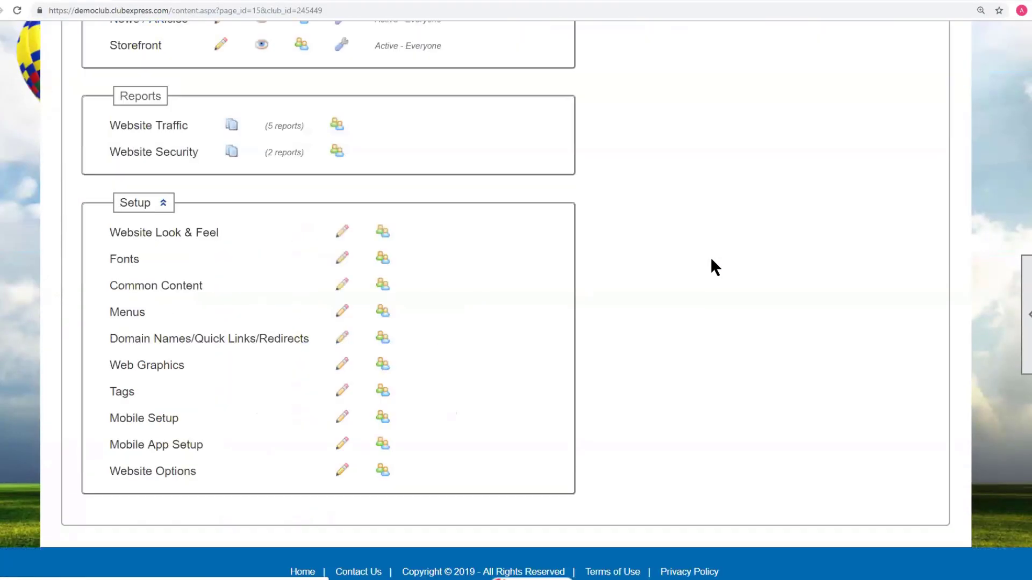
scroll(711, 259, "down", 1)
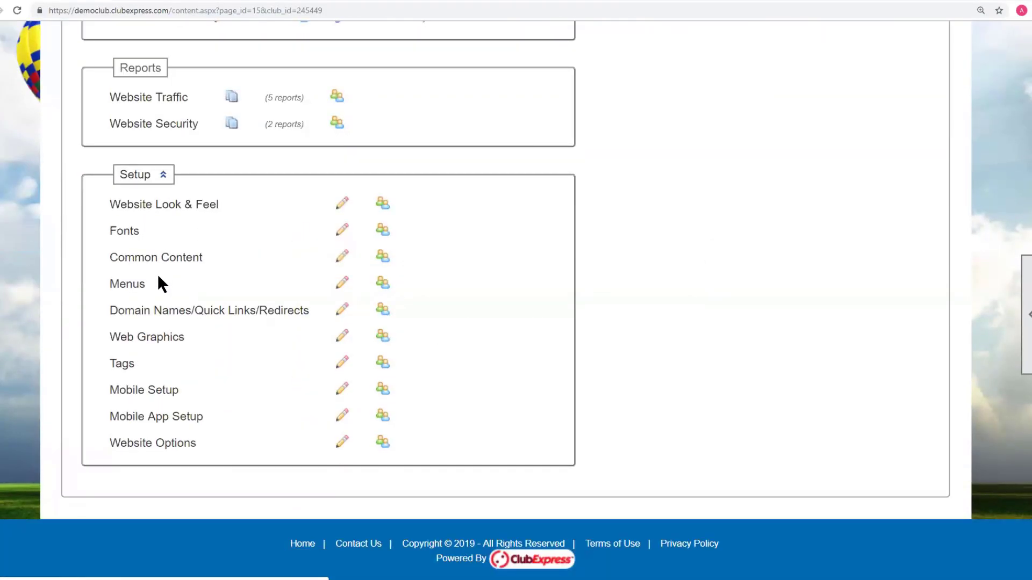
left_click(152, 341)
Review the list of web graphics files whose names contain "logo" and their maintenance options.
scroll(708, 276, "down", 4)
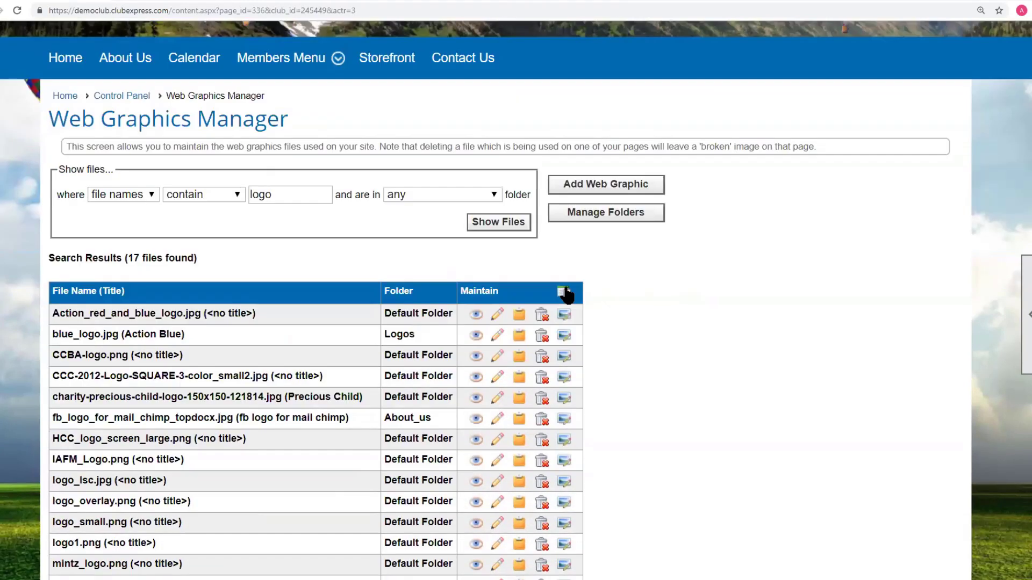
scroll(713, 291, "down", 1)
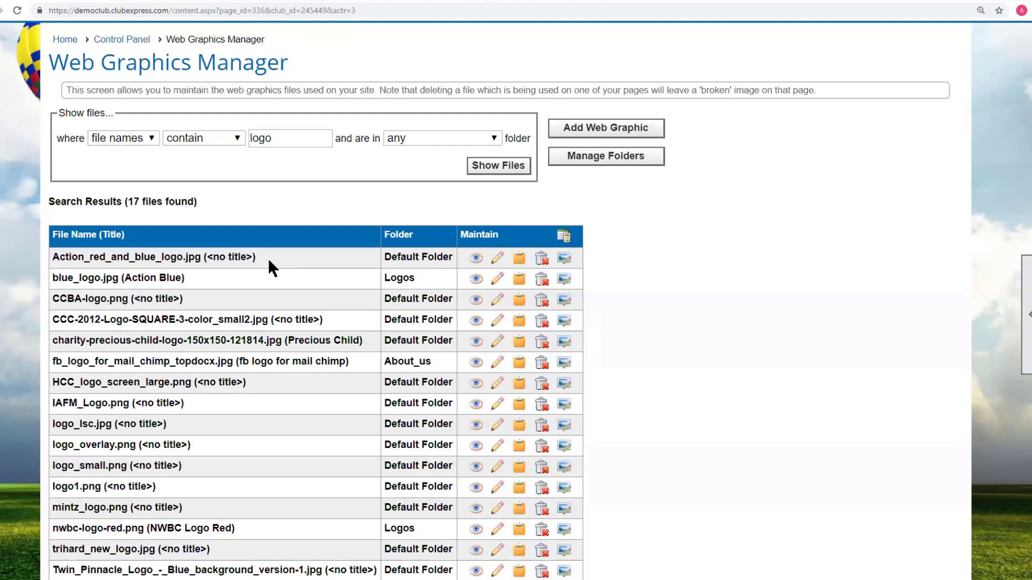
scroll(268, 258, "up", 5)
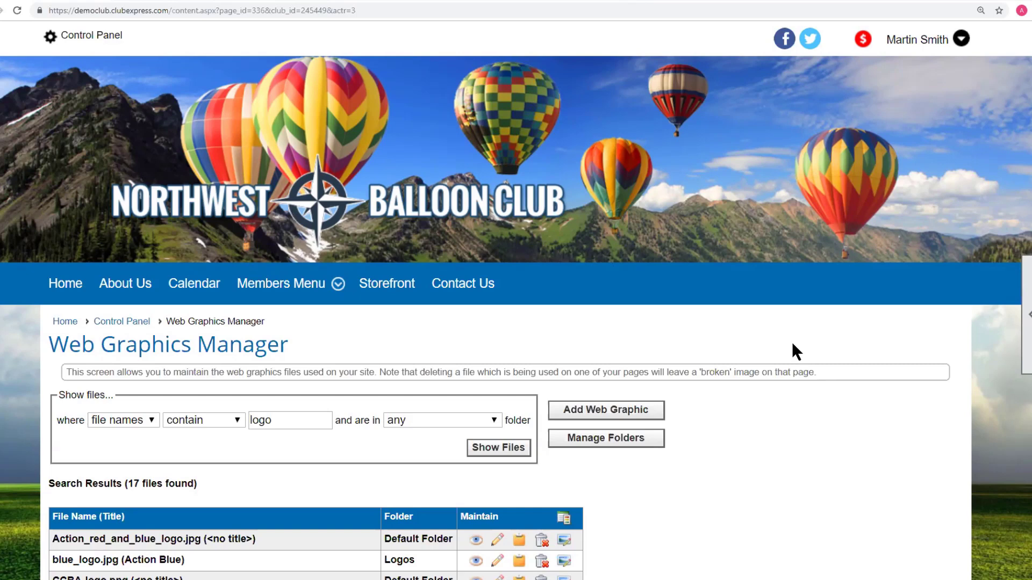
scroll(757, 362, "down", 2)
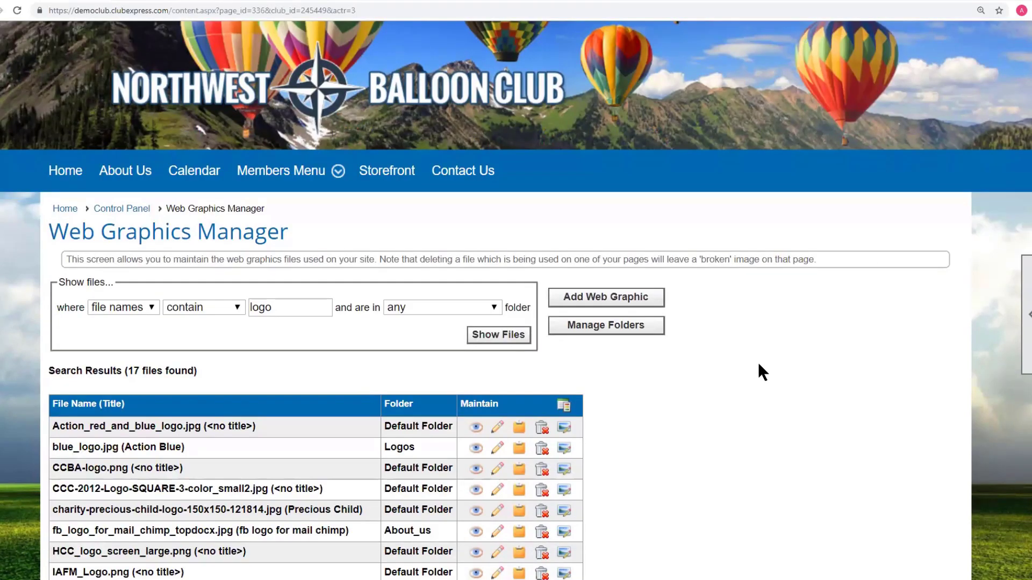
scroll(758, 362, "up", 1)
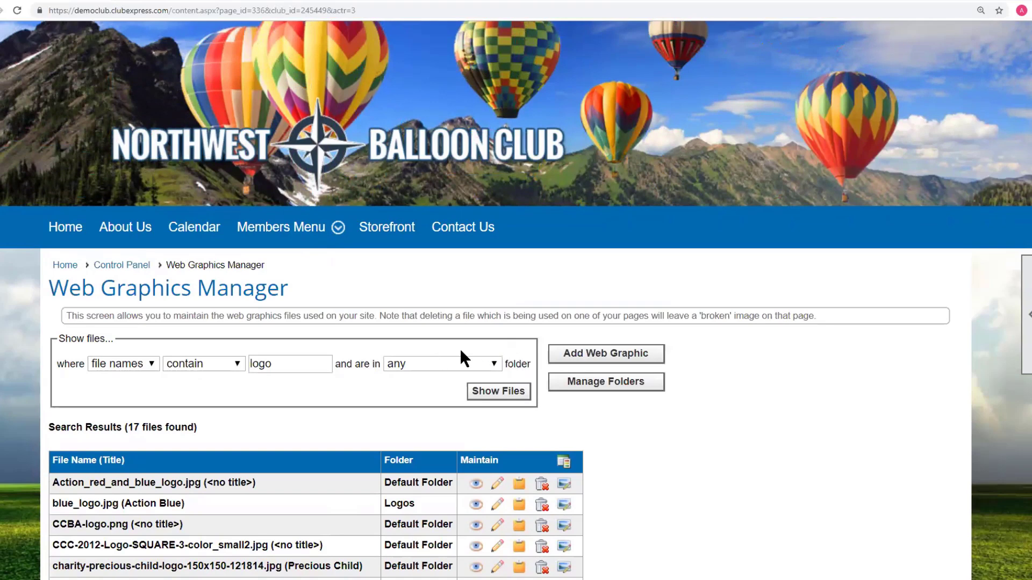
Go back to the Control Panel's custom pages and open "000 - Demo Advanced Content Editor (Copy)" for content editing.
left_click(128, 266)
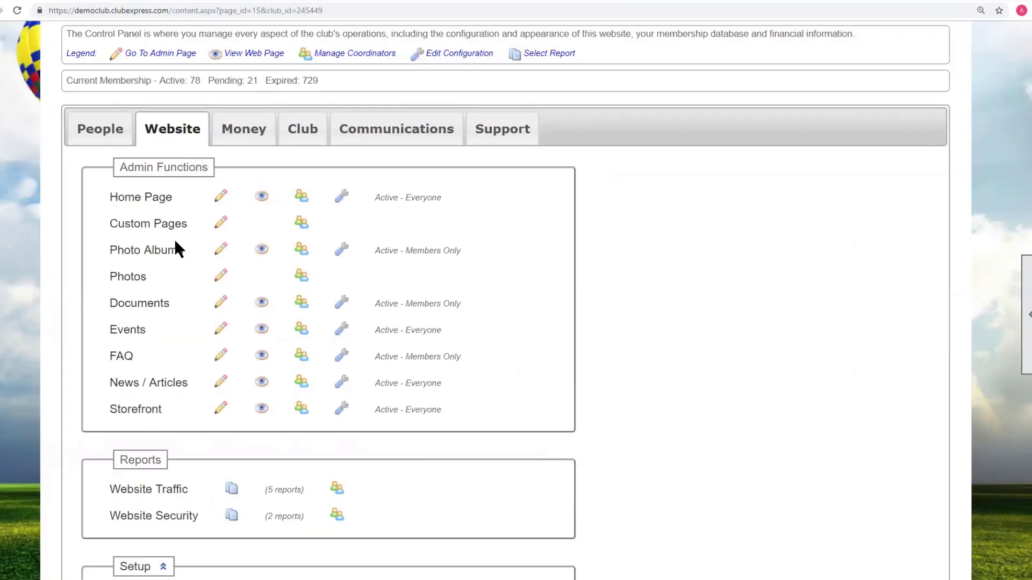
left_click(165, 224)
scroll(630, 348, "down", 5)
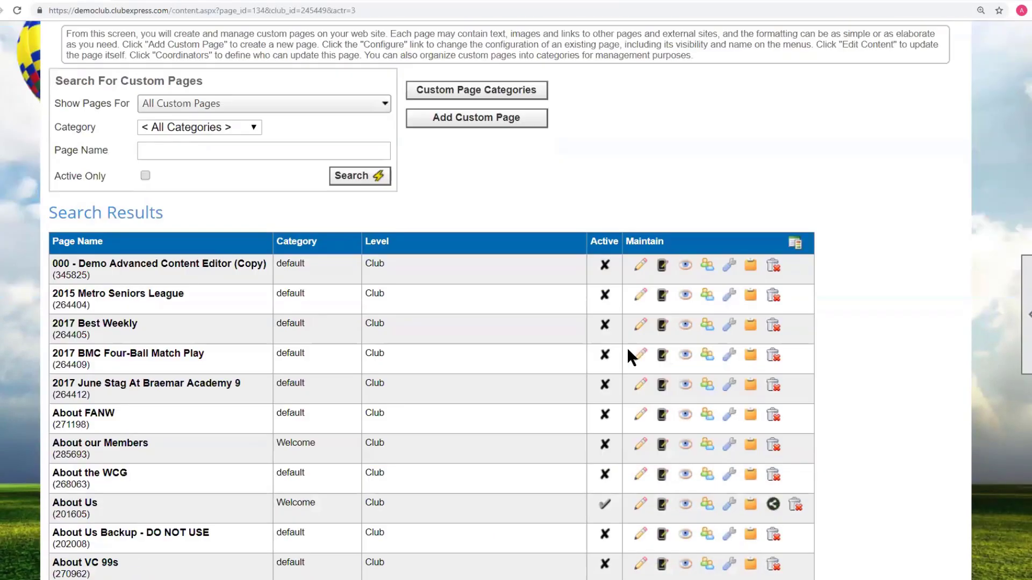
left_click(640, 265)
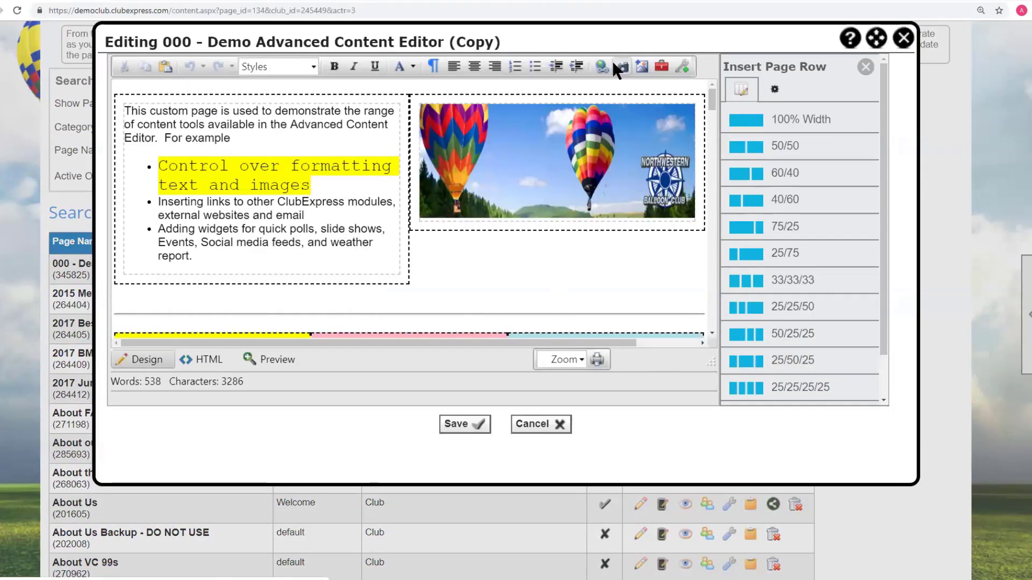
View the web graphics image picker from the page editor, and close it without selecting an image.
left_click(646, 66)
left_click(688, 178)
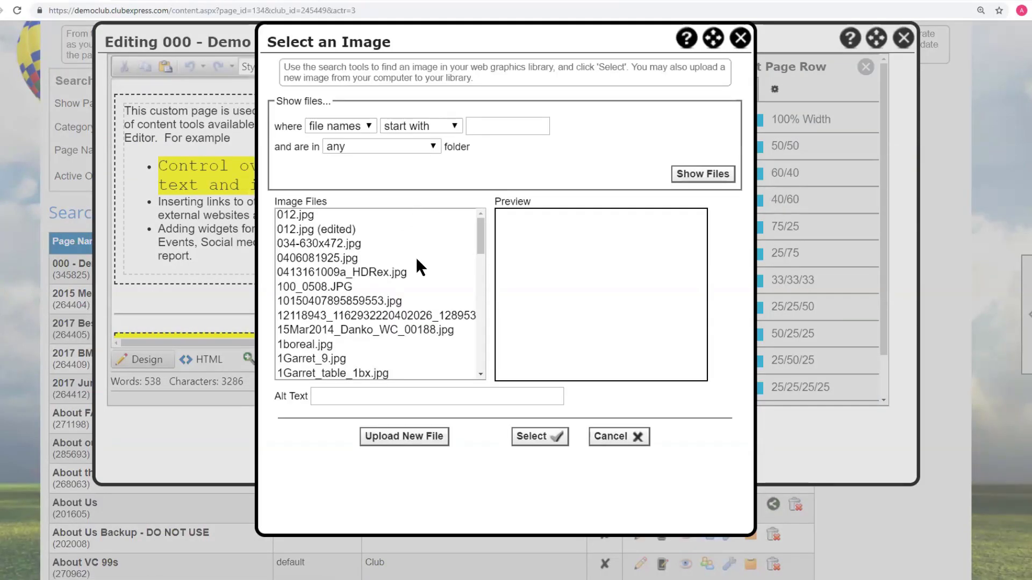
left_click(741, 38)
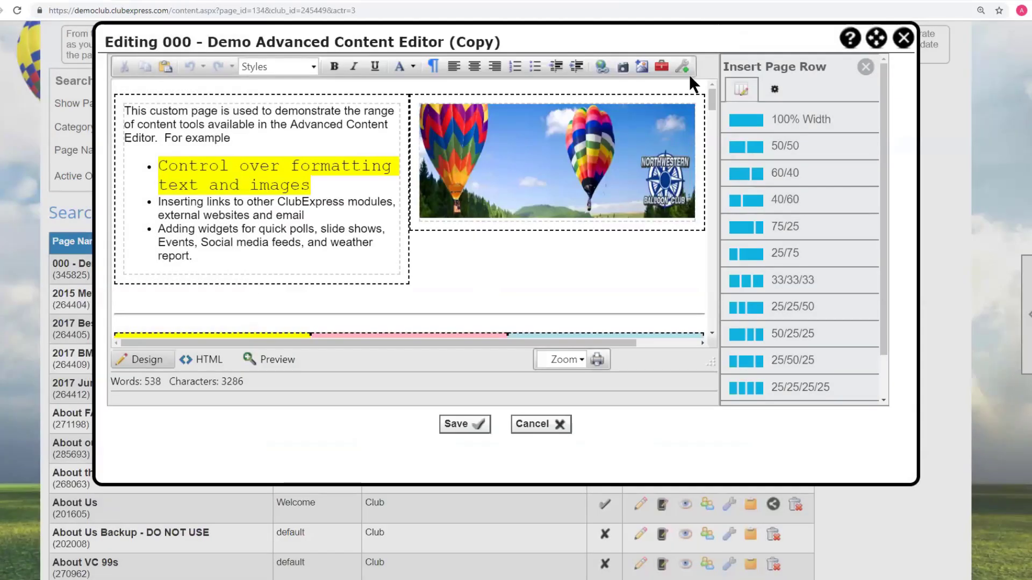
Preview 250 PF Trunk Badges.JPG in the editor's photo picker, and close the picker and page editor without inserting it.
left_click(618, 68)
left_click(680, 189)
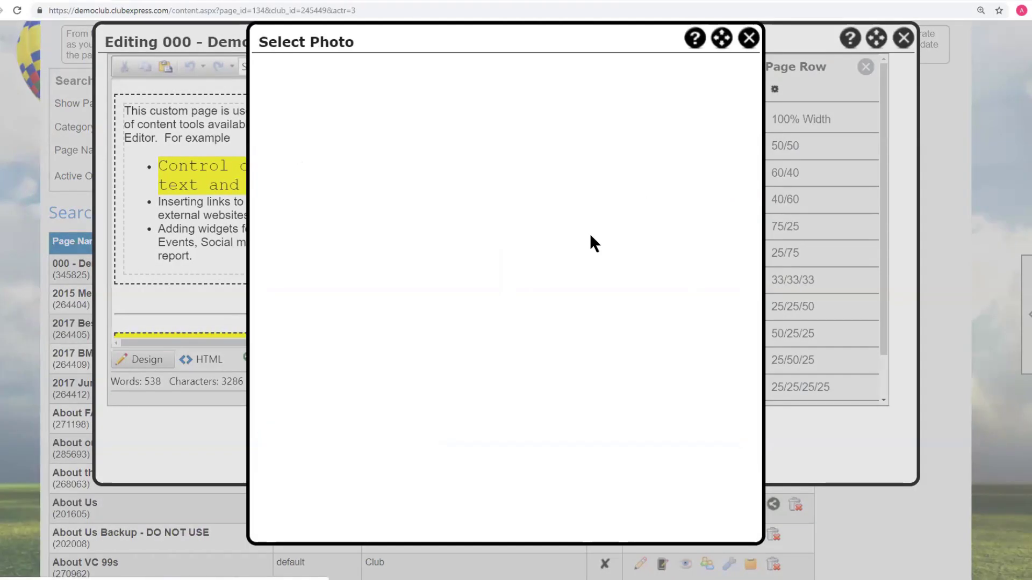
left_click(320, 293)
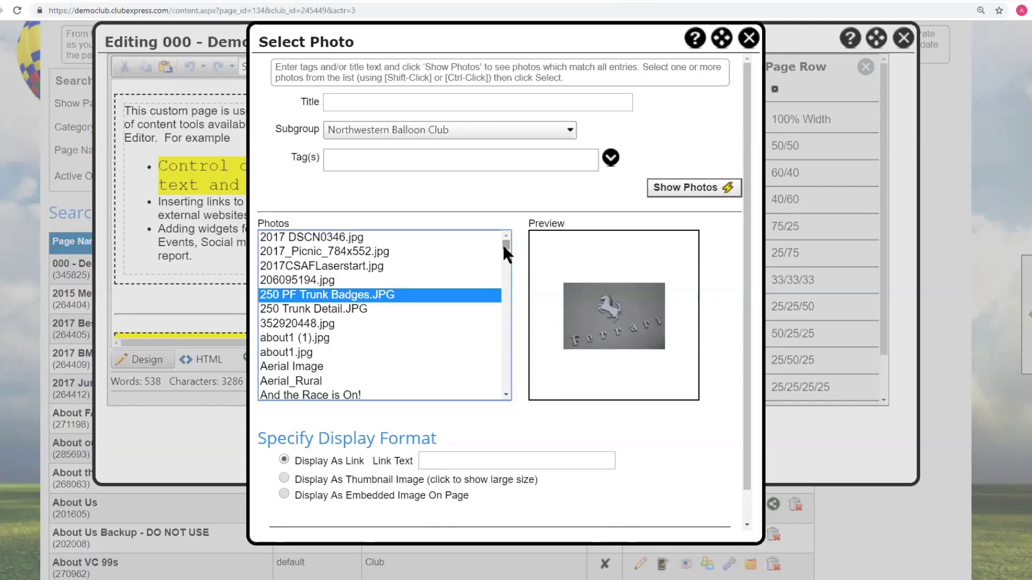
left_click(748, 39)
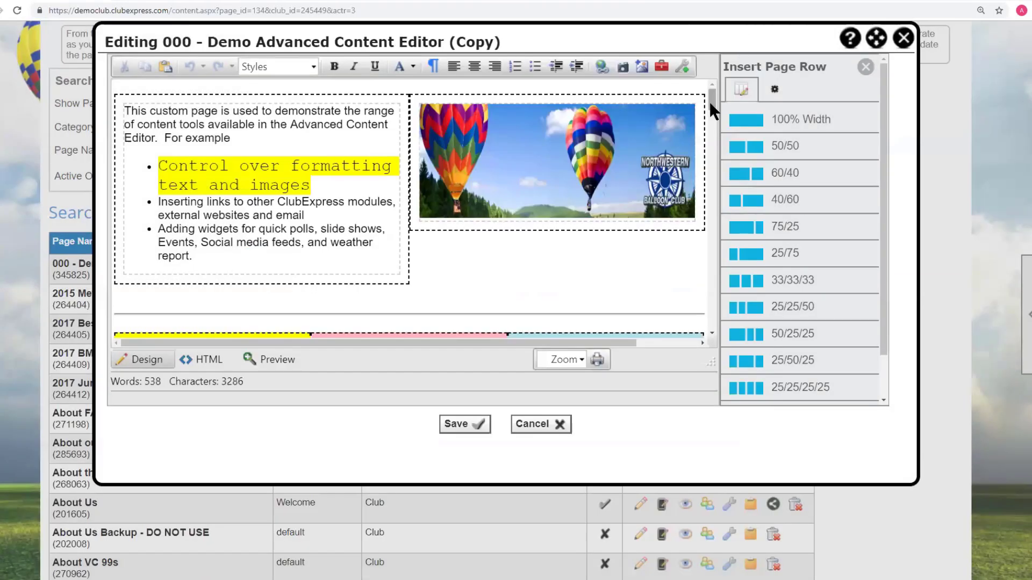
left_click(903, 39)
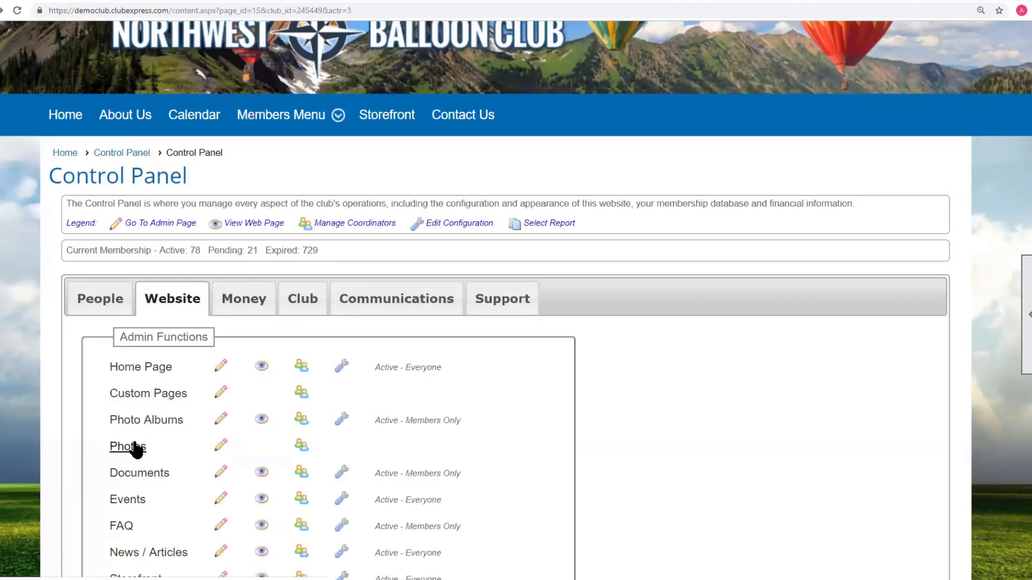
Open the Photo Manager from the Control Panel's website functions and review the photos whose titles contain "ball".
scroll(427, 398, "down", 3)
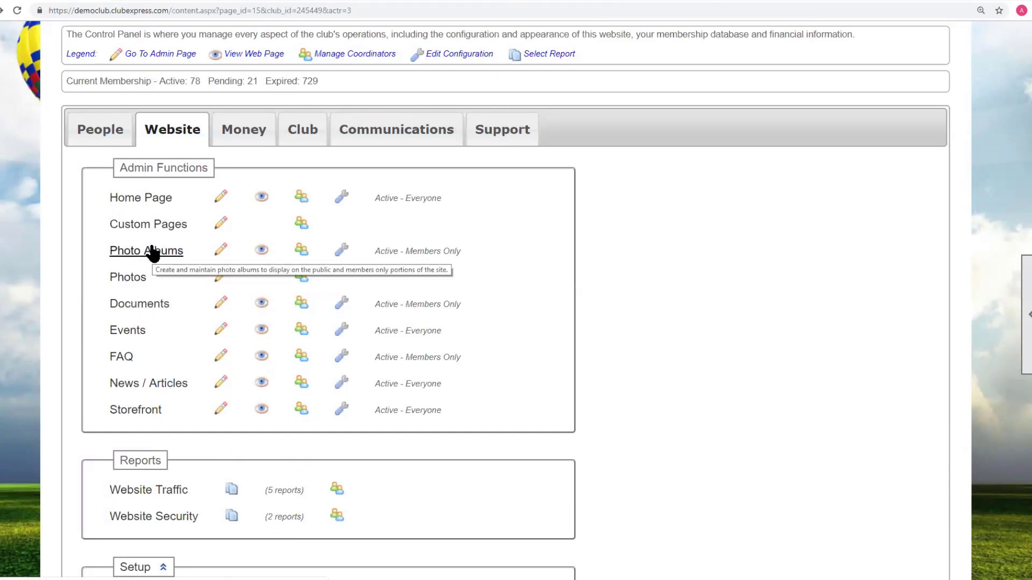
left_click(136, 278)
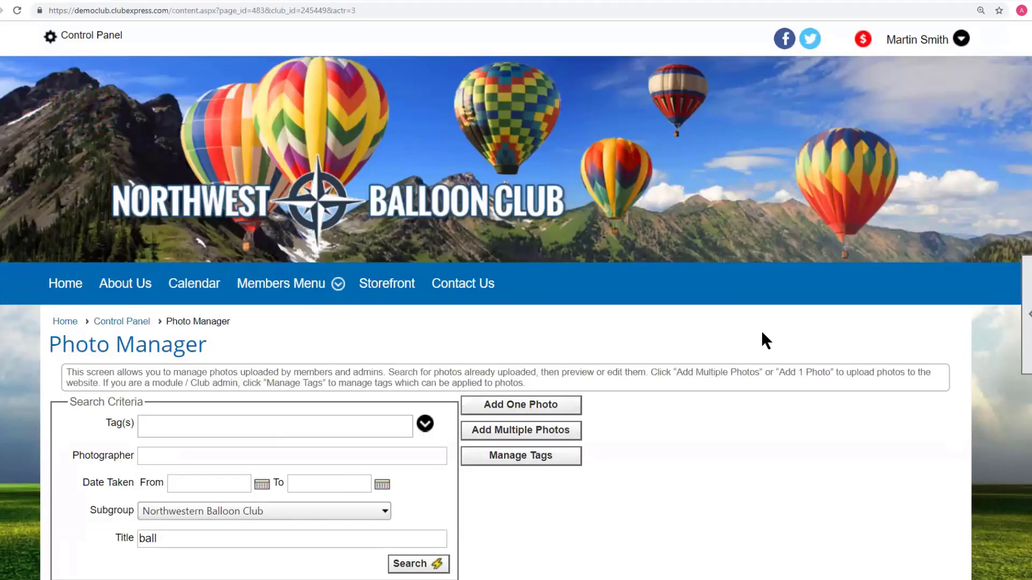
scroll(762, 333, "down", 7)
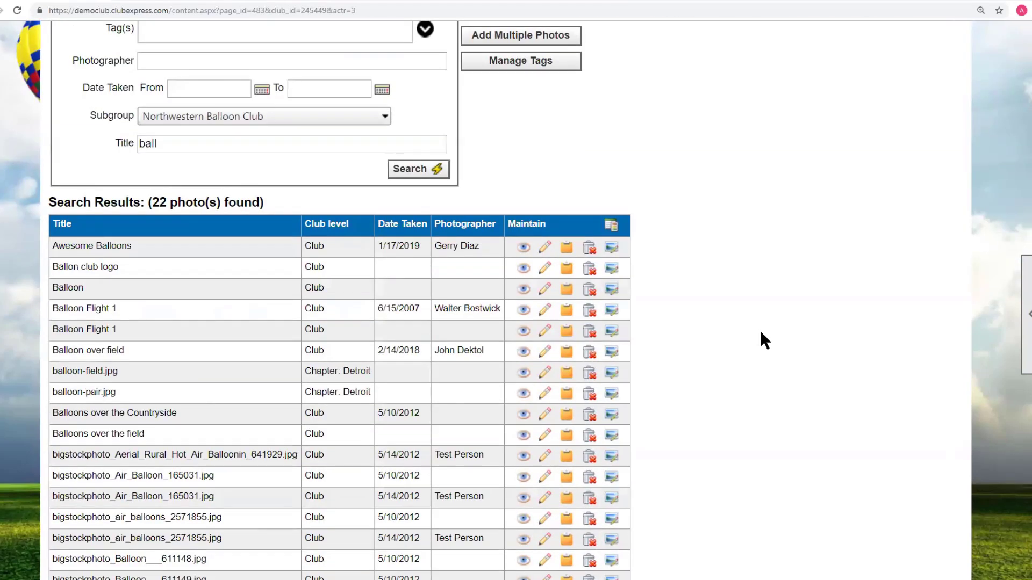
scroll(760, 331, "down", 2)
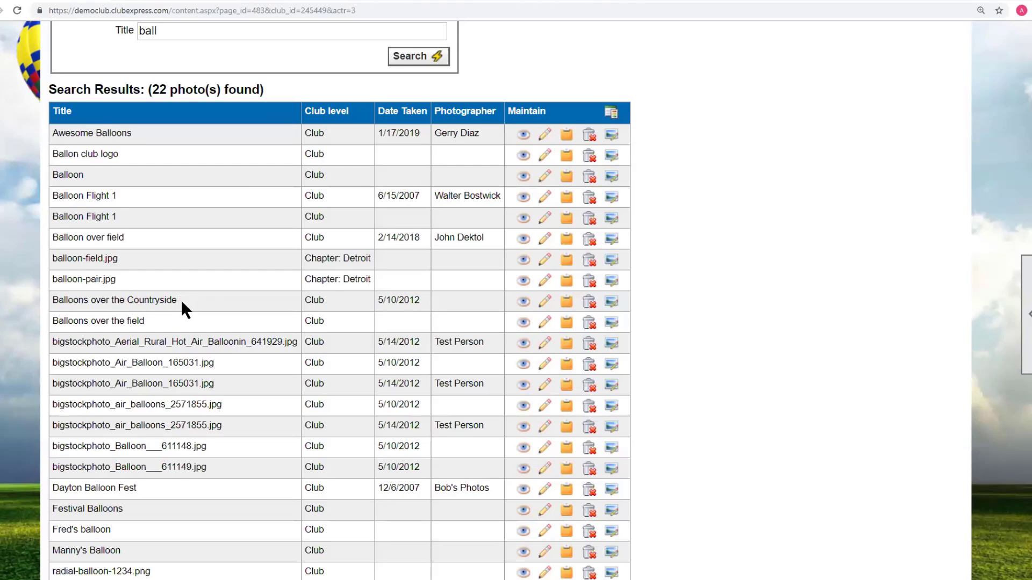
scroll(181, 300, "up", 1)
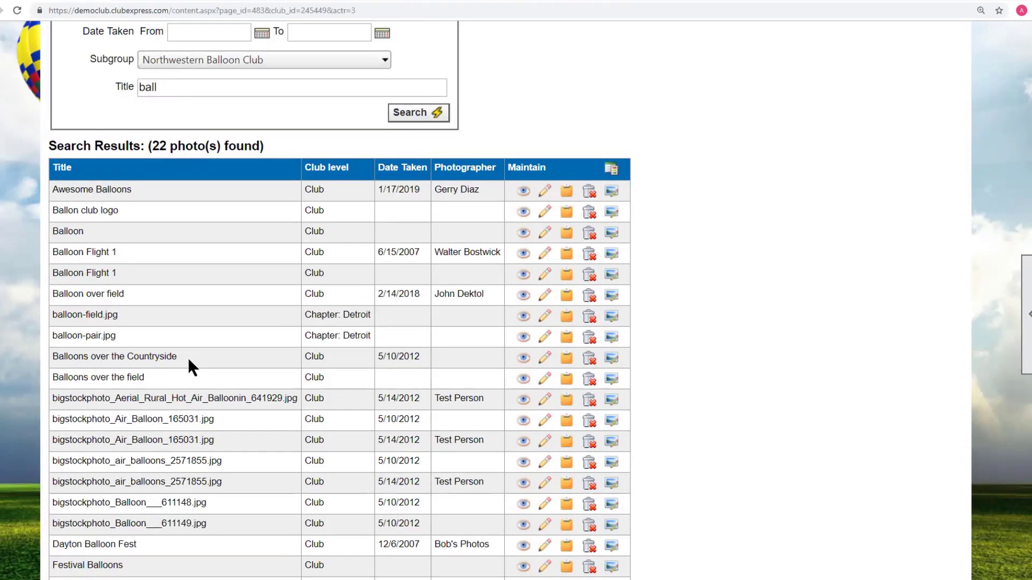
Preview the "Balloons over the Countryside" photo, and view its title, tags and date details without saving.
left_click(524, 358)
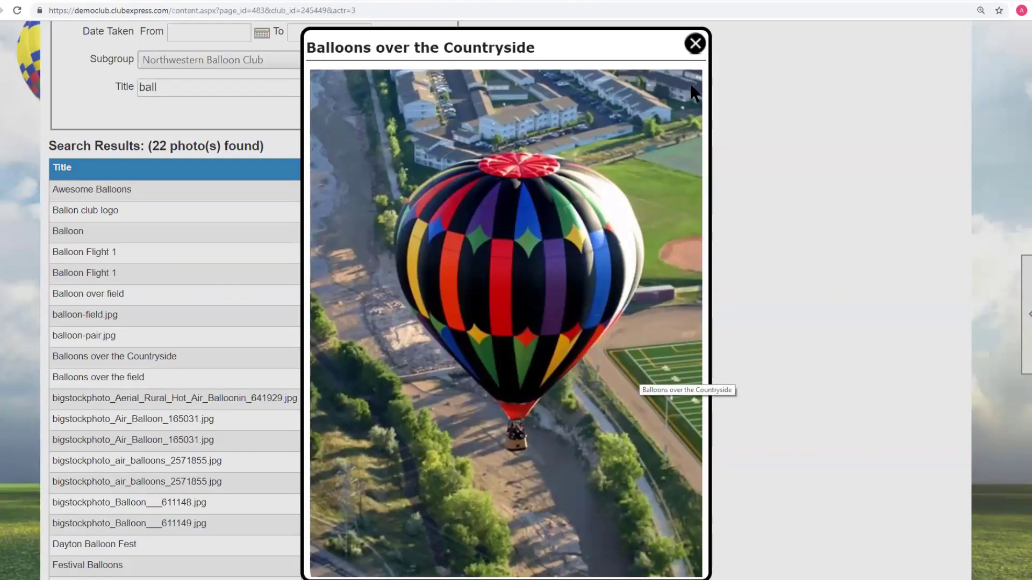
left_click(695, 43)
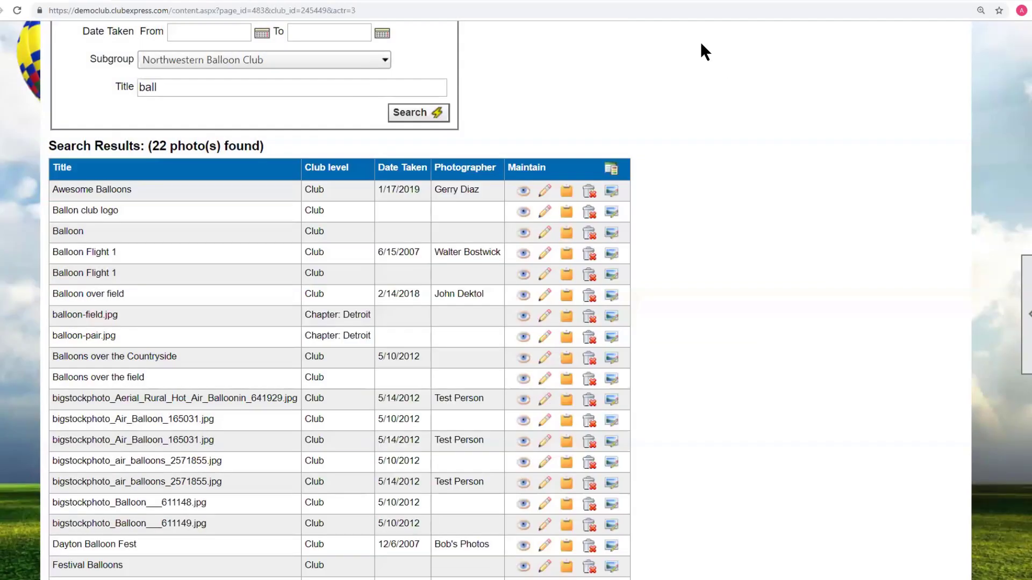
left_click(545, 358)
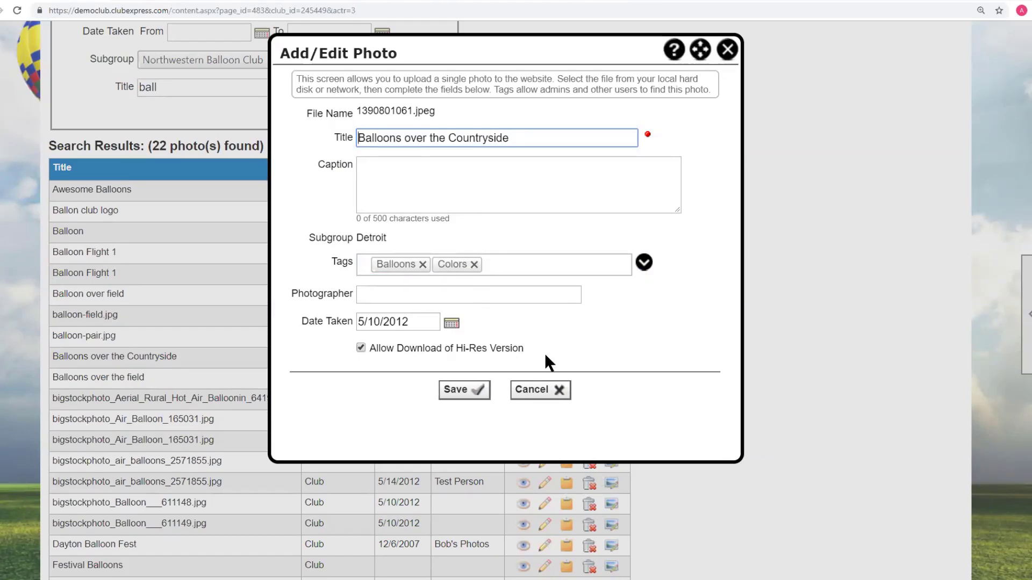
left_click(542, 395)
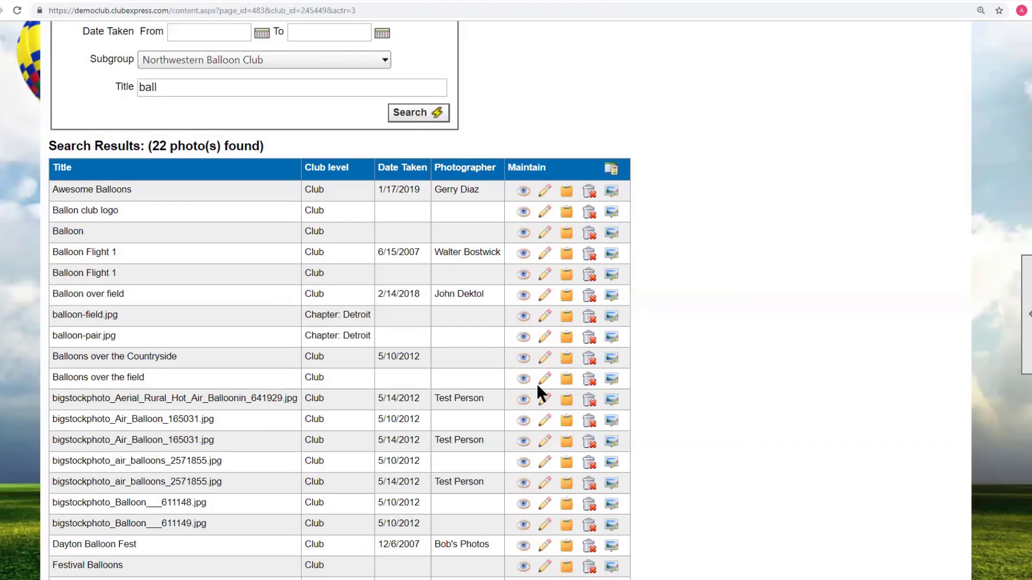
left_click(614, 359)
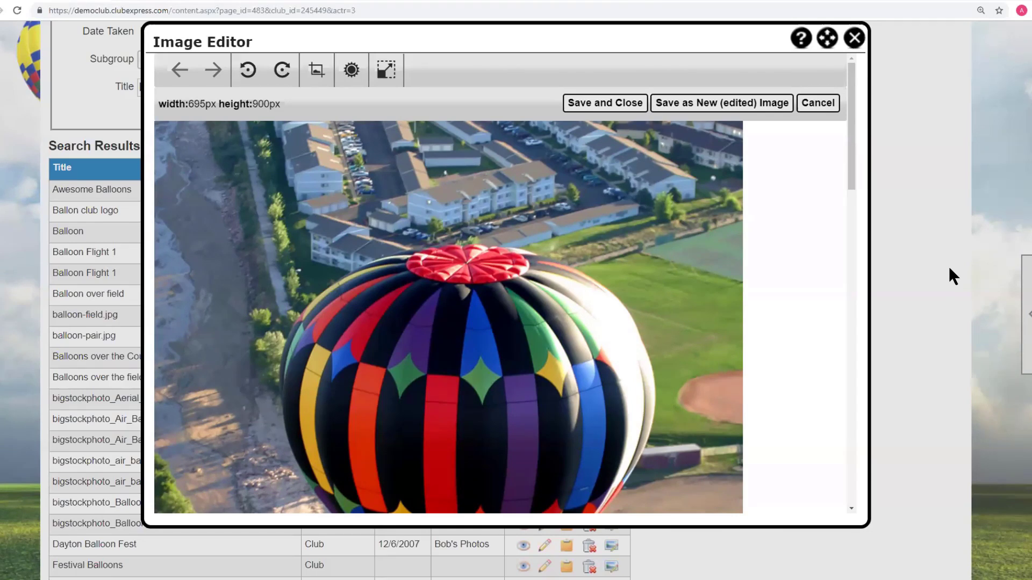
mouse_move(860, 518)
left_mouse_down()
mouse_move(885, 548)
mouse_move(855, 520)
left_mouse_up()
key("ctrl+minus")
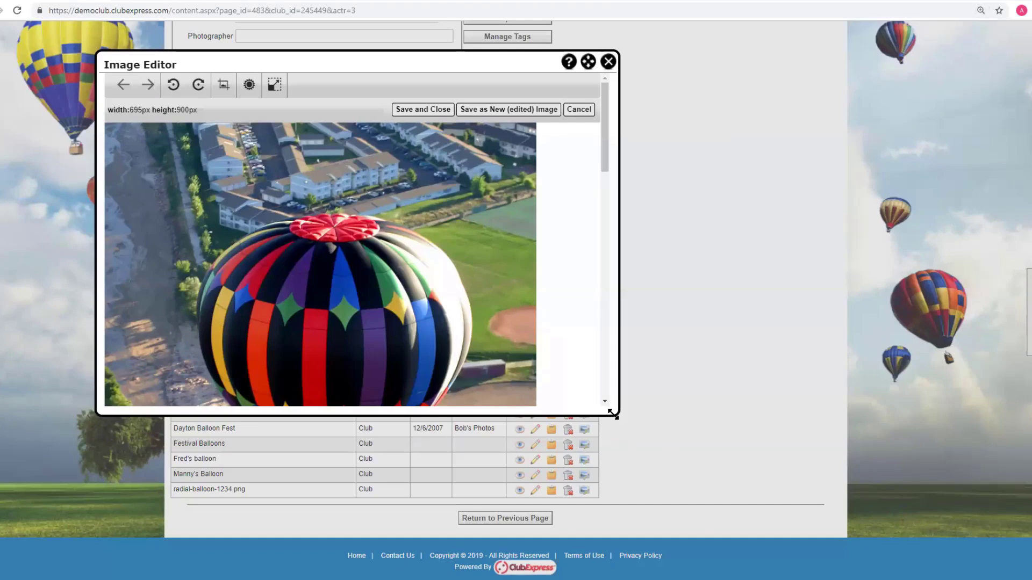
left_click_drag(618, 414, 622, 570)
key("ctrl+minus")
key("ctrl+minus")
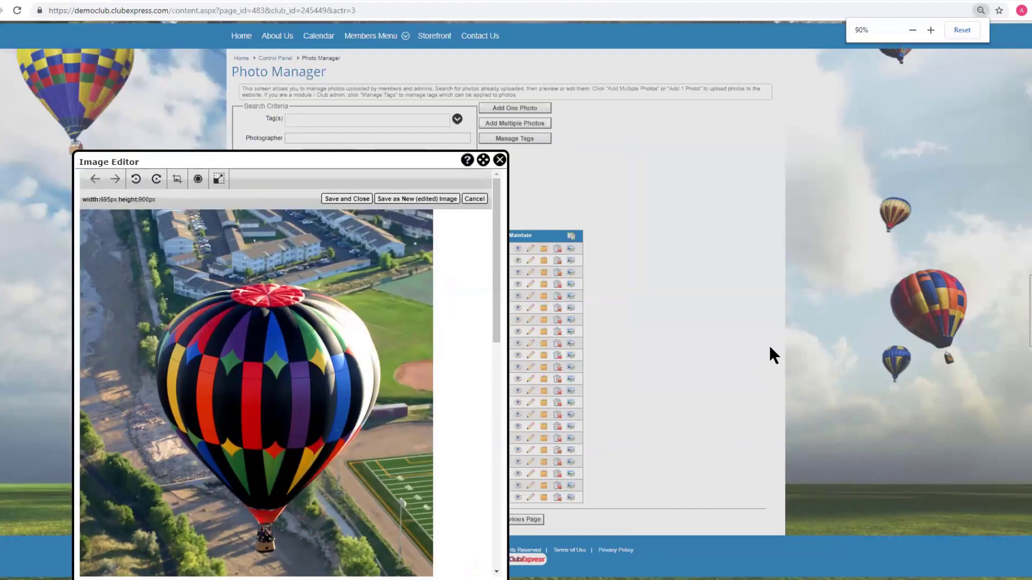
left_click_drag(345, 166, 506, 96)
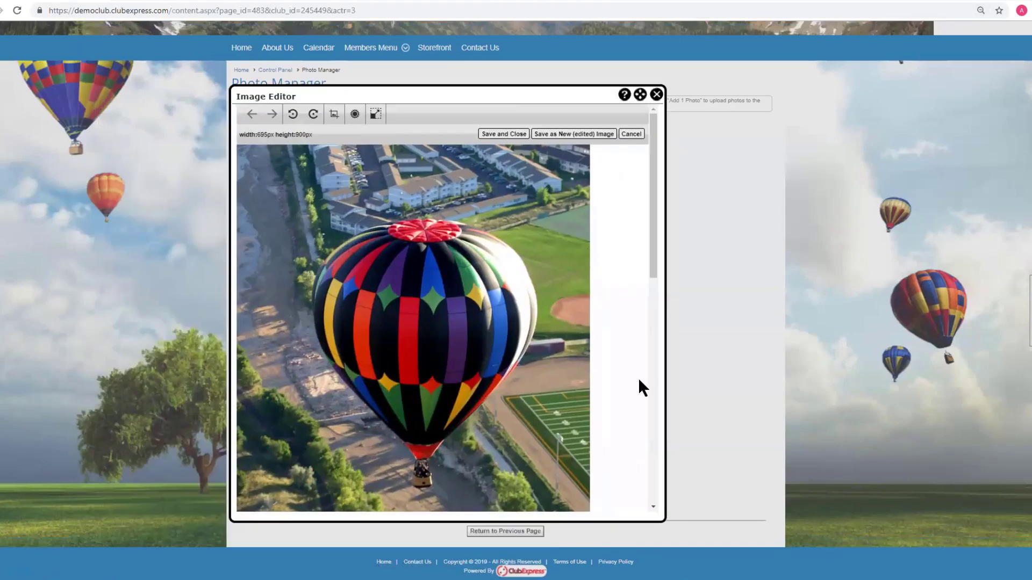
left_click_drag(666, 534, 696, 578)
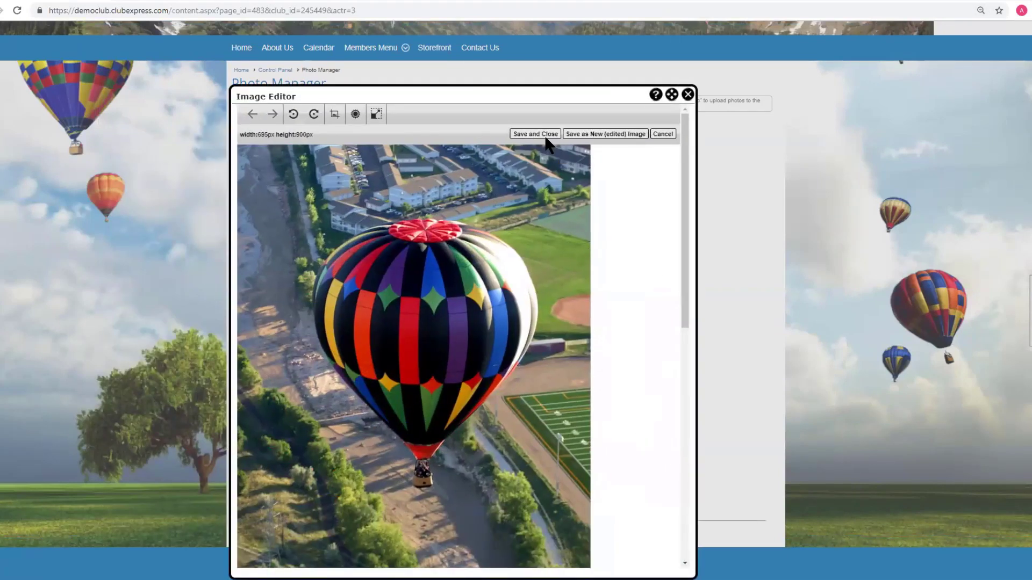
left_click_drag(534, 98, 541, 61)
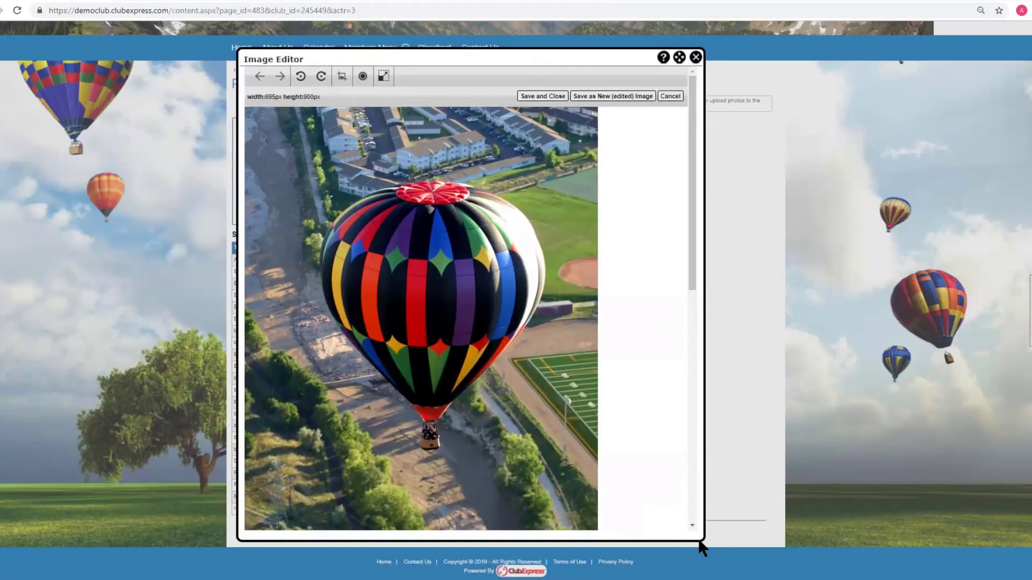
left_click_drag(701, 538, 732, 579)
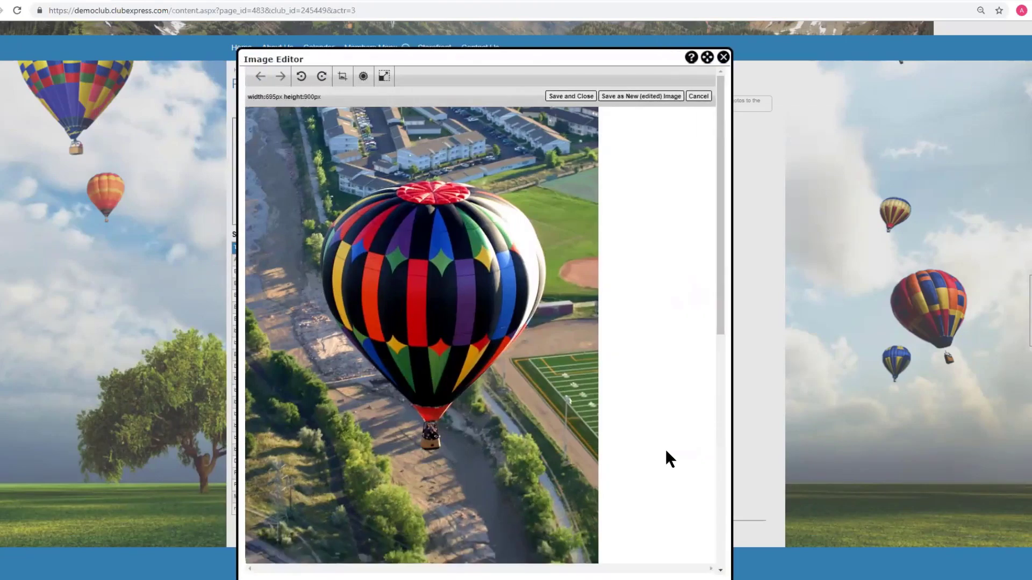
scroll(658, 421, "down", 2)
scroll(659, 421, "up", 2)
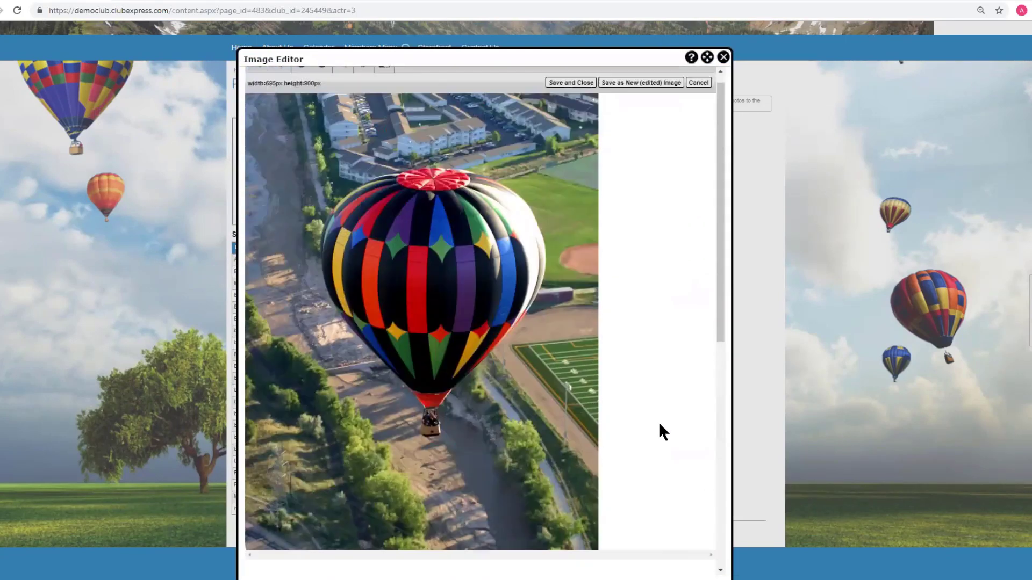
scroll(658, 422, "up", 2)
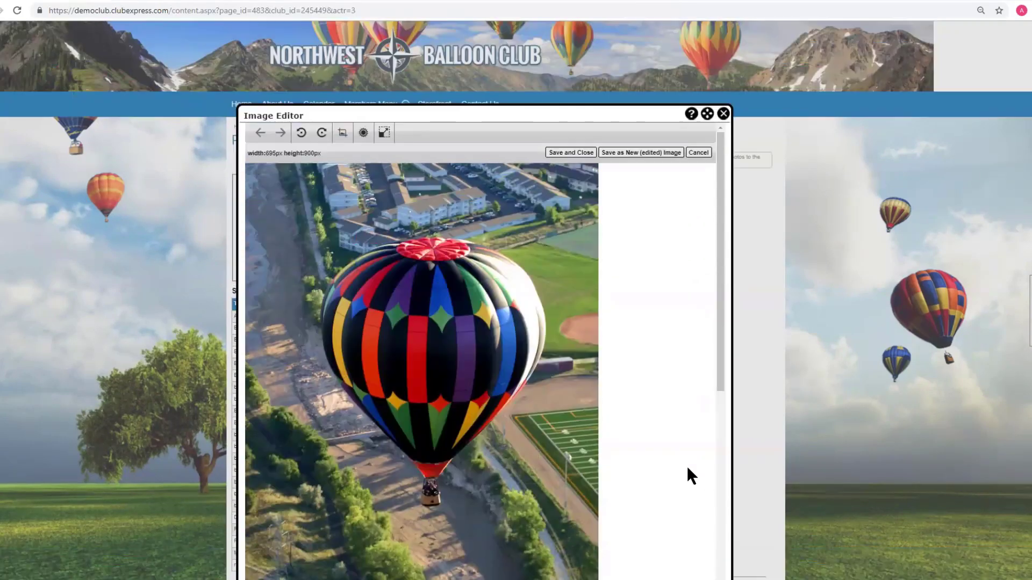
left_click(725, 115)
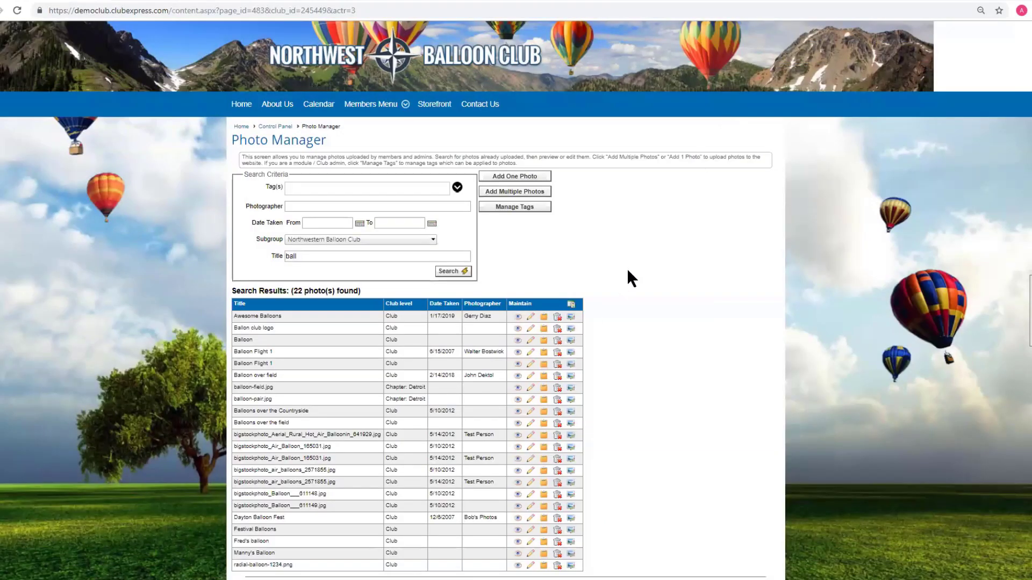
key("ctrl+plus")
key("ctrl+plus")
key("ctrl+plus")
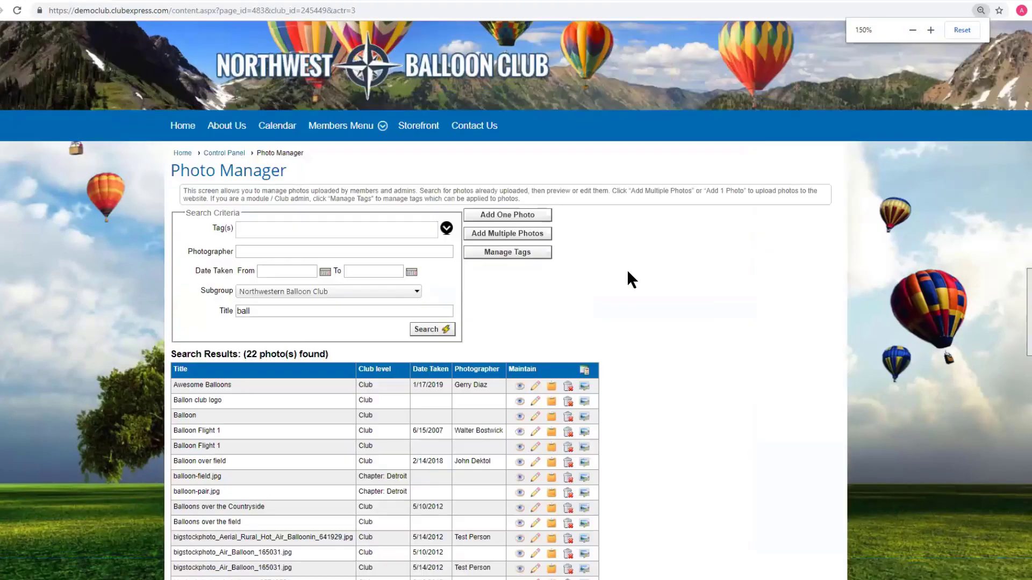
Open the "Balloons over the Countryside" photo in the Image Editor.
scroll(673, 349, "down", 10)
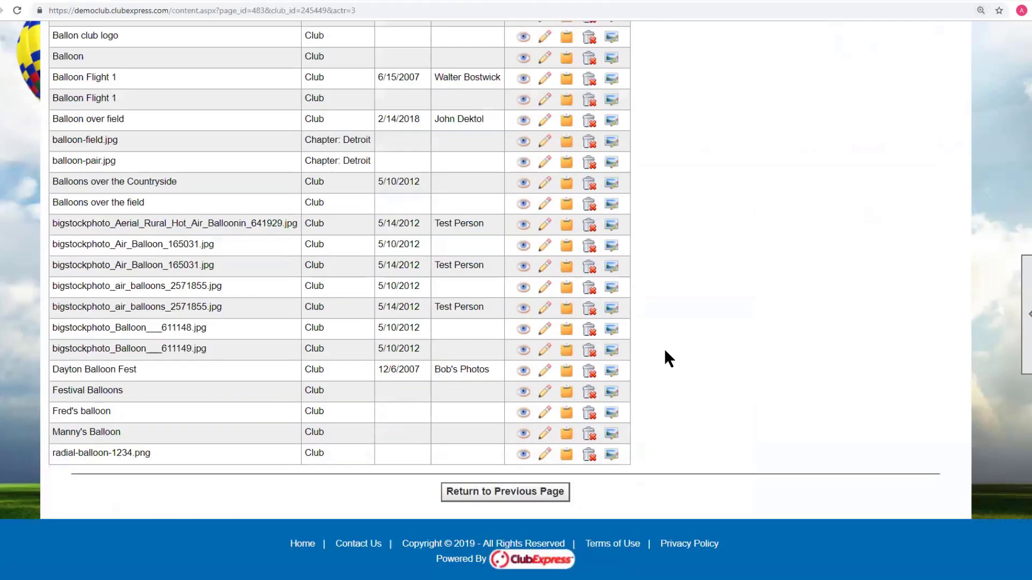
left_click(608, 188)
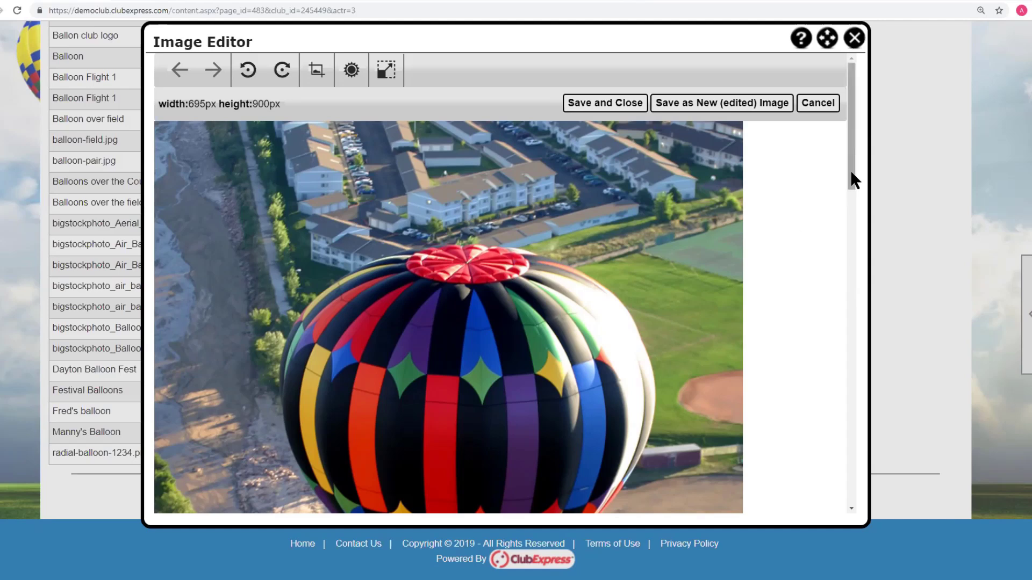
mouse_move(851, 170)
left_mouse_down()
mouse_move(867, 365)
mouse_move(848, 268)
mouse_move(847, 161)
left_mouse_up()
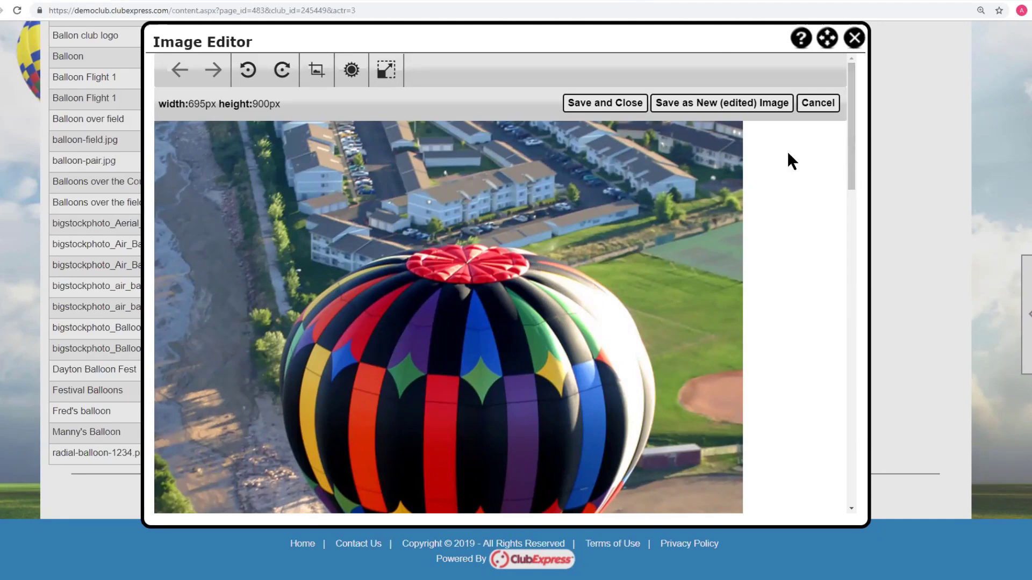
Scale the balloon photo down proportionally in repeated increments with the Resize tool to 335 × 435 px.
left_click(387, 72)
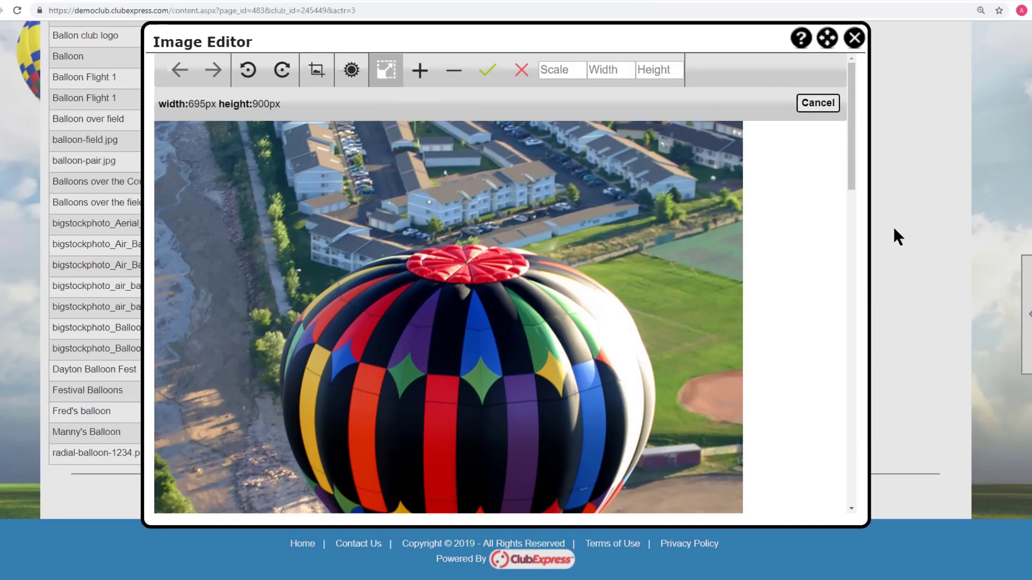
scroll(847, 268, "down", 1)
left_click_drag(847, 278, 744, 269)
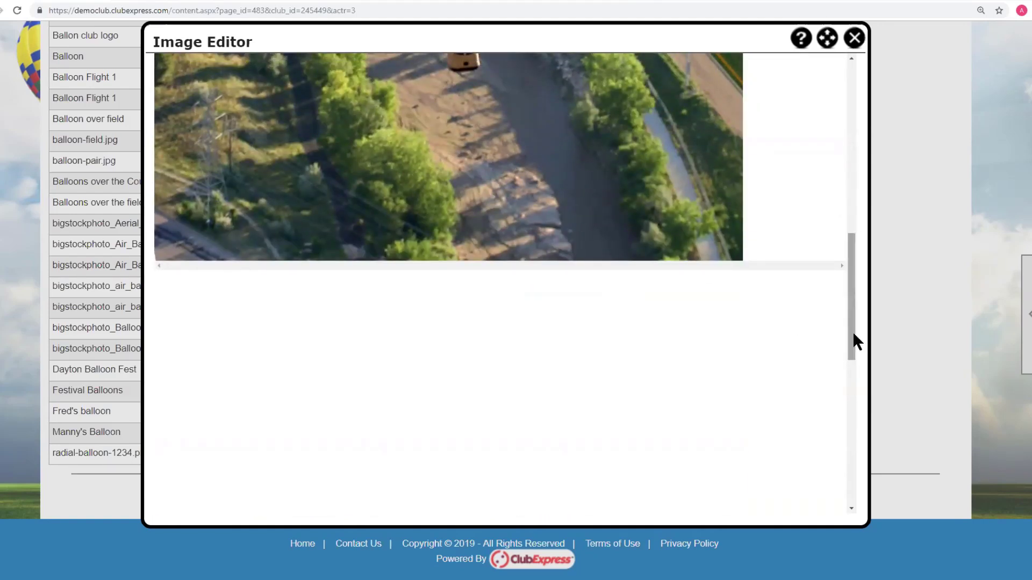
left_click_drag(856, 342, 858, 159)
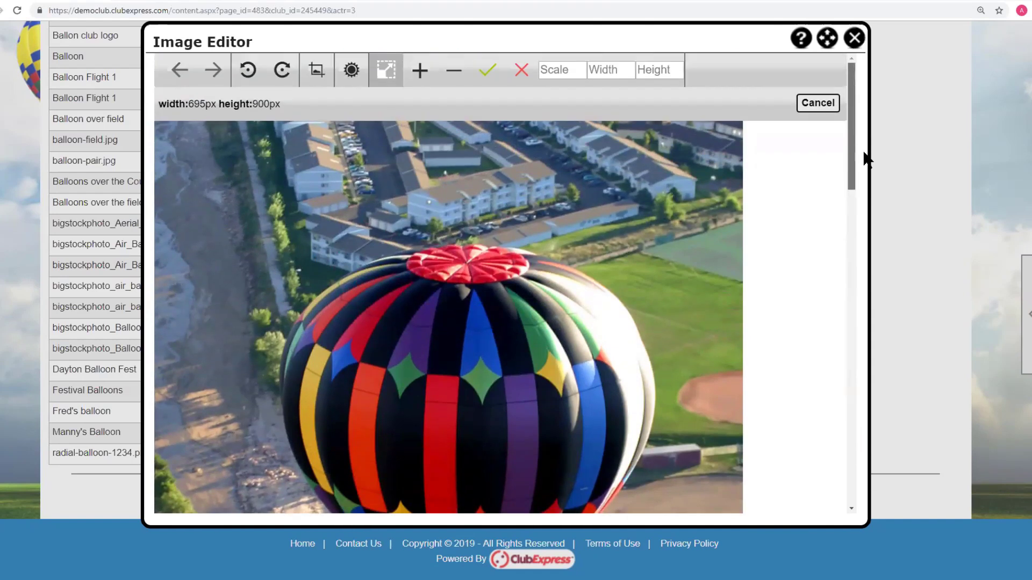
left_click(454, 73)
left_click(454, 73)
left_click(454, 73)
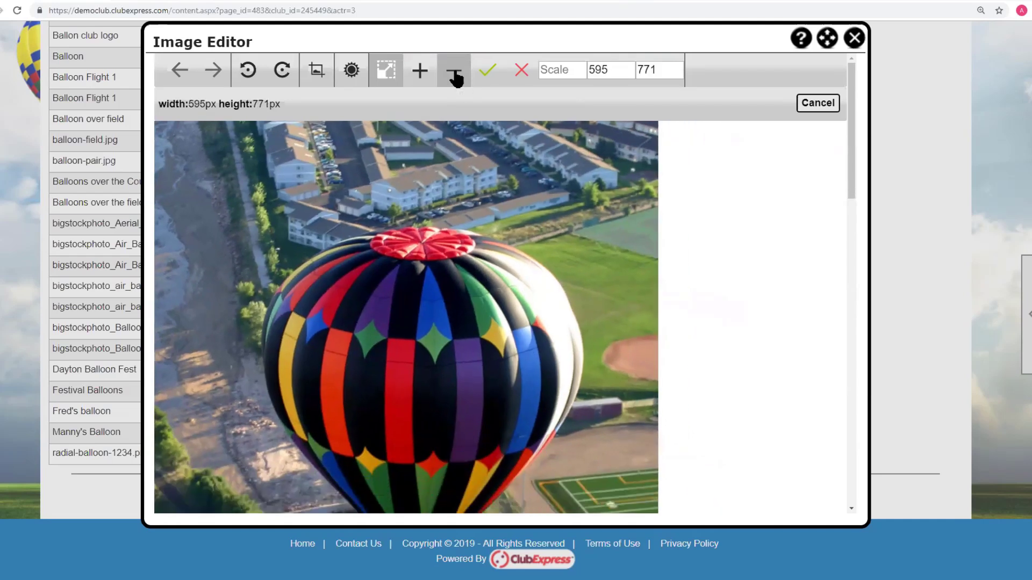
left_click(454, 73)
left_click(454, 73)
left_click(454, 72)
left_click(454, 73)
left_click(454, 73)
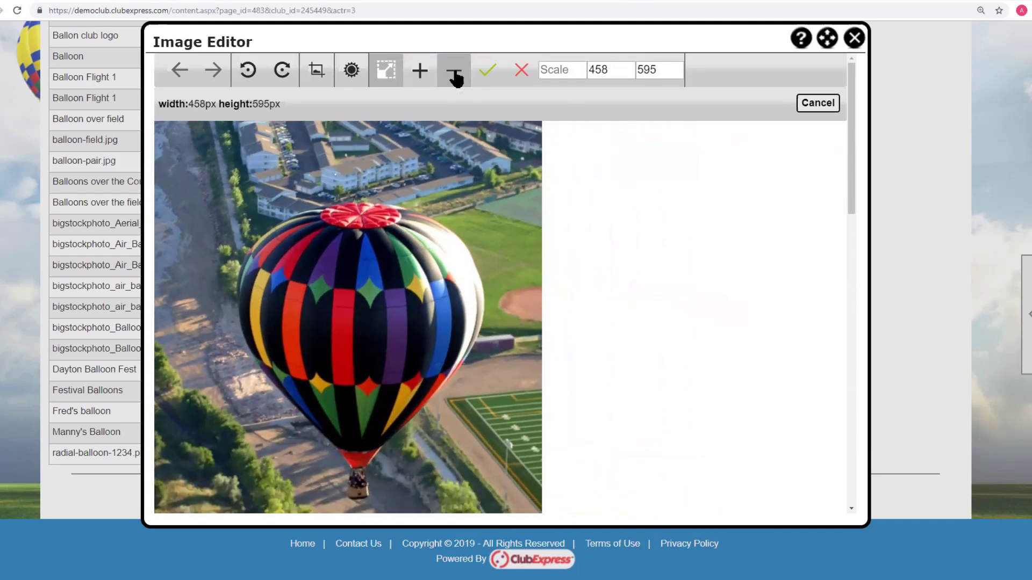
left_click(454, 73)
left_click(454, 72)
left_click(454, 72)
left_click(454, 73)
left_click(455, 73)
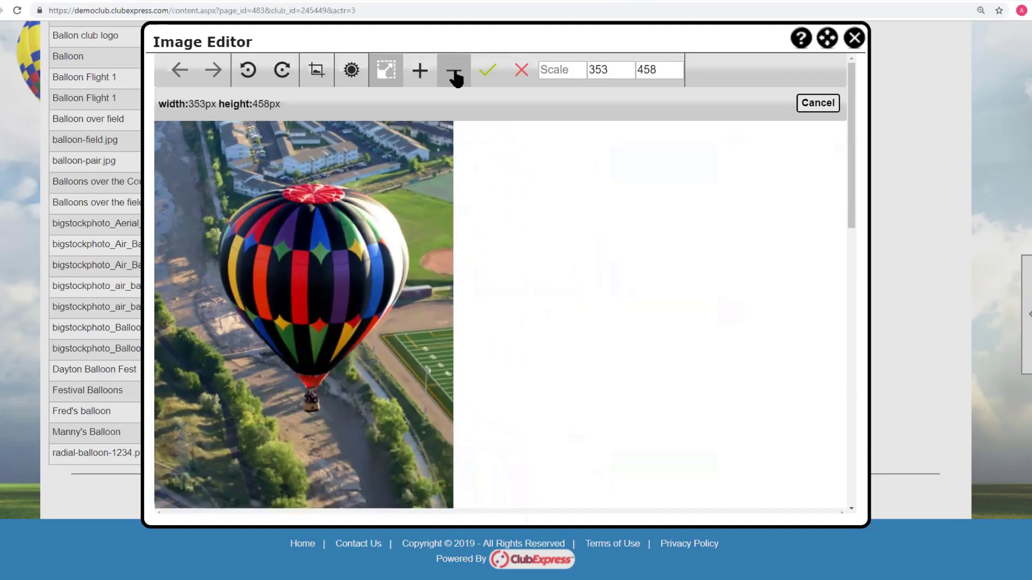
left_click(454, 72)
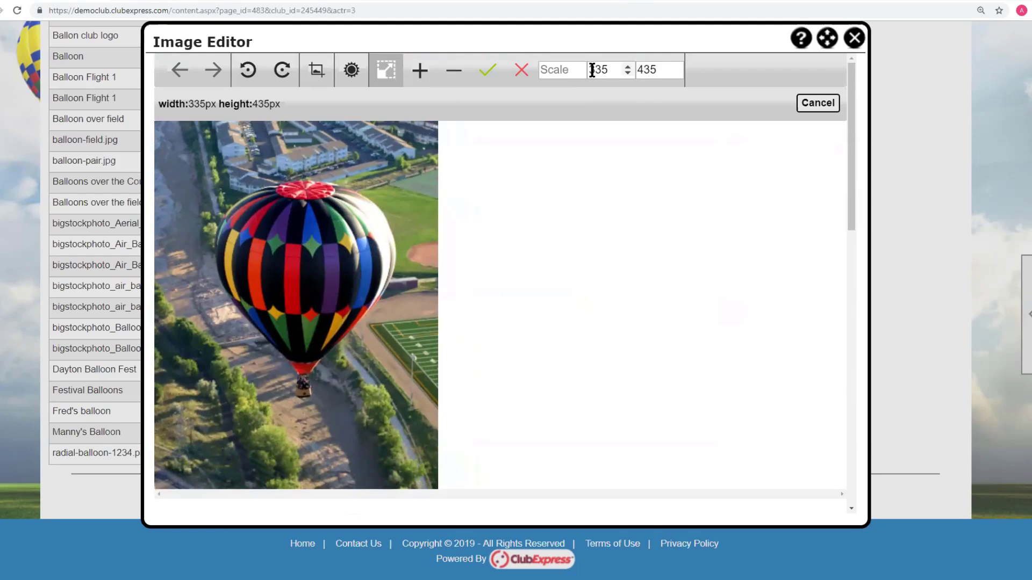
Scale the photo up to 368 × 478 px, and reduce it again to 331 × 431 px.
left_click(422, 71)
left_click(422, 71)
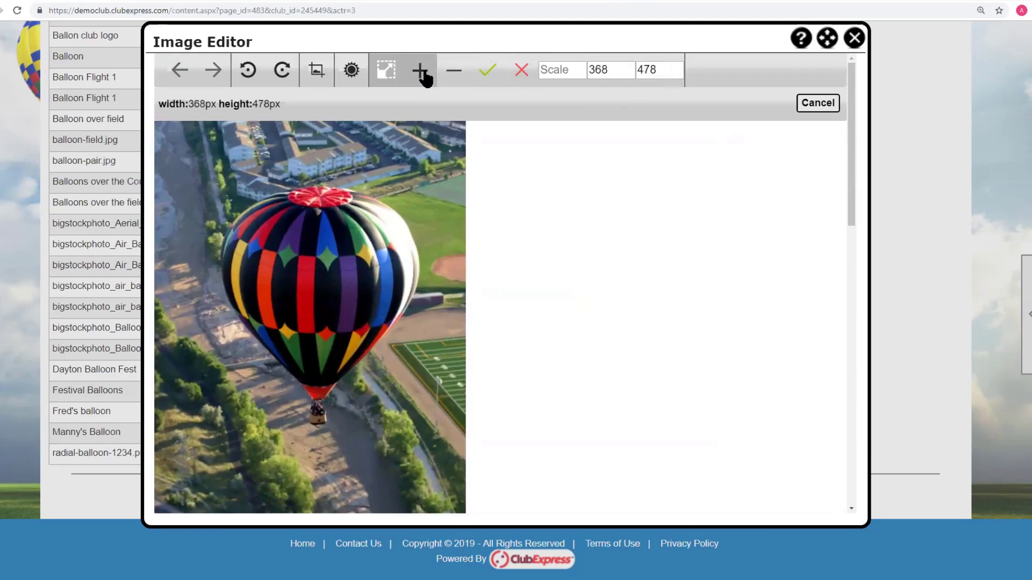
left_click(453, 75)
left_click(453, 75)
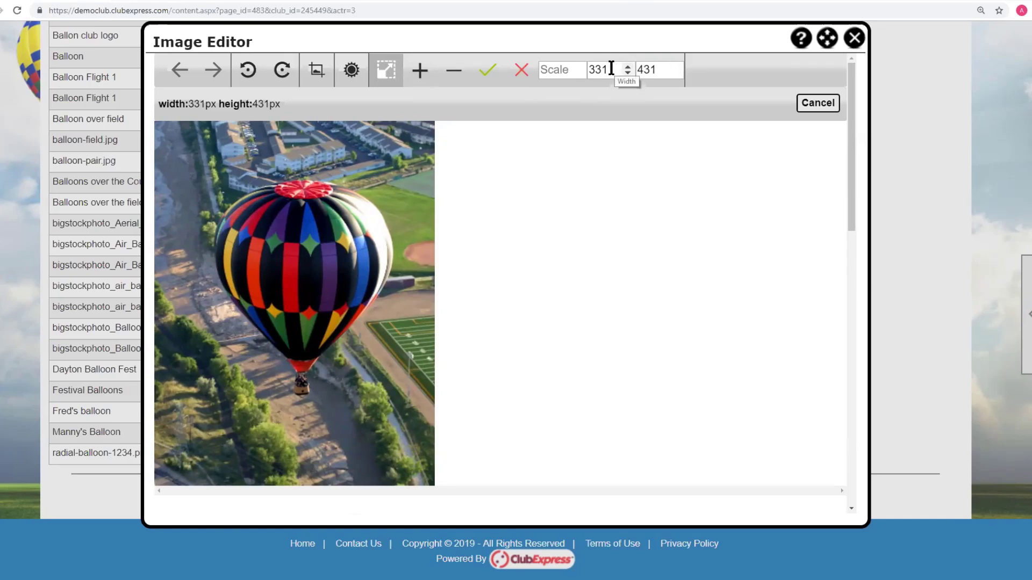
Set the photo's width to 200 px, leave the height at 431 px, and apply the resize.
left_click_drag(609, 68, 579, 73)
type("200")
left_click(656, 68)
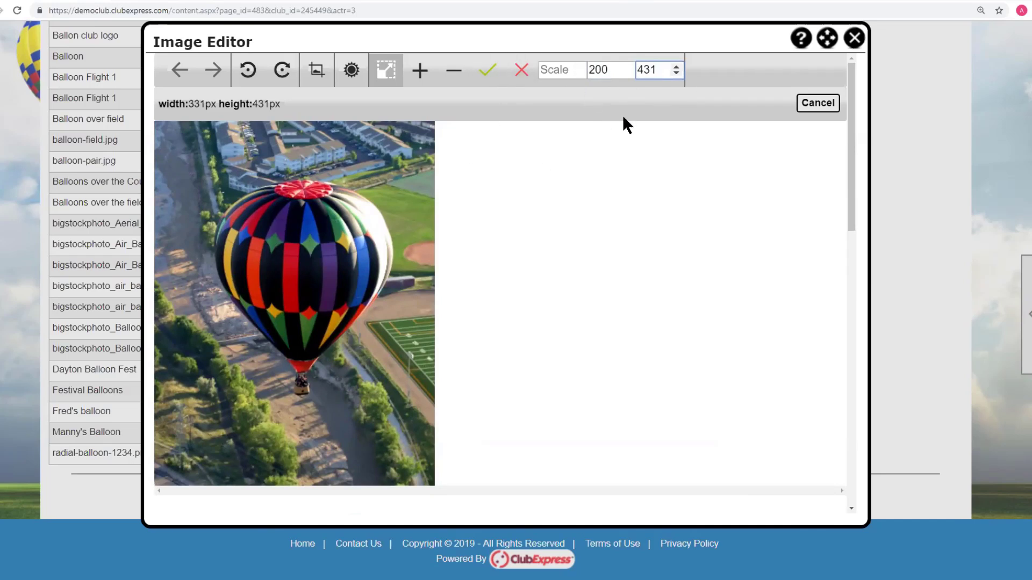
left_click(489, 78)
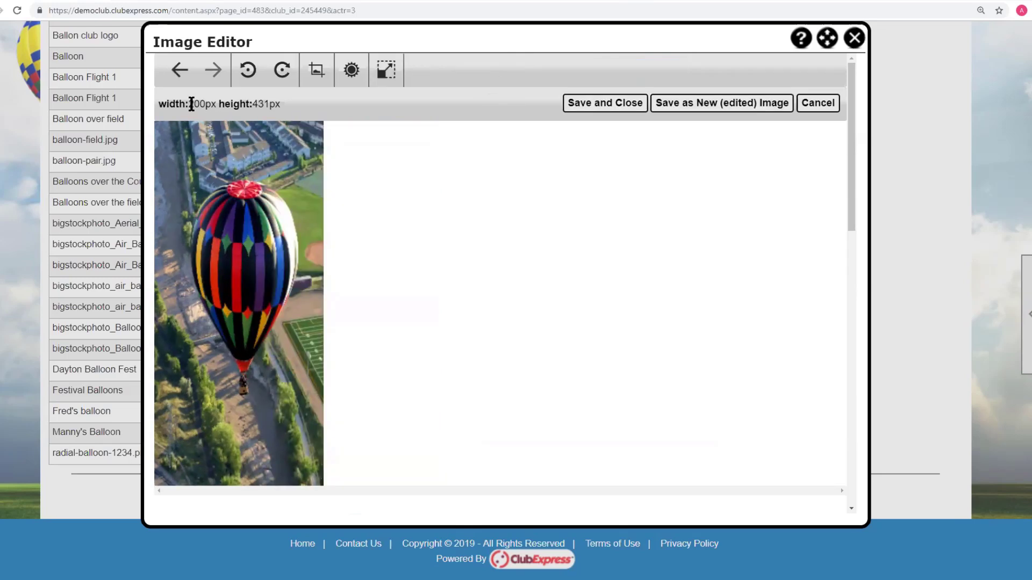
left_click_drag(194, 104, 159, 104)
left_click(250, 103)
left_click(395, 75)
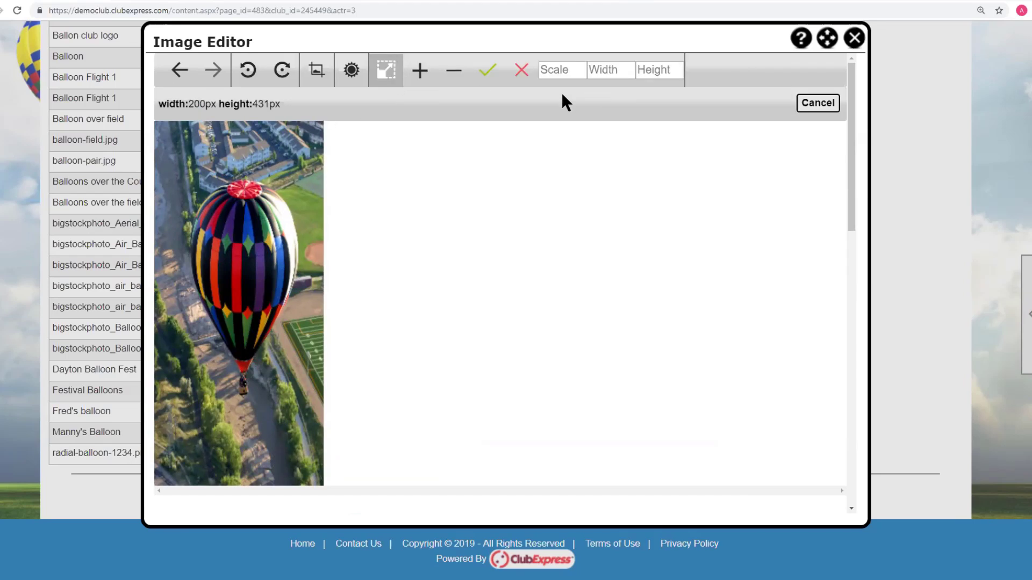
left_click(519, 70)
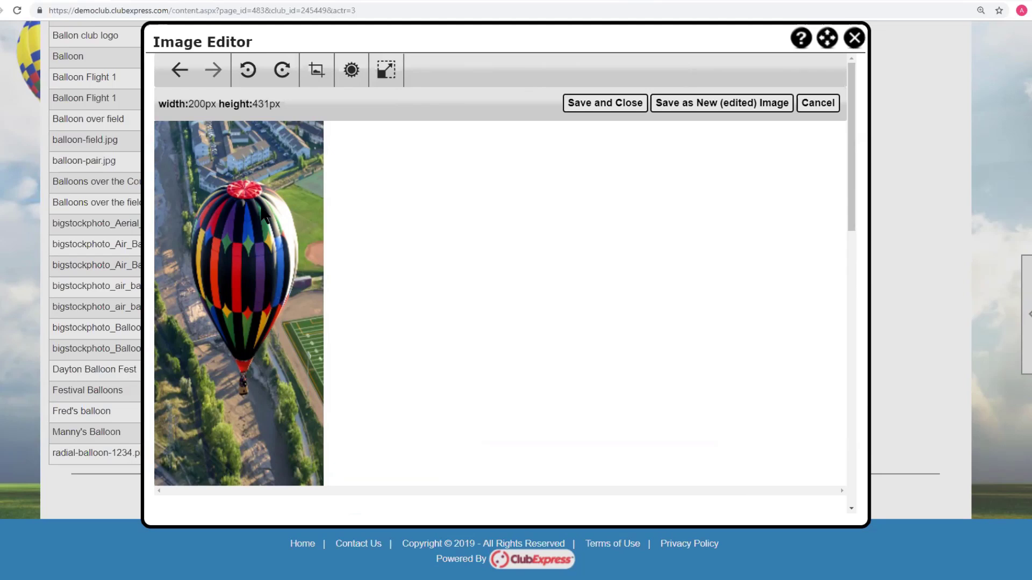
Undo the applied resize to bring back the undistorted balloon photo.
left_click(819, 107)
left_click(181, 71)
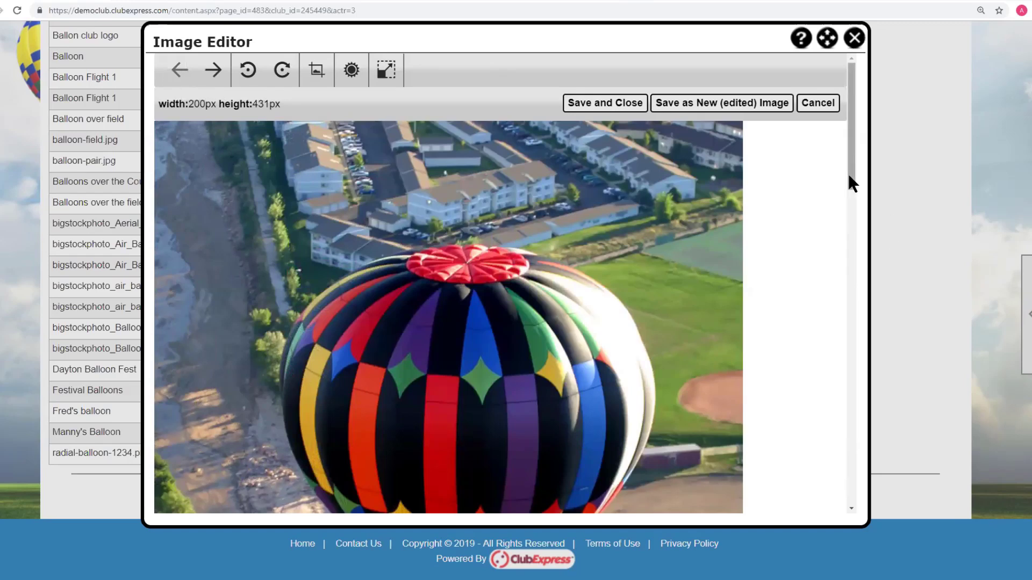
mouse_move(849, 150)
left_mouse_down()
mouse_move(848, 211)
mouse_move(852, 134)
left_mouse_up()
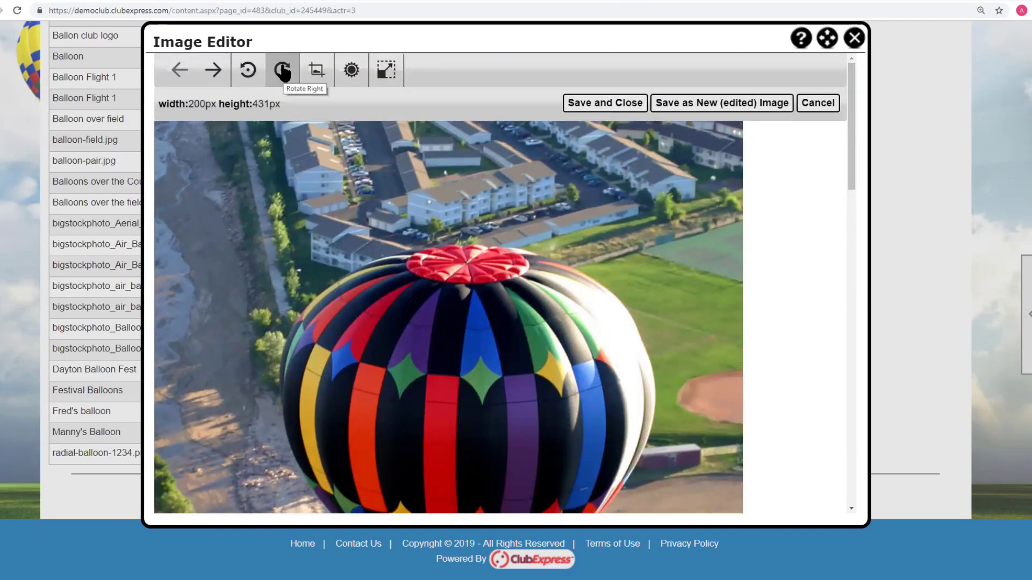
Rotate the photo left, scale it down to 536 × 695 px, and apply the resize.
left_click(249, 70)
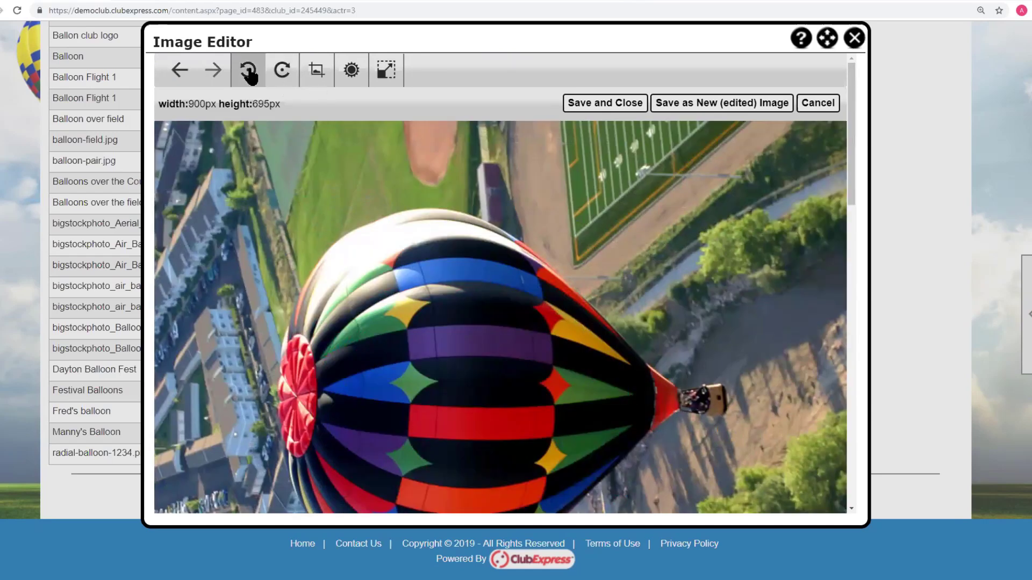
left_click(378, 73)
left_click(454, 78)
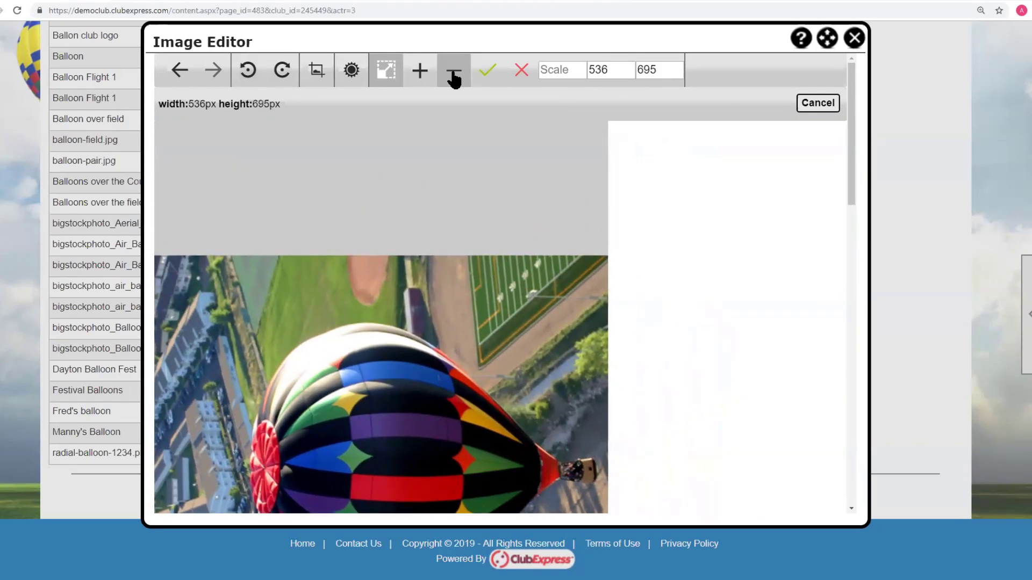
left_click(485, 72)
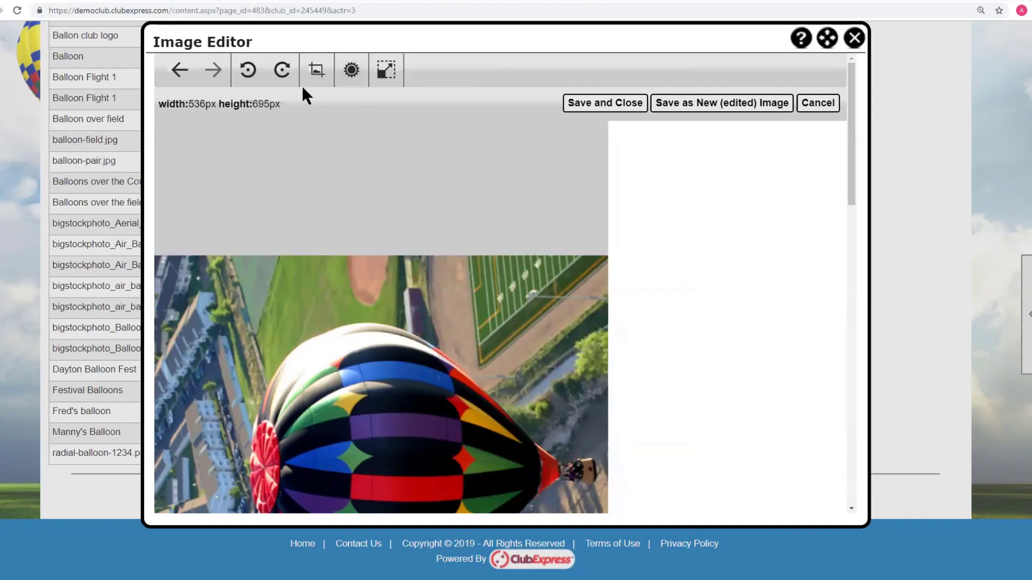
Undo the last resize and the left rotation, and redo only the rotation.
left_click(173, 72)
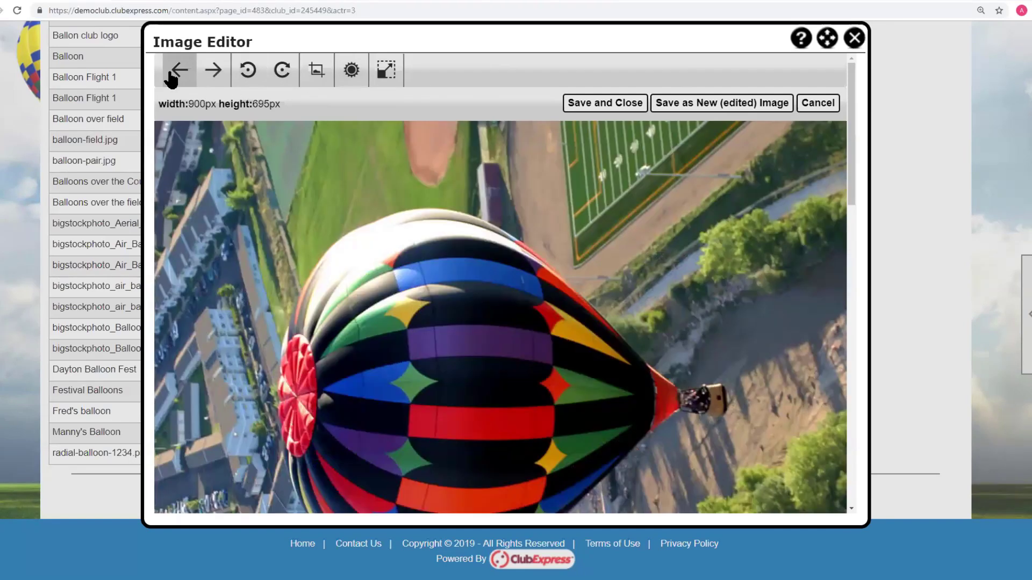
left_click(173, 73)
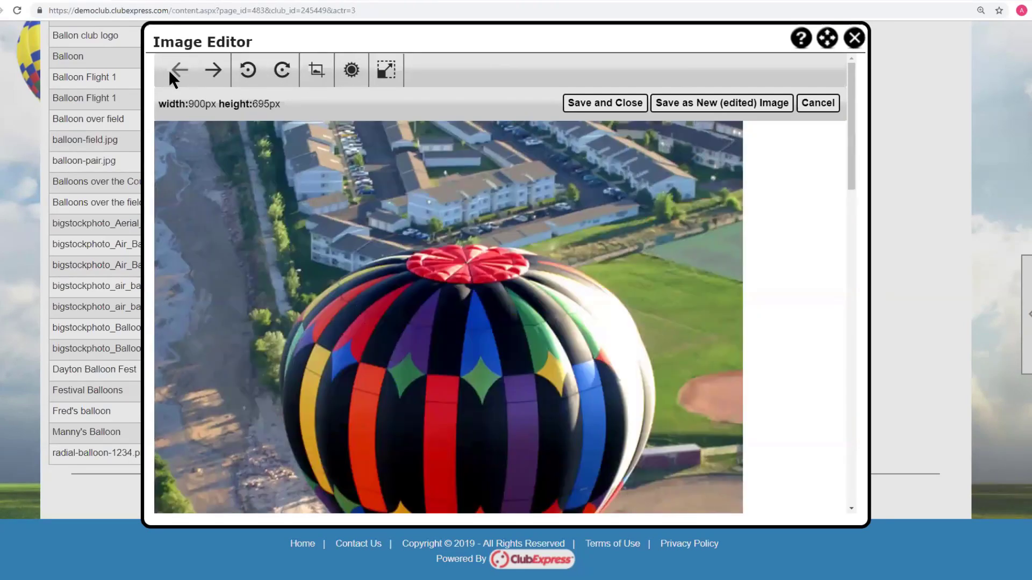
left_click(214, 72)
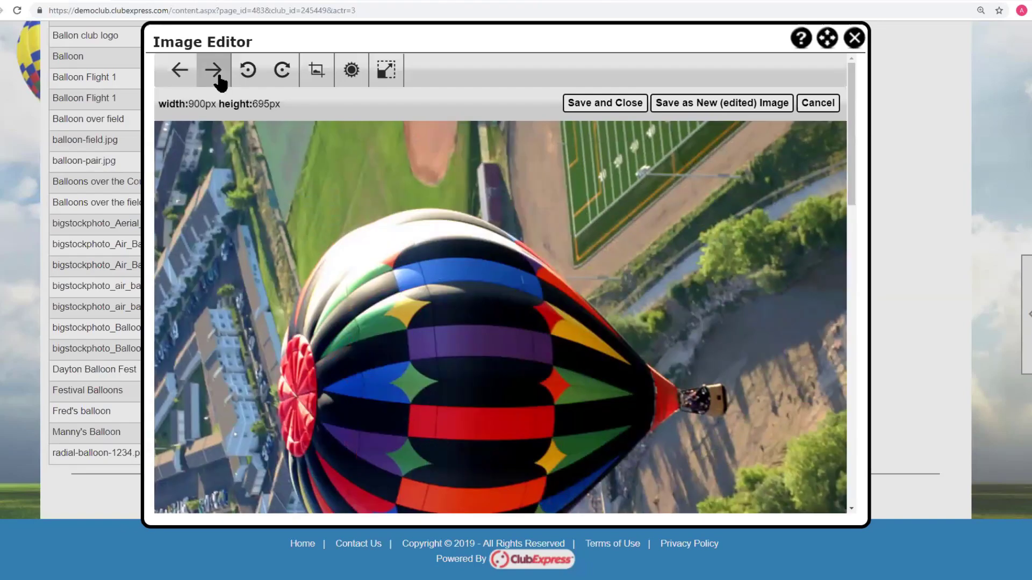
Undo the rotation, scale the photo by a factor of 0.5, and apply the resize.
left_click(171, 73)
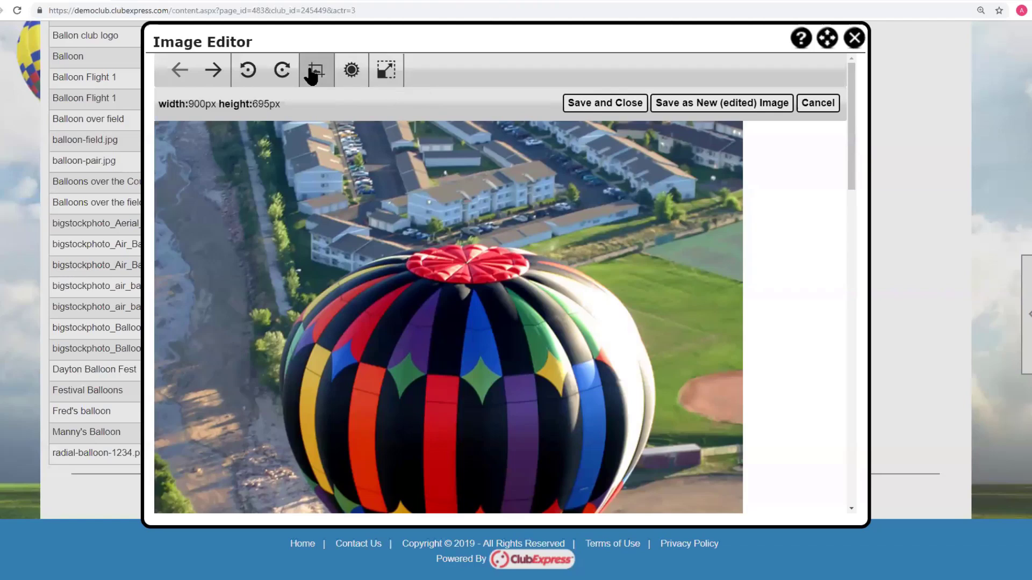
left_click(387, 78)
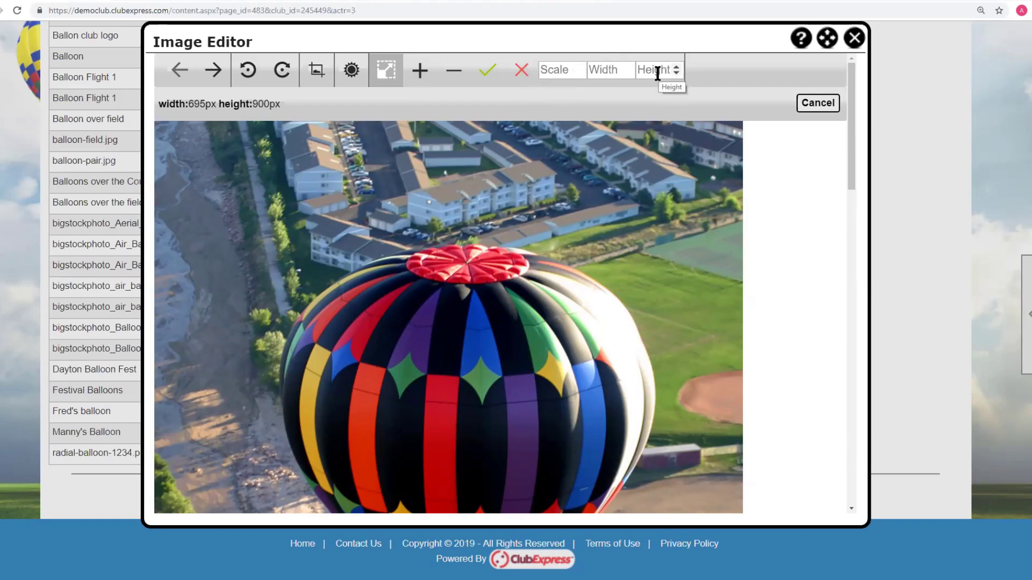
left_click(560, 71)
type("0.5")
left_click(579, 65)
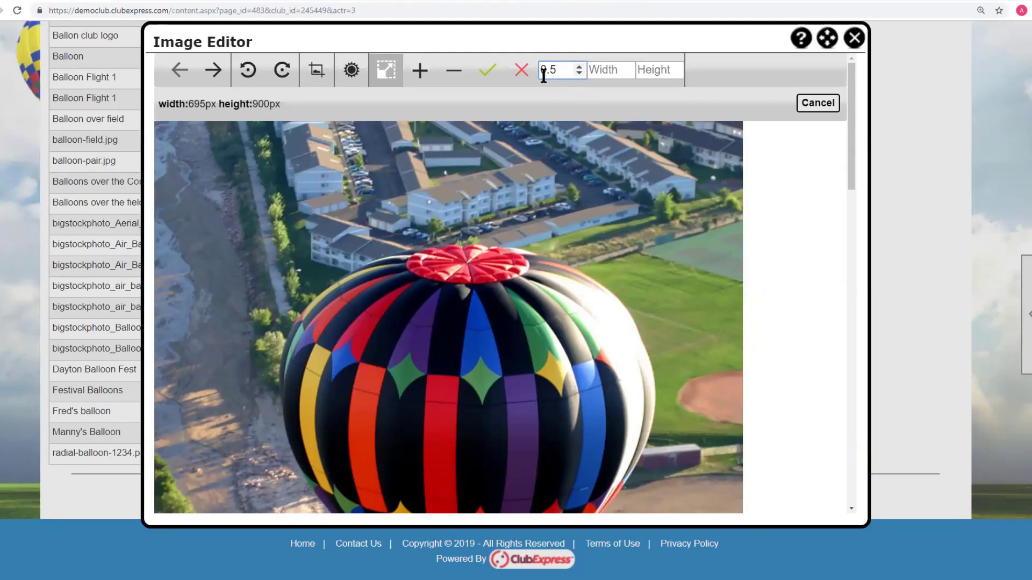
key("BackSpace")
key("BackSpace")
key("BackSpace")
type("0.5")
left_click(578, 66)
left_click(579, 73)
left_click(487, 71)
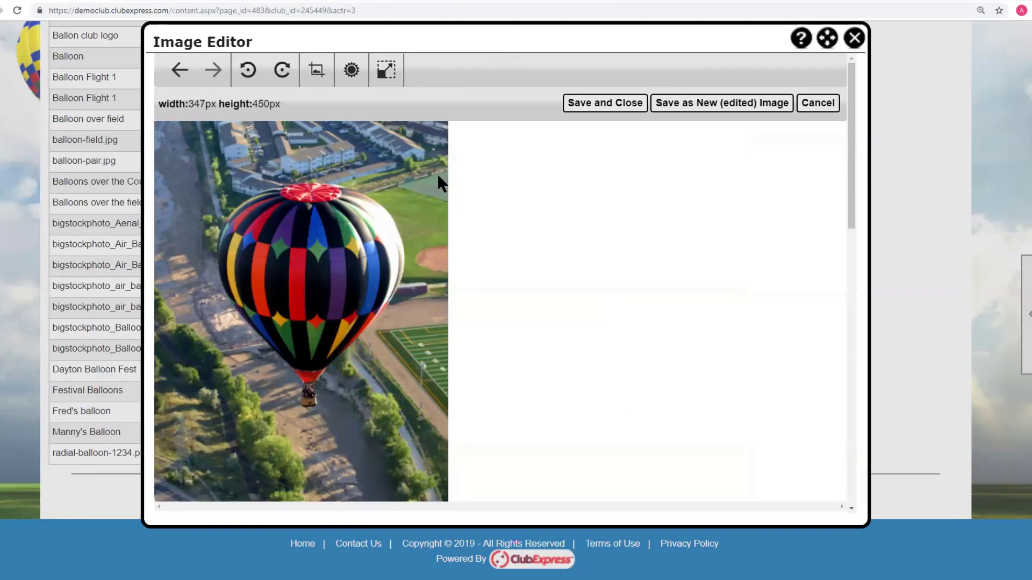
Undo the half-size resize, enlarge the photo to 1390 × 1800 px using the scale factor, and apply it.
left_click(183, 78)
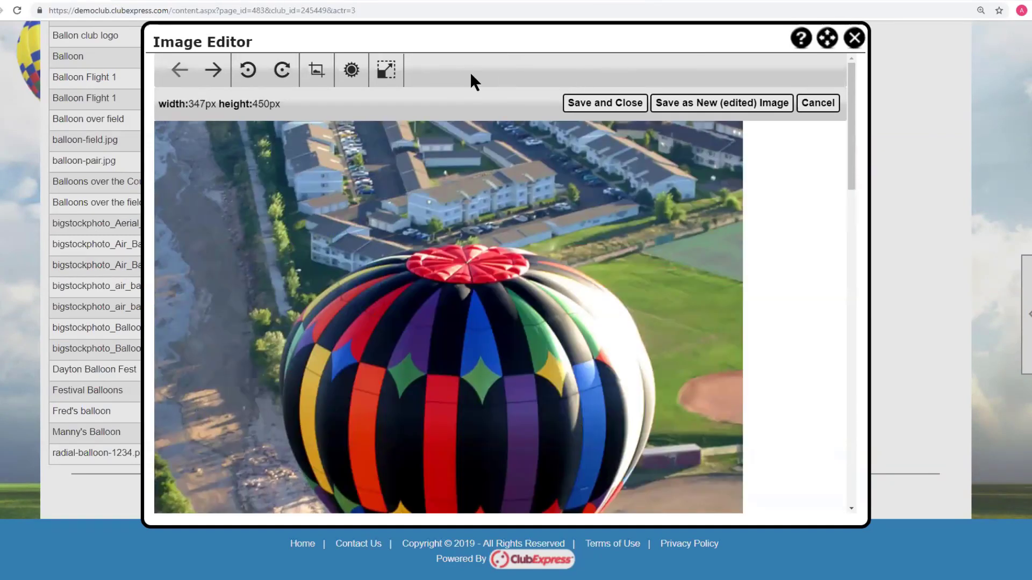
left_click(386, 72)
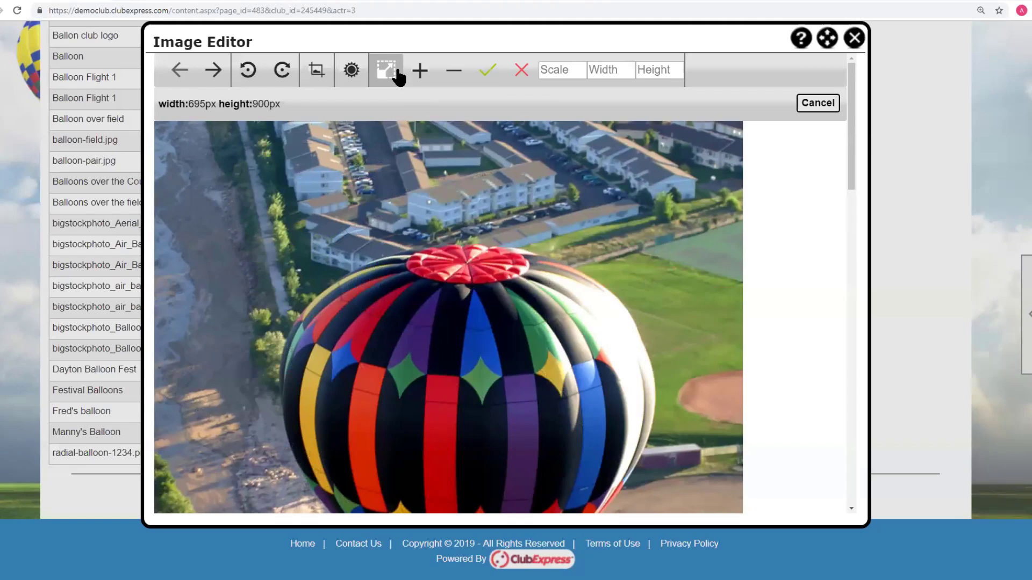
left_click(579, 66)
left_click(580, 66)
left_click(579, 67)
left_click(581, 65)
left_click(489, 71)
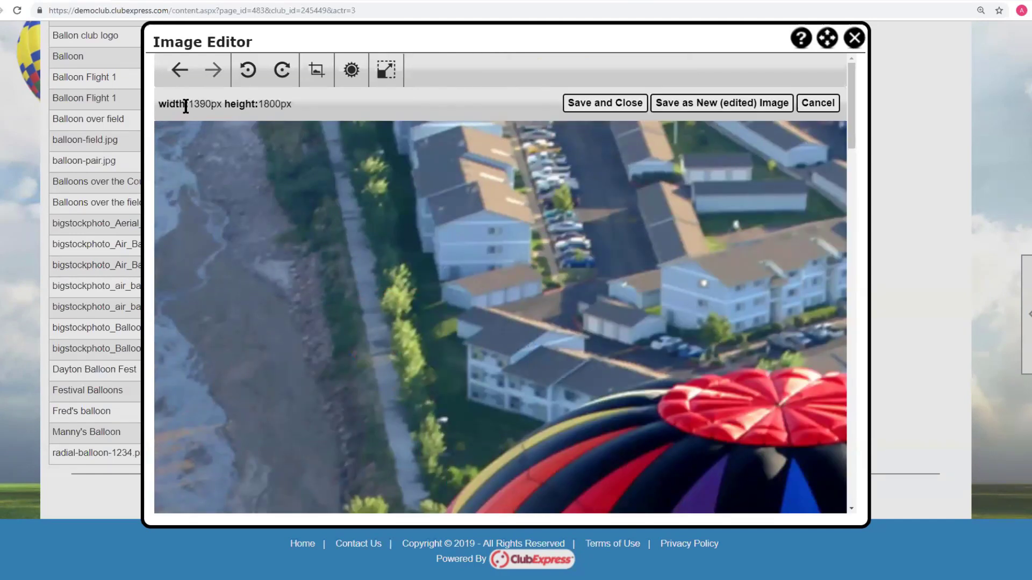
Undo the enlargement and check the width and height shown for the photo before and after it.
left_click_drag(189, 104, 282, 104)
left_click(186, 70)
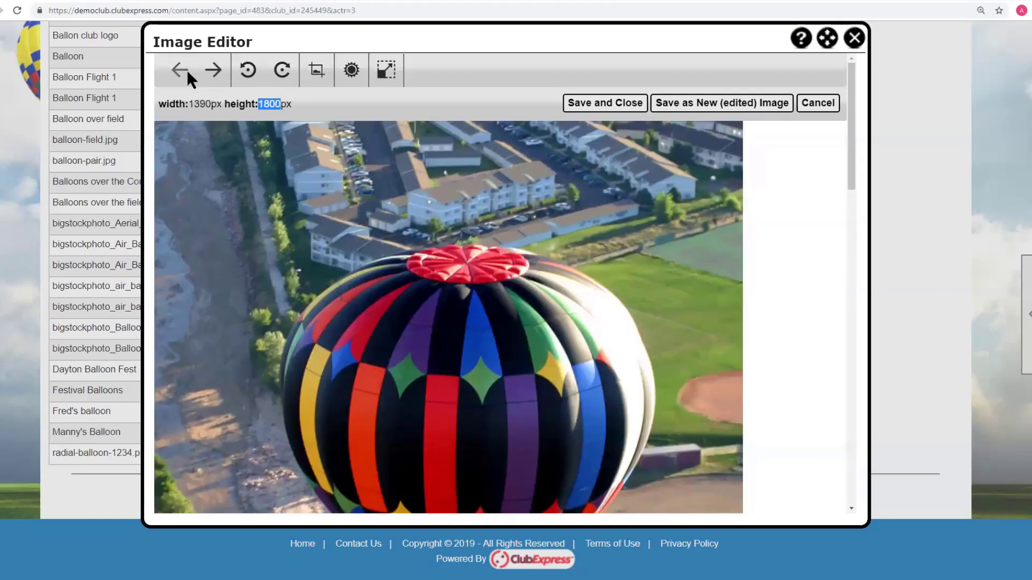
left_click_drag(189, 104, 289, 105)
left_click(298, 102)
left_click_drag(158, 104, 276, 104)
left_click(312, 101)
Discard the editing session, reopen the "Balloons over the field" photo in the image editor, and check its width and height.
left_click(817, 103)
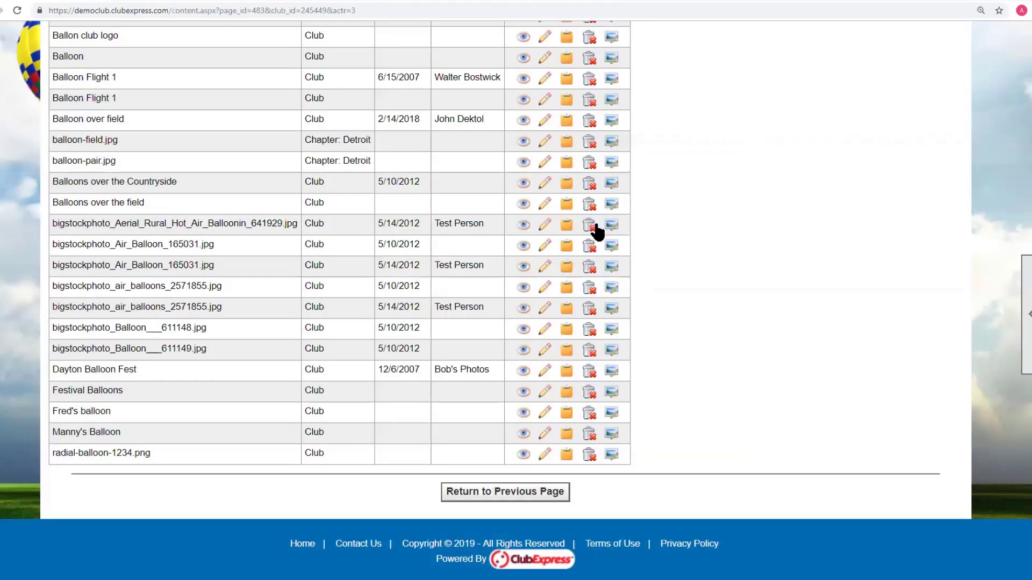
left_click(545, 204)
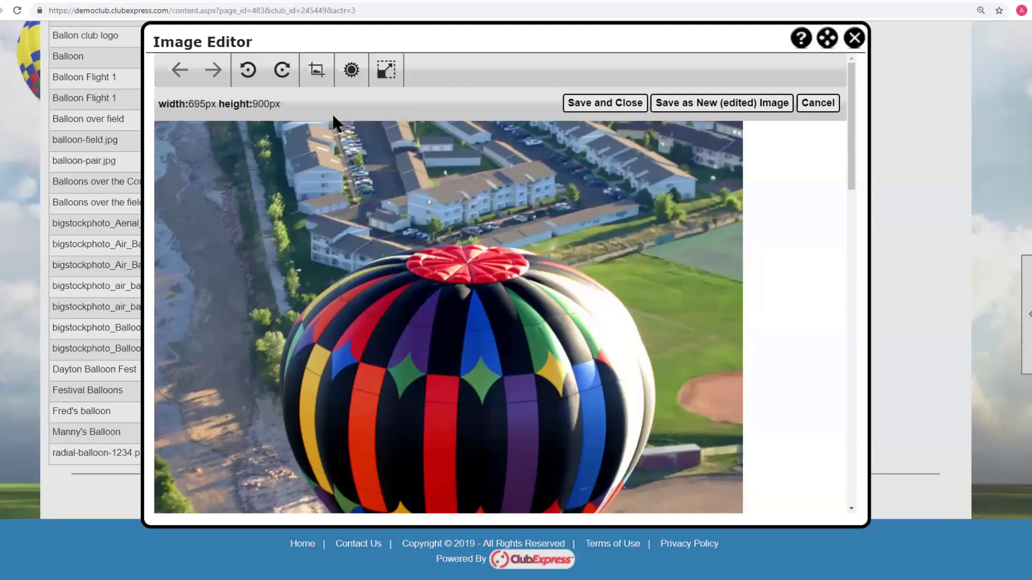
double_click(205, 104)
left_click(251, 104)
double_click(256, 104)
left_click(346, 102)
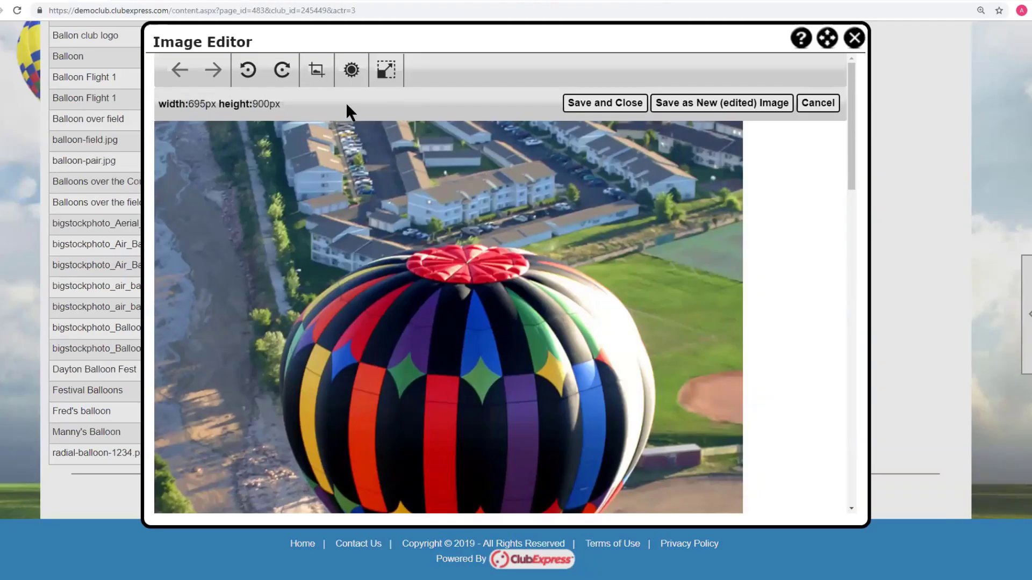
Resize the photo to a width of 400 px and a height of 600 px and apply it.
left_click(383, 81)
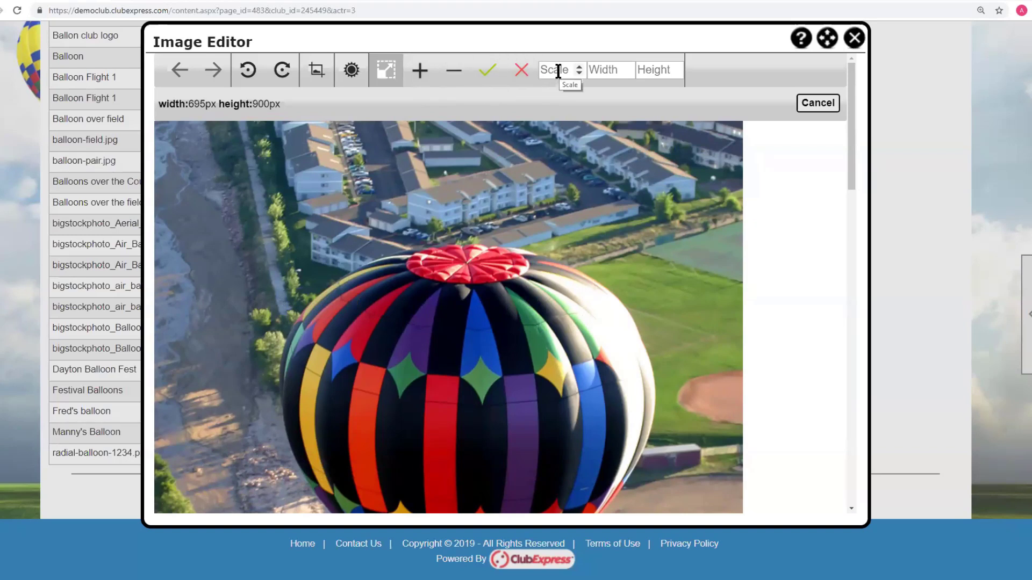
left_click(610, 70)
type("400")
left_click(653, 69)
type("600")
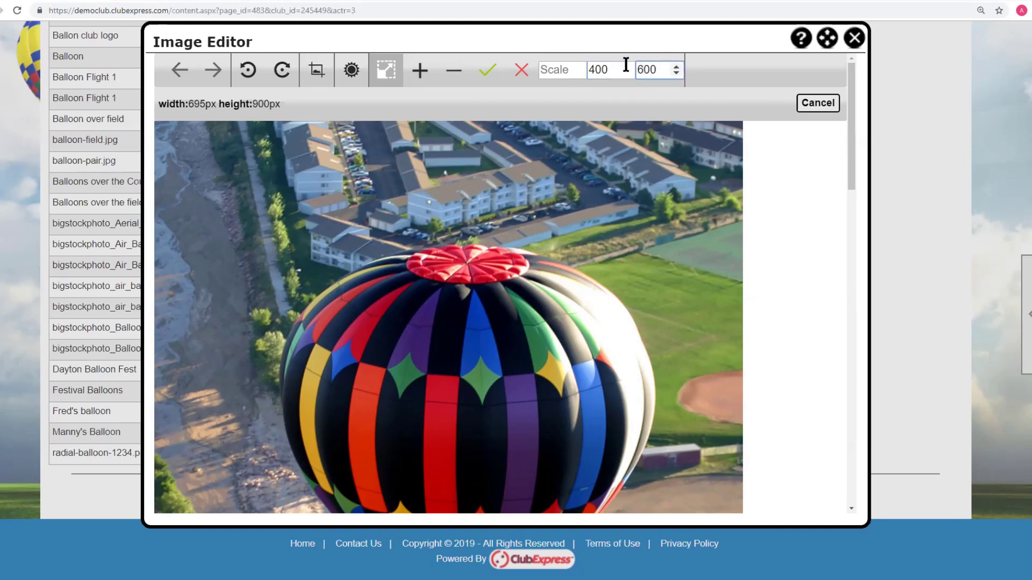
left_click(489, 74)
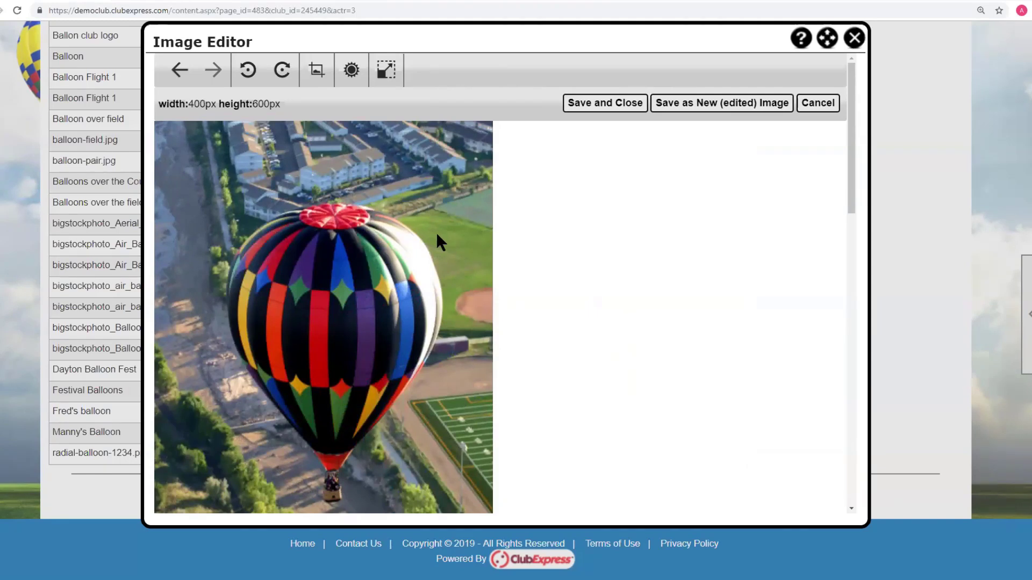
Undo the 400 × 600 px resize and check the displayed width and height.
left_click(177, 69)
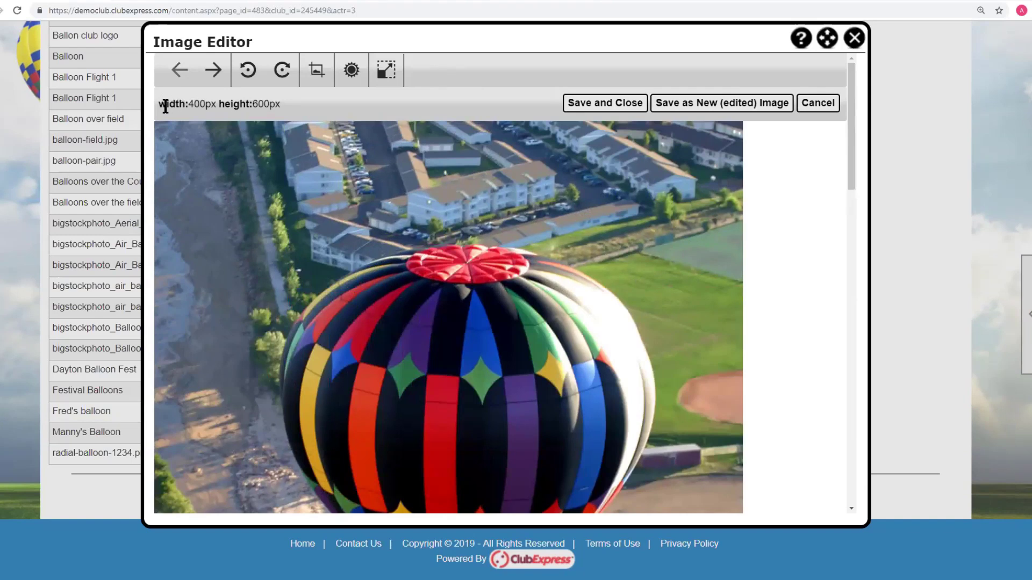
left_click_drag(161, 104, 223, 102)
left_click(295, 103)
triple_click(279, 102)
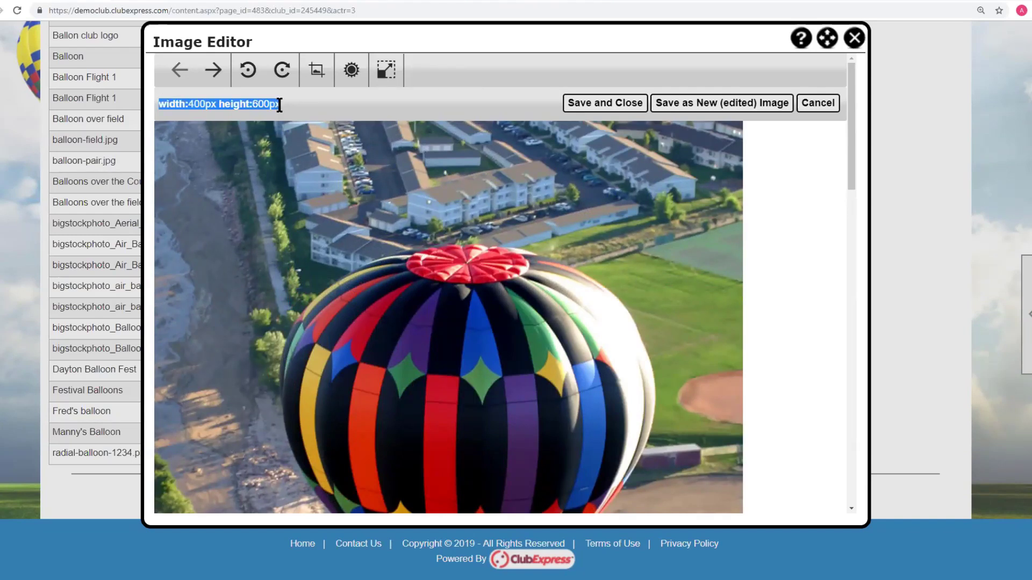
left_click(778, 193)
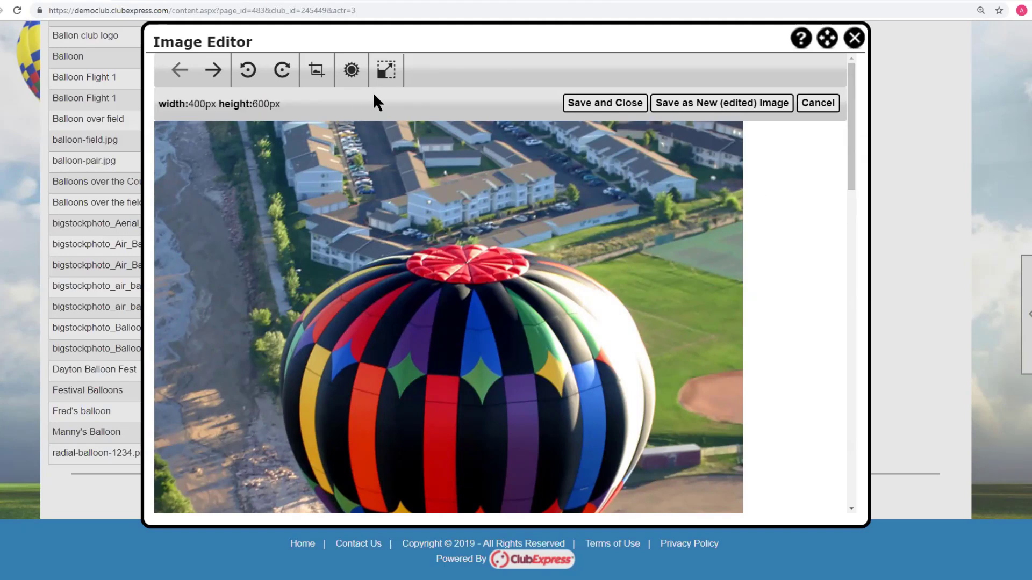
Scale the photo down proportionally in steps to 372 × 483 px and apply the resize.
left_click(385, 74)
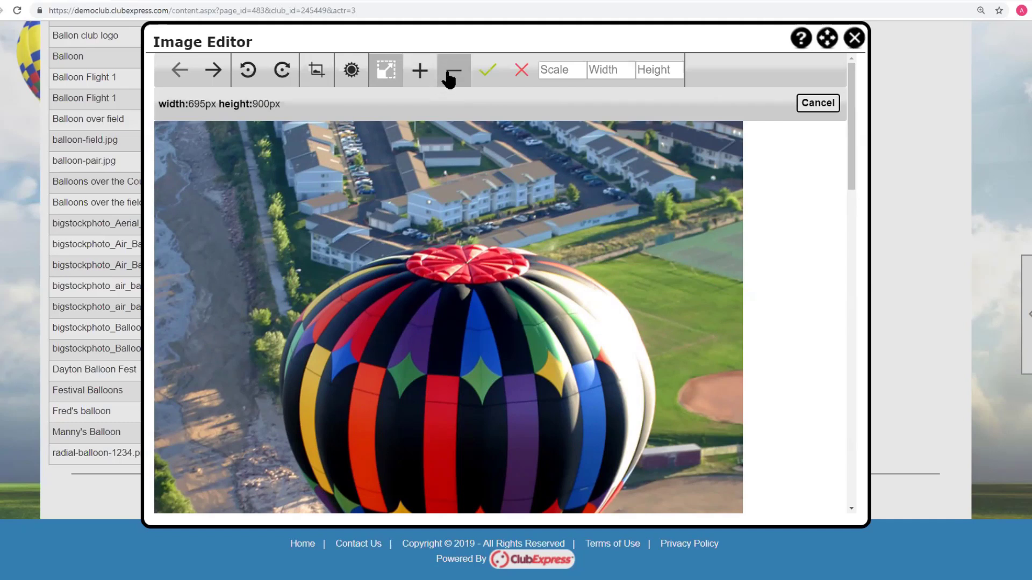
left_click(450, 79)
left_click(450, 79)
left_click(450, 79)
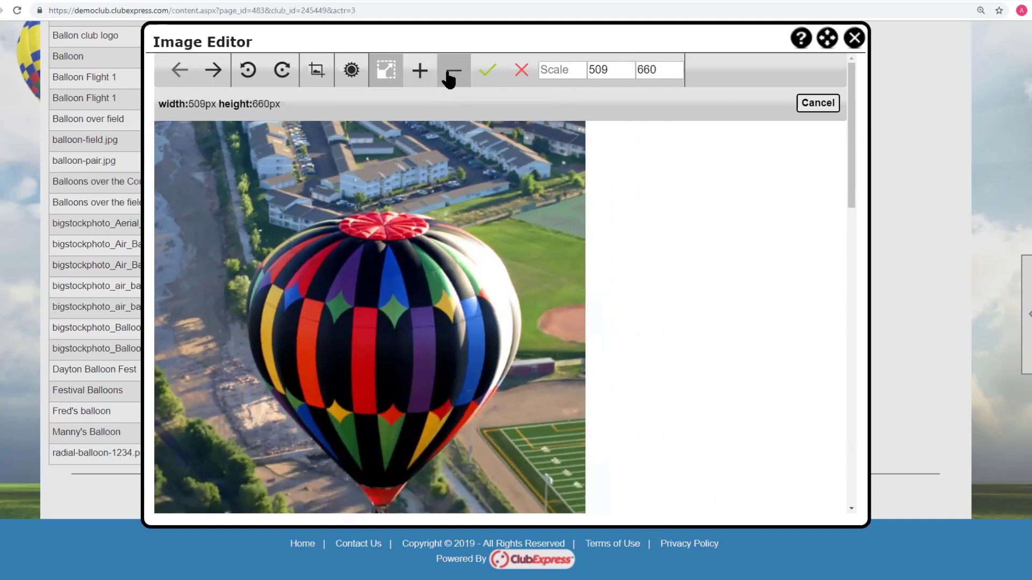
left_click(451, 79)
left_click(451, 79)
left_click(450, 79)
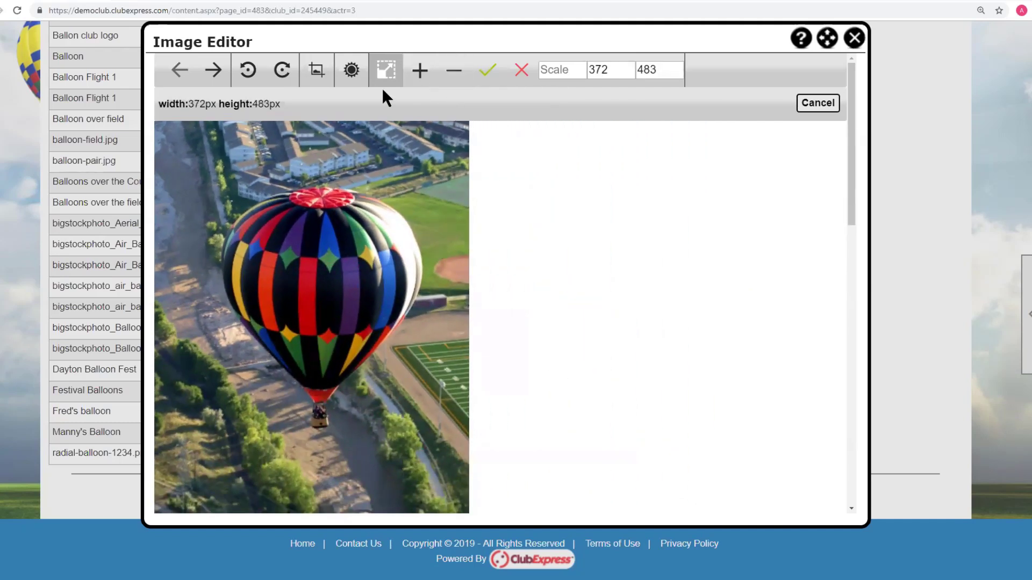
left_click(486, 75)
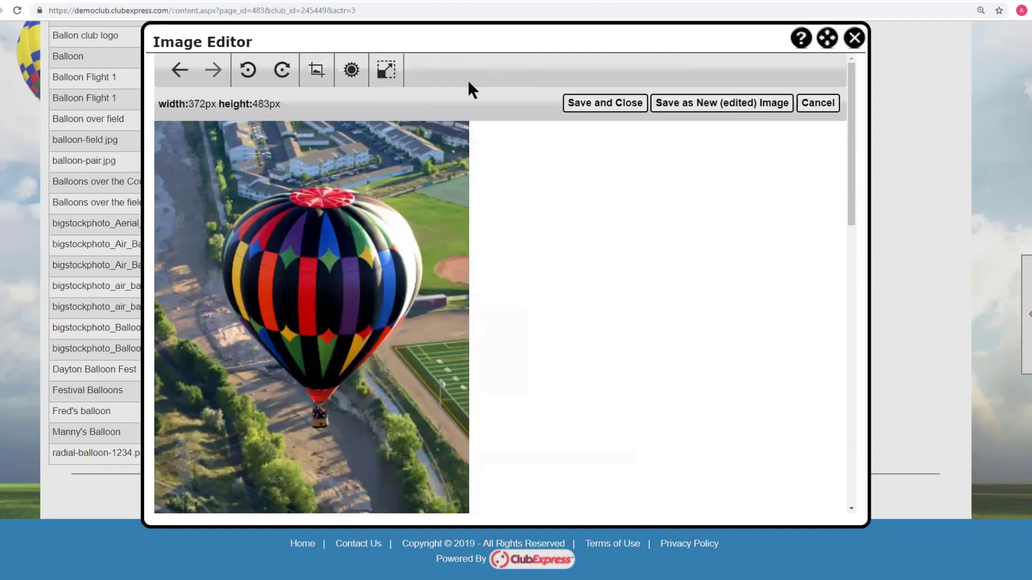
Try brightening and darkening the photo in several steps, and discard the brightness adjustment.
left_click(349, 75)
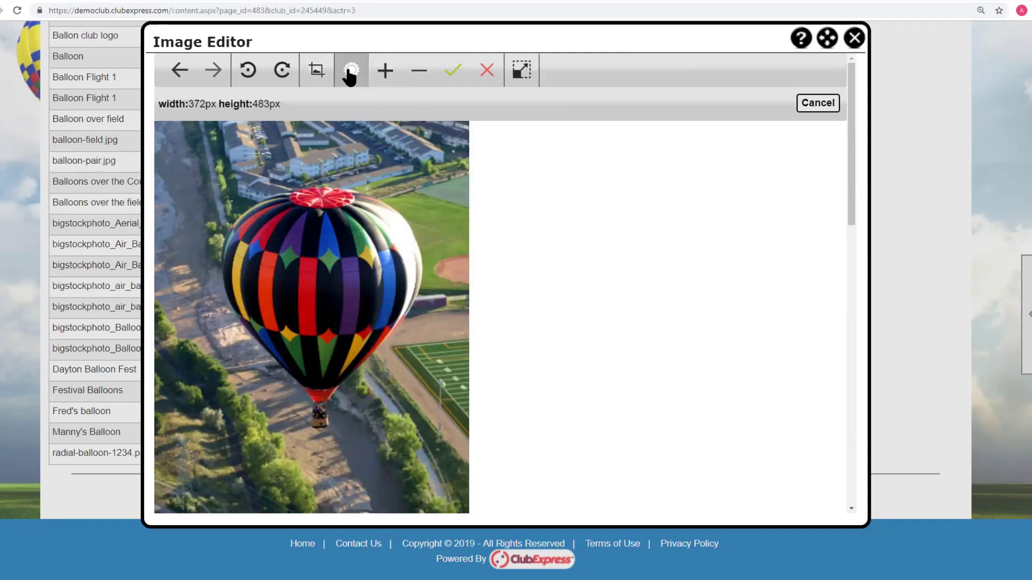
left_click(385, 74)
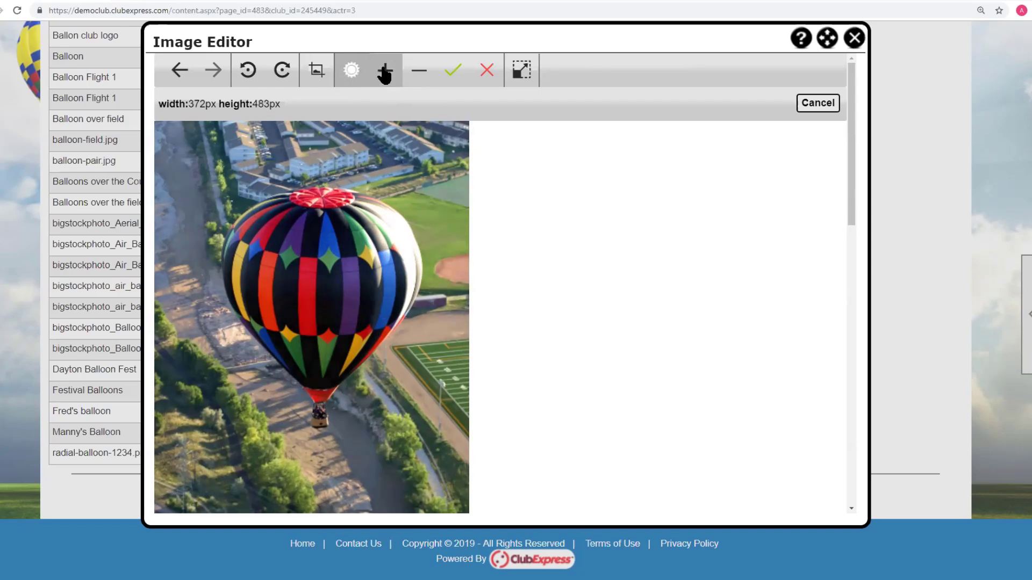
left_click(384, 75)
left_click(385, 74)
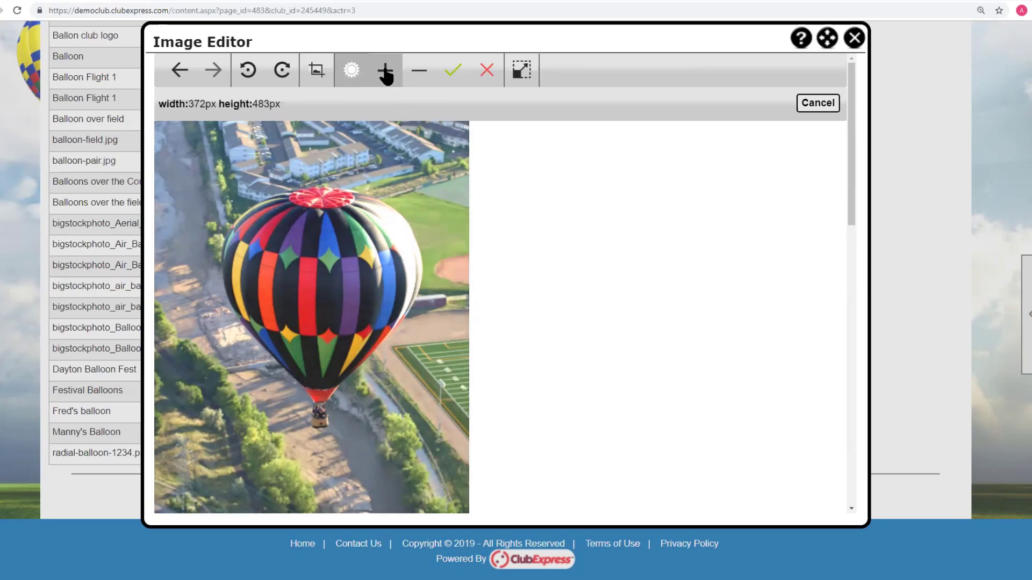
left_click(426, 74)
left_click(424, 73)
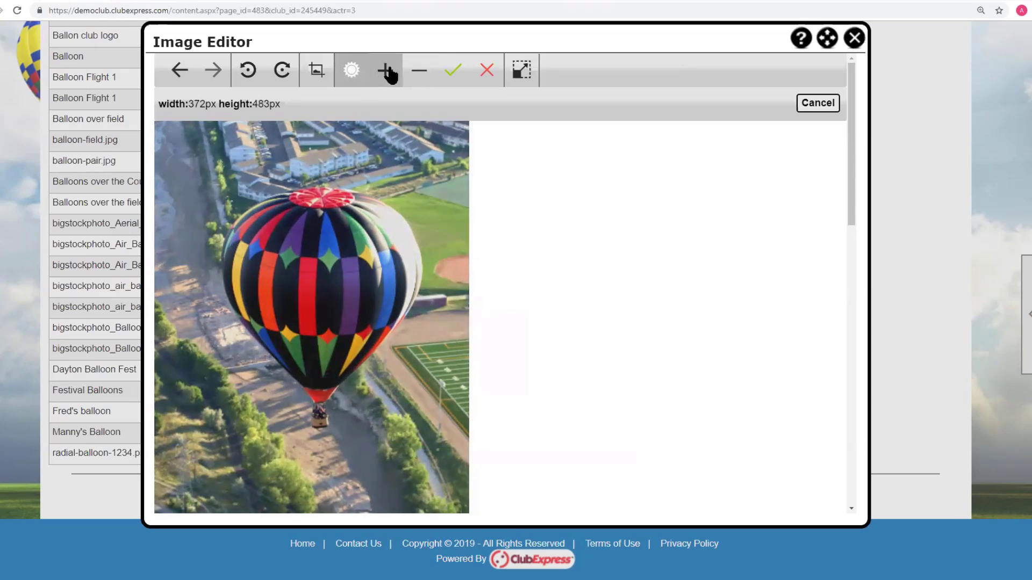
left_click(385, 74)
left_click(385, 74)
left_click(385, 74)
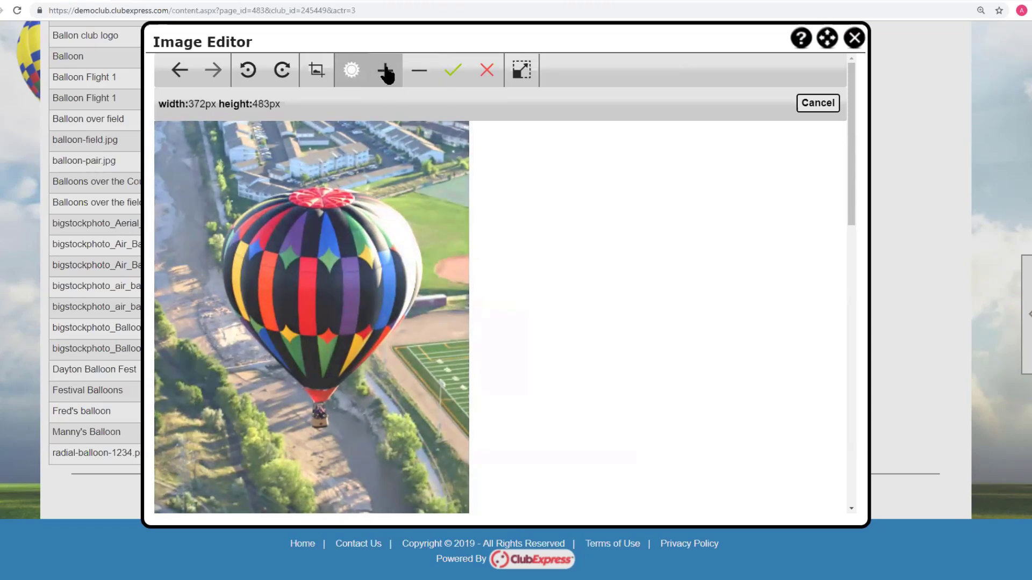
left_click(385, 74)
left_click(418, 74)
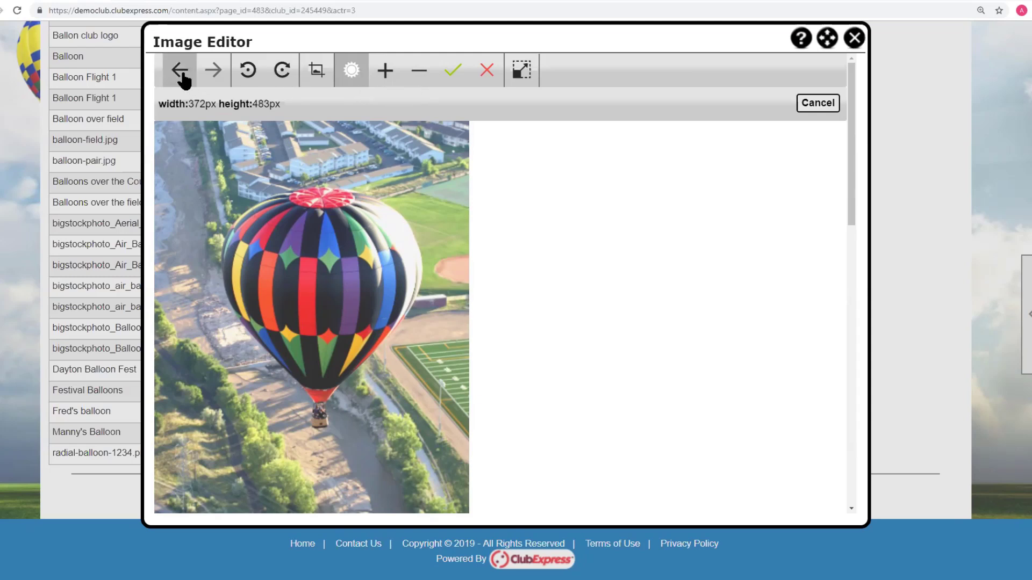
left_click(483, 72)
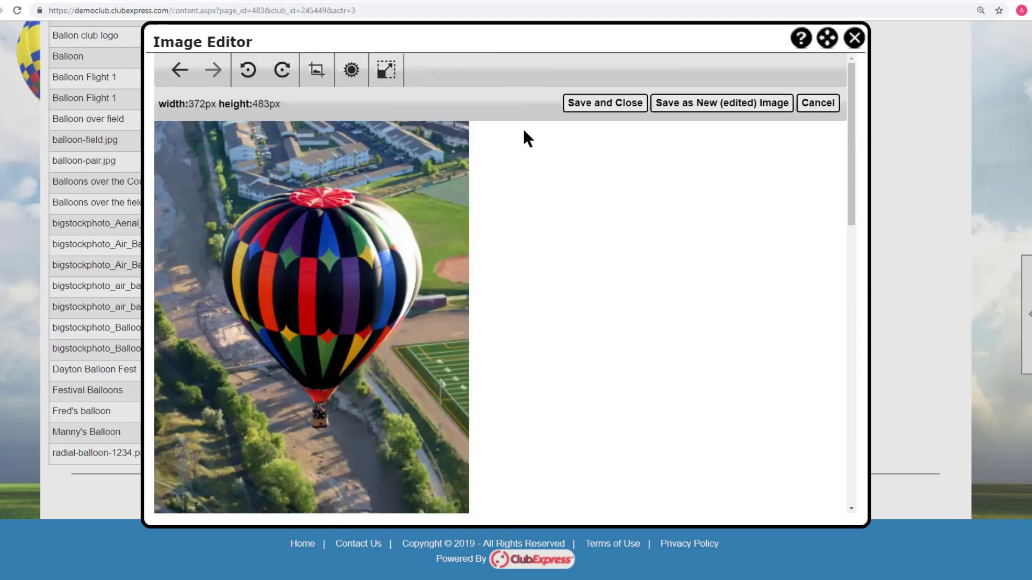
Undo the last resize, enlarge the image editor window, and reposition it slightly.
left_click(179, 69)
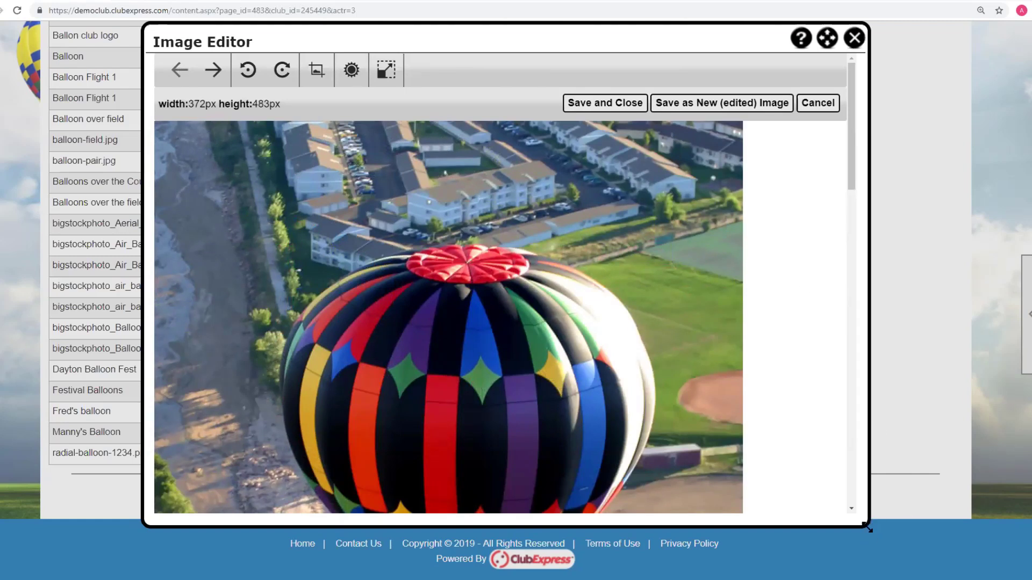
left_click_drag(865, 521, 889, 579)
mouse_move(421, 33)
left_mouse_down()
mouse_move(414, 27)
mouse_move(412, 39)
left_mouse_up()
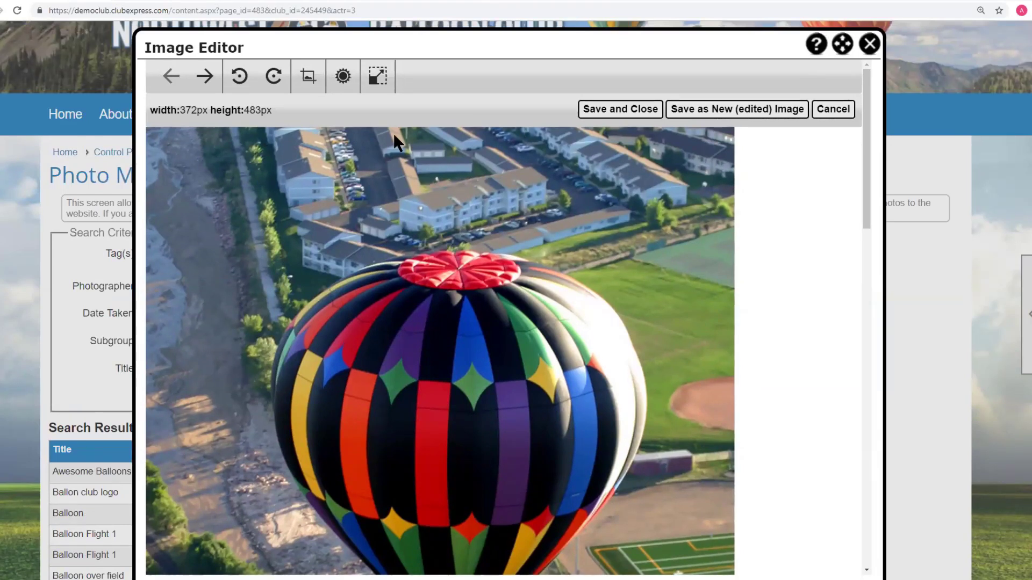
Crop the photo to a 533 × 318 px area around the upper part of the balloon and apply it.
left_click(308, 81)
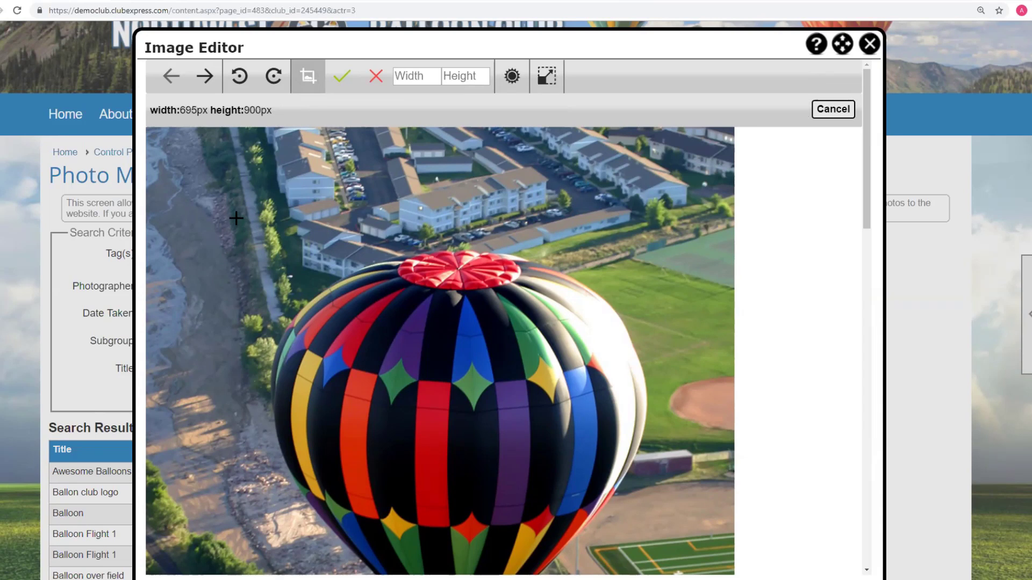
left_click_drag(236, 217, 684, 478)
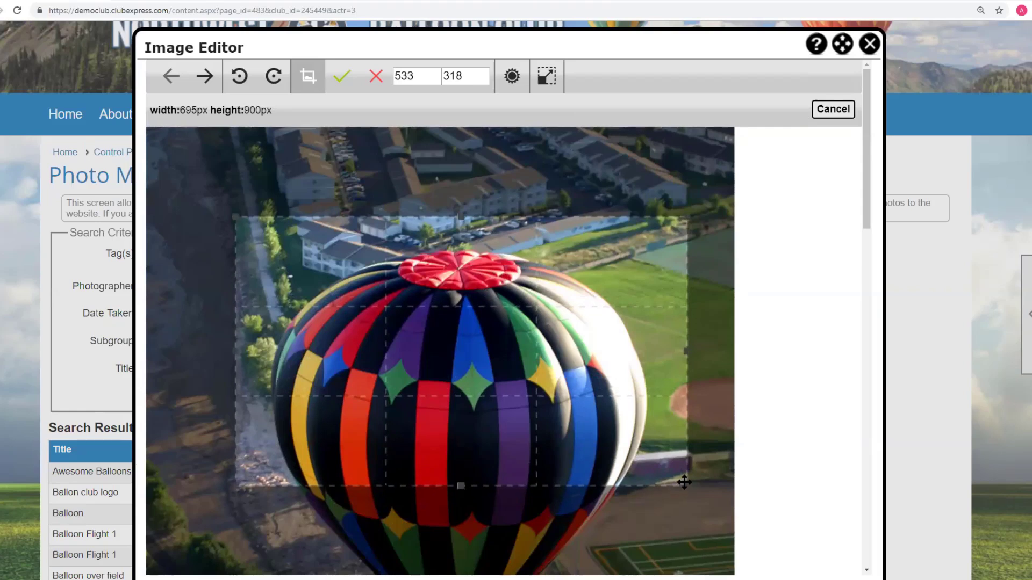
left_click(343, 80)
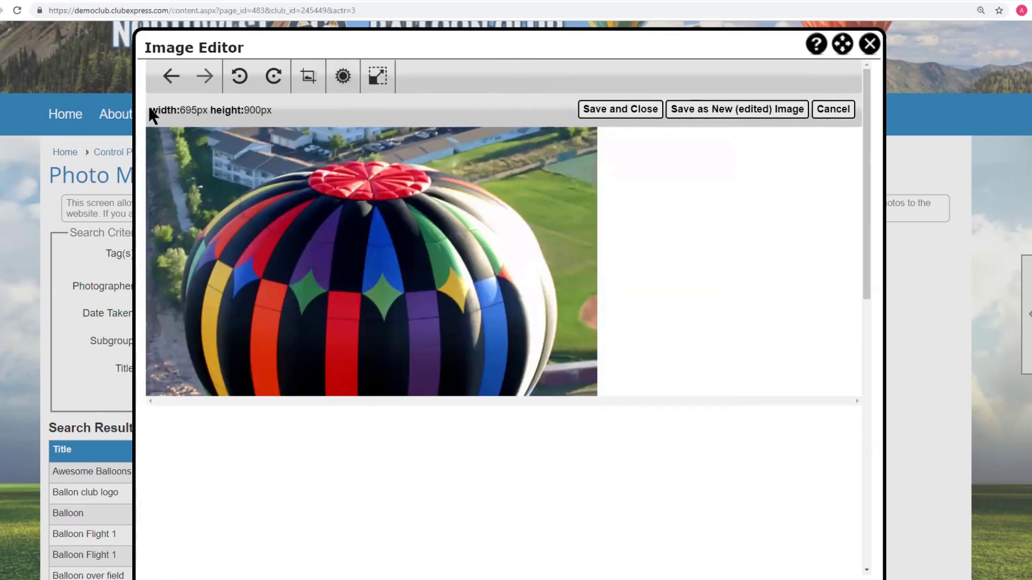
Undo the last crop, try fixed crop areas of 400 × 600 px and 400 × 400 px, and clear the selection.
left_click(169, 76)
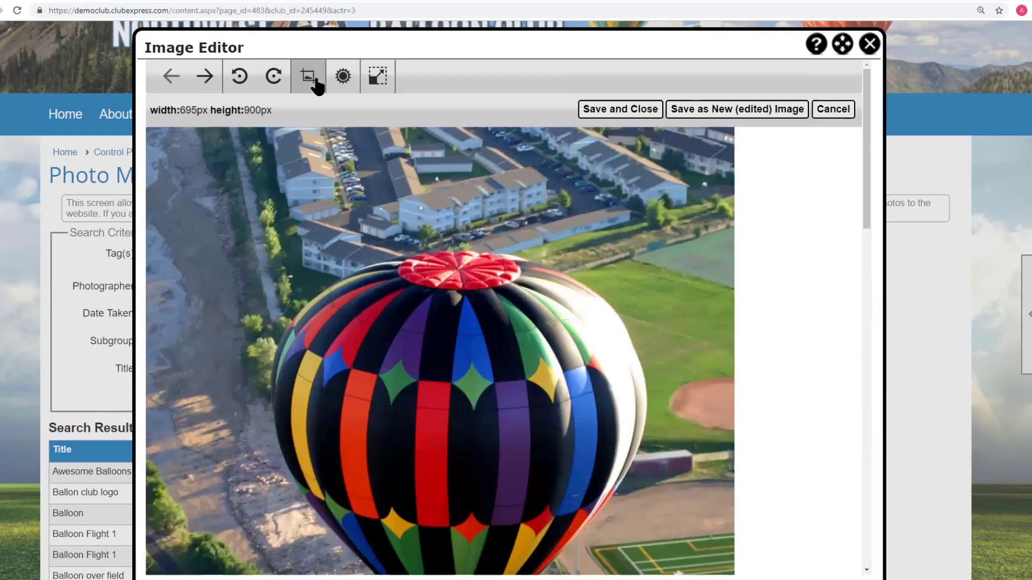
left_click(317, 81)
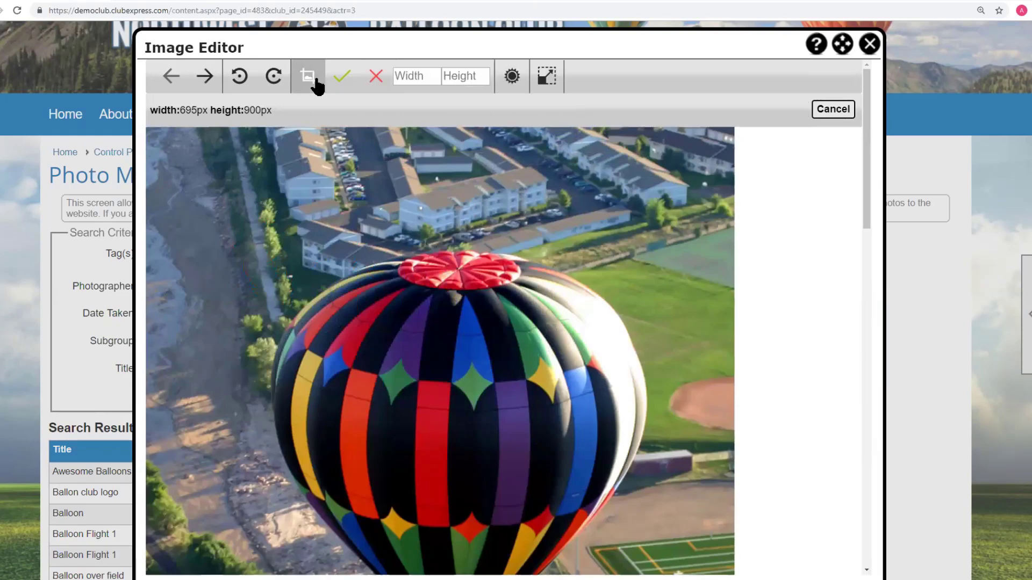
left_click(409, 74)
type("400")
left_click(443, 76)
type("600")
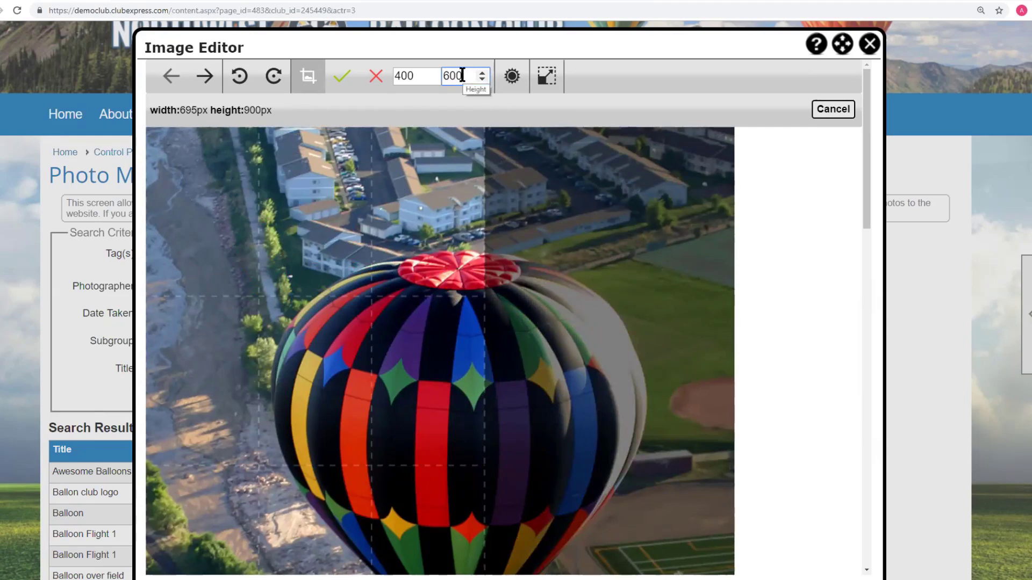
key("ctrl+a")
type("400")
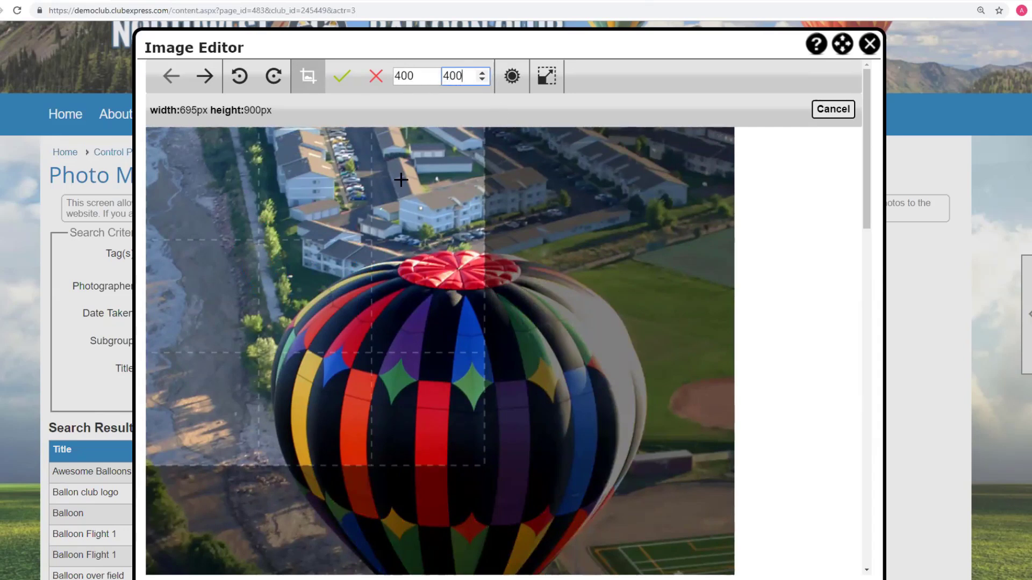
left_click(505, 173)
Draw a crop area of about 438 × 414 px over the balloon's upper part and set it to 400 × 400 px.
left_click_drag(192, 138, 562, 487)
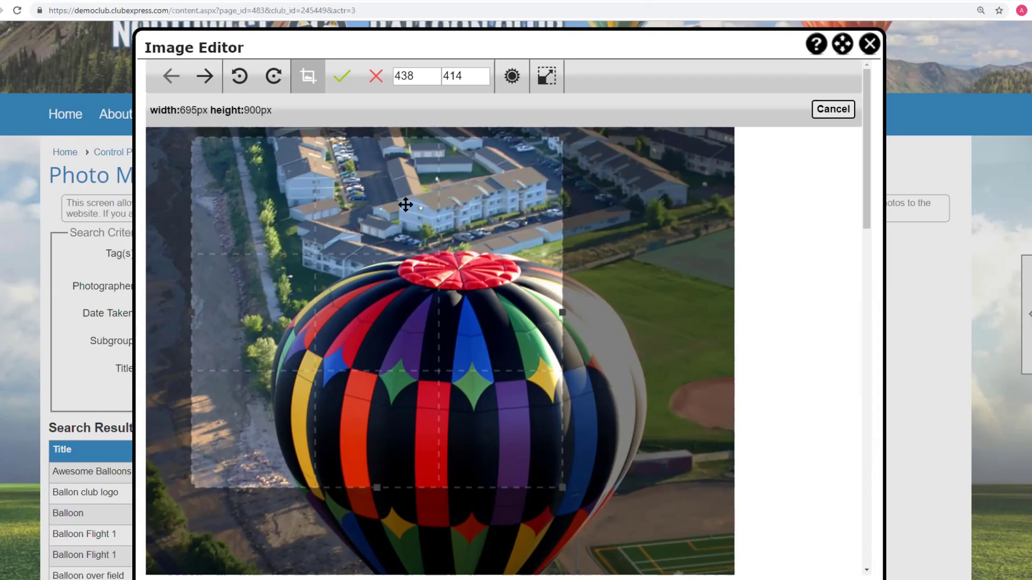
double_click(421, 76)
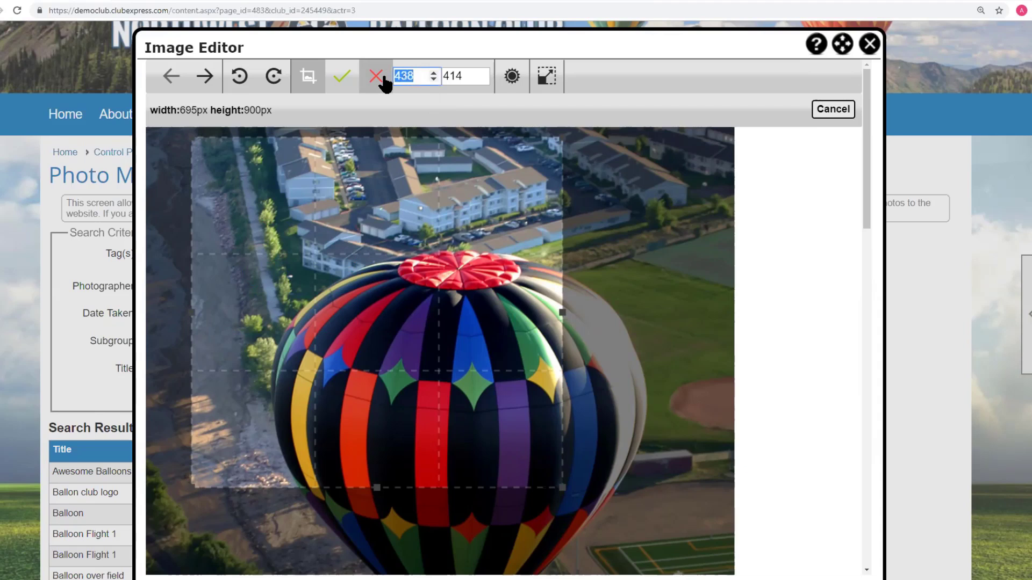
type("400")
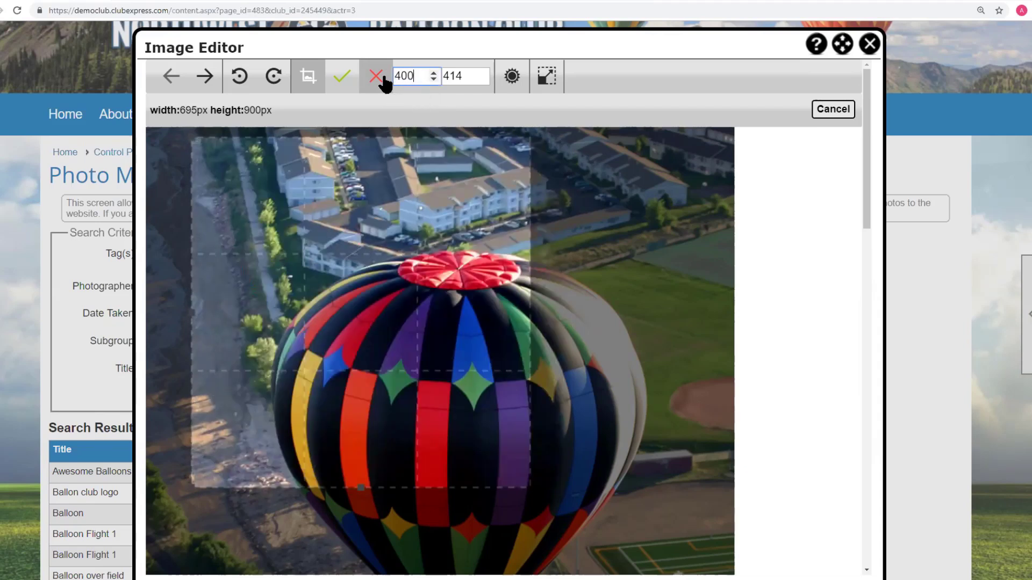
key("Tab")
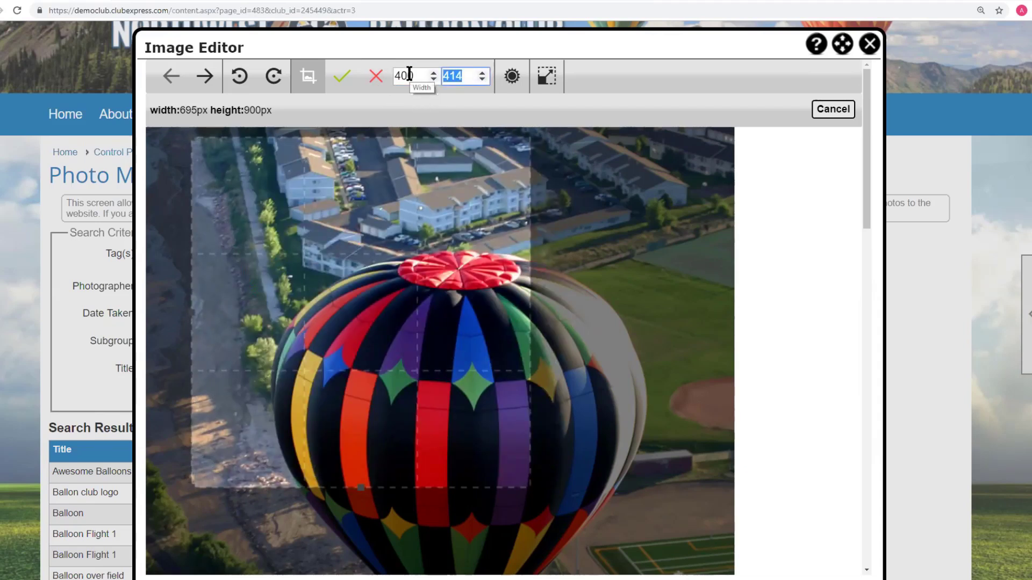
type("400")
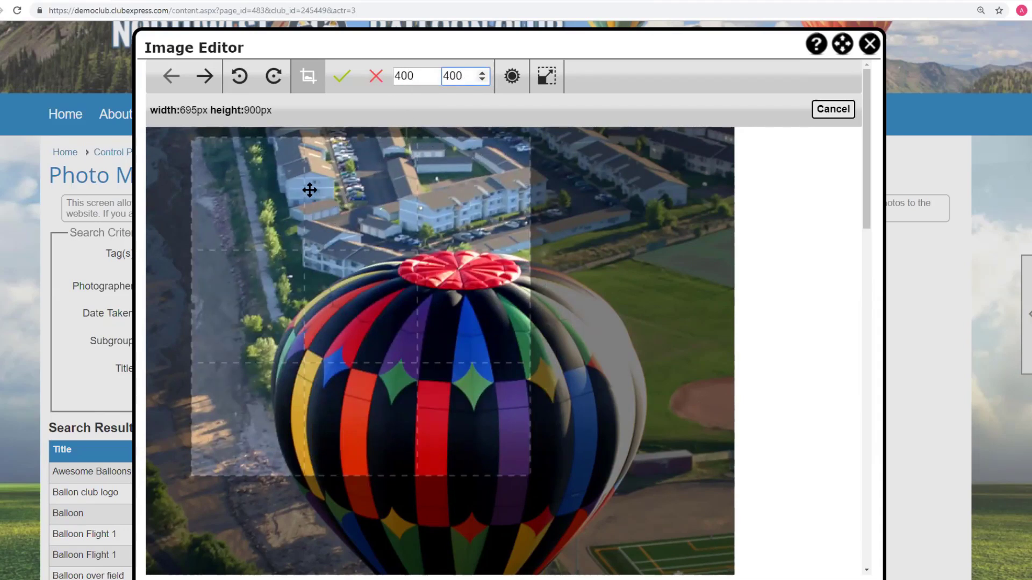
Move the 400 × 400 px crop area over the balloon's upper part and down around its basket, and discard the crop.
left_click_drag(310, 191, 413, 281)
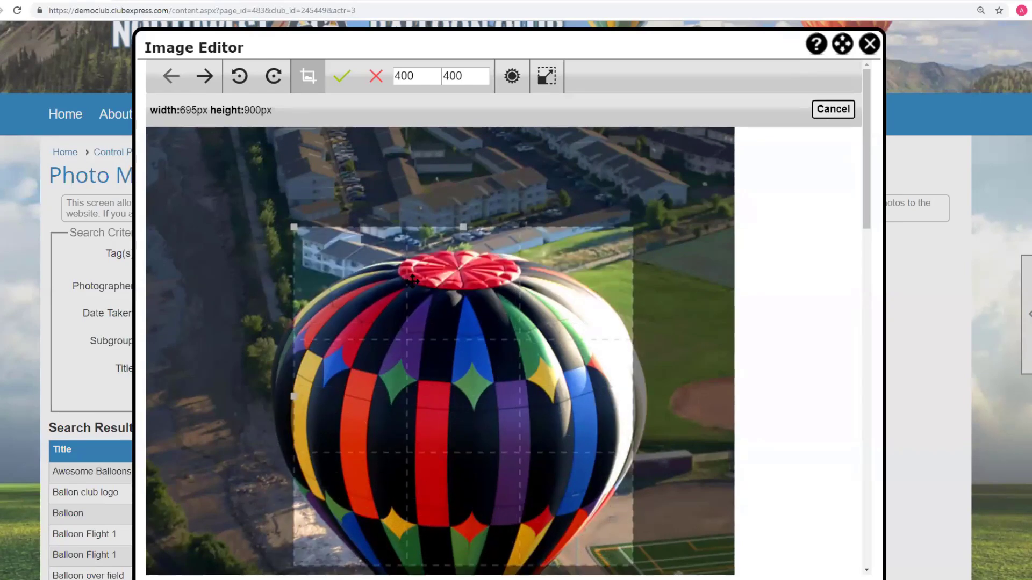
scroll(867, 244, "down", 4)
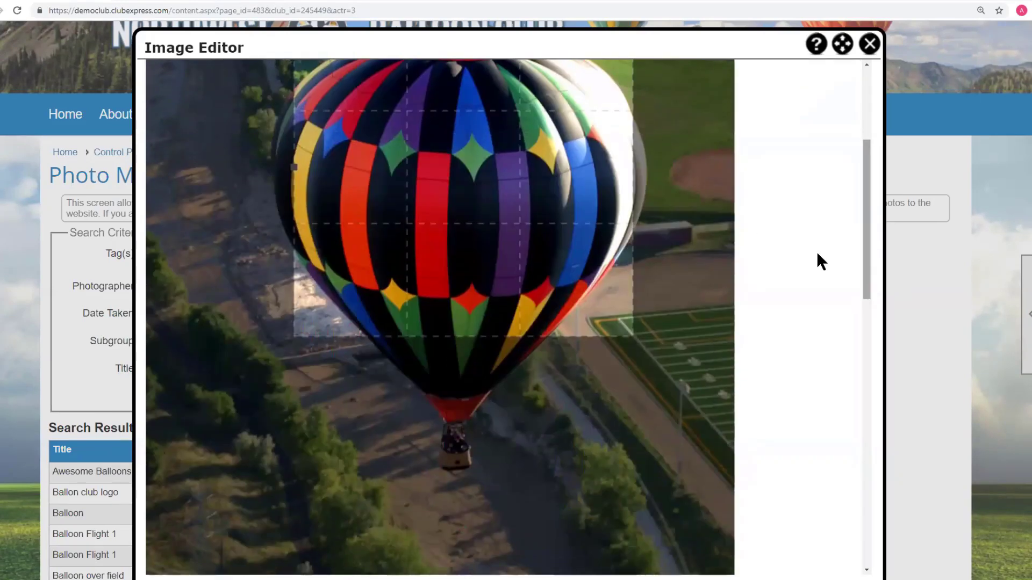
left_click_drag(457, 225, 455, 411)
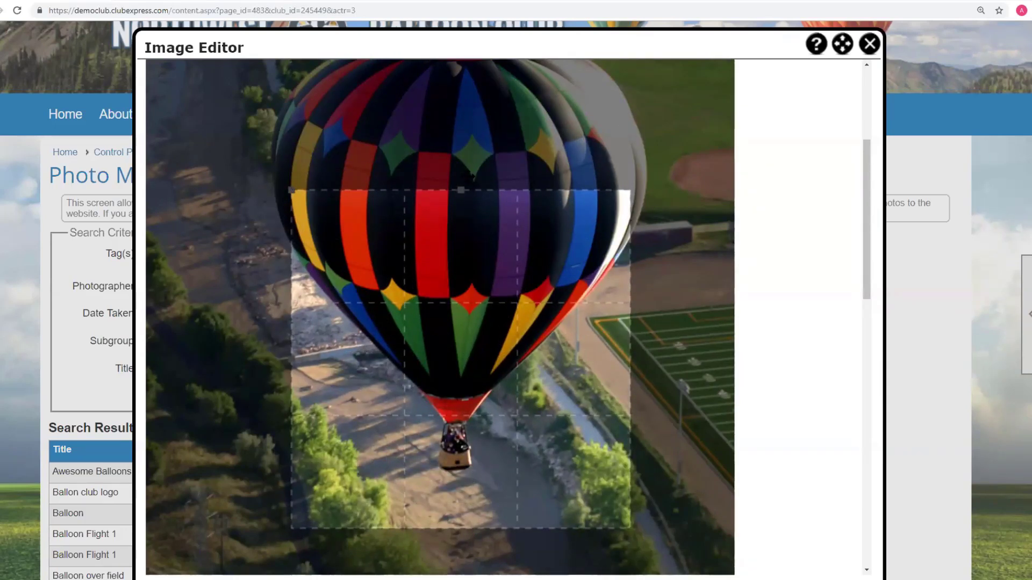
left_click_drag(862, 234, 860, 146)
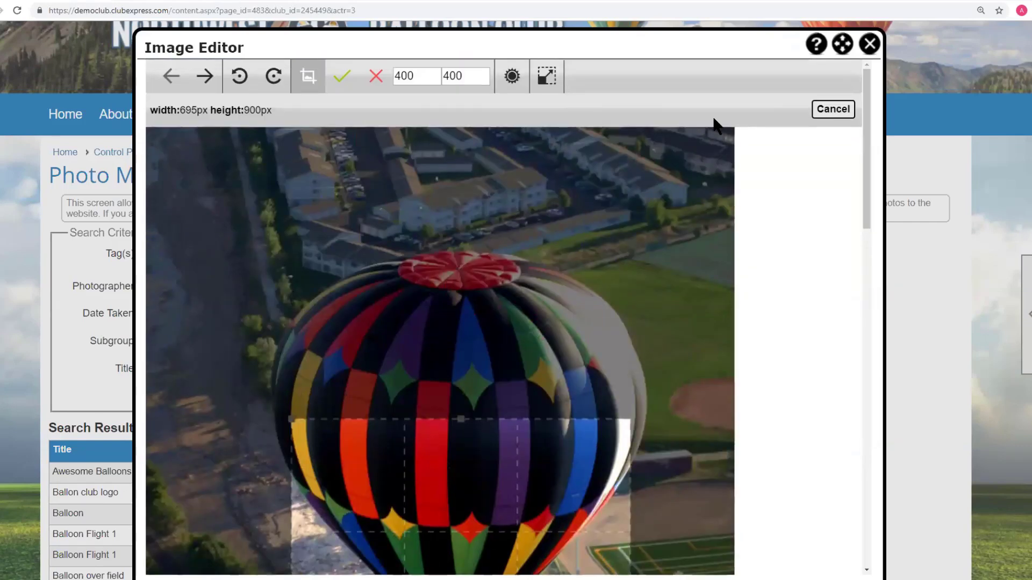
left_click(376, 78)
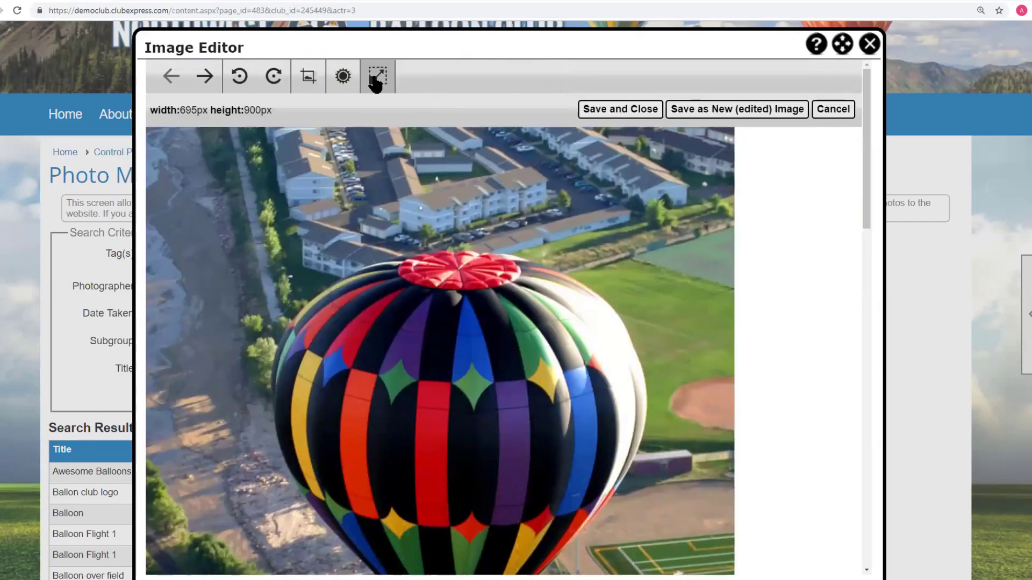
Crop the photo to a 138 × 126 px area around the balloon's basket and apply it.
left_click(308, 81)
left_click_drag(868, 205, 869, 329)
left_click_drag(398, 228, 515, 336)
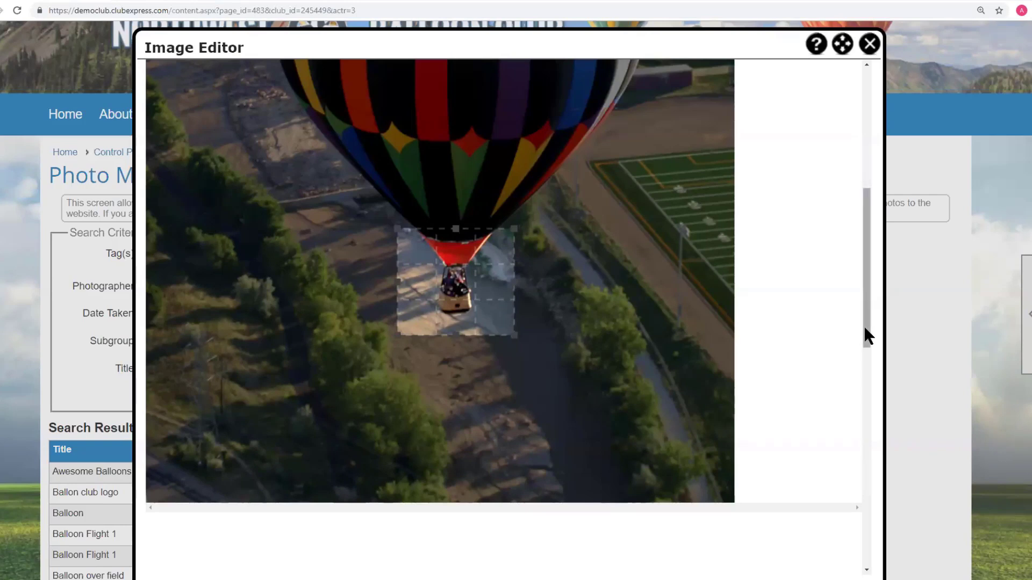
left_click_drag(864, 333, 850, 195)
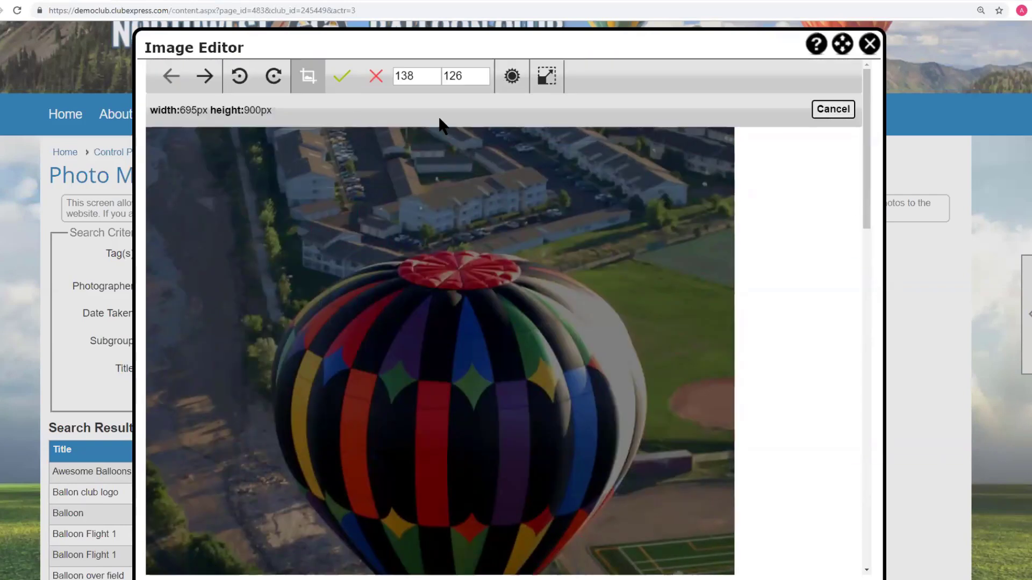
left_click(347, 80)
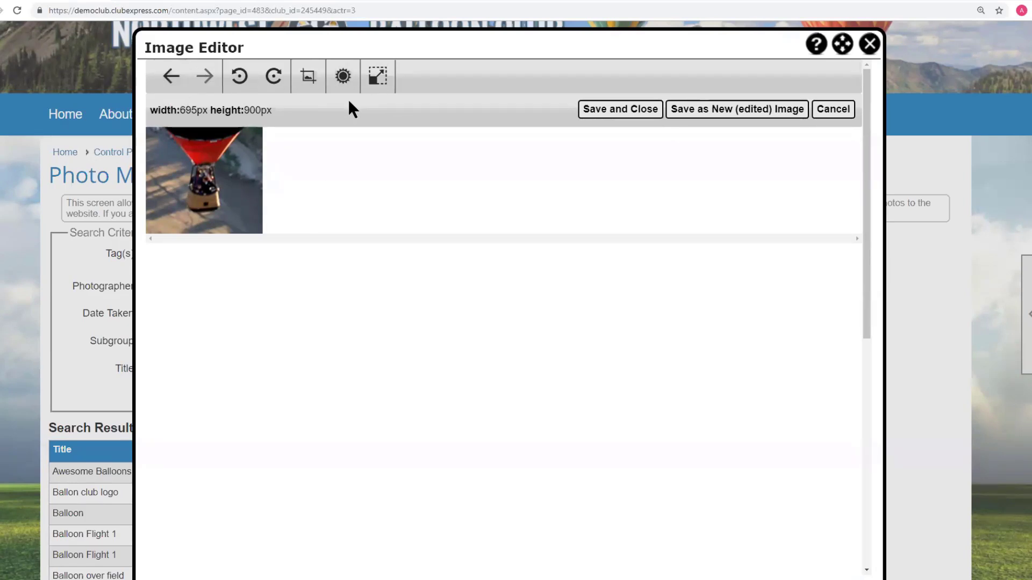
left_click(309, 83)
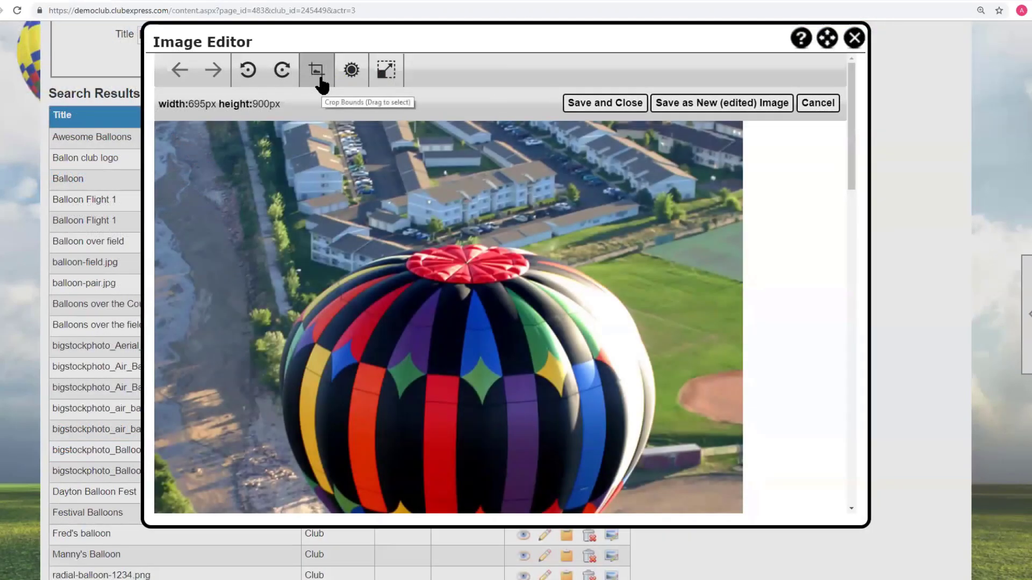
Scale the photo down proportionally in steps to 435 × 565 px and apply the resize.
left_click(386, 74)
left_click(451, 74)
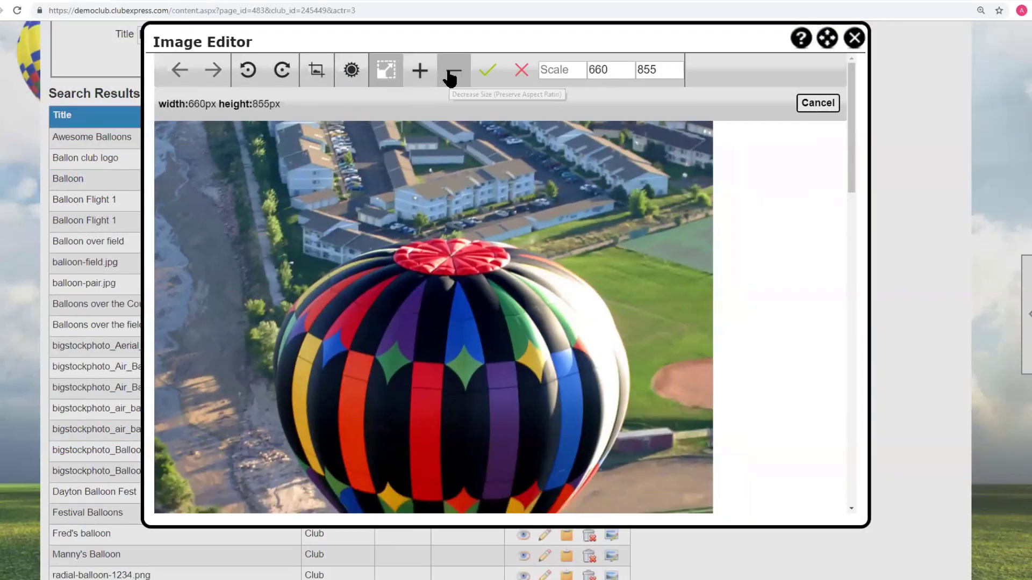
left_click(451, 73)
left_click(452, 75)
left_click(451, 75)
left_click(451, 75)
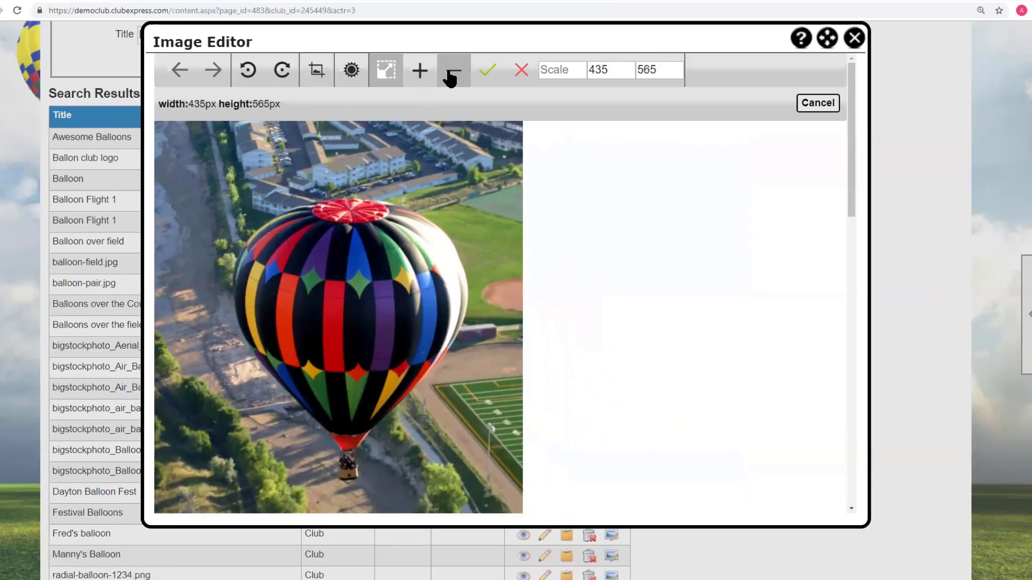
left_click(486, 70)
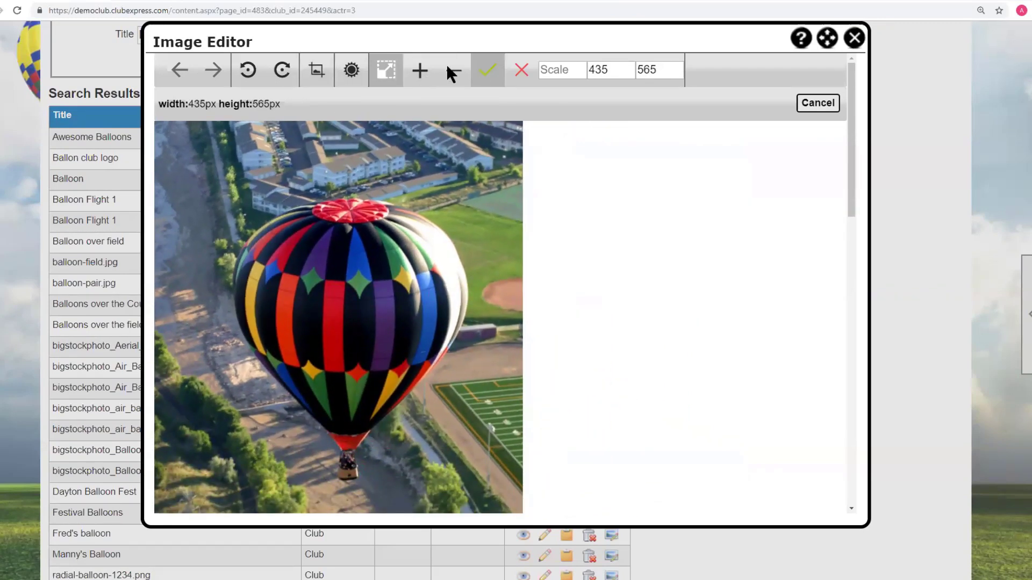
Crop the photo to a 335 × 356 px area around the whole balloon and apply it.
left_click(317, 71)
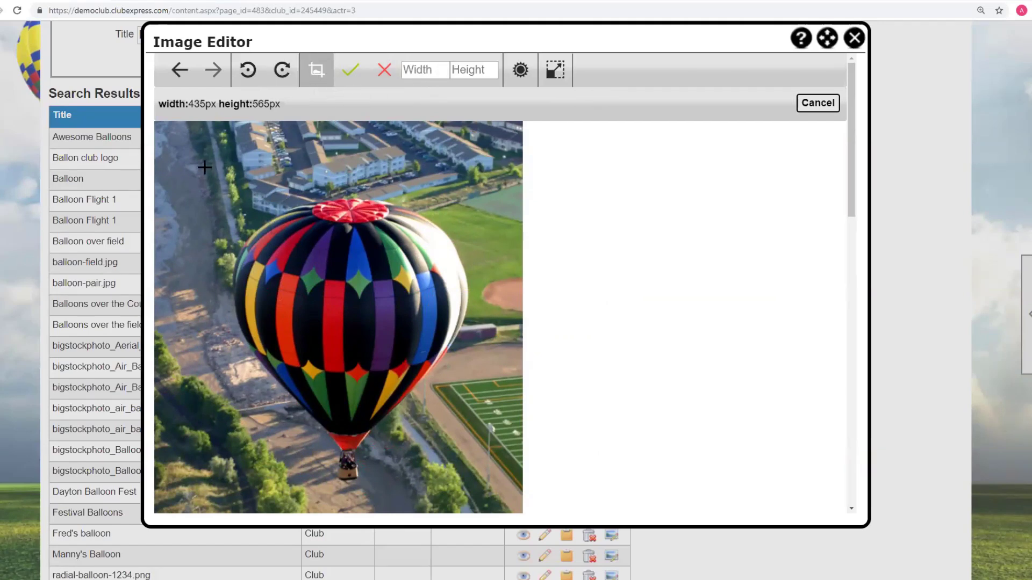
left_click_drag(205, 187, 489, 488)
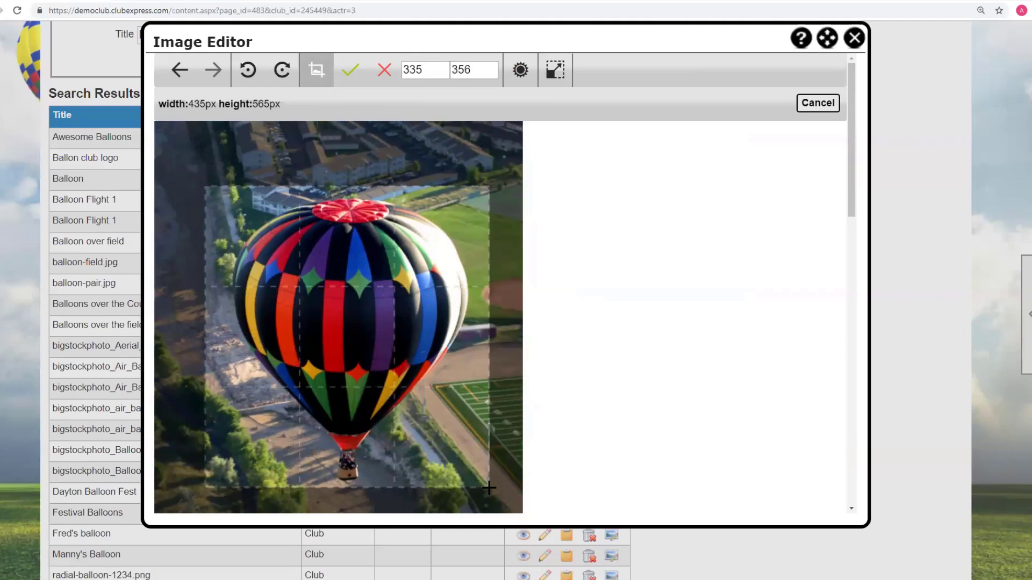
left_click(351, 71)
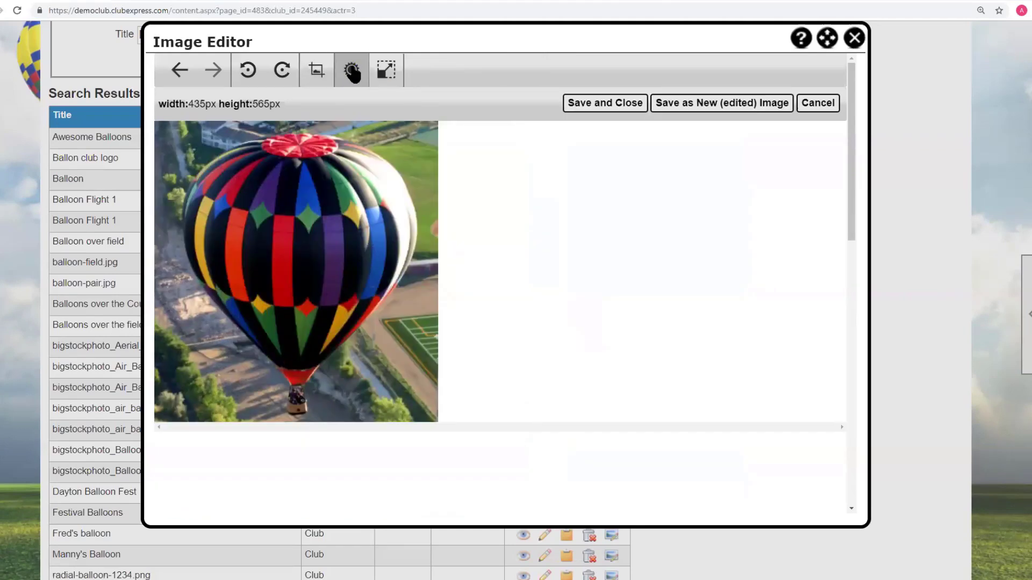
Brighten the photo by one step and apply it, and rotate the photo 90 degrees left and back to the right.
left_click(351, 70)
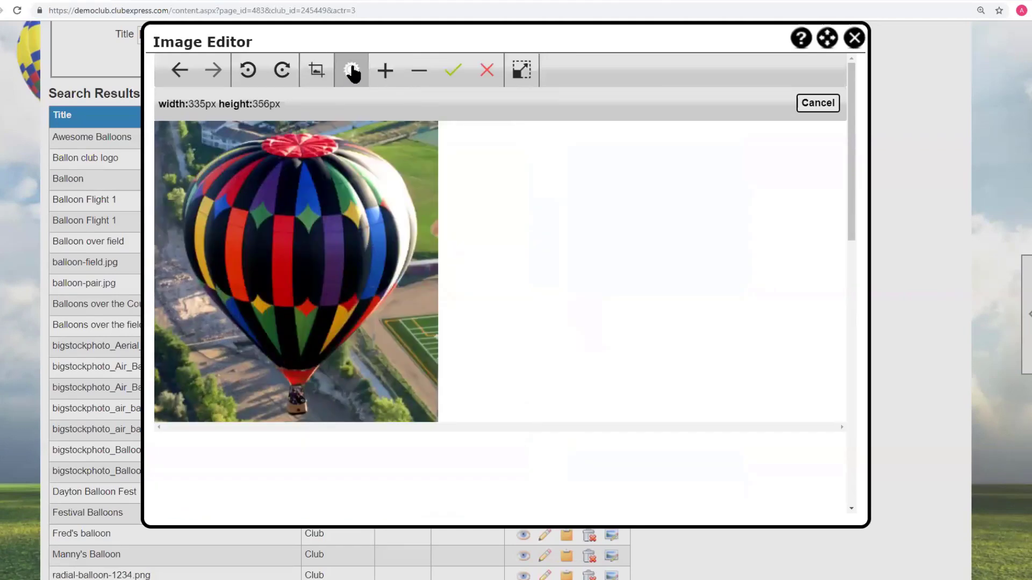
left_click(385, 72)
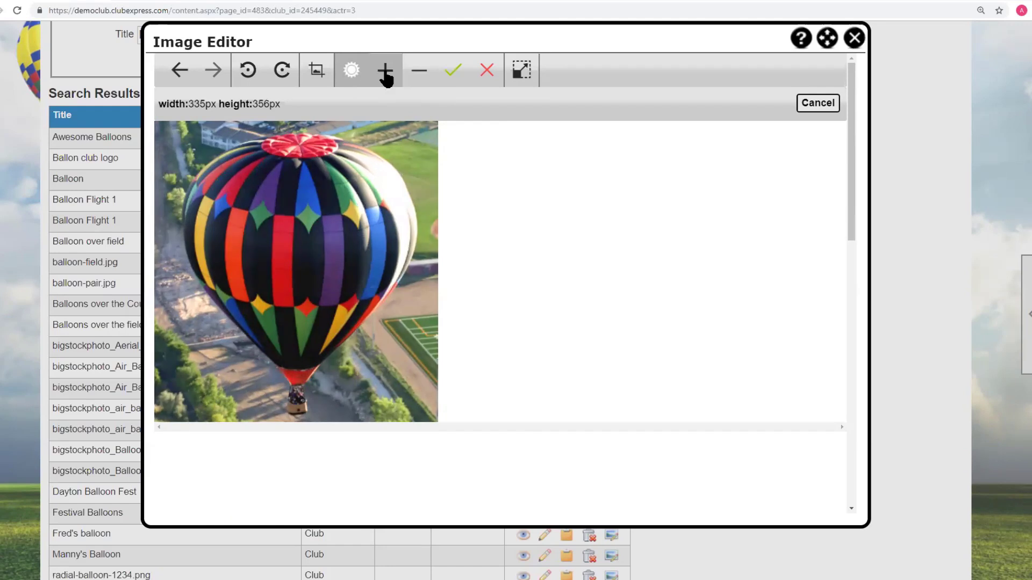
left_click(455, 70)
left_click(248, 71)
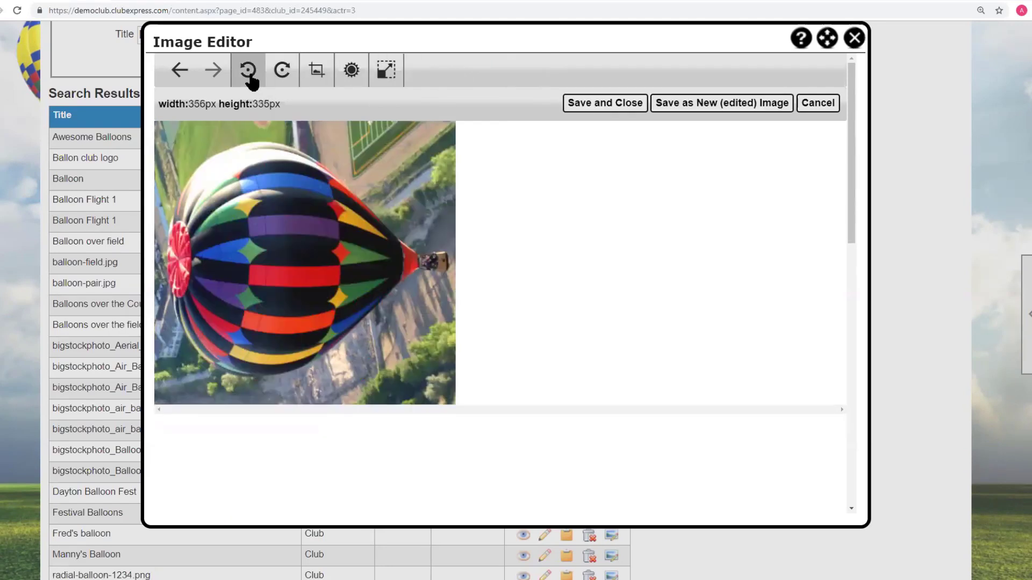
left_click(280, 75)
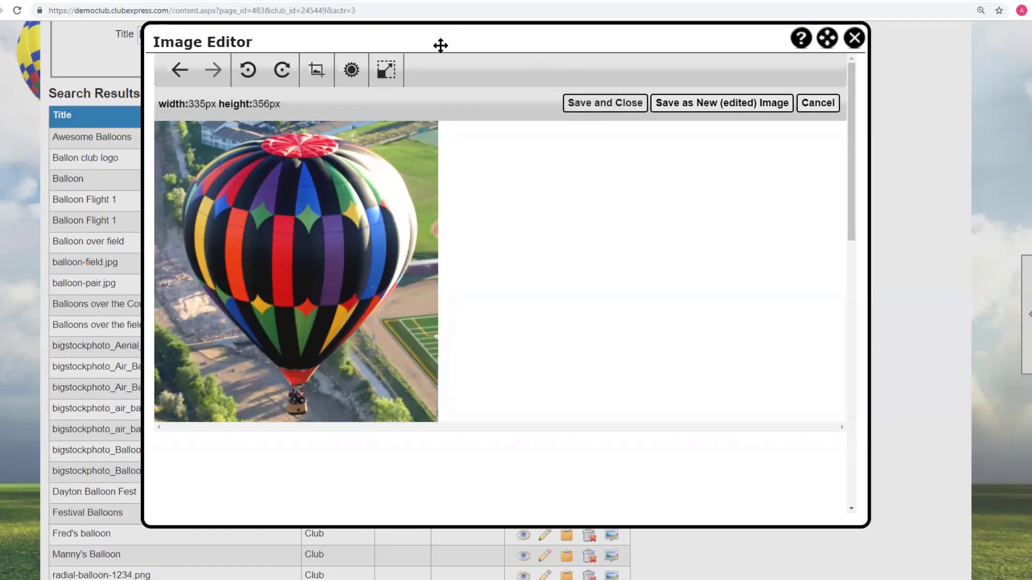
Move the image editor window aside, and read the editor's help in a widened window before closing it.
left_click_drag(446, 44, 567, 40)
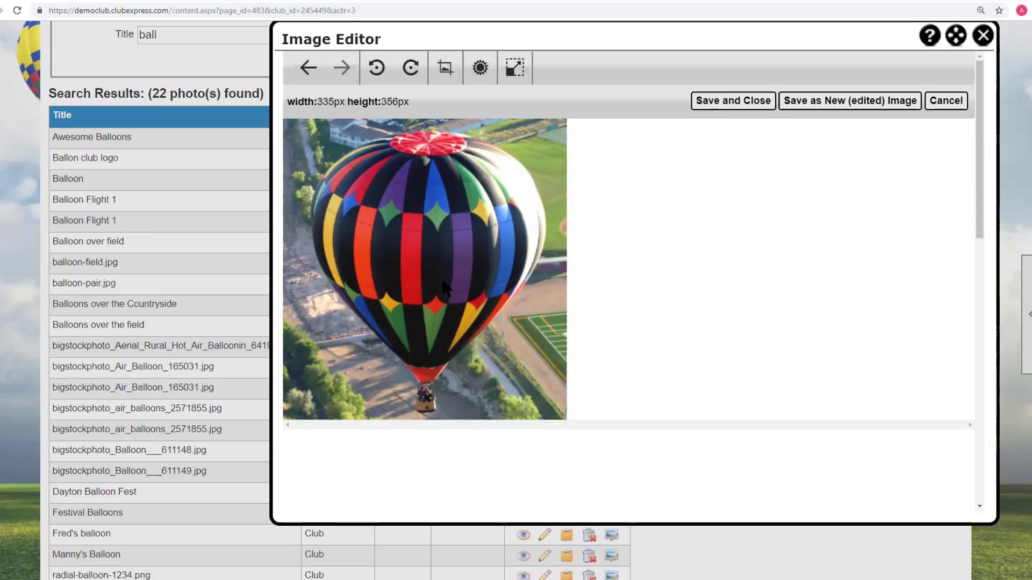
left_click(803, 102)
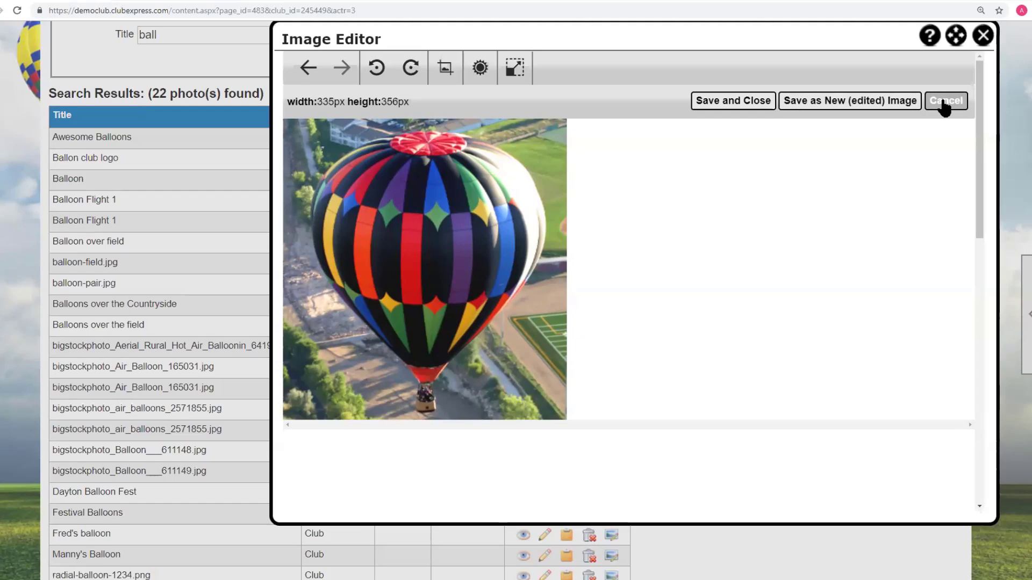
left_click(928, 47)
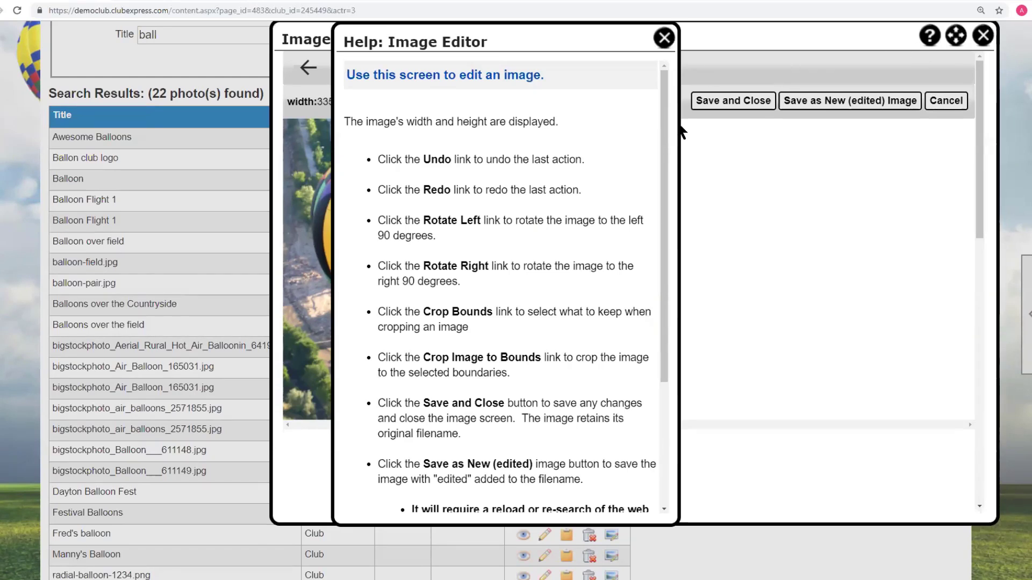
left_click_drag(676, 124, 781, 122)
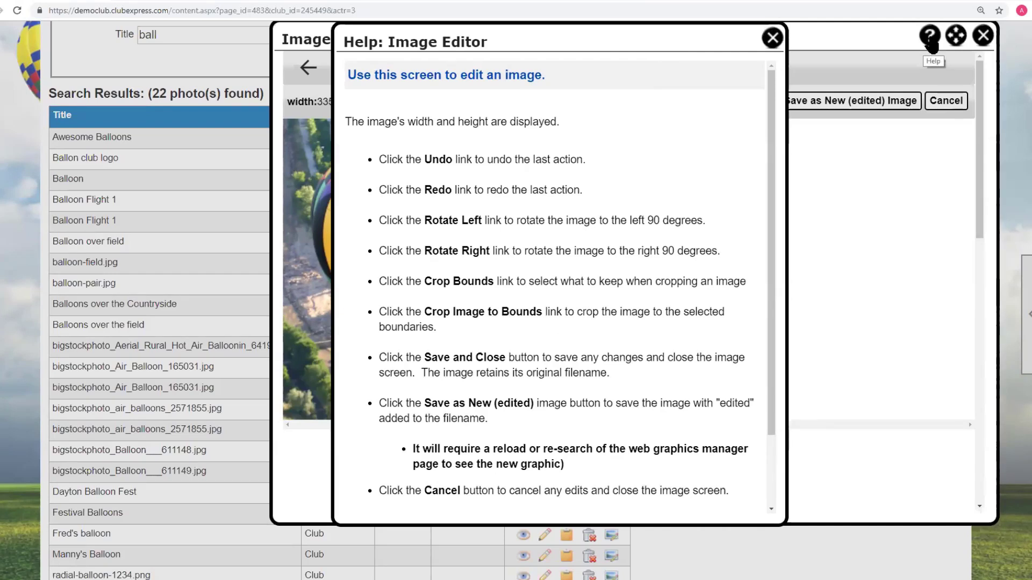
left_click_drag(769, 130, 763, 182)
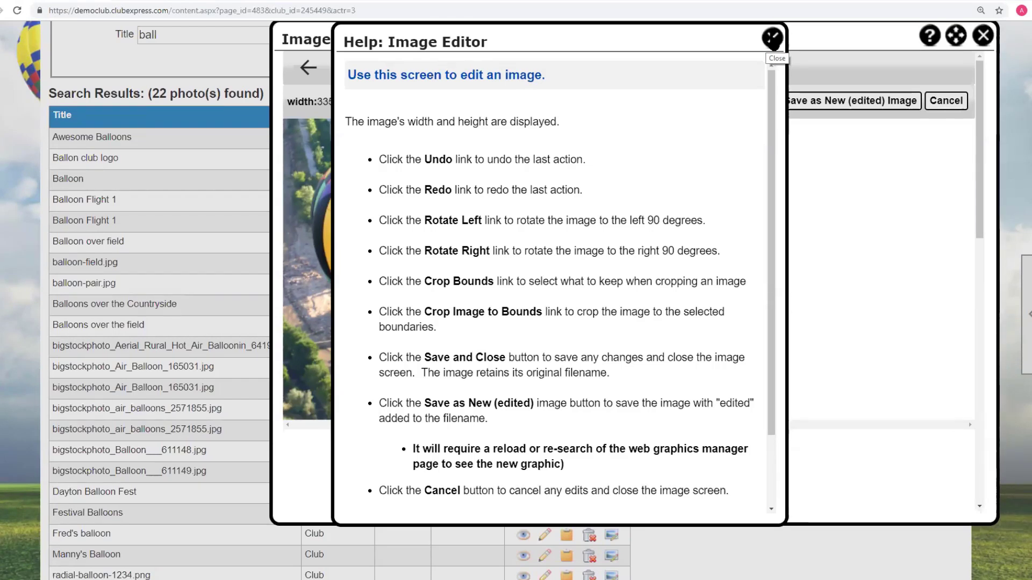
left_click(772, 37)
Save the edited balloon photo as a new edited image.
left_click(719, 111)
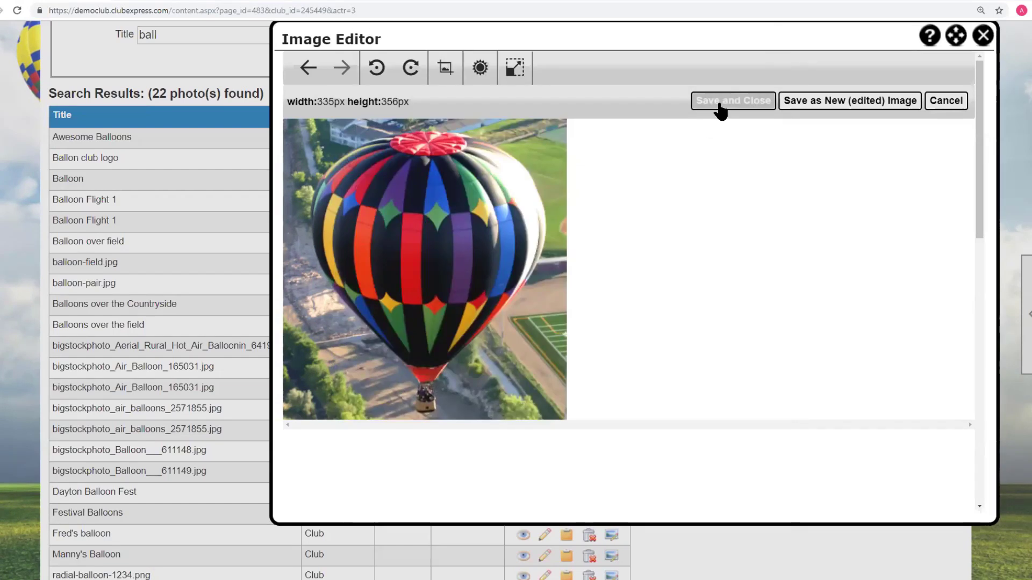
left_click(838, 107)
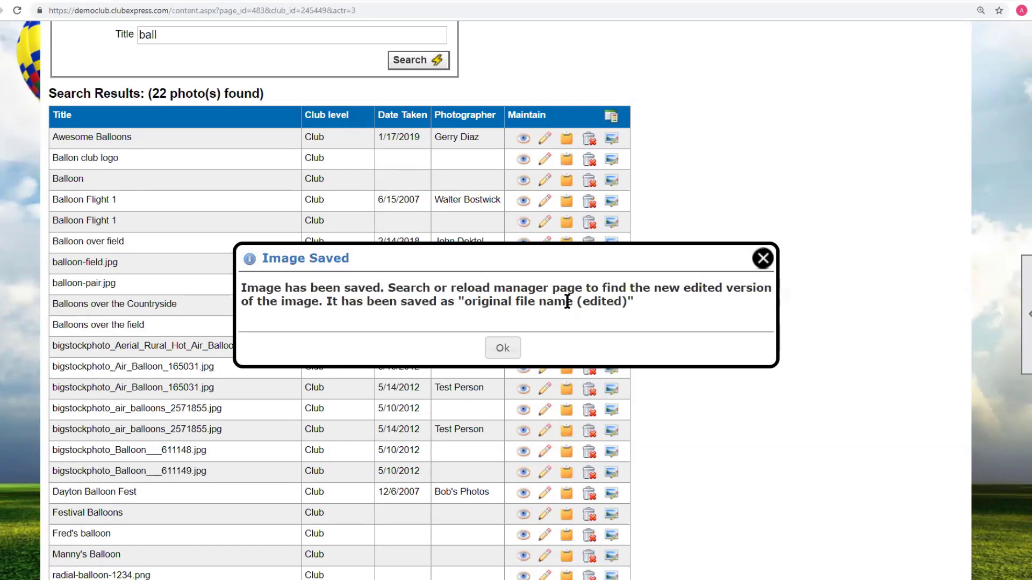
Refresh the photo search results and retitle the edited balloon copy as "Balloons over the Countryside cropped".
left_click(505, 352)
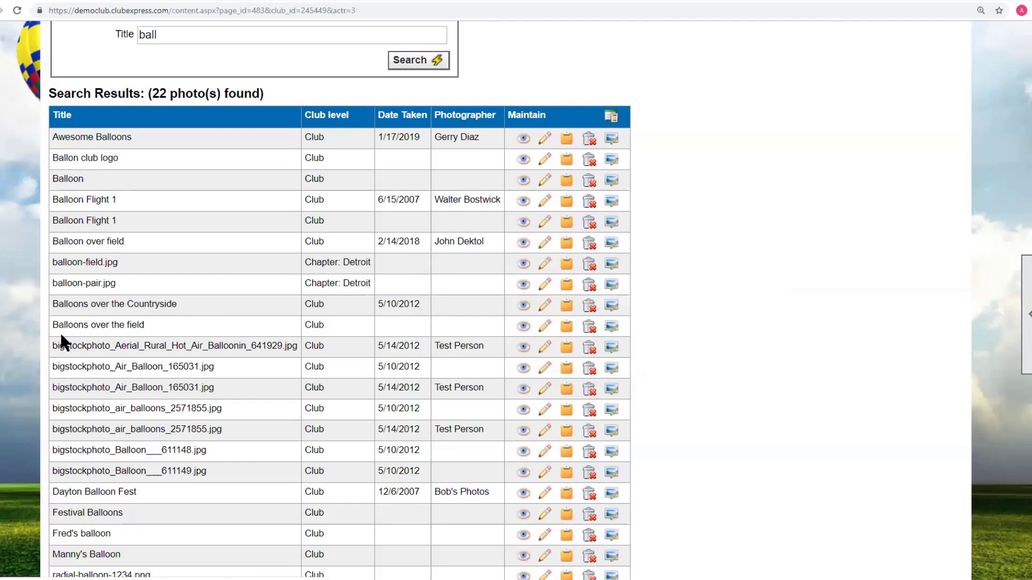
left_click(421, 63)
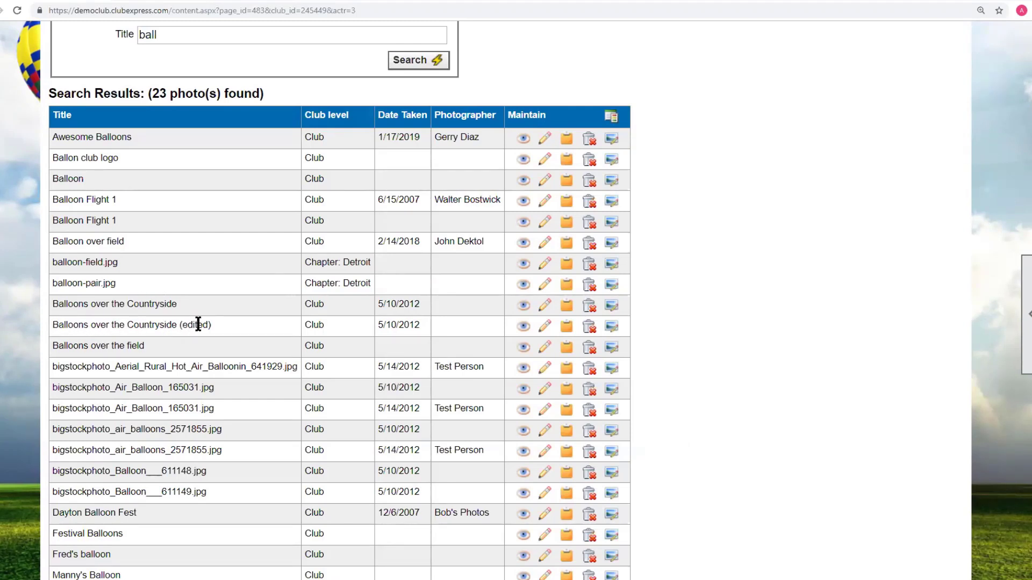
left_click(546, 326)
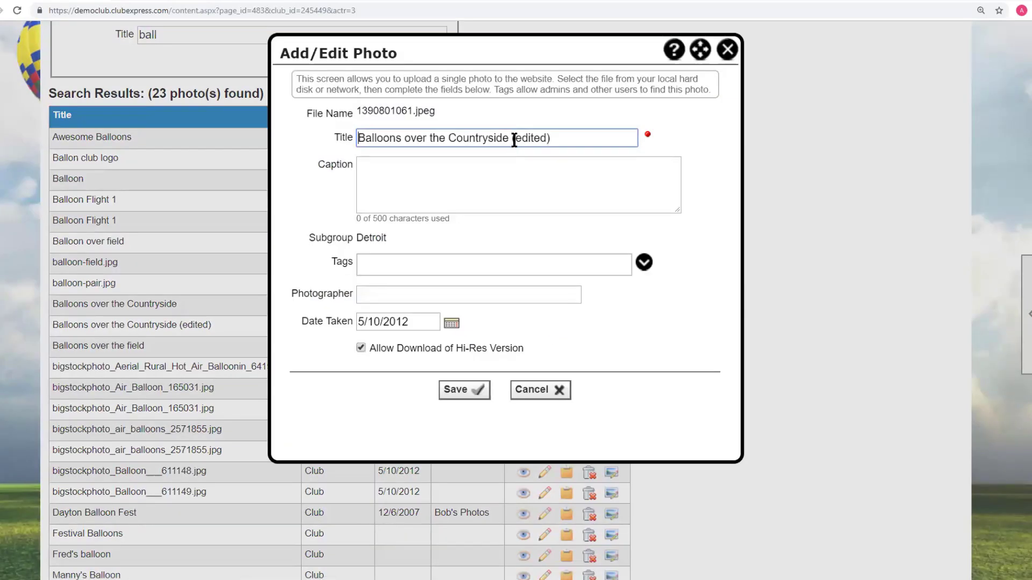
left_click_drag(511, 137, 570, 137)
type("cropped")
left_click(468, 391)
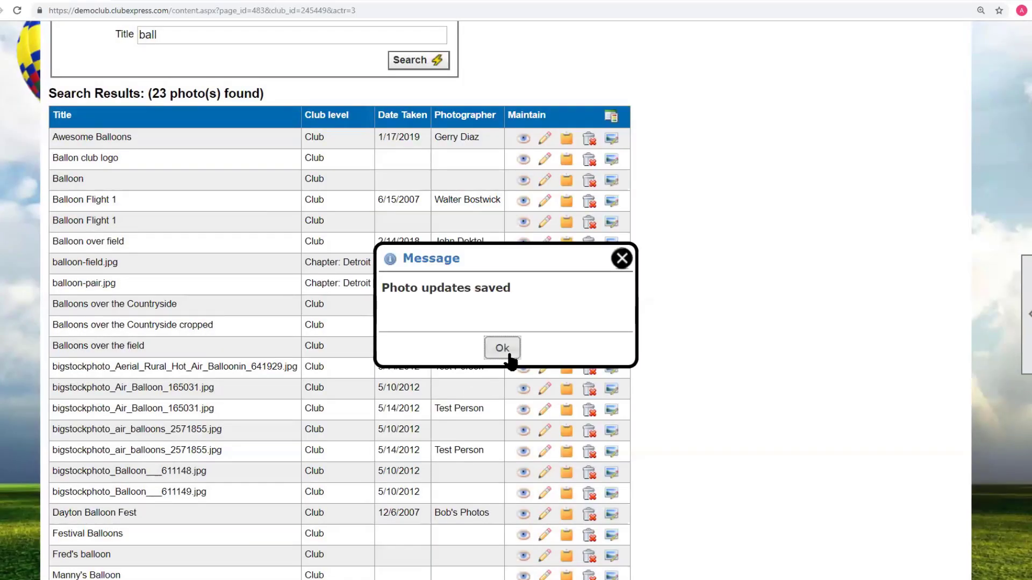
left_click(623, 258)
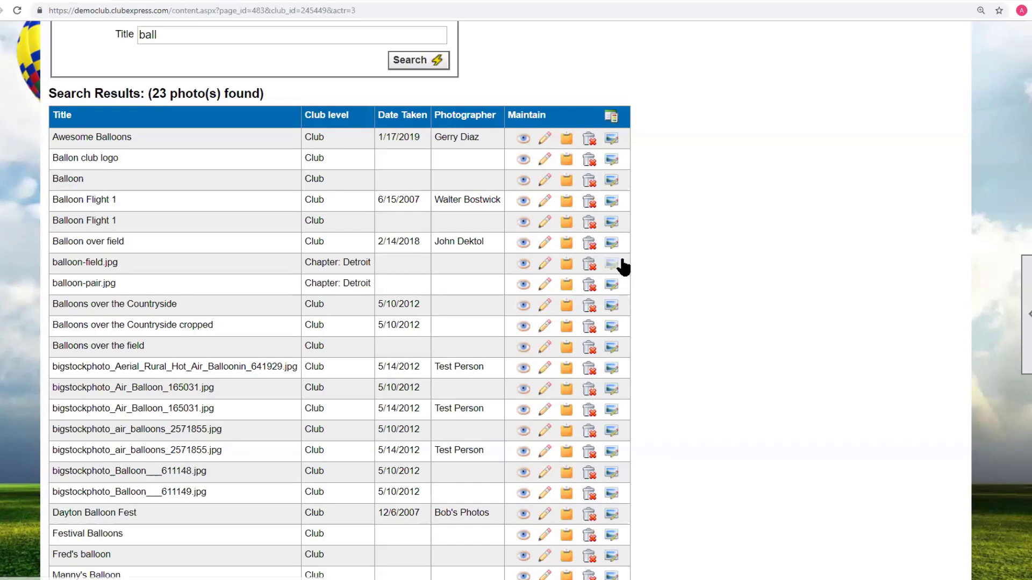
Shrink the original "Balloons over the Countryside" photo to 231 × 302 px in the image editor and apply the resize.
left_click(613, 302)
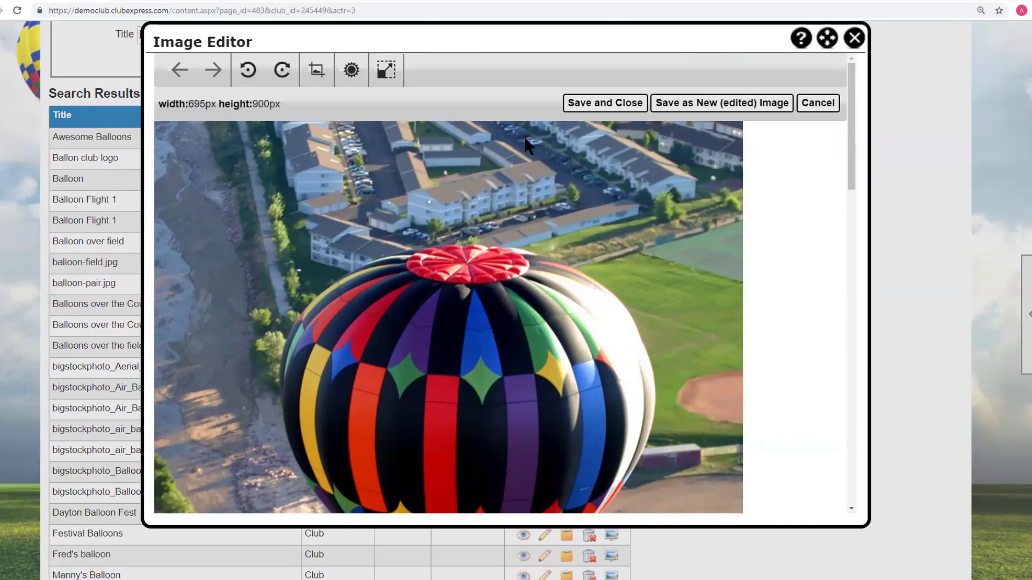
left_click(385, 75)
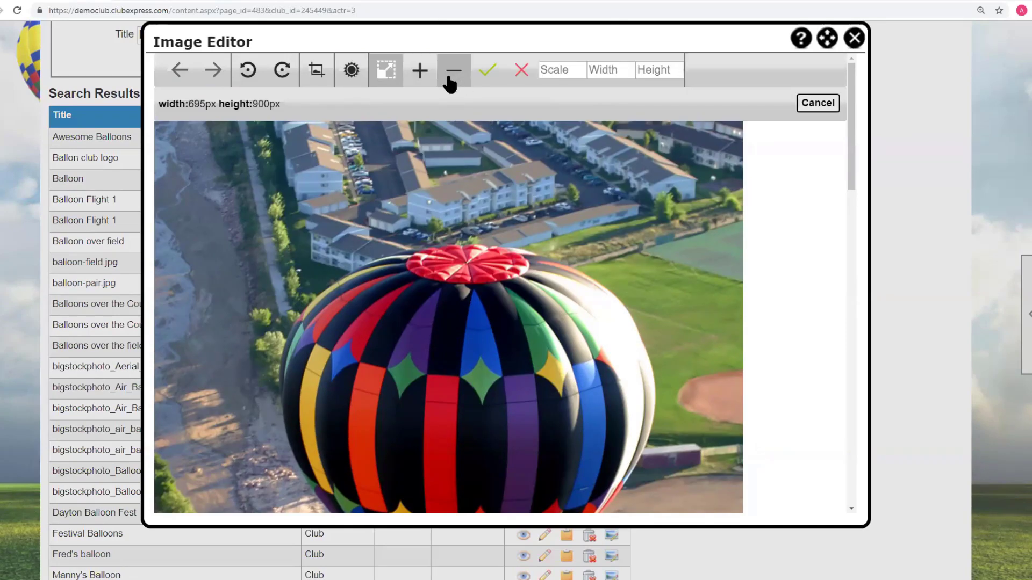
left_click(456, 77)
left_click(456, 76)
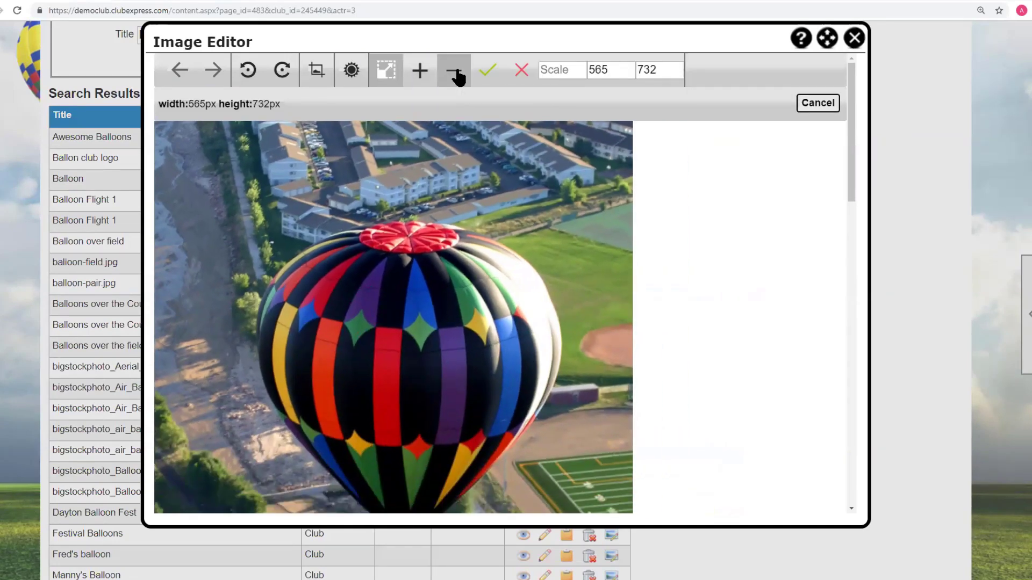
left_click(456, 76)
left_click(456, 76)
left_click(456, 77)
left_click(455, 77)
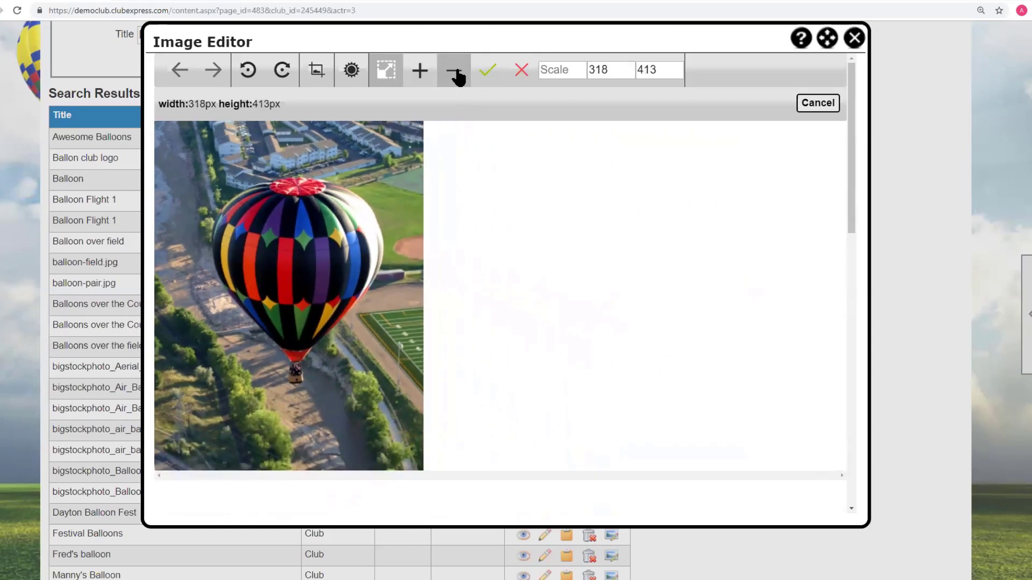
left_click(455, 76)
left_click(456, 76)
left_click(455, 76)
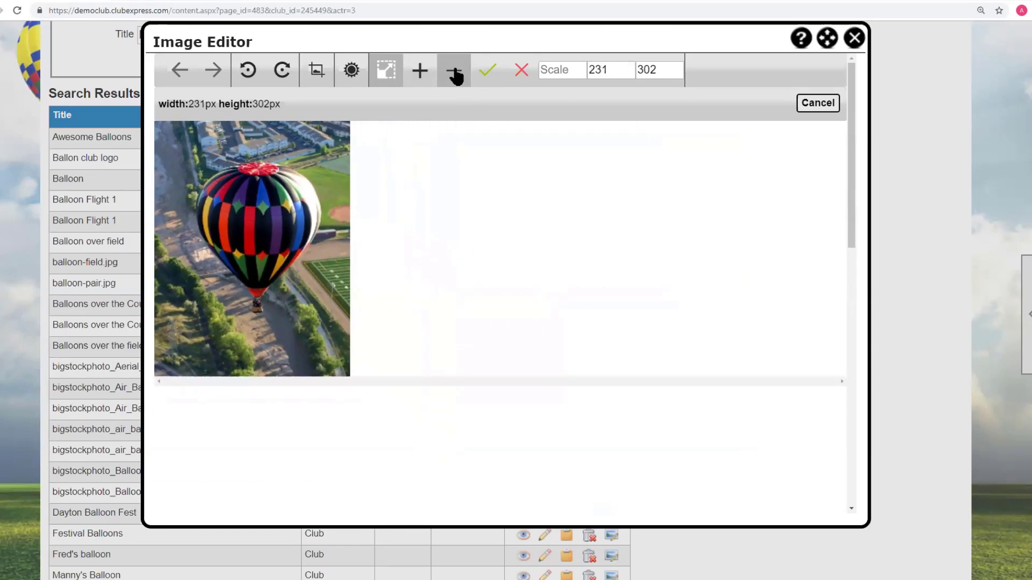
left_click(489, 72)
Save the shrunken photo as a new edited image and refresh the search results.
left_click(699, 108)
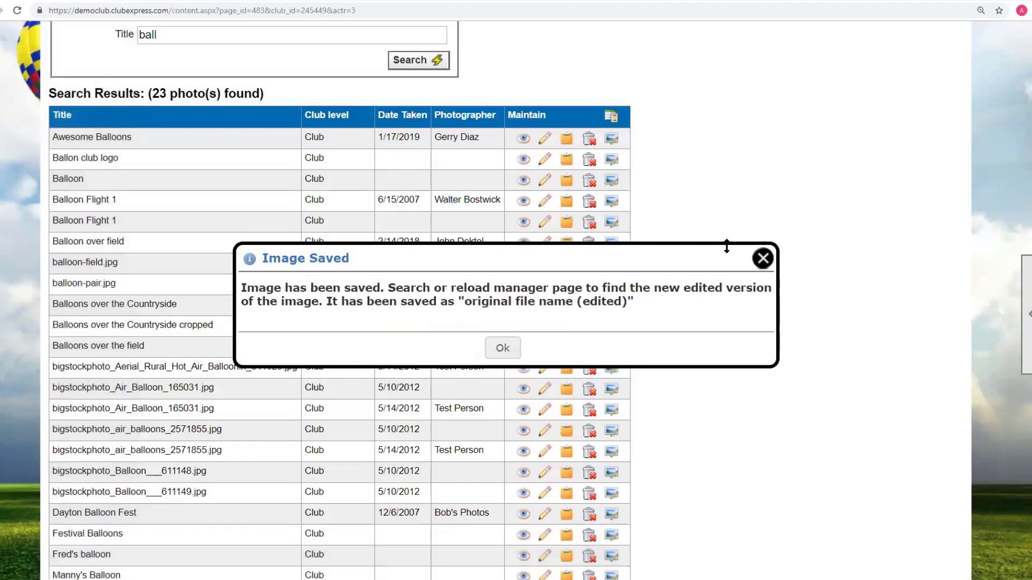
left_click(763, 259)
left_click(406, 62)
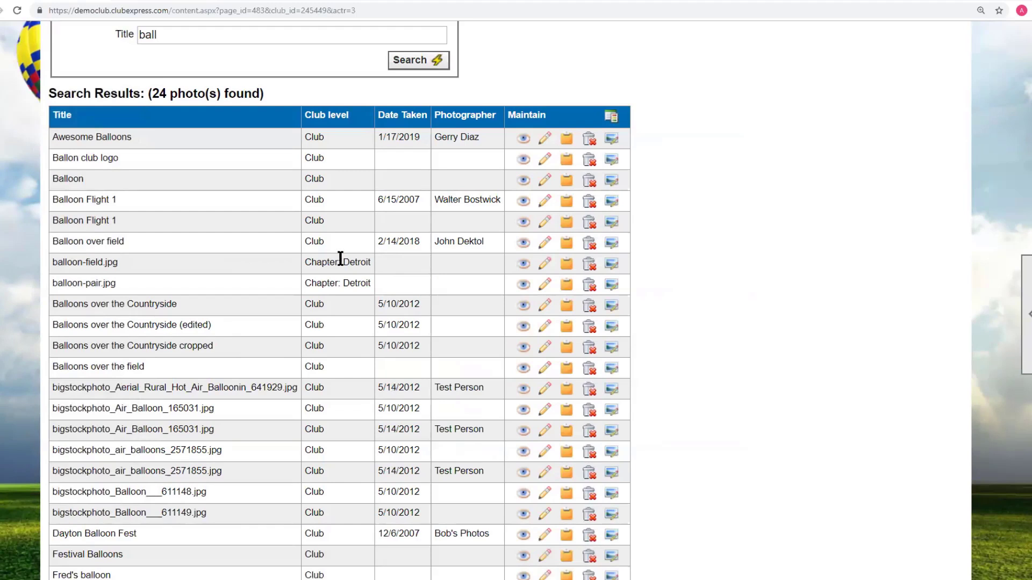
Rotate the original "Balloons over the Countryside" photo 90 degrees left, save it as a new edited image, and refresh the results.
left_click(613, 306)
left_click(388, 73)
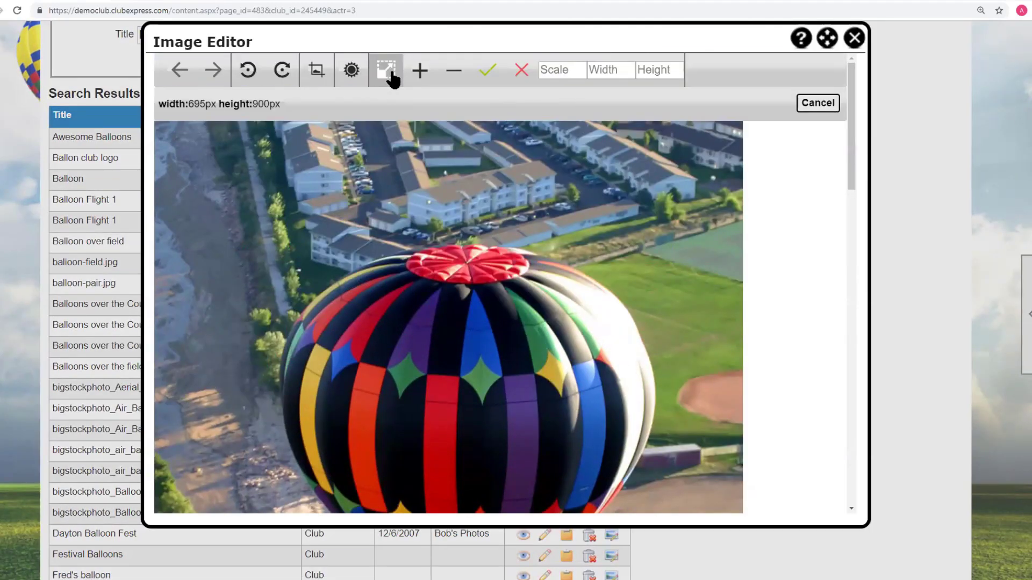
left_click(254, 79)
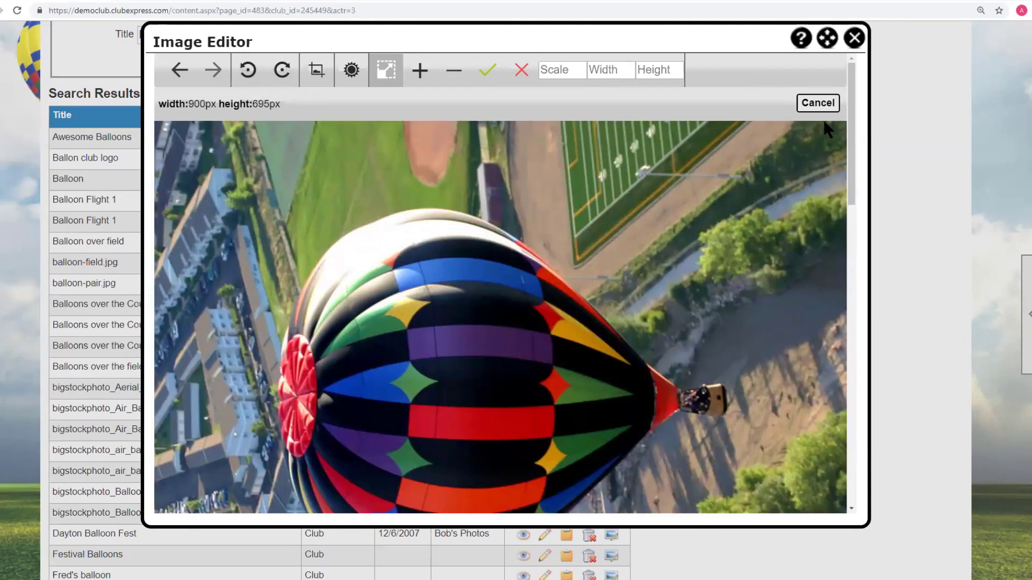
left_click(480, 72)
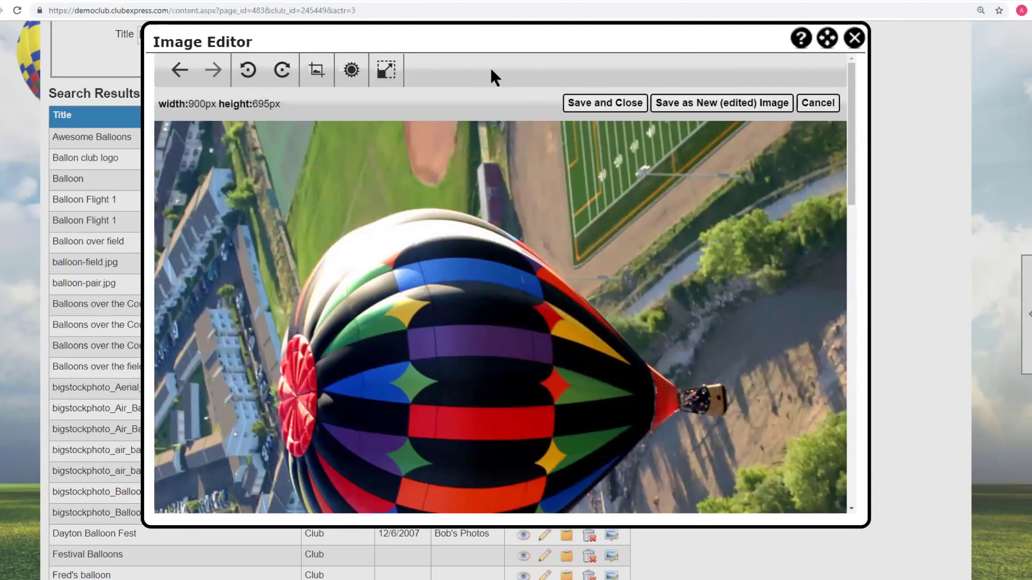
left_click(732, 107)
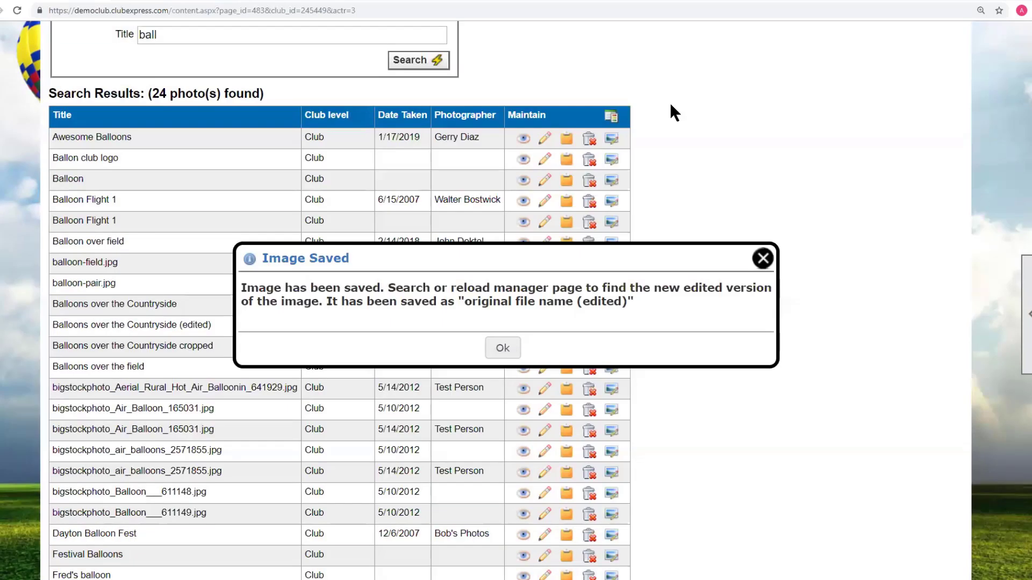
left_click(761, 259)
left_click(418, 66)
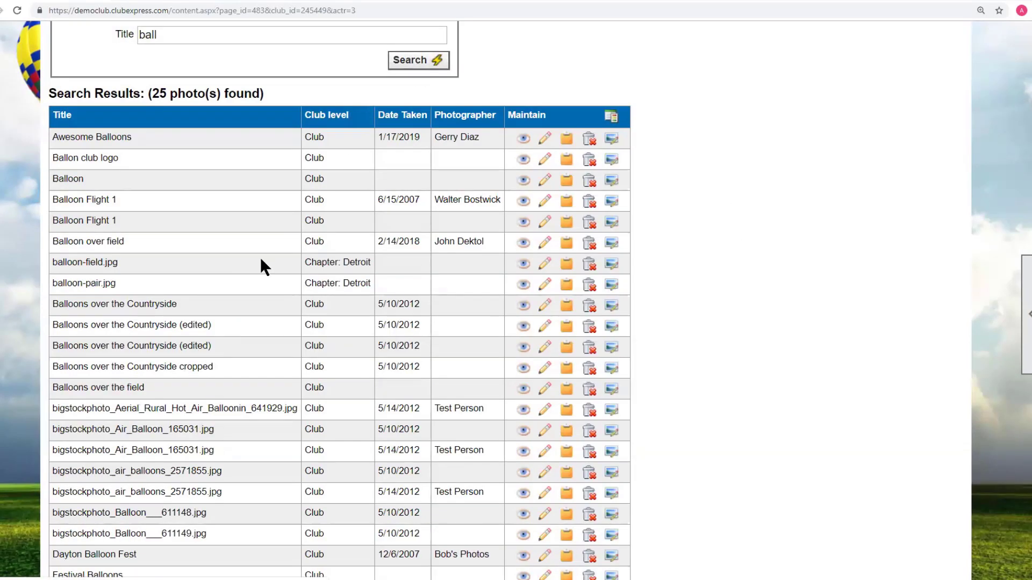
Preview the second "Balloons over the Countryside (edited)" photo to identify which version it is.
left_click_drag(53, 324, 209, 324)
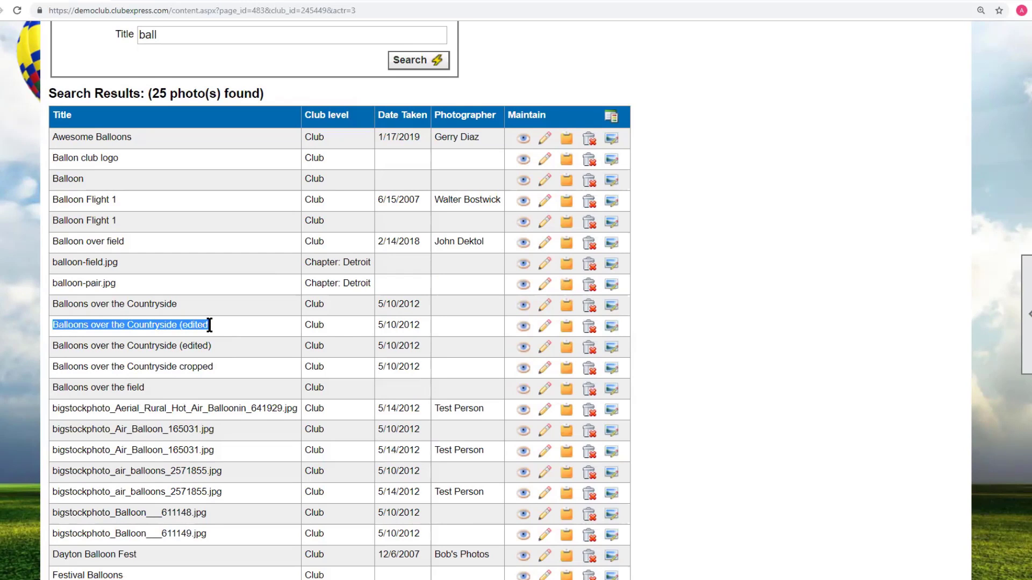
left_click(521, 348)
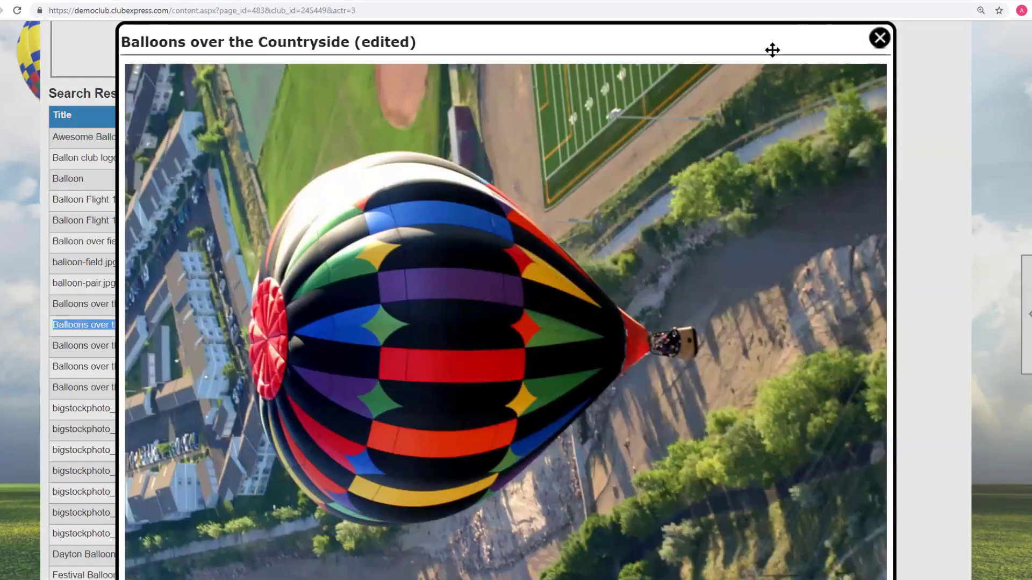
left_click(877, 38)
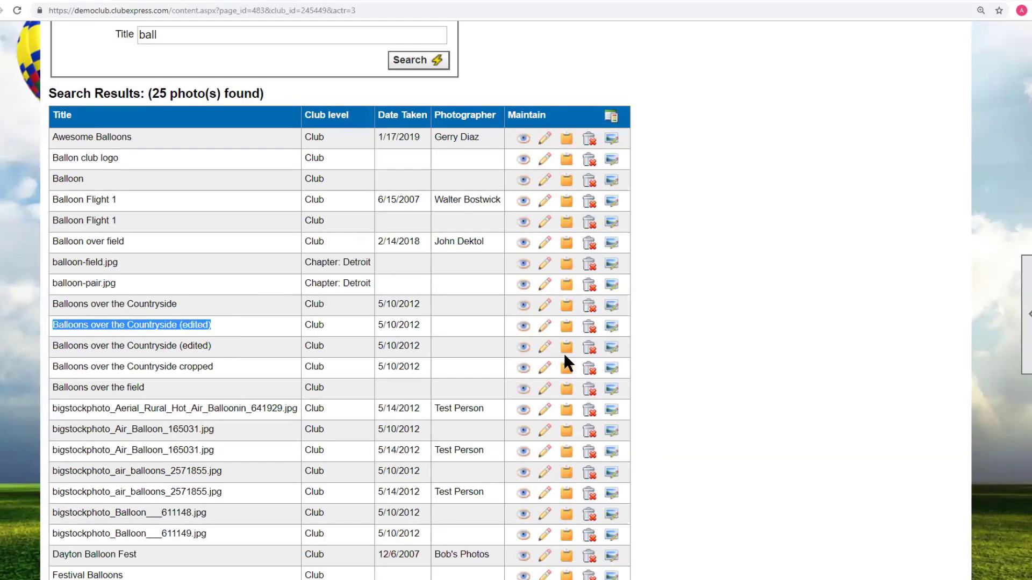
Retitle the second edited copy, the rotated one, as "Balloons over the Countryside rotated".
left_click(543, 350)
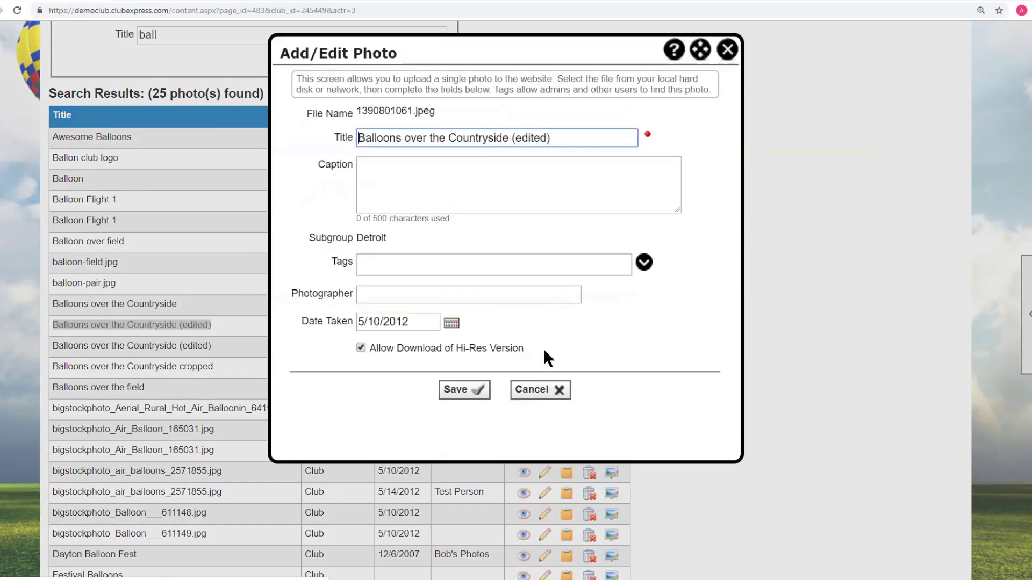
left_click(512, 138)
left_click(594, 137, "shift")
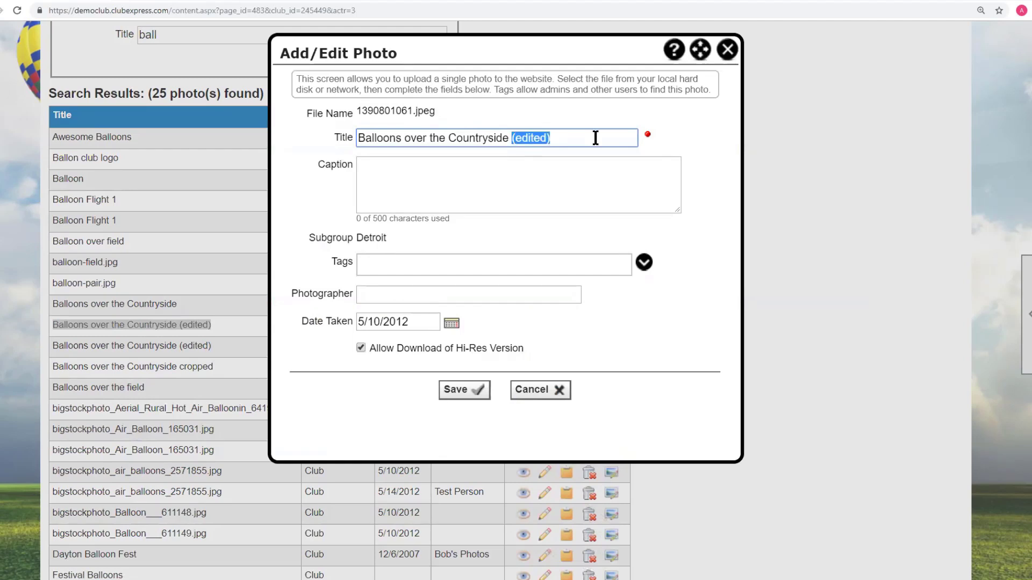
type("rota")
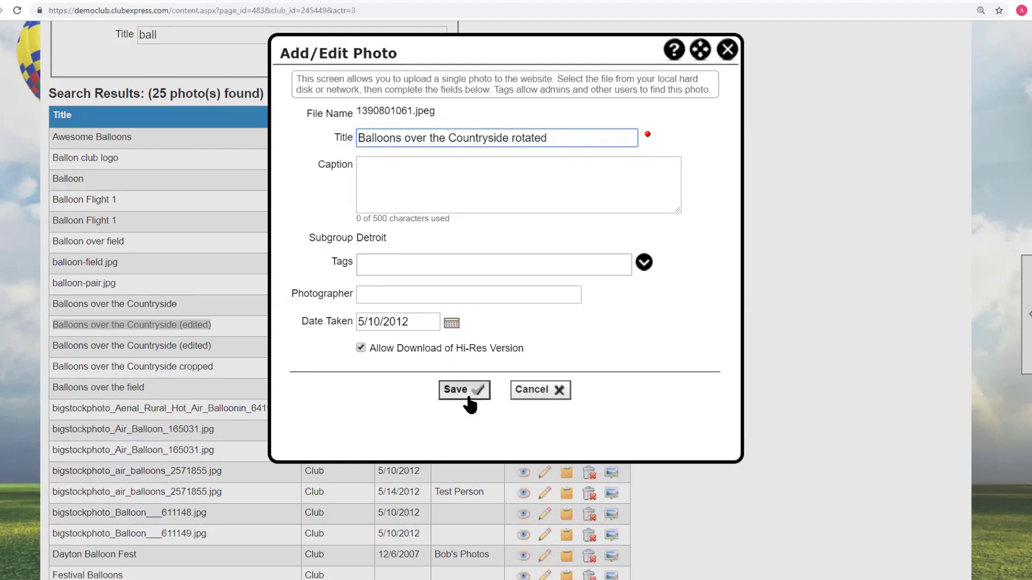
left_click(468, 398)
left_click(510, 349)
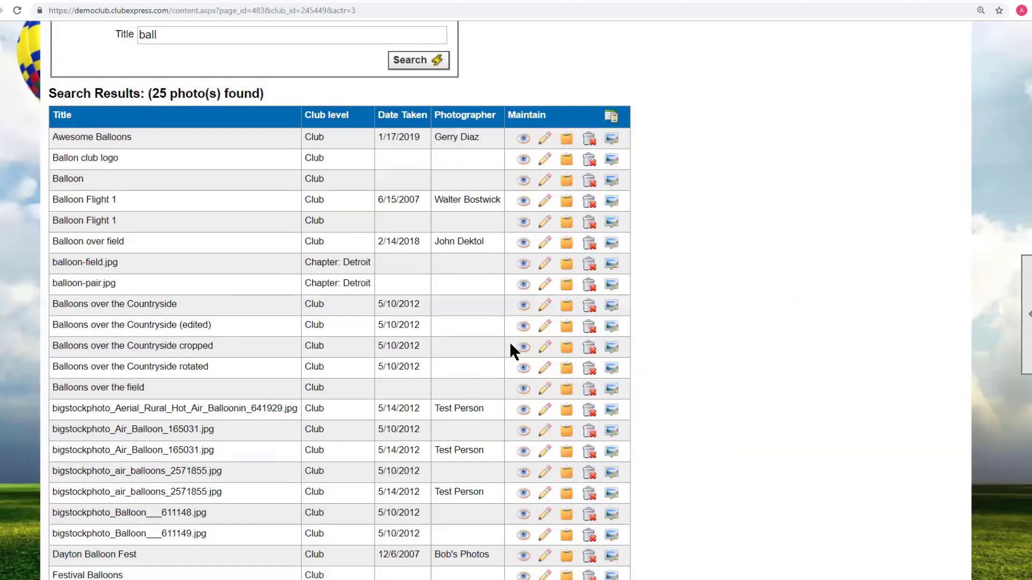
Retitle the remaining edited copy as "Balloons over the Countryside small".
left_click(544, 326)
left_click(511, 137)
left_click(592, 138, "shift")
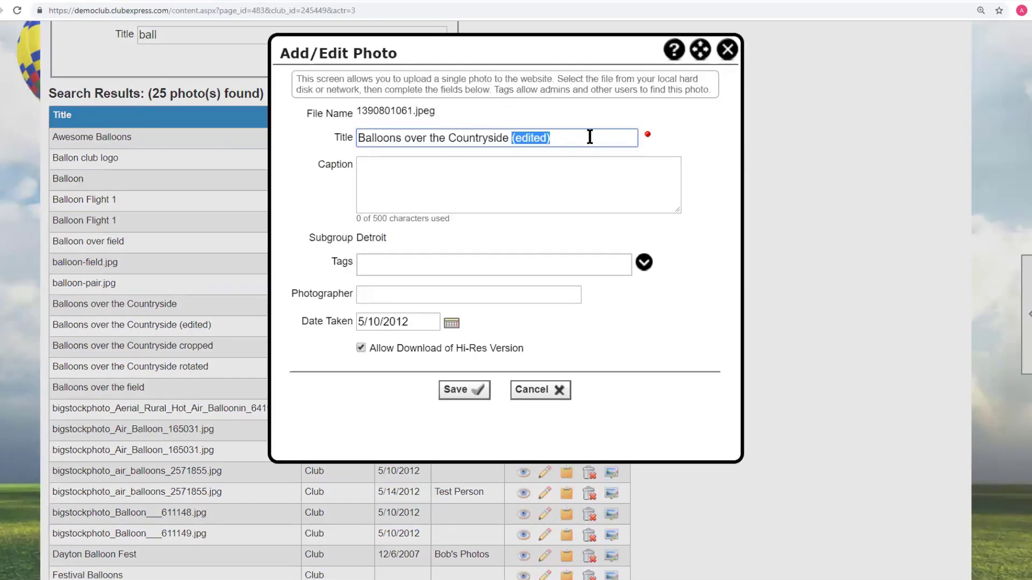
type("small")
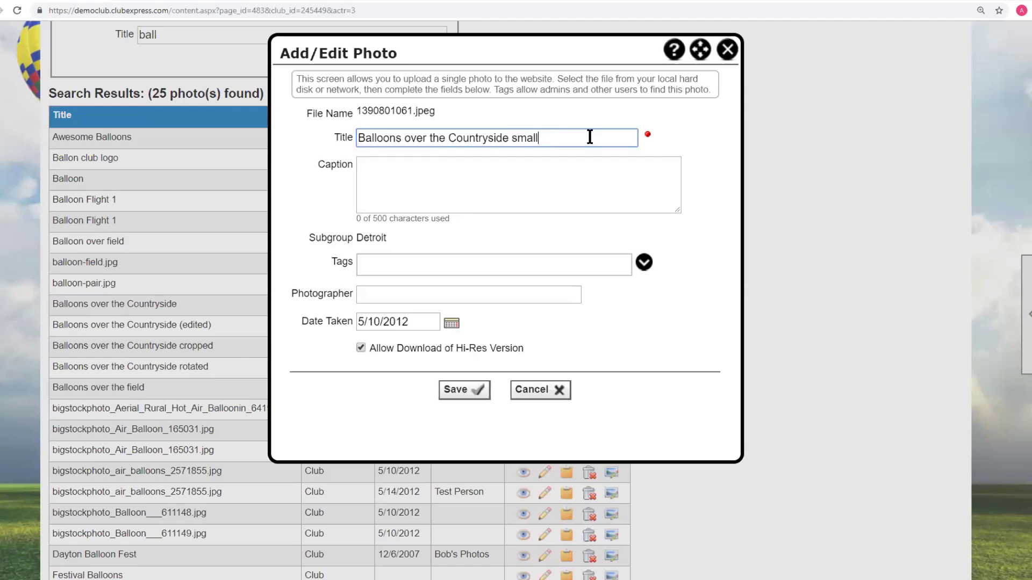
left_click(455, 391)
left_click(621, 258)
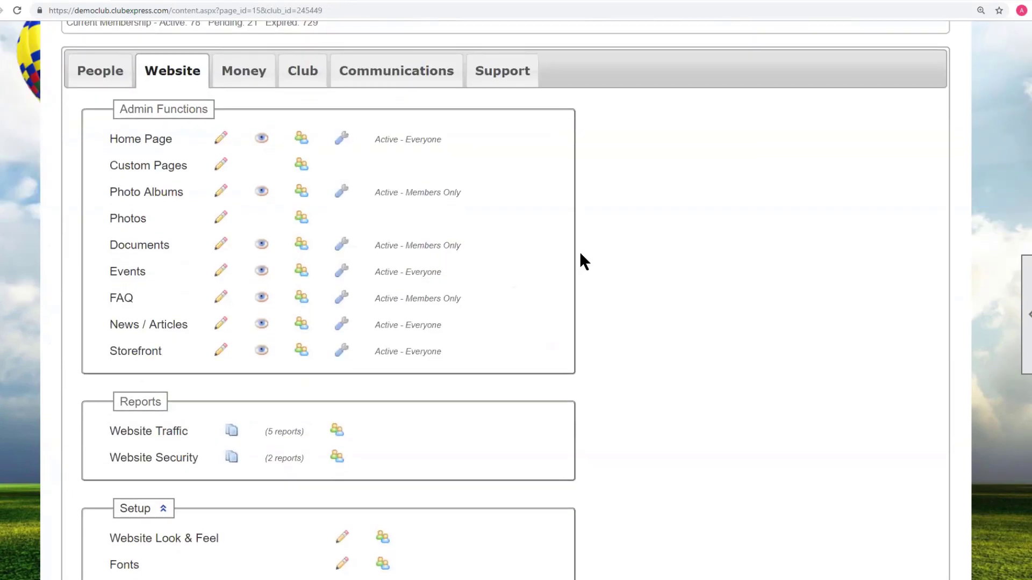
Open the Web Graphics manager from the website setup functions and go to the listed logo files.
scroll(383, 270, "down", 5)
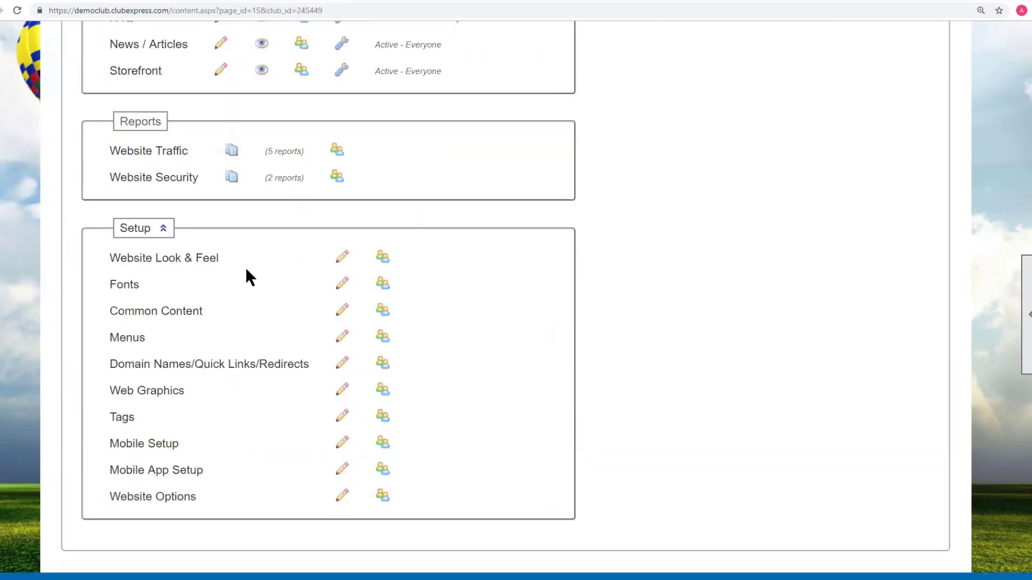
left_click(163, 392)
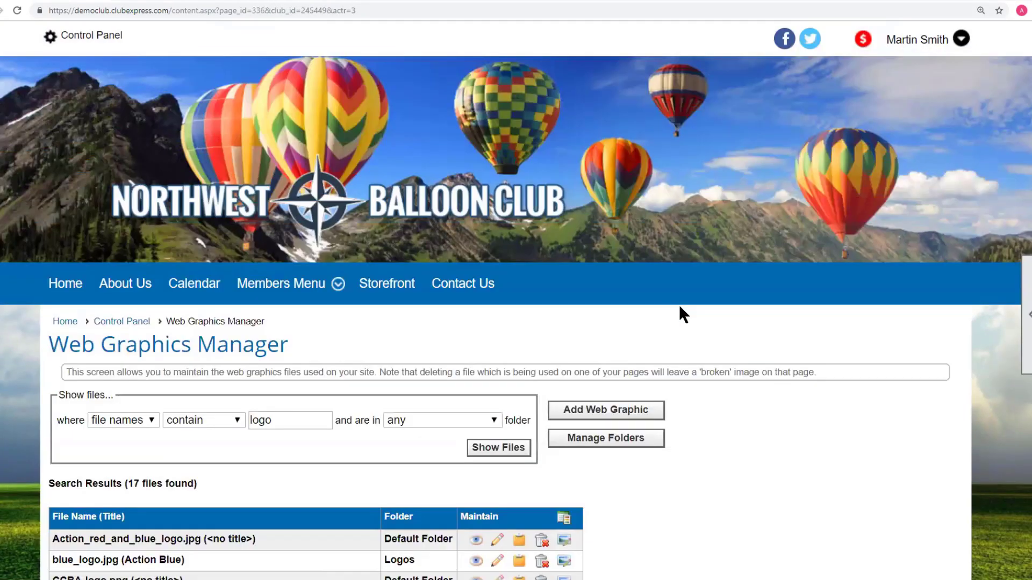
scroll(678, 304, "down", 5)
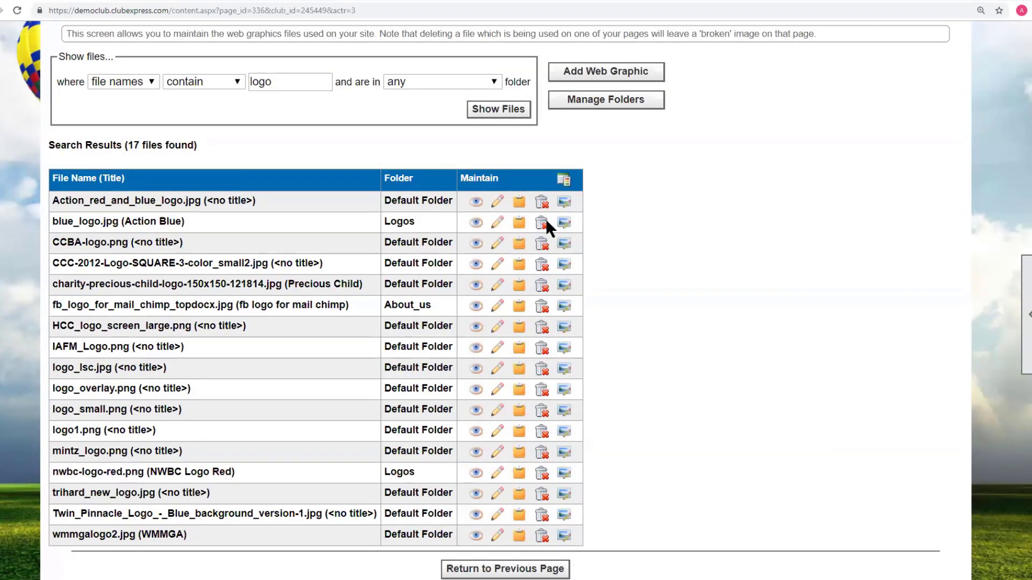
Shrink the blue_logo.jpg graphic to 438 × 162 px and save it as a new edited image.
left_click(564, 223)
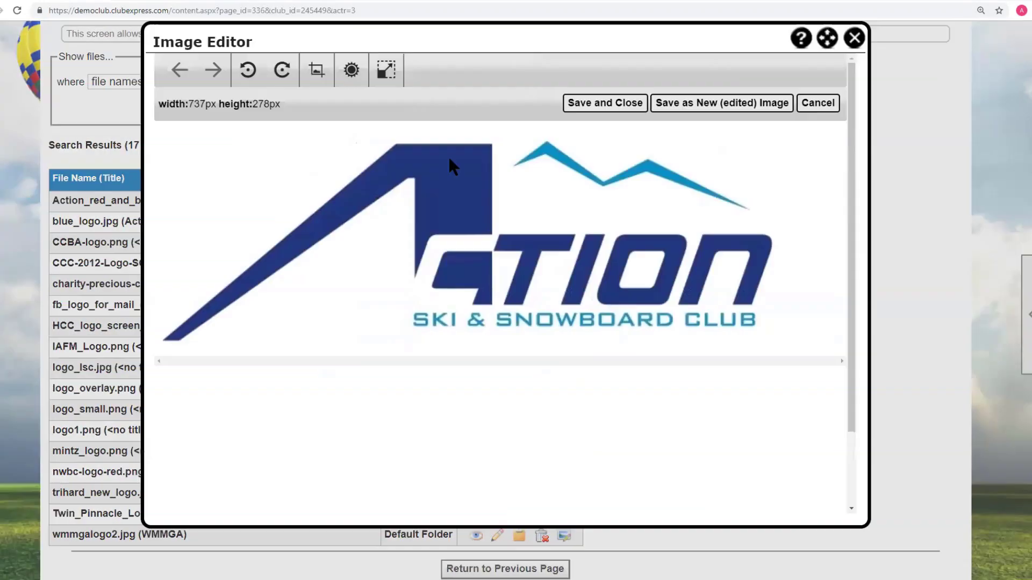
left_click(394, 74)
left_click(451, 71)
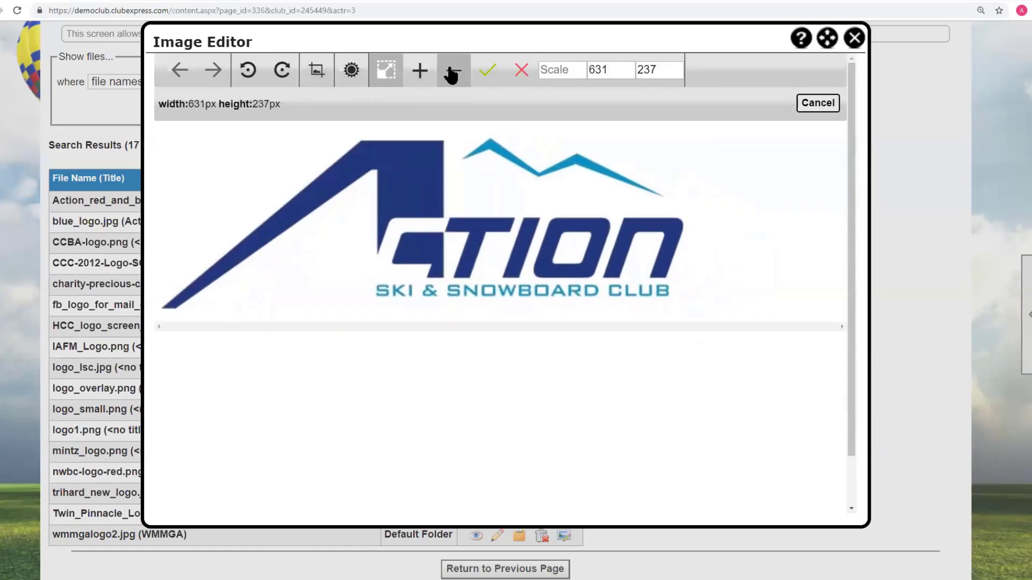
left_click(451, 75)
left_click(451, 74)
left_click(451, 74)
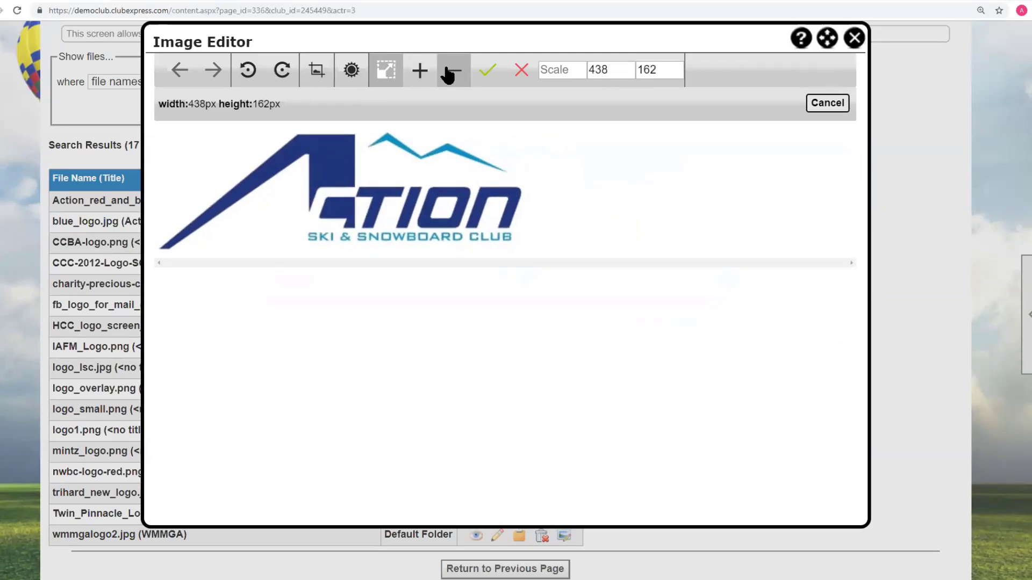
left_click(486, 69)
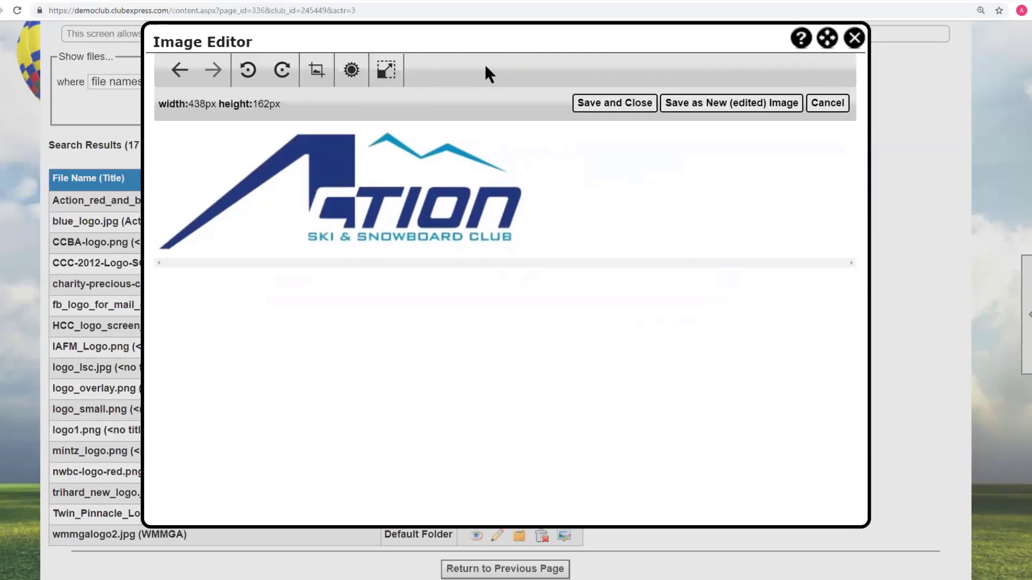
left_click(732, 106)
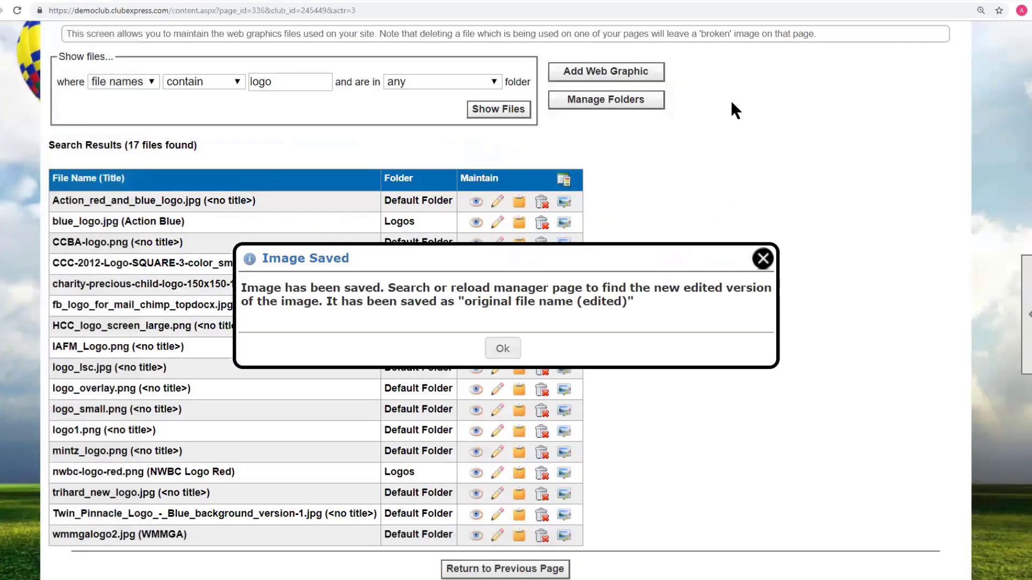
Refresh the list of logo files and retitle the edited blue_logo.jpg copy as "Action Blue smaller".
left_click(502, 348)
left_click(485, 110)
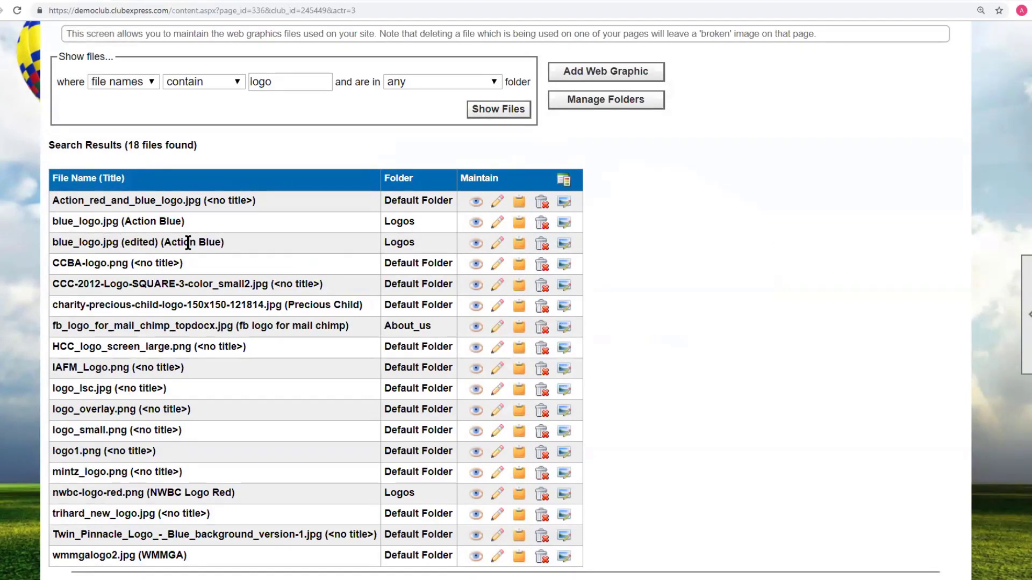
left_click(498, 243)
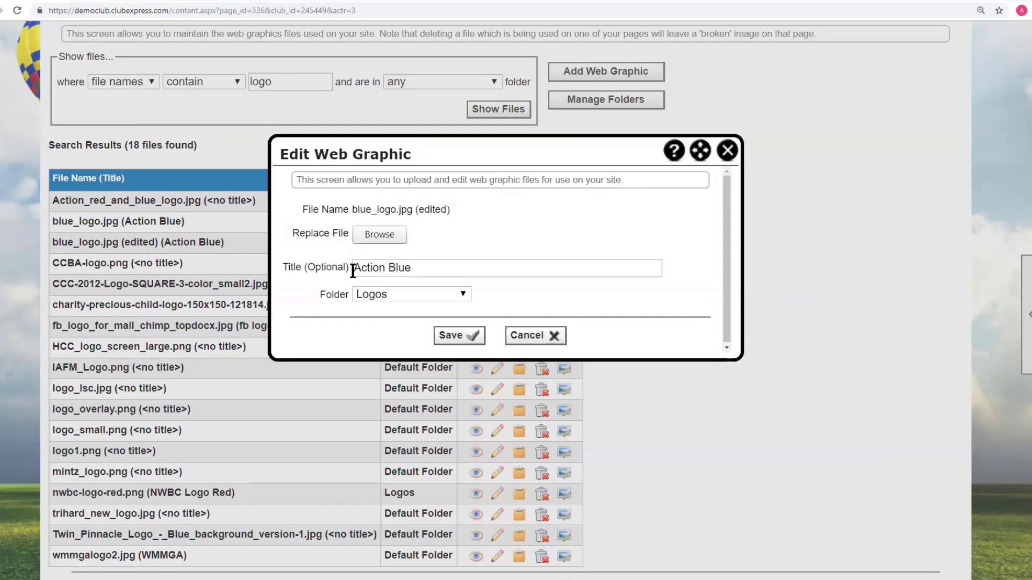
left_click(427, 265)
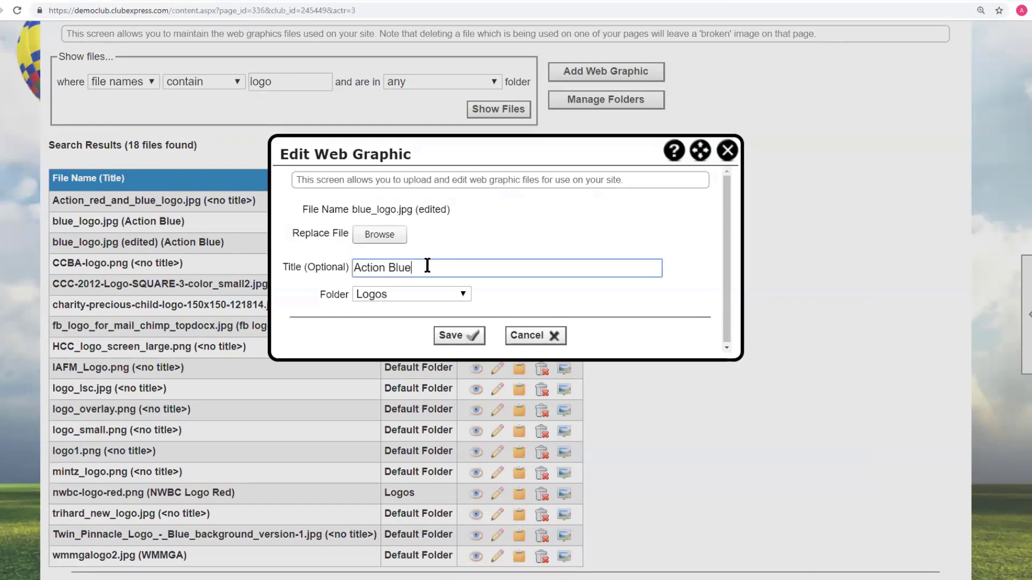
type("smaller")
left_click(470, 338)
left_click(622, 259)
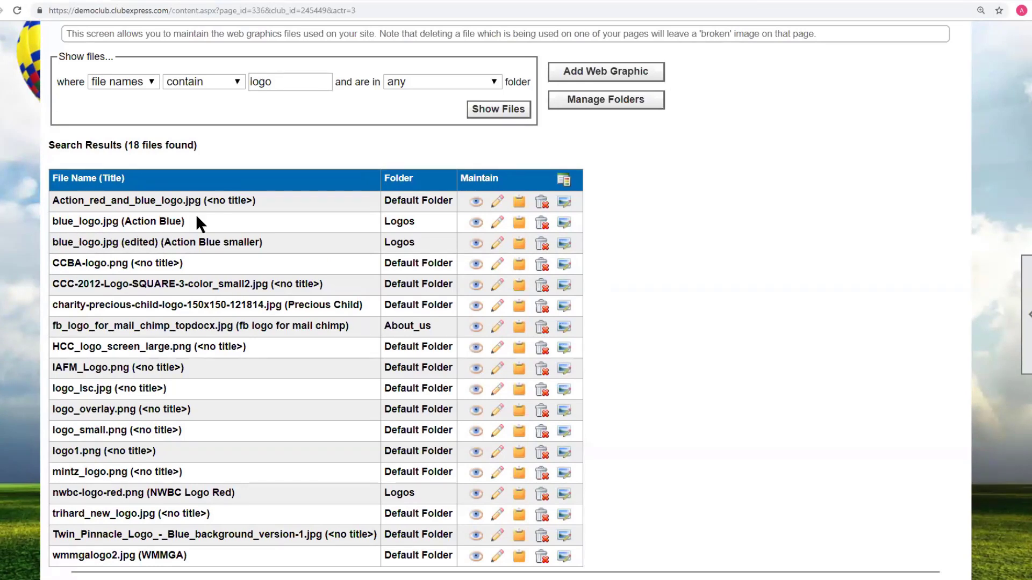
Rotate the original blue_logo.jpg 90° counterclockwise and save it as a new edited image.
left_click(563, 223)
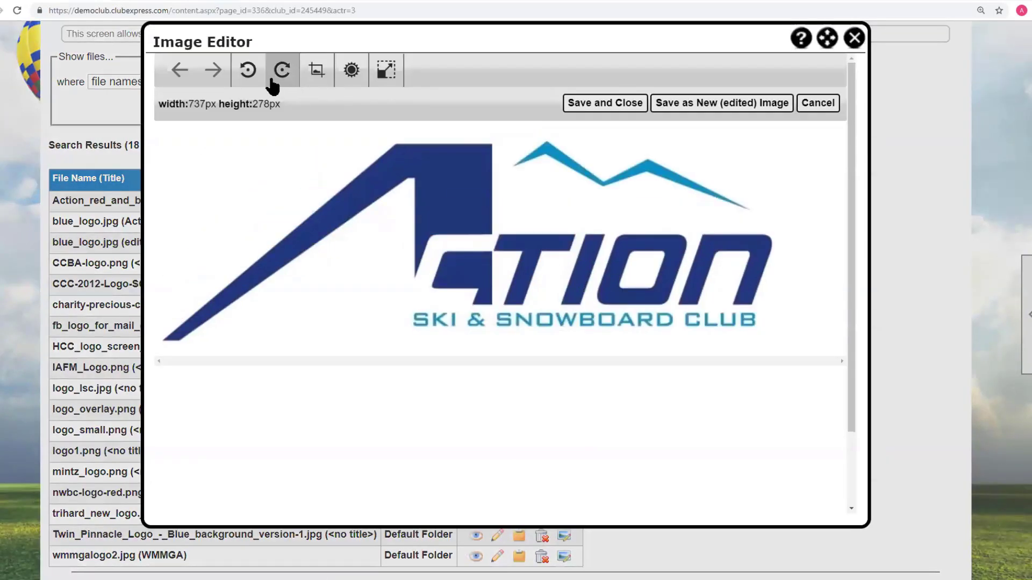
left_click(249, 71)
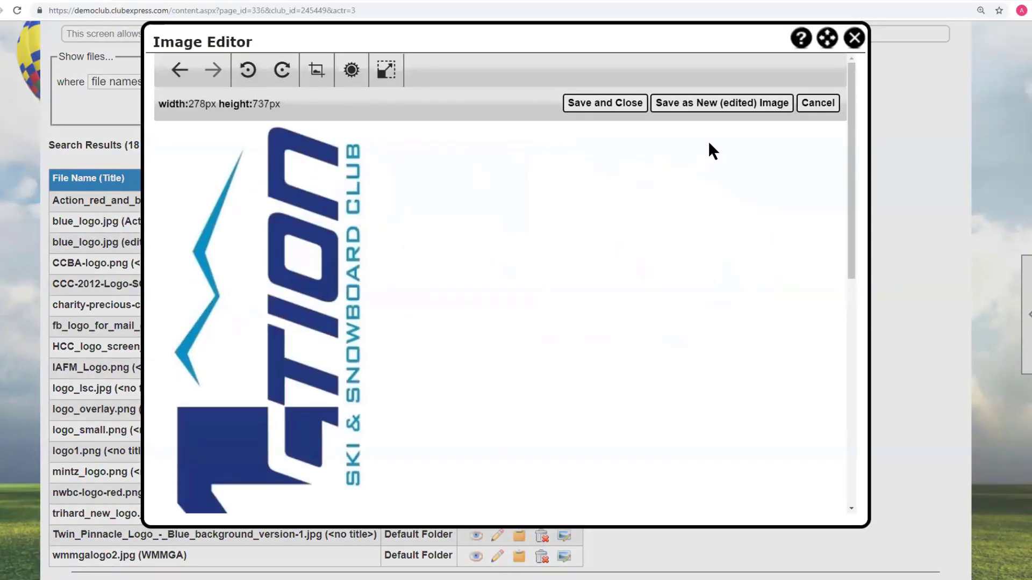
left_click(708, 105)
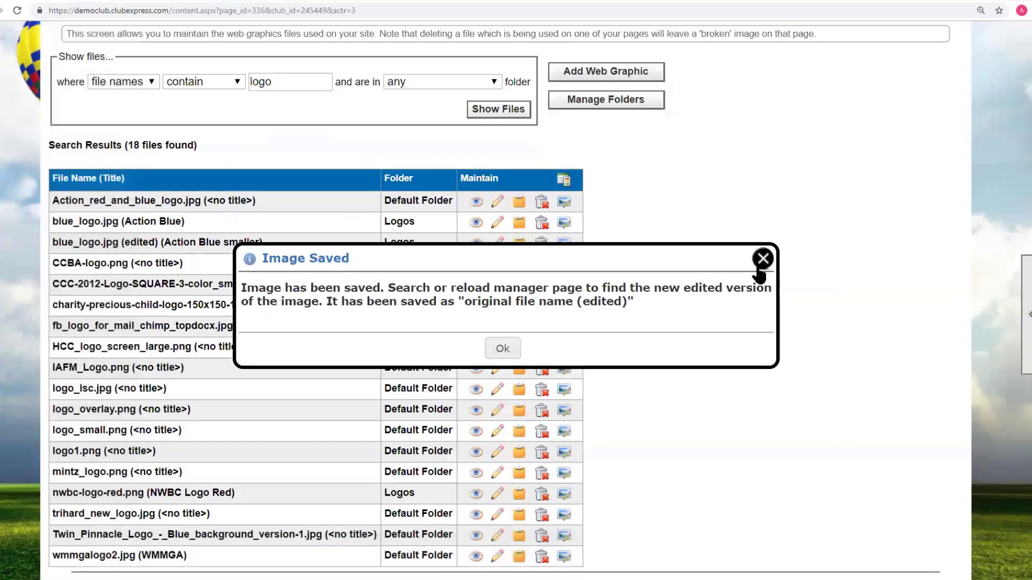
left_click(760, 261)
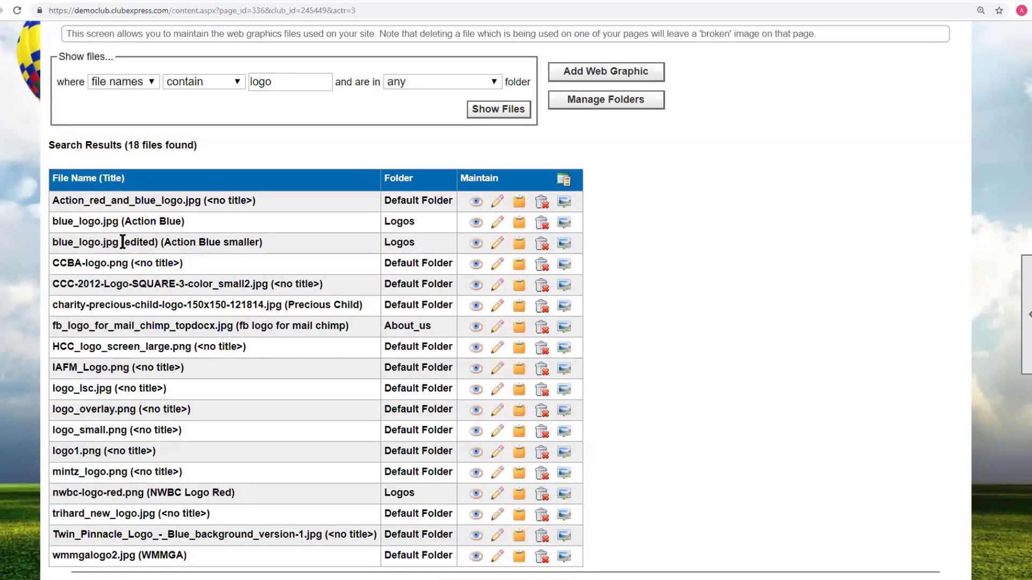
Preview the edited copy of blue_logo.jpg and delete it from the web graphics.
left_click(476, 245)
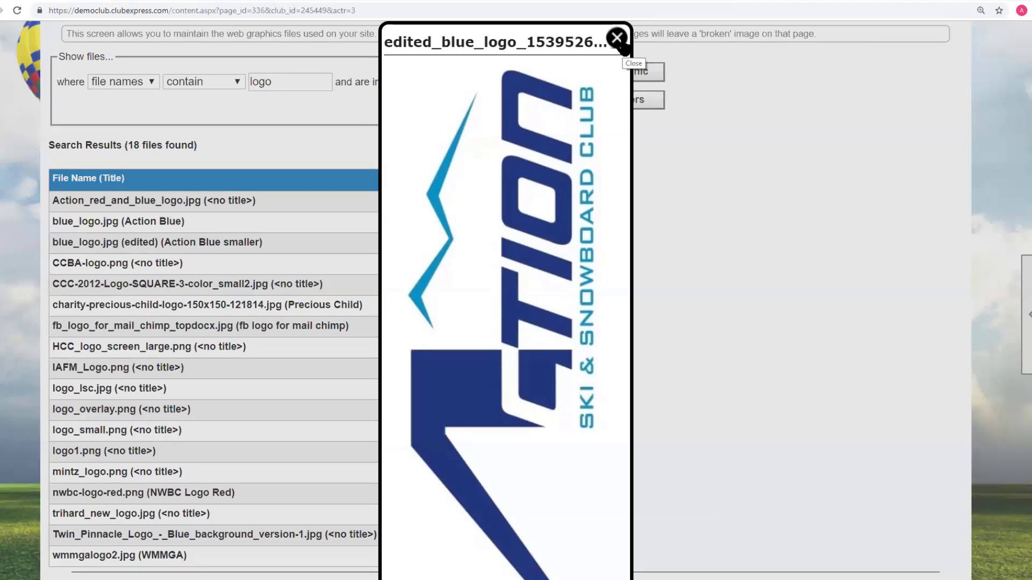
left_click(617, 39)
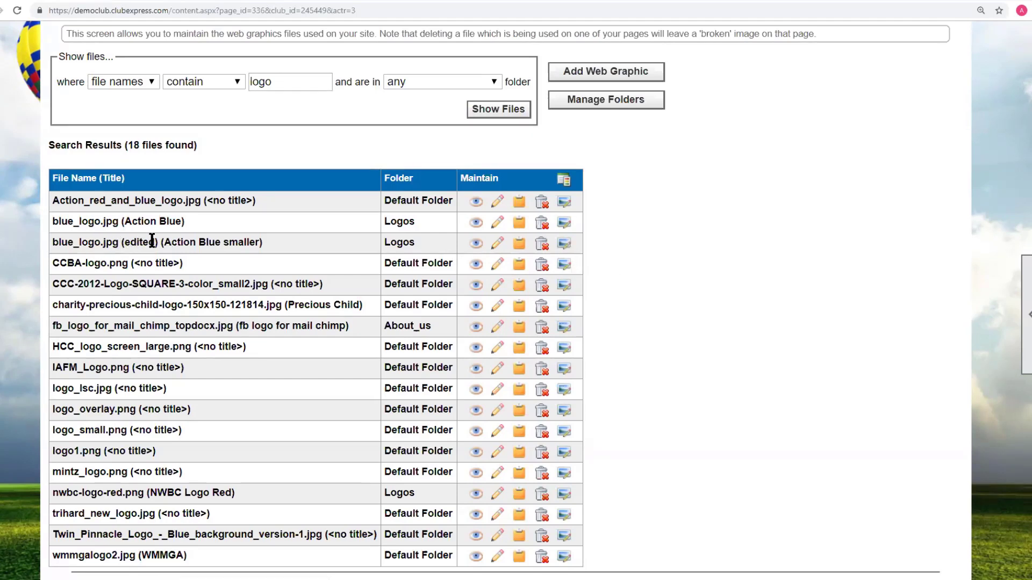
left_click_drag(158, 242, 54, 241)
left_click(266, 242)
left_click(541, 248)
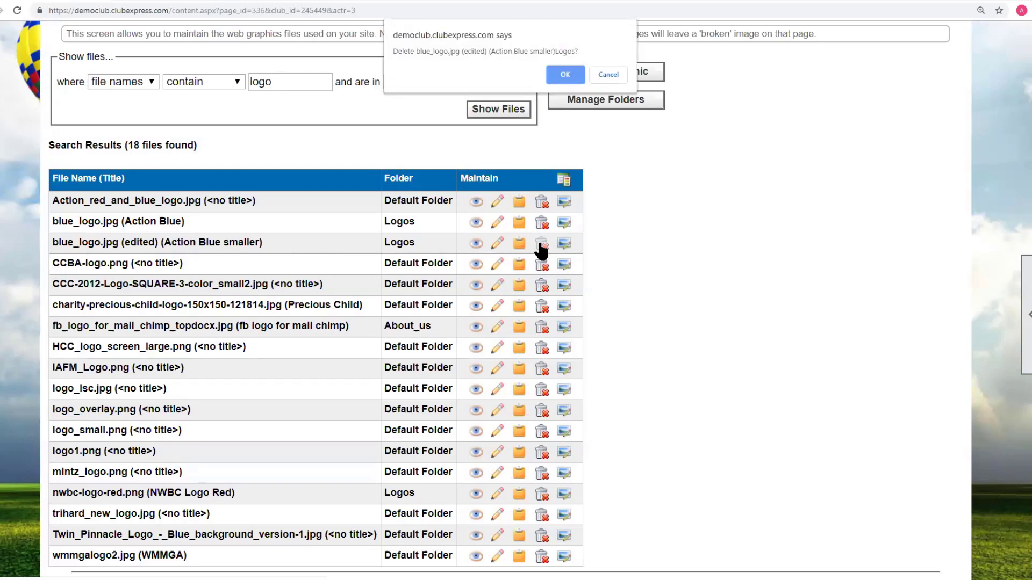
left_click(563, 75)
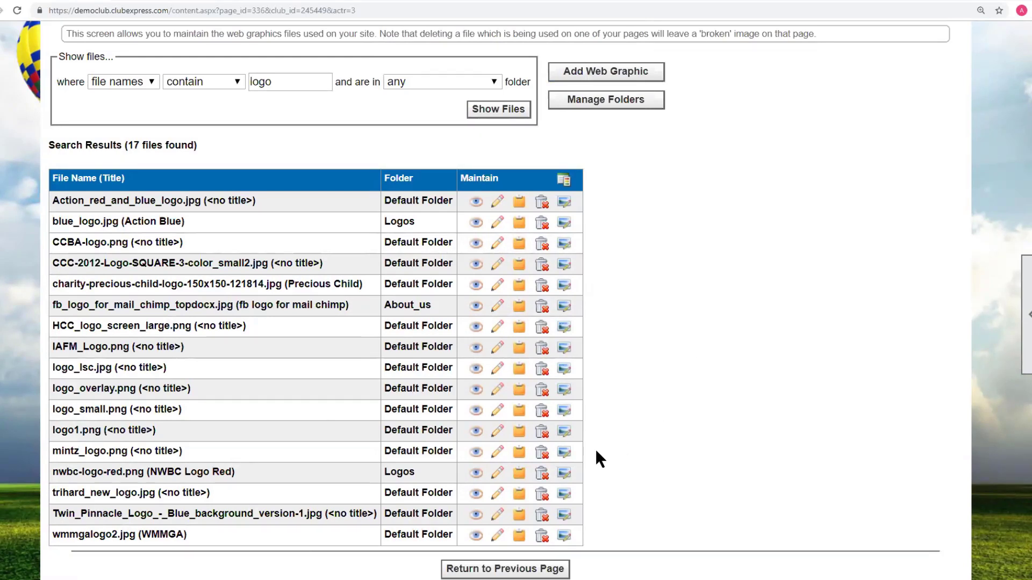
Preview the nwbc-logo-red.png graphic and look over the site's current header banner.
left_click(476, 472)
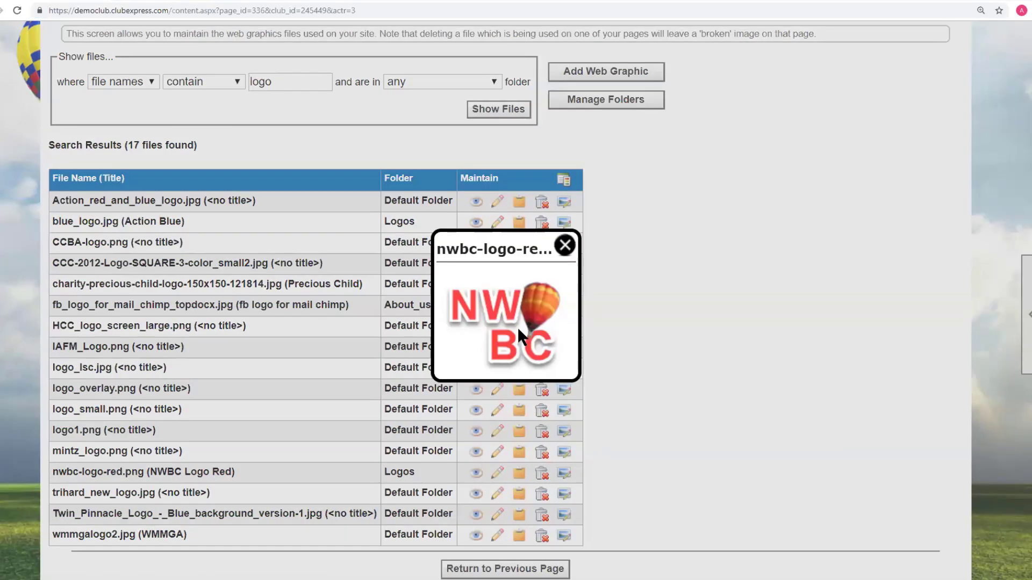
left_click_drag(518, 237, 459, 62)
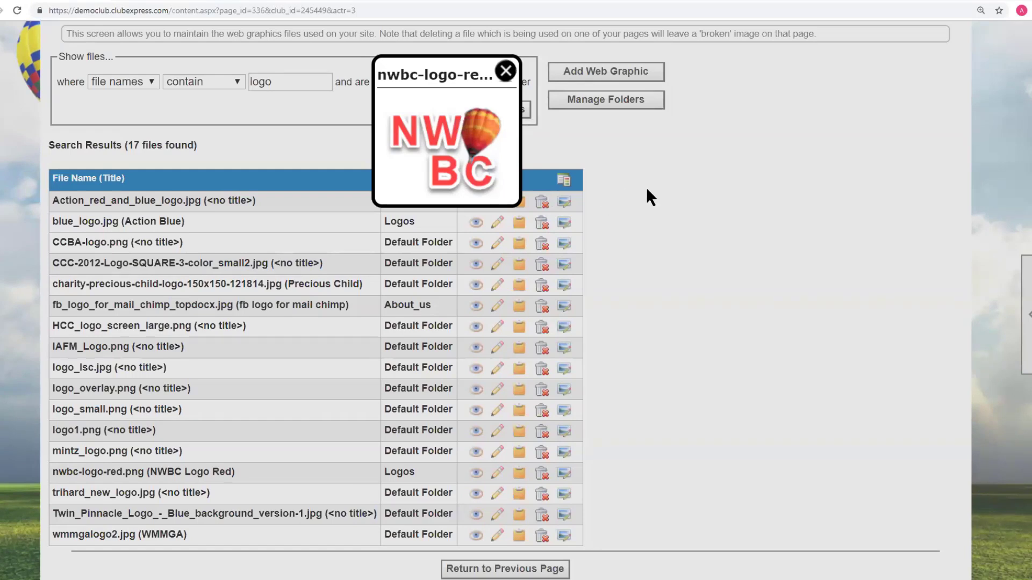
left_click(506, 71)
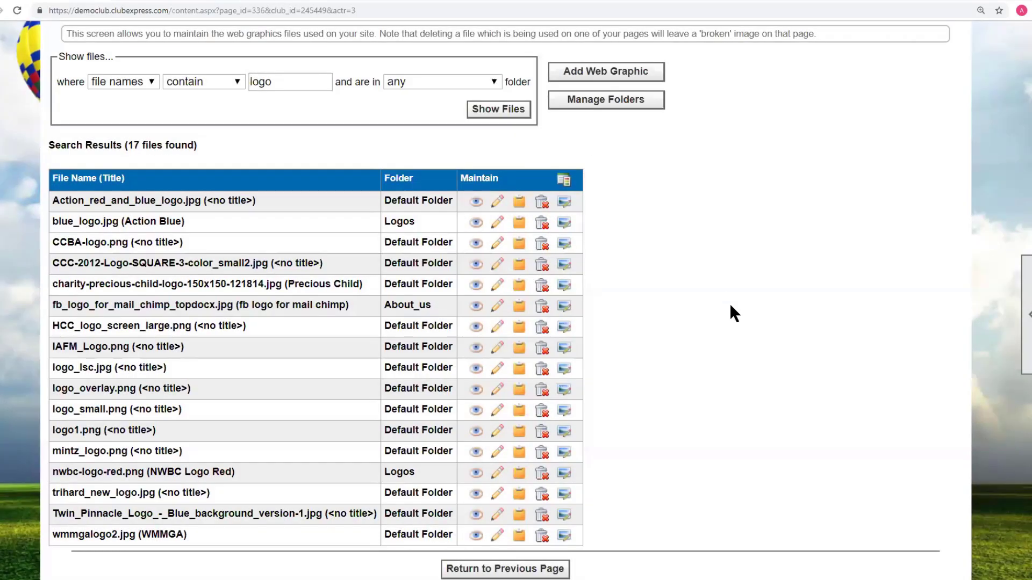
scroll(729, 303, "up", 6)
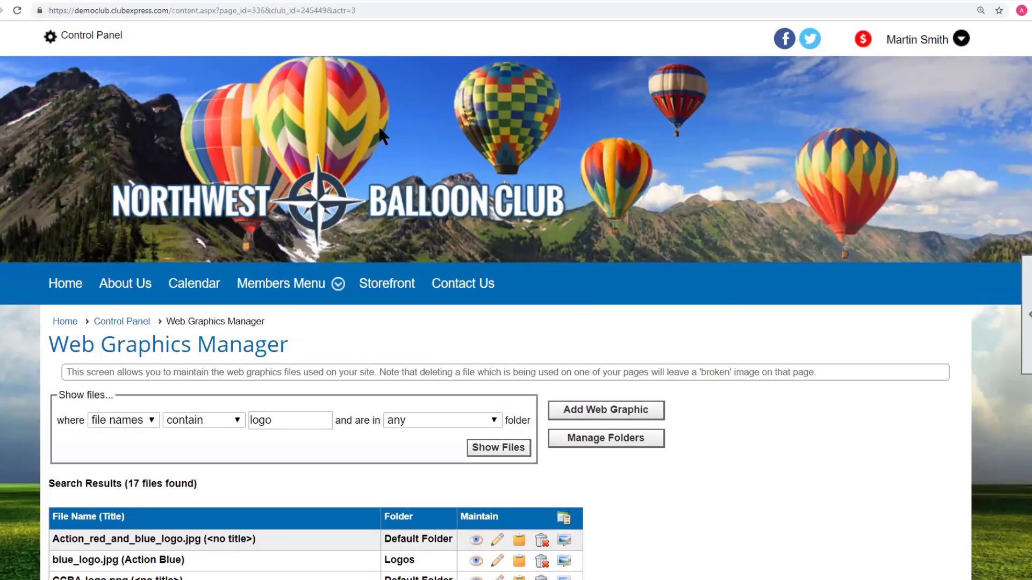
scroll(515, 145, "down", 7)
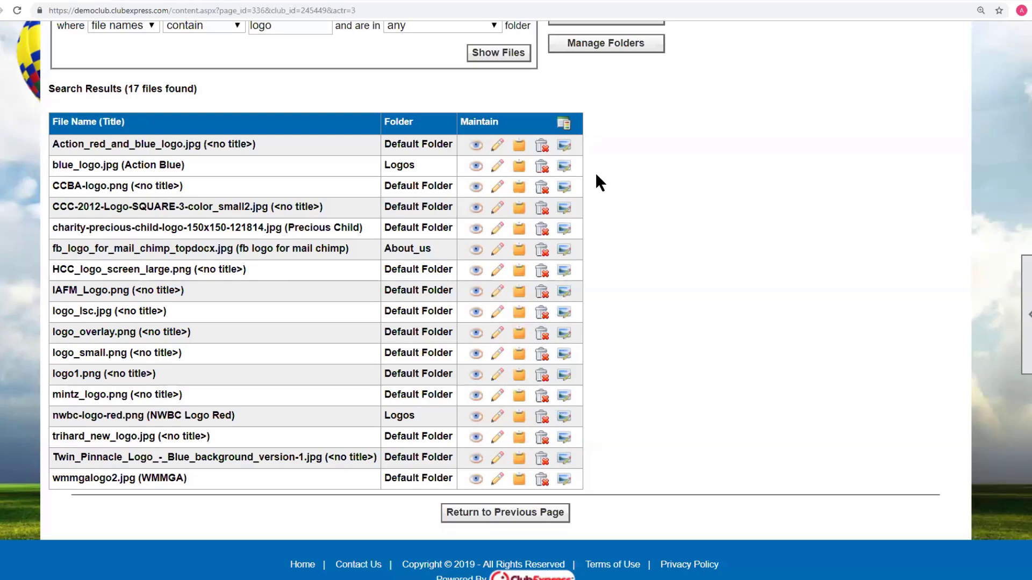
Search the web graphics for file names containing "head" and preview header_front.png.
scroll(483, 214, "up", 4)
left_click_drag(306, 251, 231, 247)
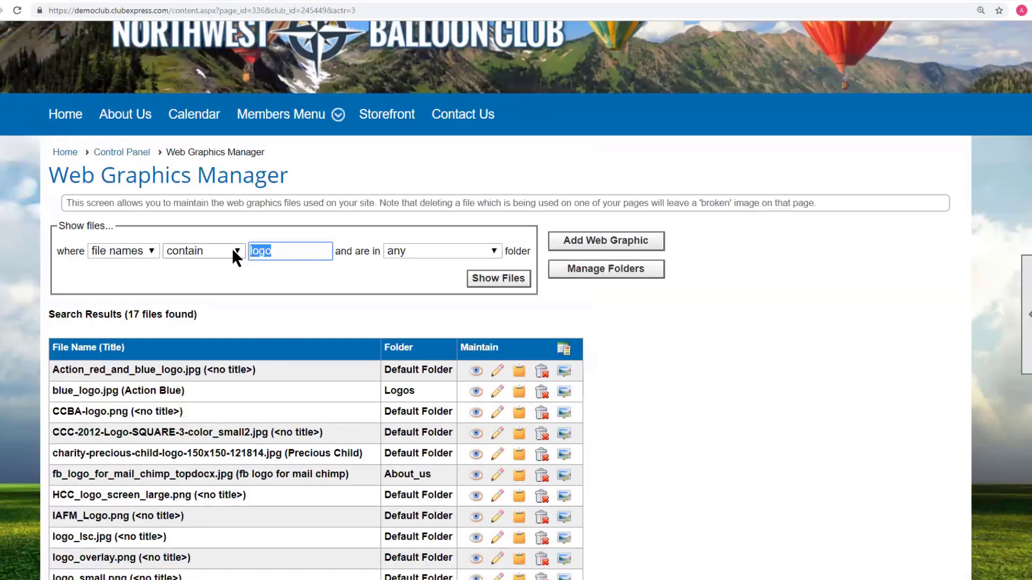
key("BackSpace")
type("head")
left_click(490, 282)
scroll(658, 366, "down", 4)
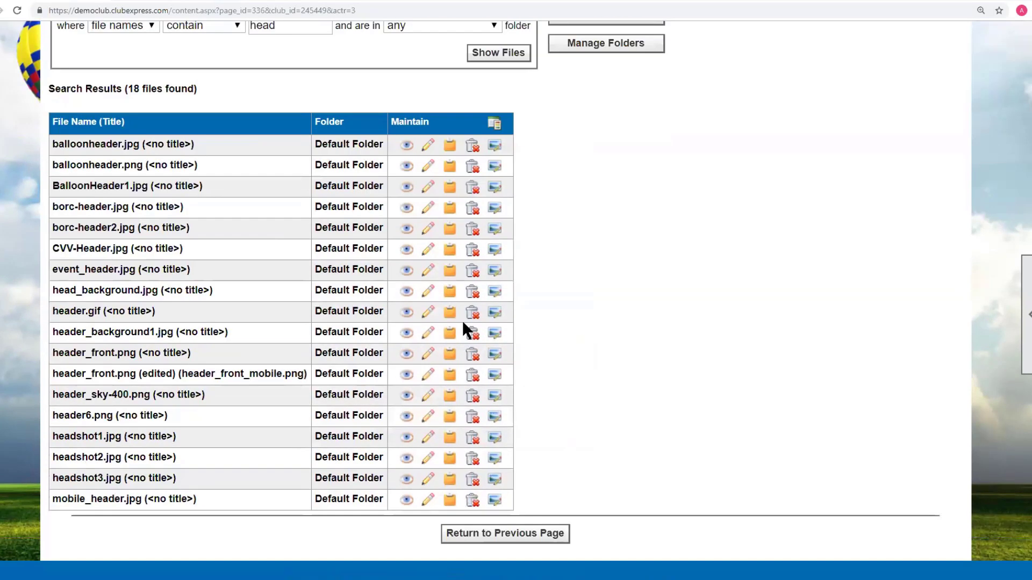
left_click(407, 357)
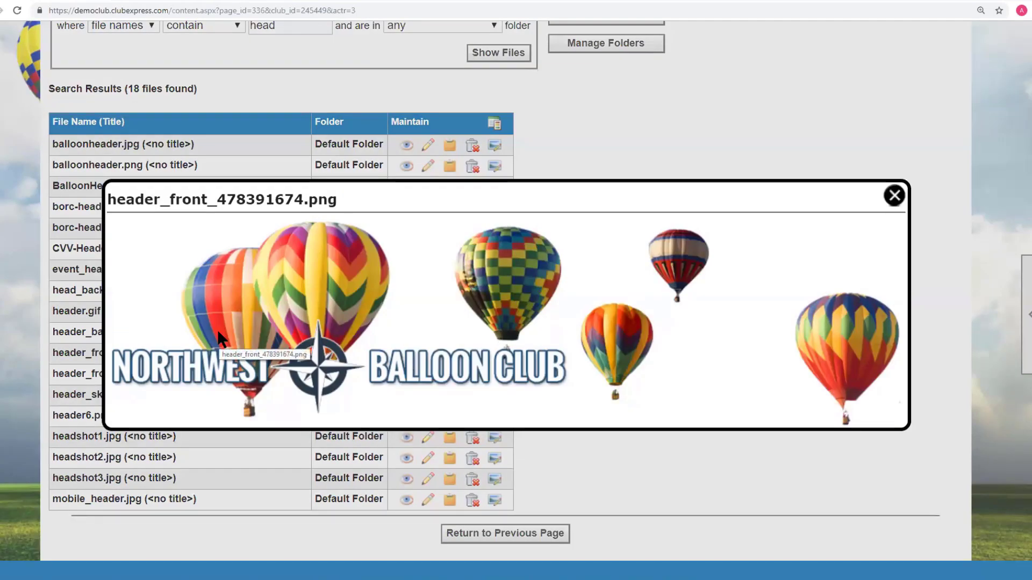
left_click(894, 196)
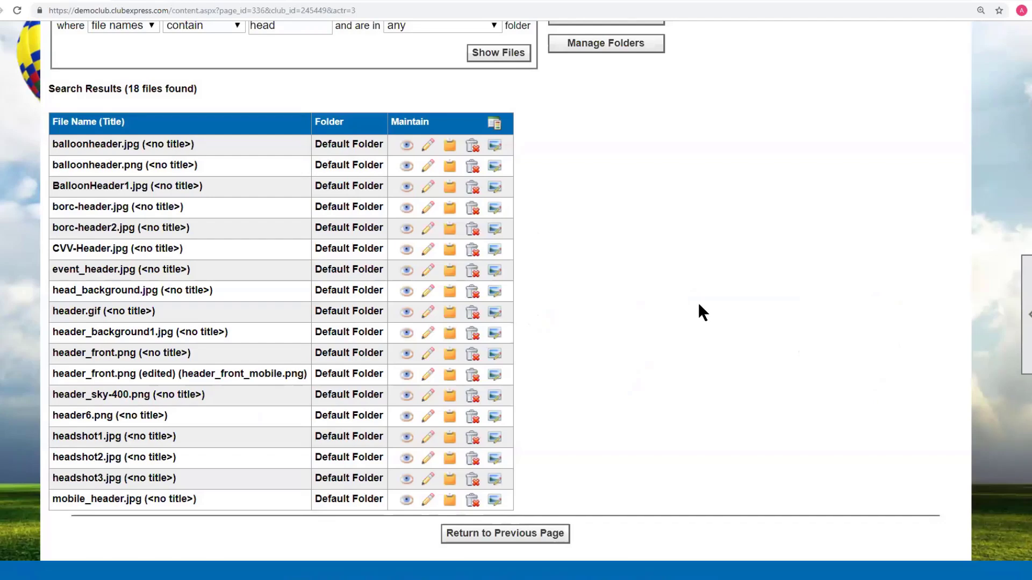
Return to the Control Panel, start the website look and feel preview mode, and open the page header for editing.
scroll(697, 302, "up", 6)
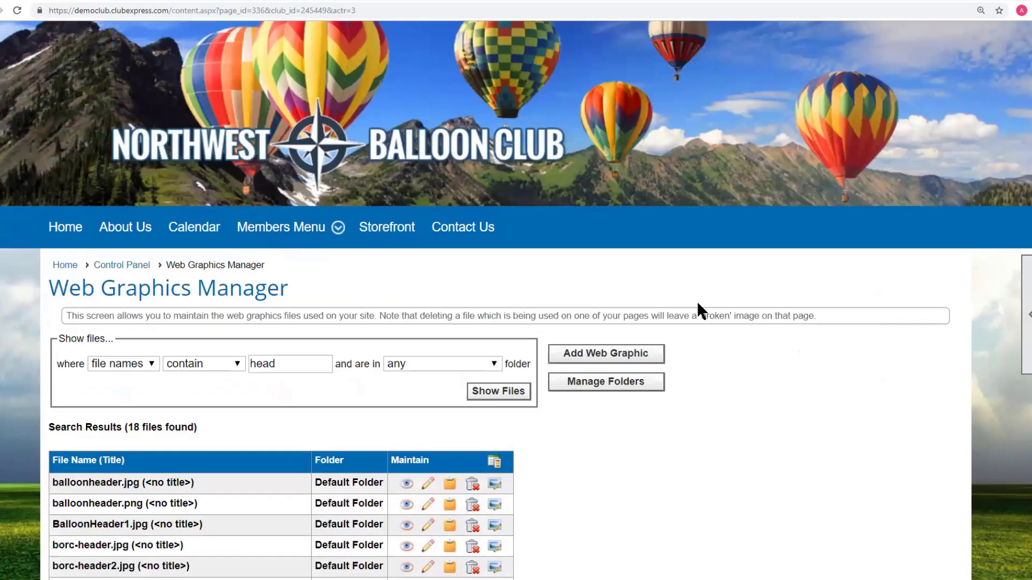
left_click(127, 272)
scroll(301, 367, "down", 4)
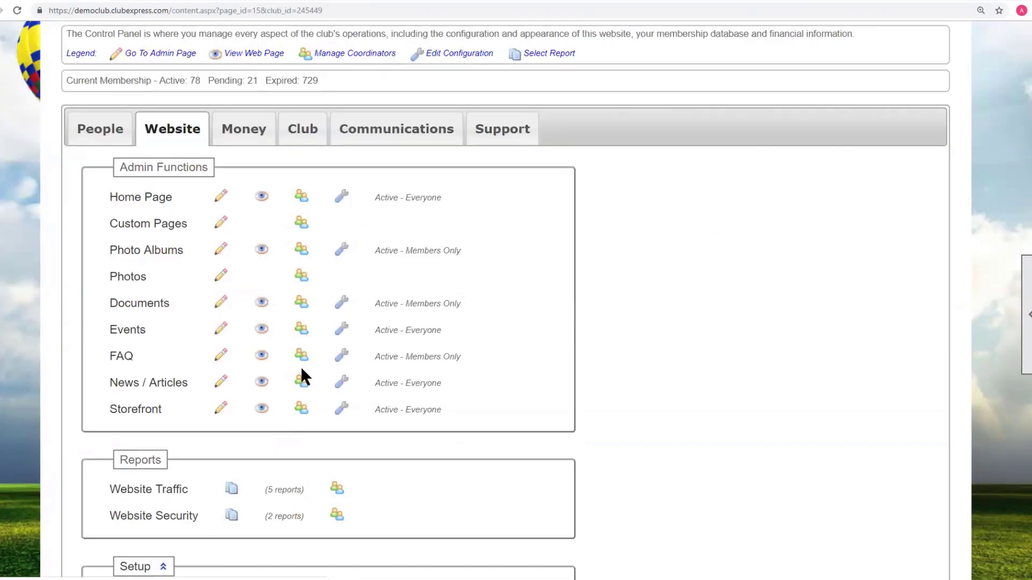
scroll(292, 376, "down", 4)
left_click(154, 370)
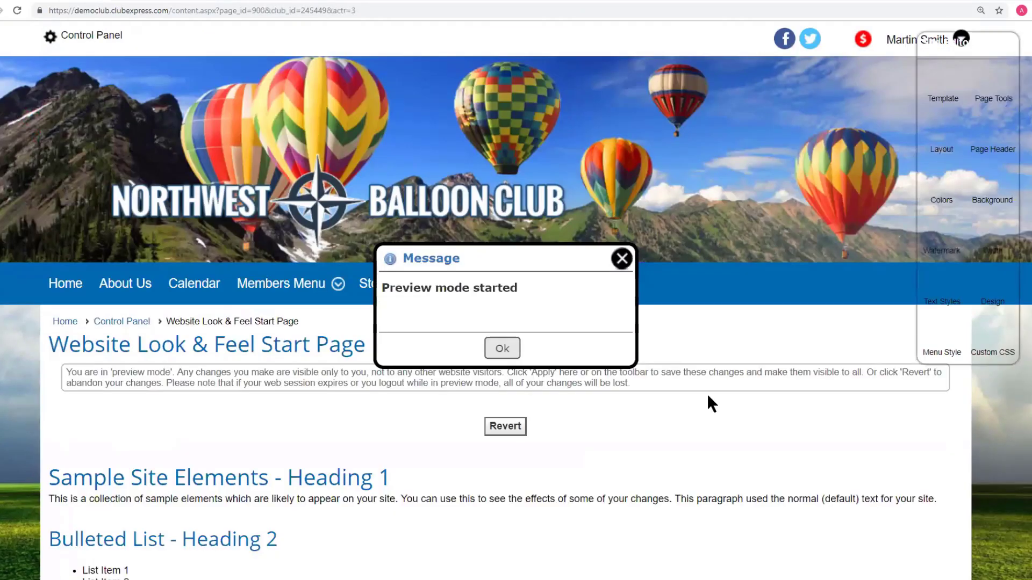
left_click(502, 349)
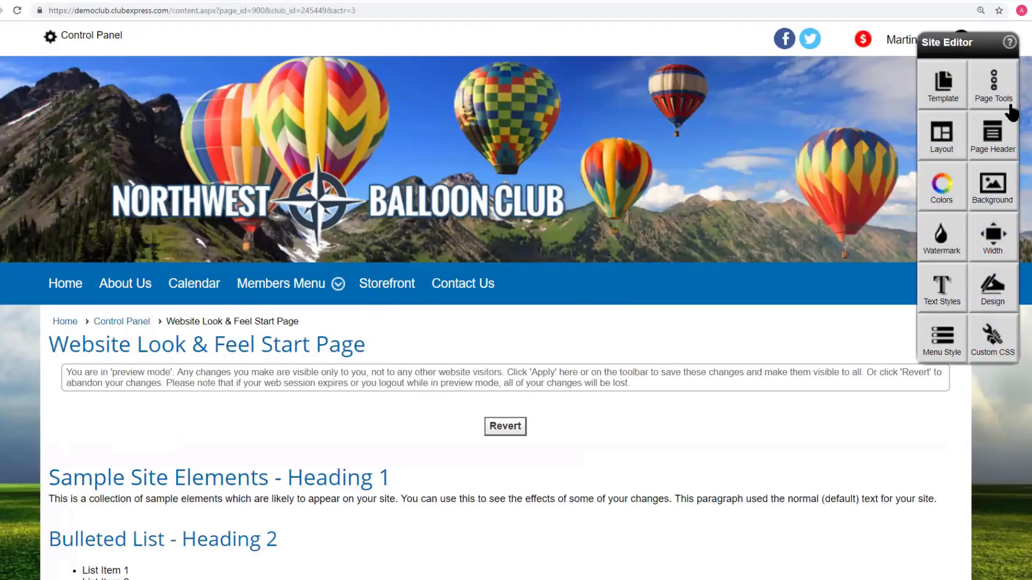
left_click(994, 135)
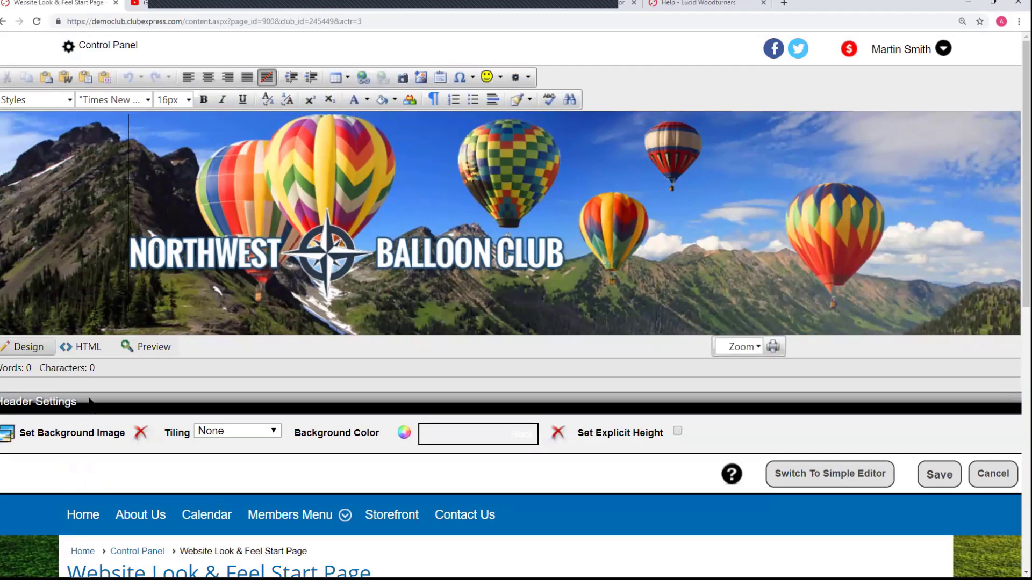
Delete the balloon club image from the page header and remove the header's background image.
left_click(252, 236)
left_click_drag(333, 198, 454, 209)
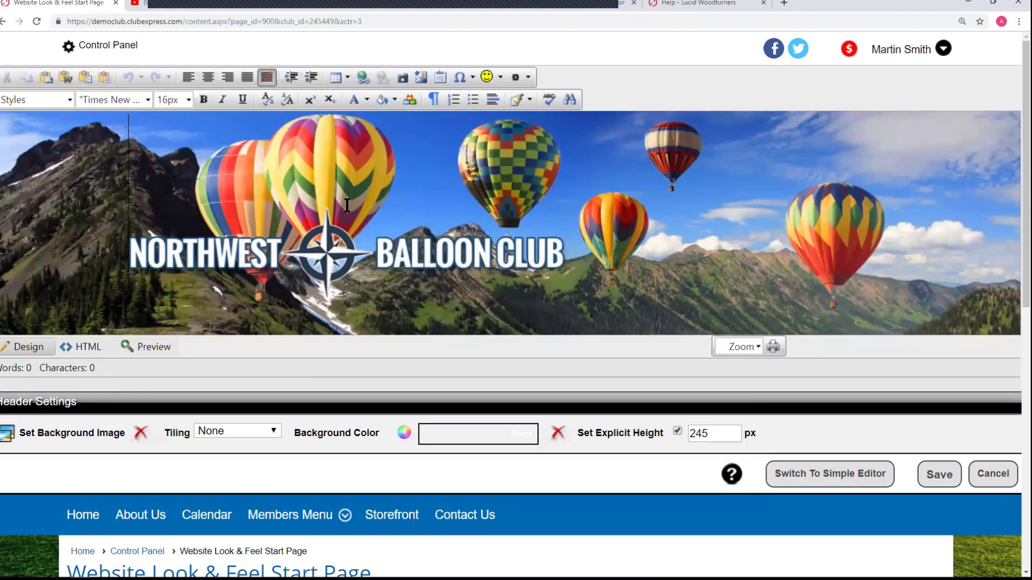
left_click(315, 219)
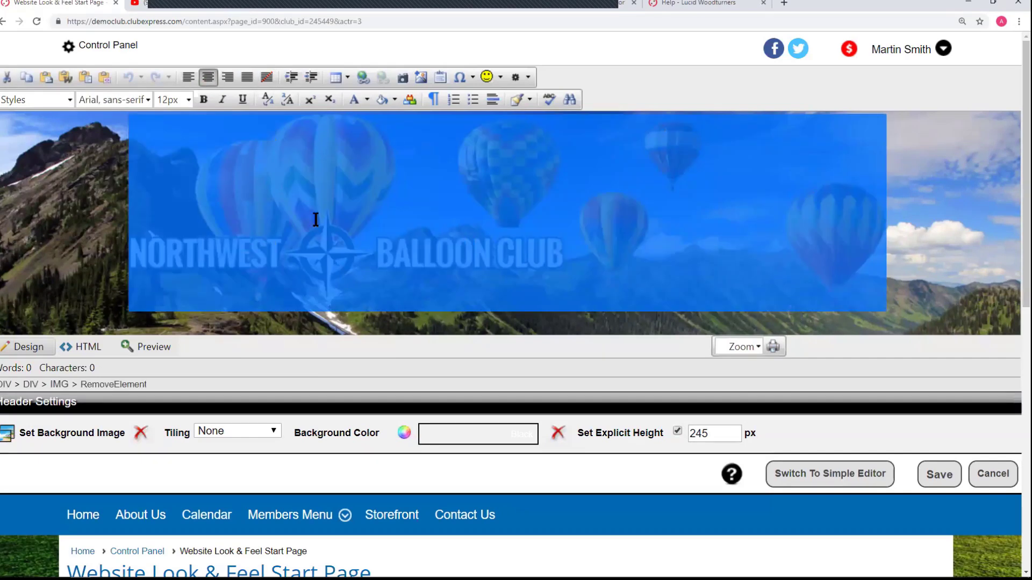
key("Delete")
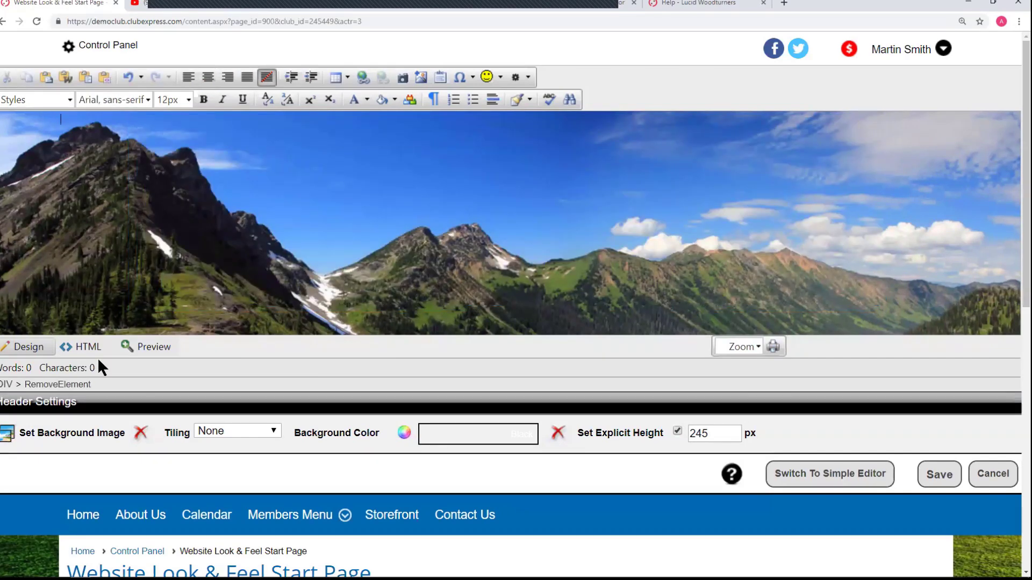
left_click(139, 434)
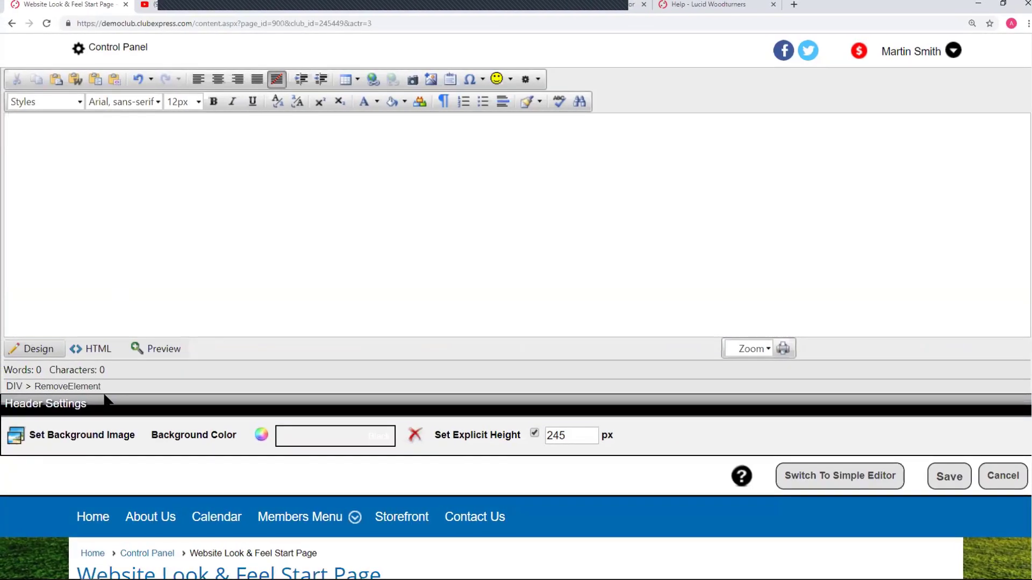
Switch the header to the simple editor, insert header_front.png from the web graphics library and move it toward the header's center.
left_click(824, 487)
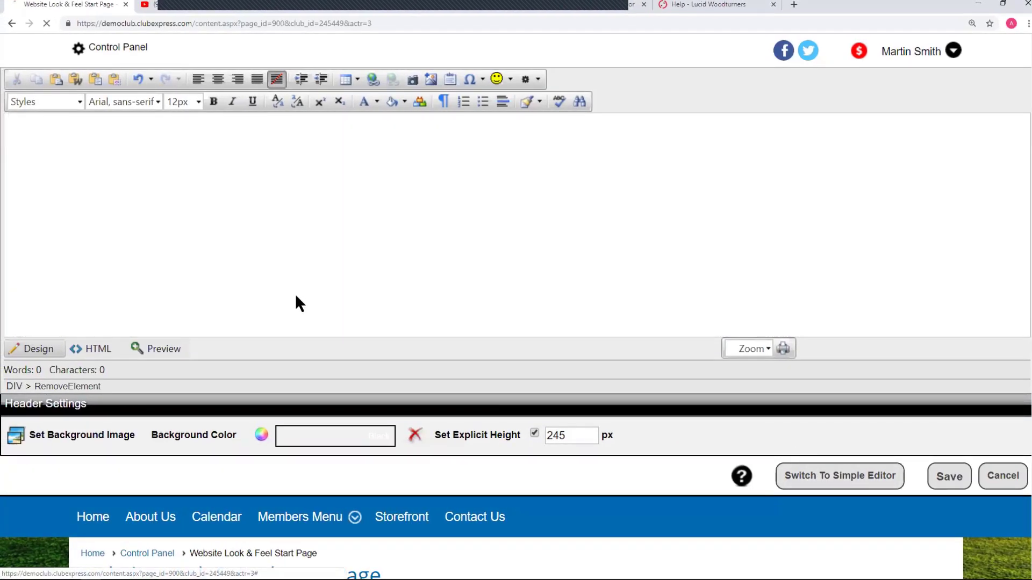
left_click(50, 357)
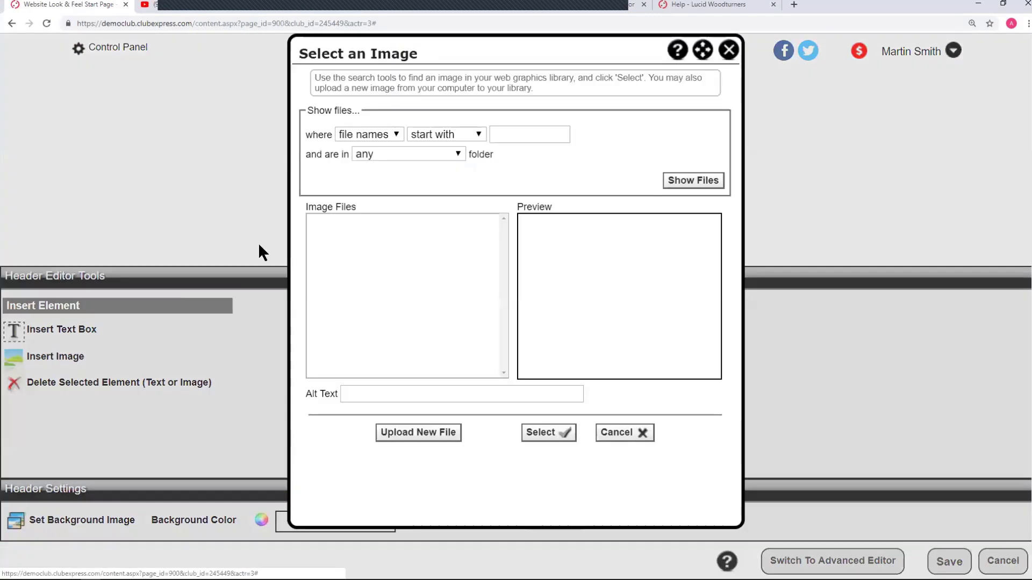
left_click(508, 134)
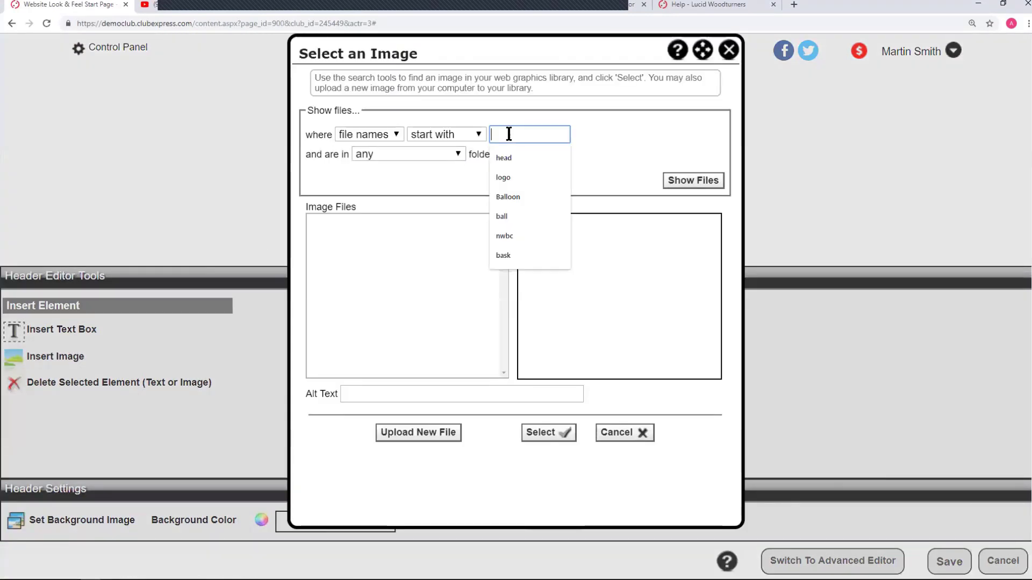
type("head")
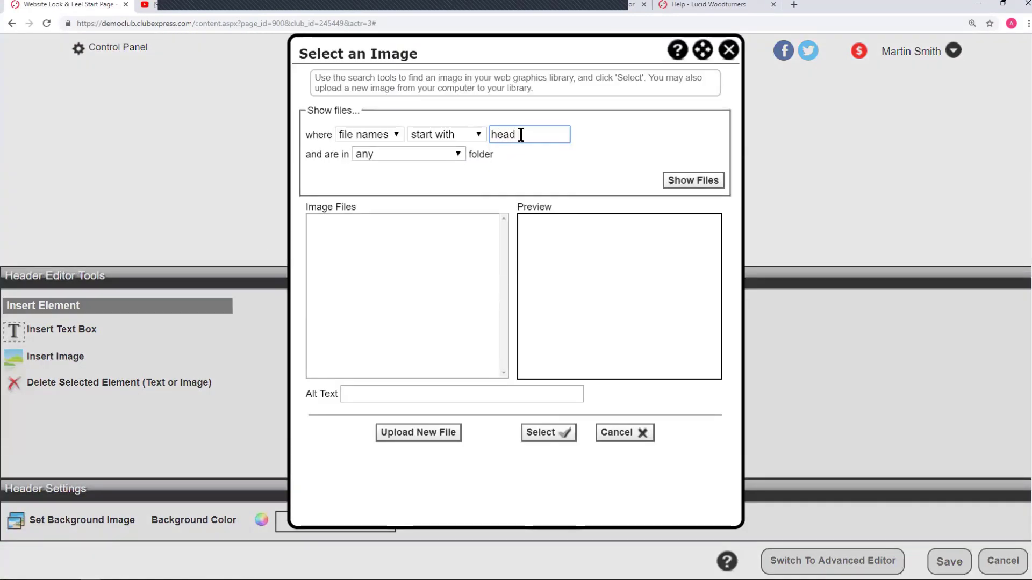
left_click(698, 181)
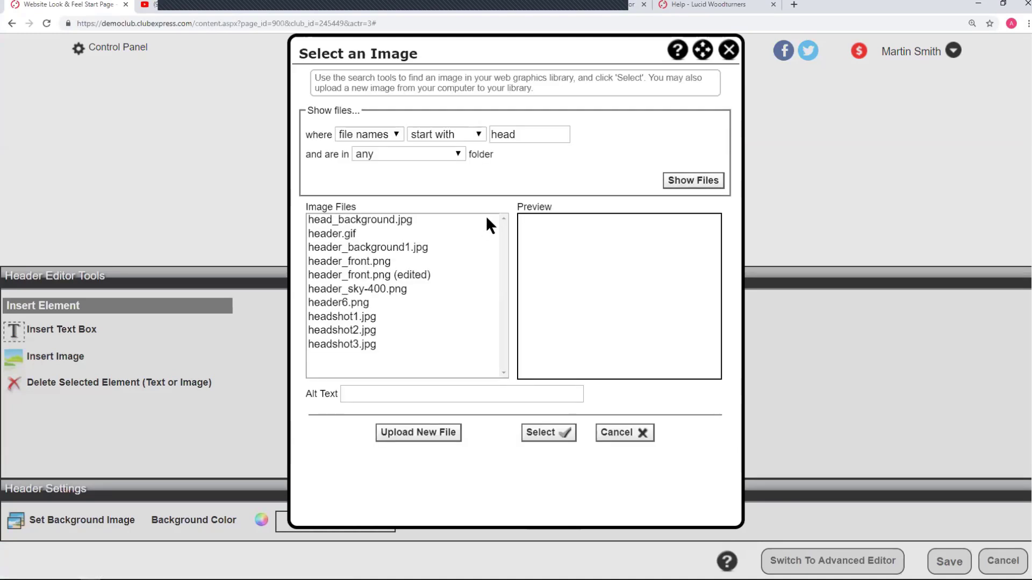
left_click(349, 262)
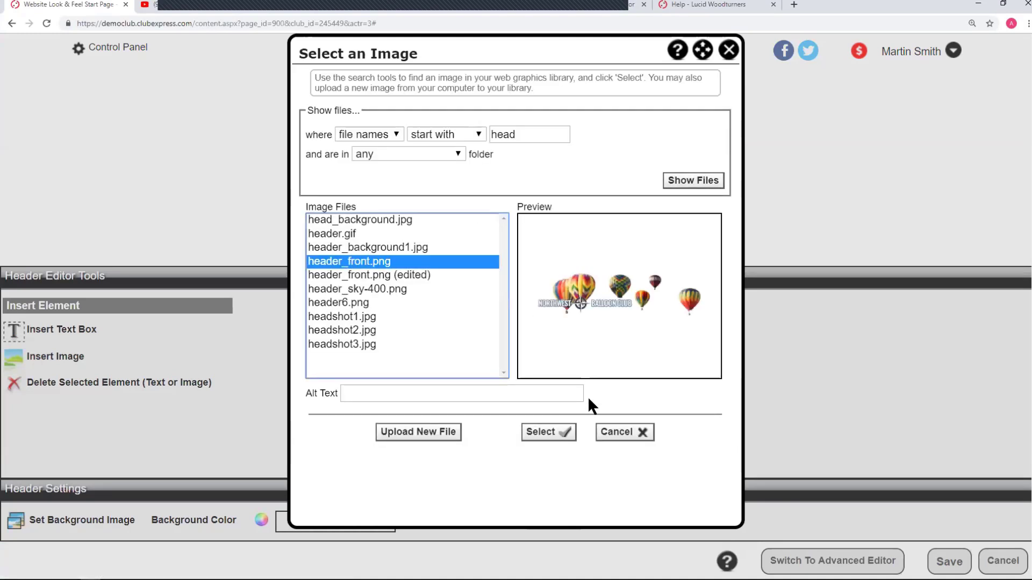
left_click(541, 433)
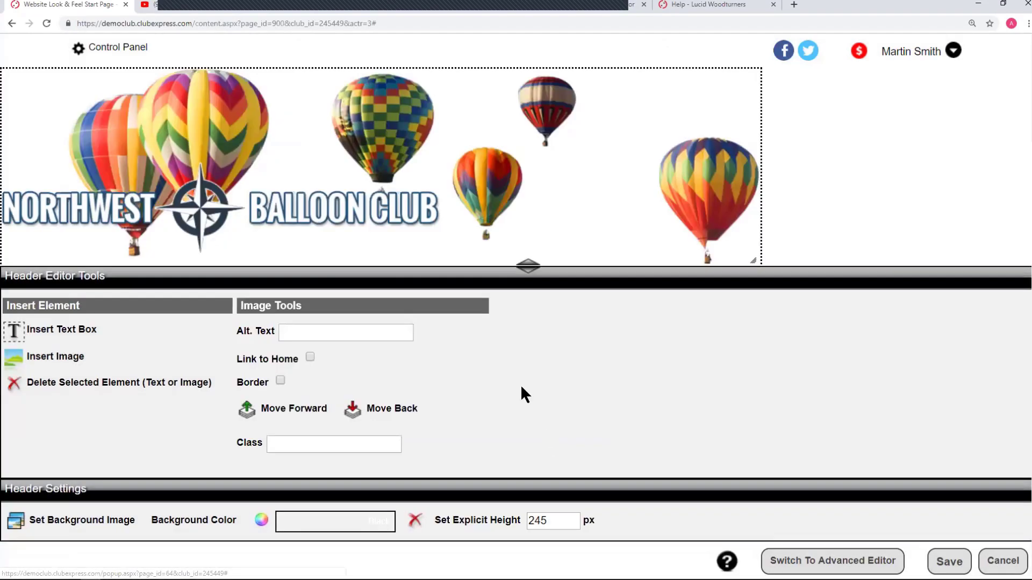
left_click_drag(624, 87, 552, 75)
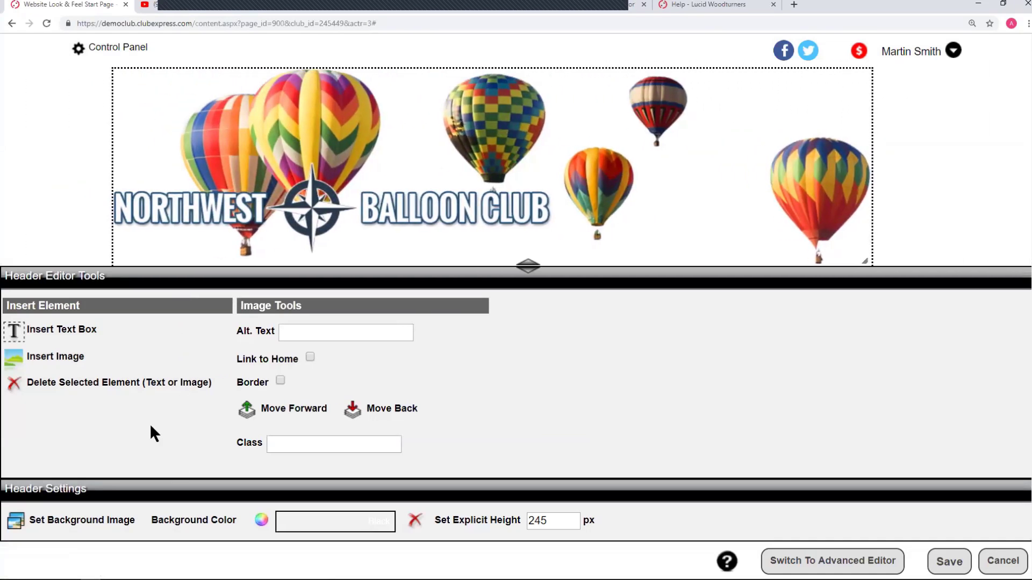
Set header_background1.jpg as the header's background image and adjust the position of the balloon club image over it.
left_click(93, 524)
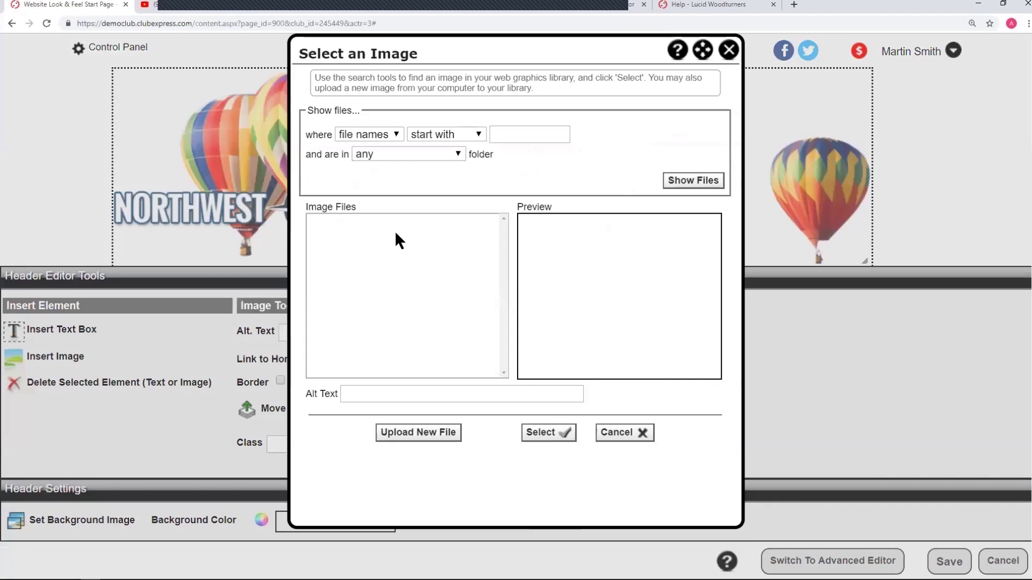
left_click(518, 133)
left_click(516, 156)
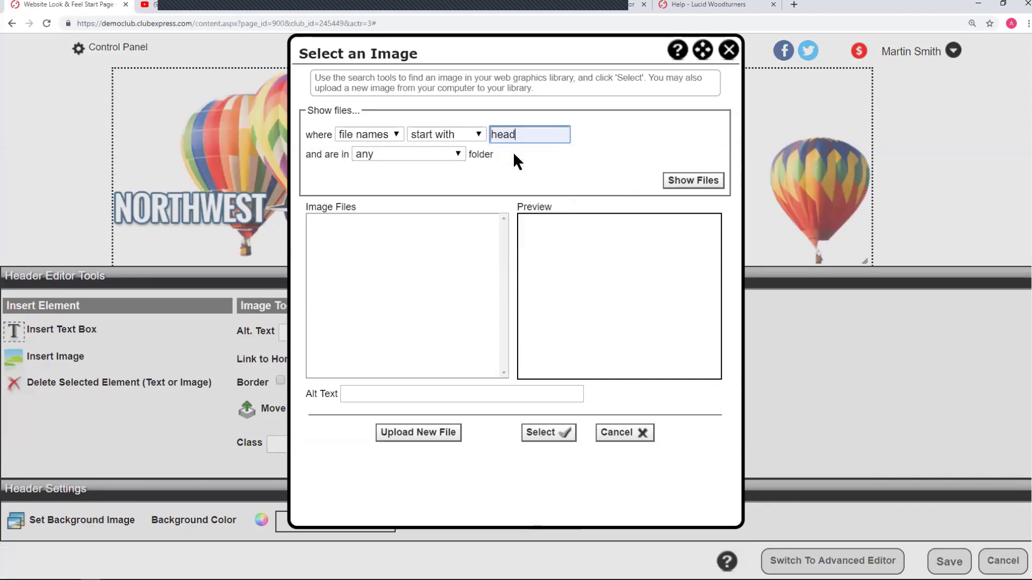
left_click(678, 182)
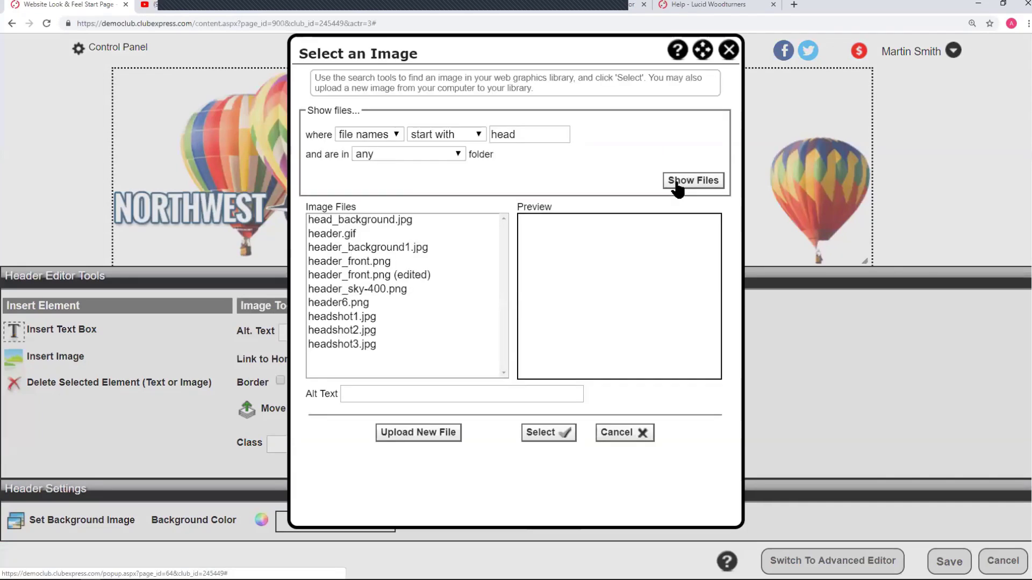
left_click(347, 234)
left_click(346, 248)
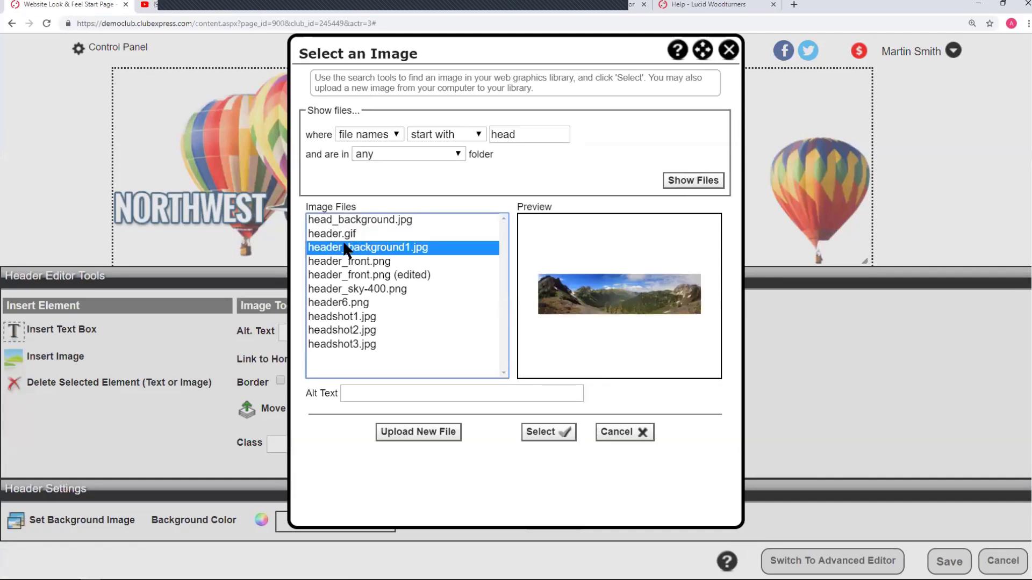
left_click(542, 432)
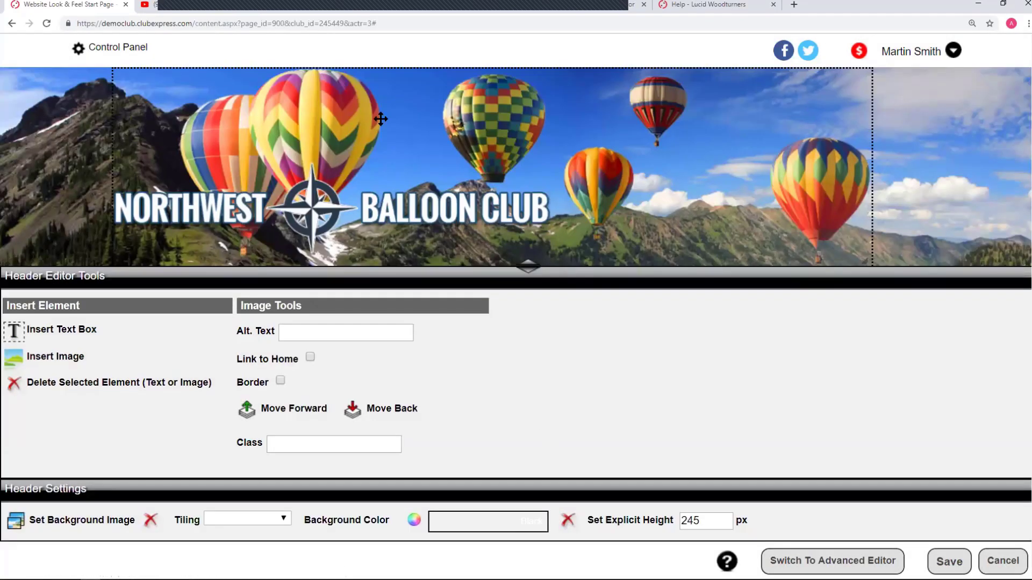
mouse_move(381, 119)
left_mouse_down()
mouse_move(525, 122)
mouse_move(364, 128)
left_mouse_up()
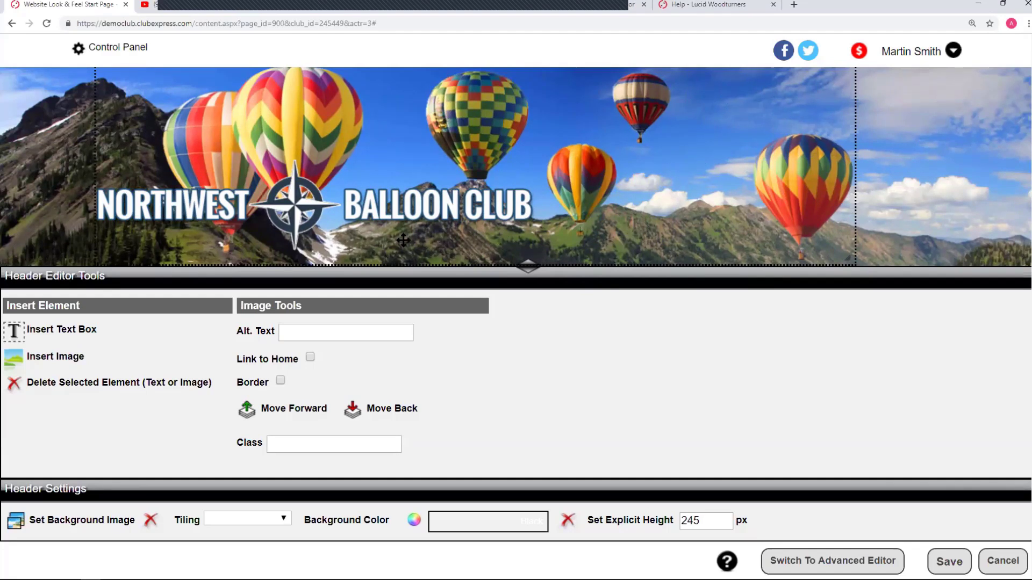
mouse_move(403, 240)
left_mouse_down()
mouse_move(445, 240)
mouse_move(411, 242)
left_mouse_up()
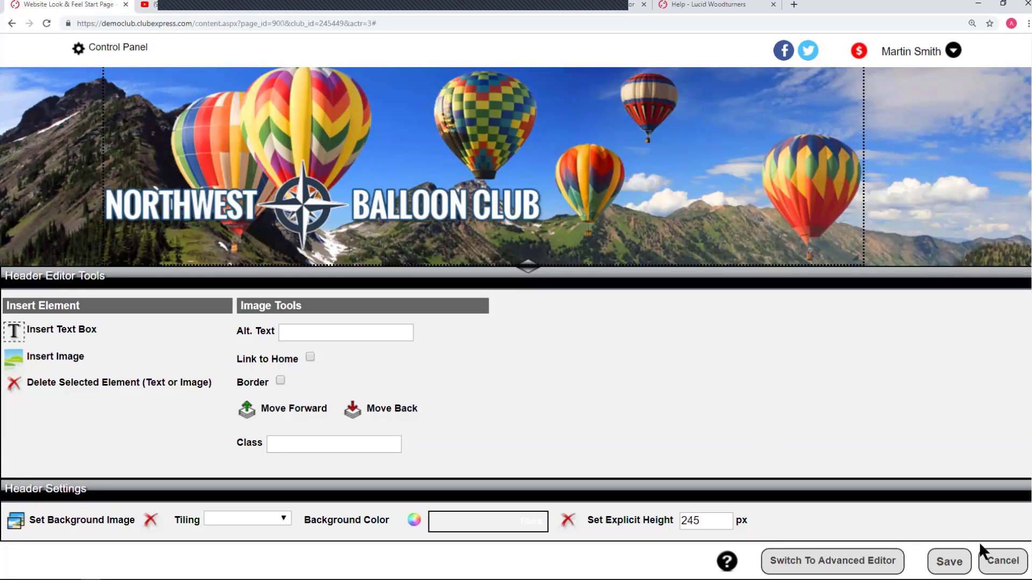
Cancel the page header edits and revert the website to its previous settings.
left_click(998, 561)
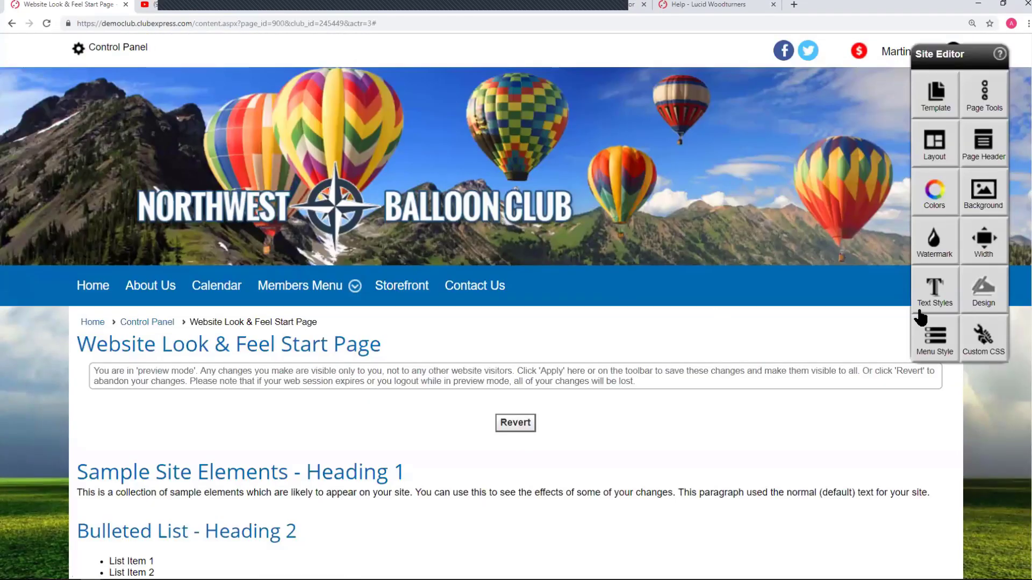
left_click(509, 429)
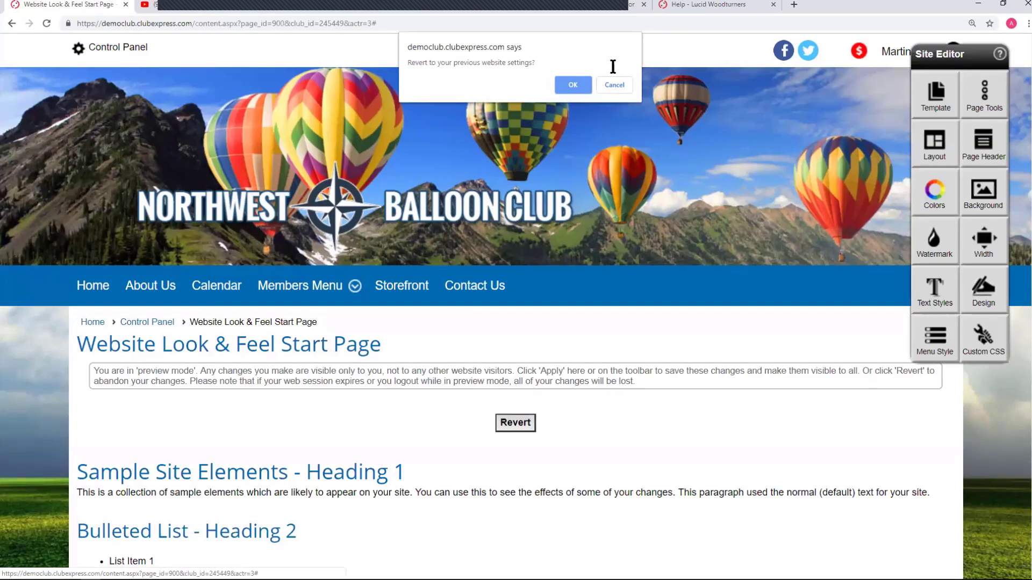
left_click(569, 82)
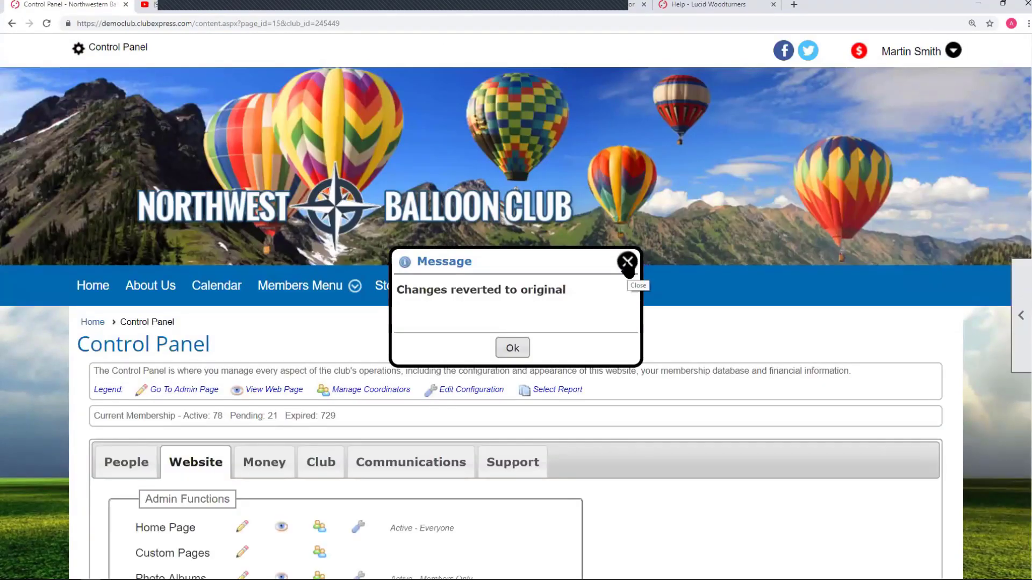
left_click(627, 263)
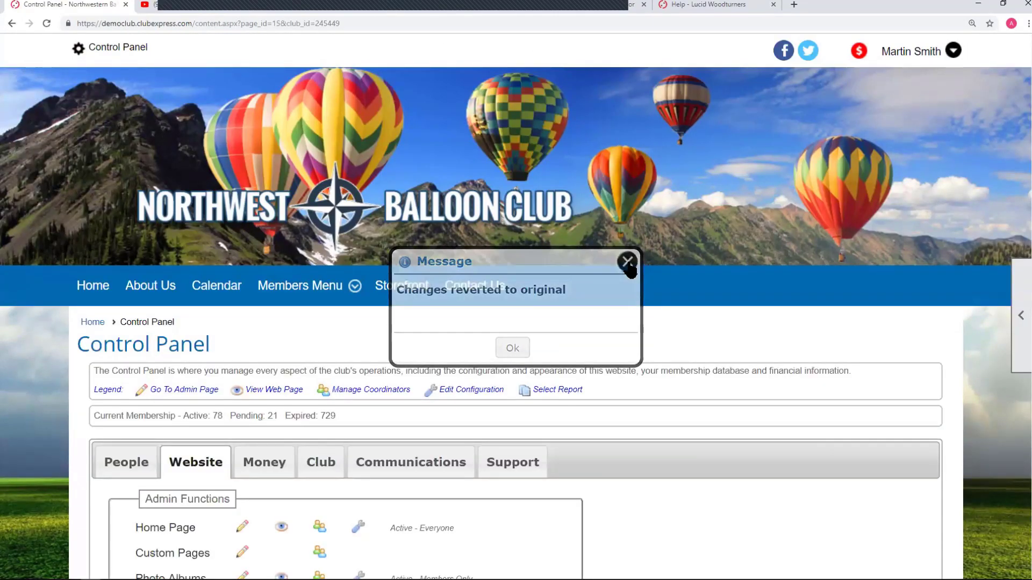
Open the Web Graphics Manager from the Control Panel's website setup functions.
scroll(701, 289, "down", 8)
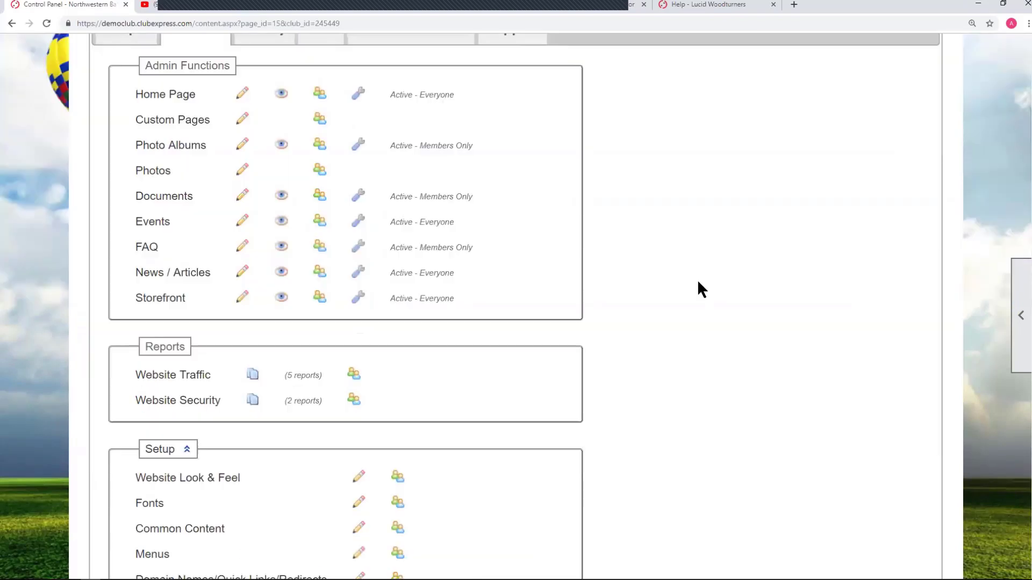
scroll(662, 276, "down", 3)
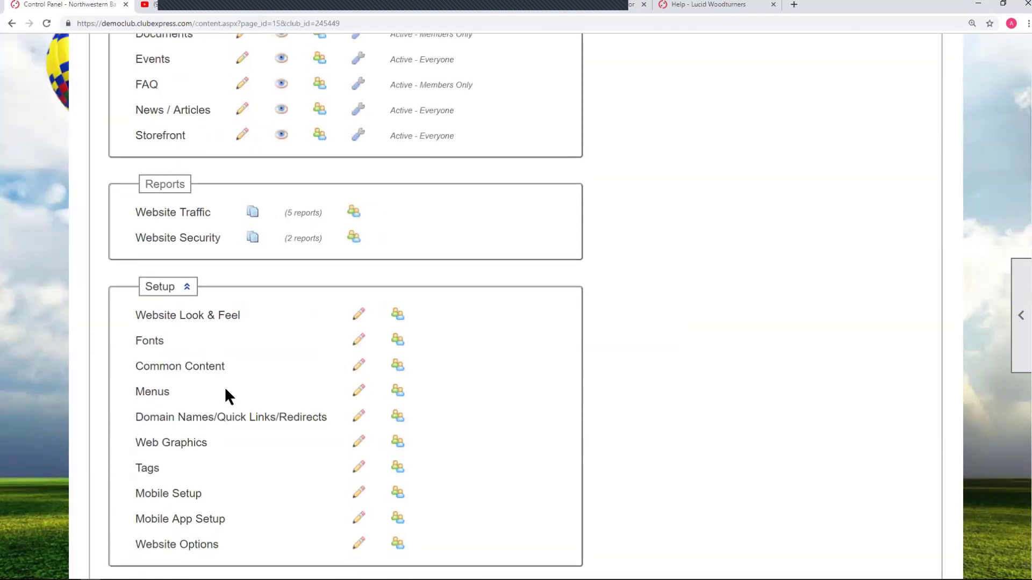
left_click(188, 437)
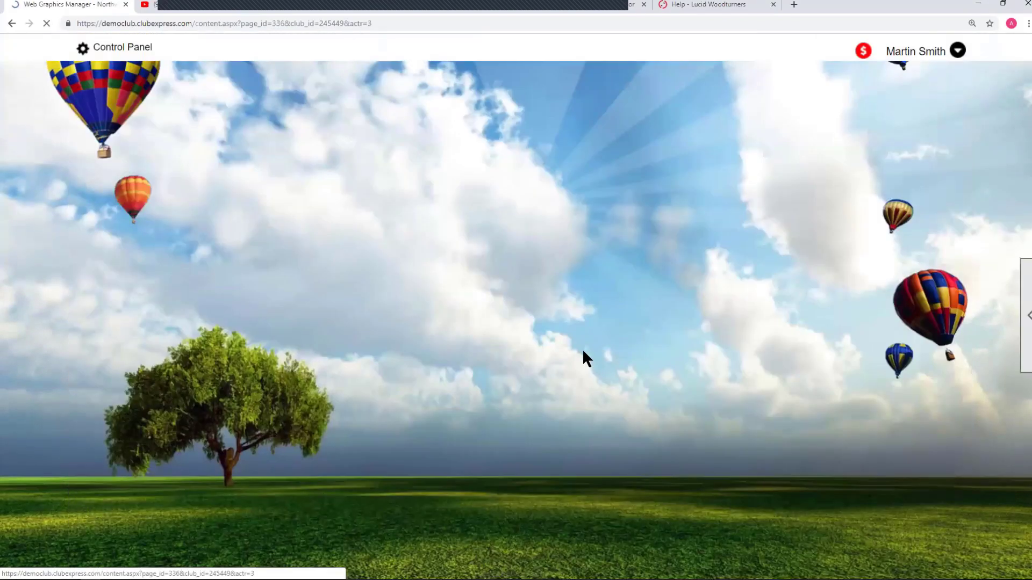
scroll(586, 365, "down", 5)
scroll(537, 366, "down", 3)
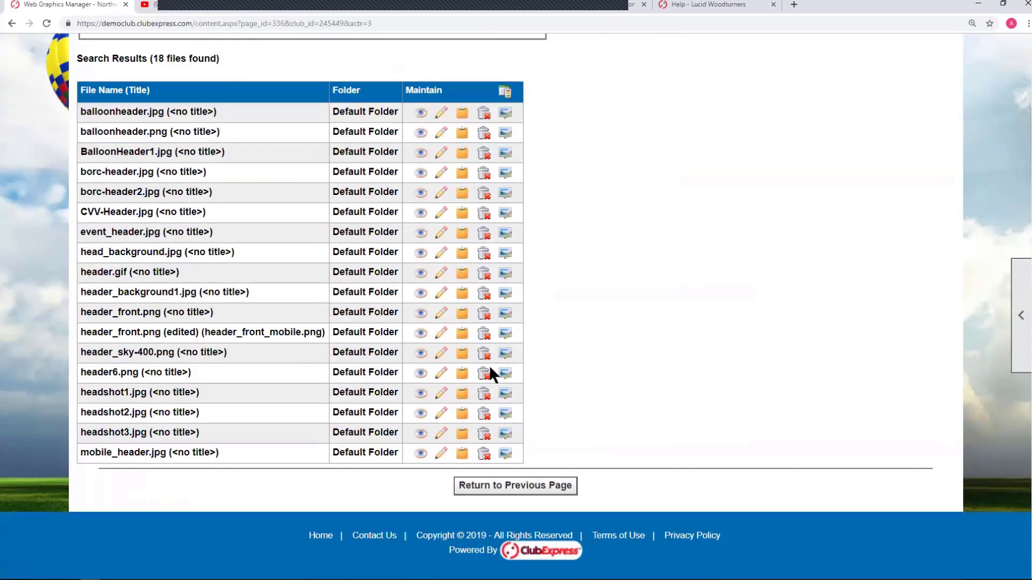
Find nwbc-logo-red.png among the graphics whose file names contain "logo", preview it, and delete it.
scroll(86, 391, "up", 5)
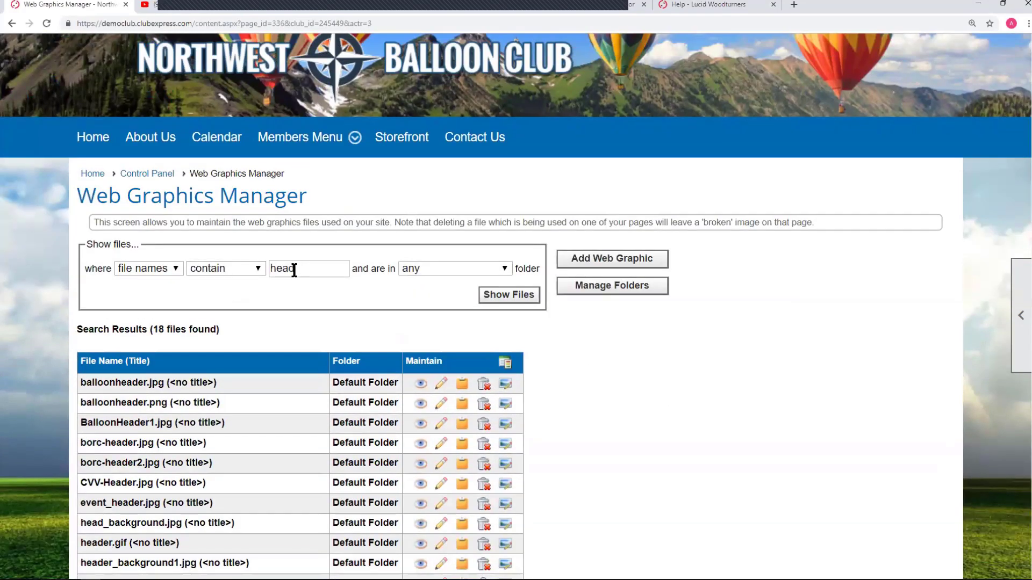
double_click(290, 268)
type("logo")
left_click(489, 295)
scroll(149, 398, "down", 5)
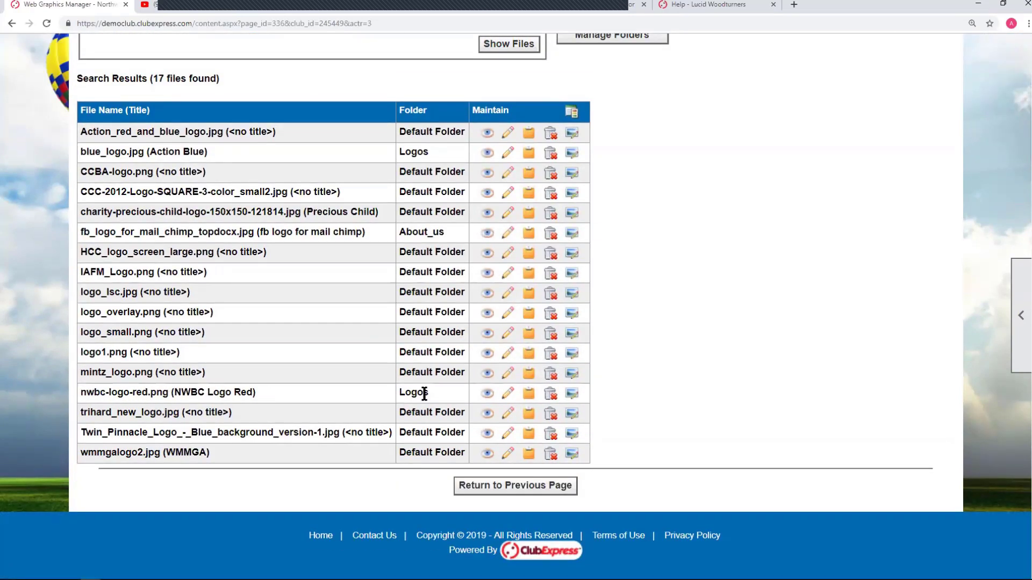
left_click(487, 394)
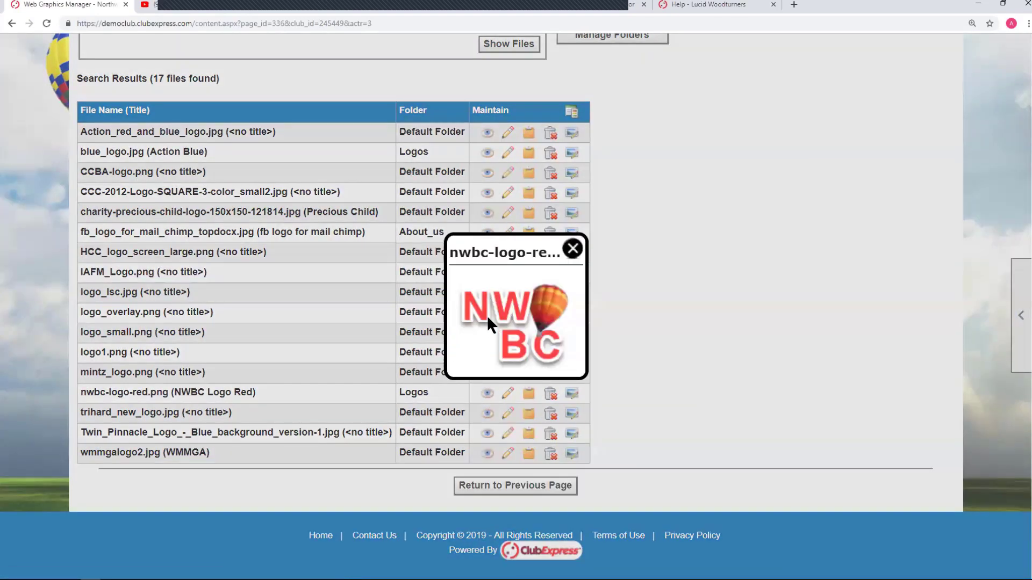
left_click(571, 250)
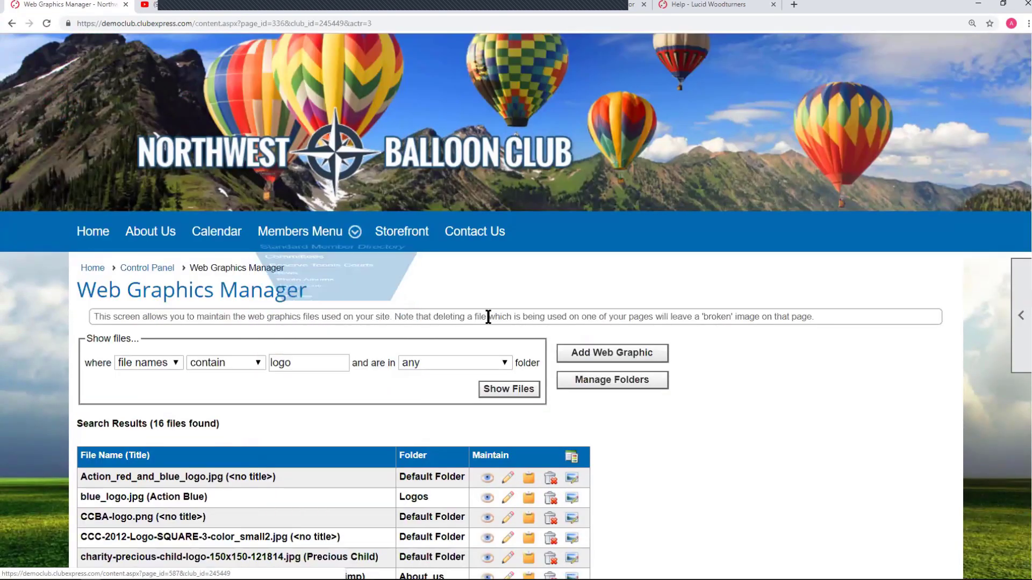
Search the web graphics for file names containing "head" and open the header_front.png preview.
scroll(393, 250, "down", 3)
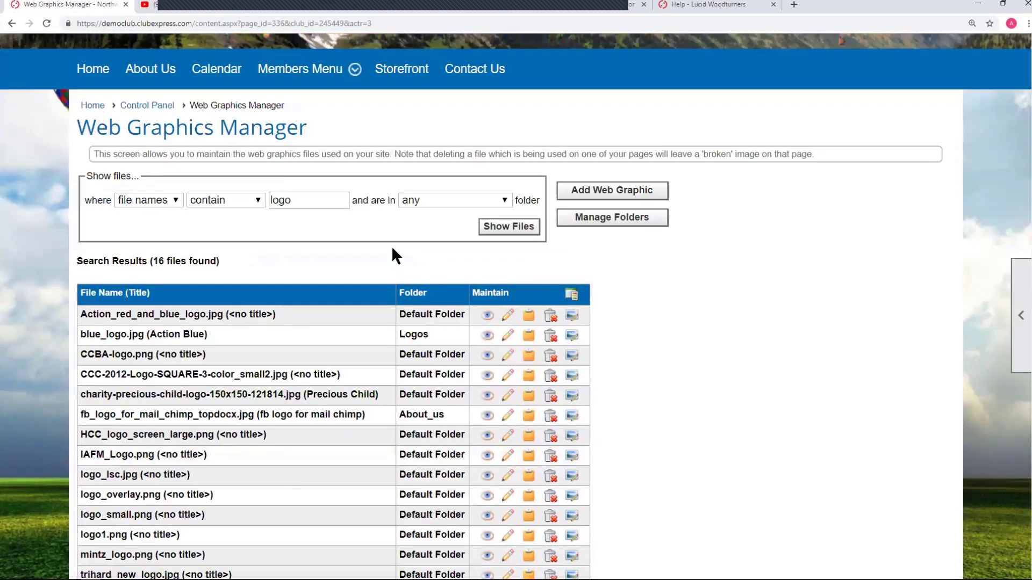
left_click_drag(305, 206, 217, 204)
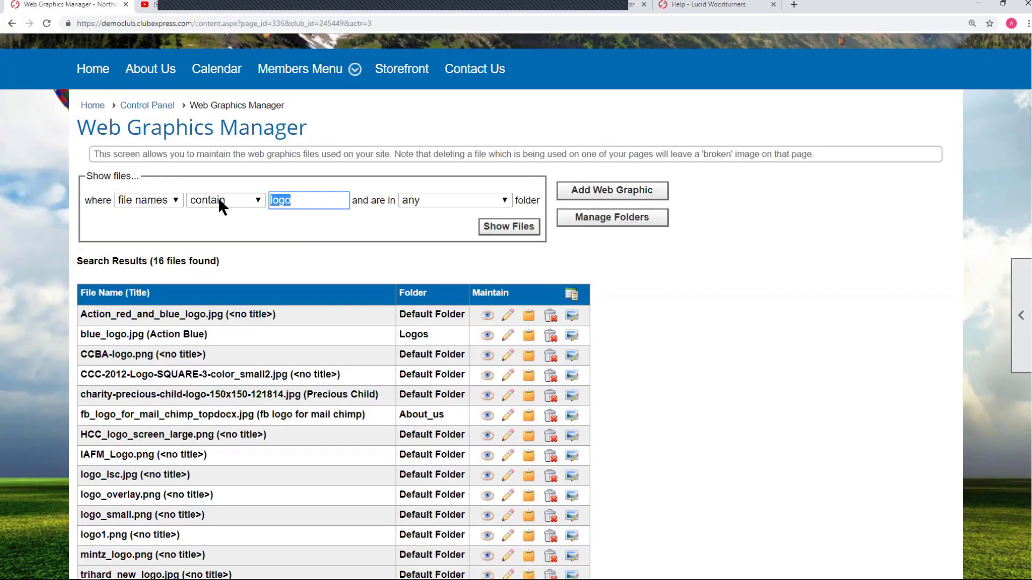
type("head")
left_click(495, 226)
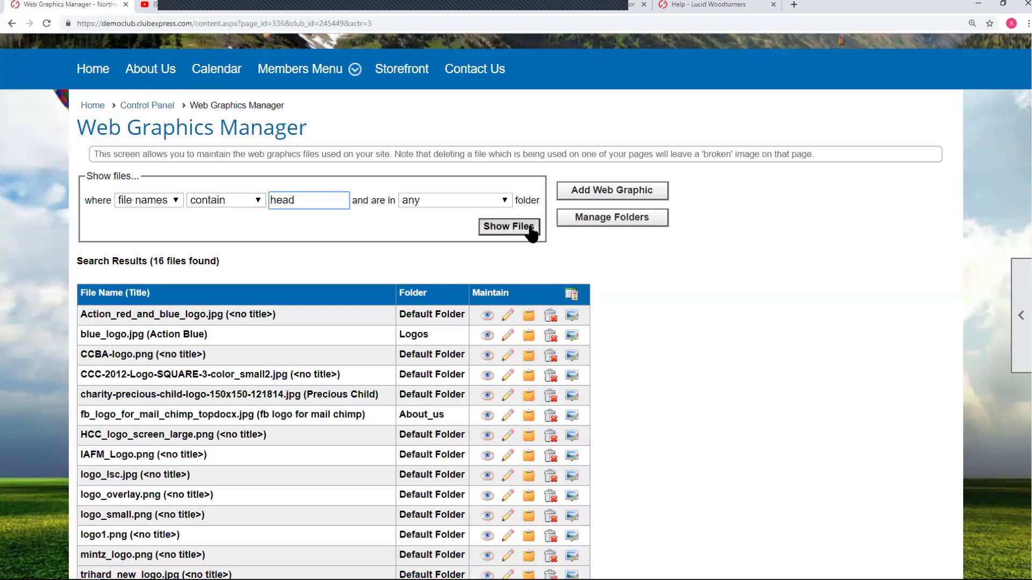
scroll(695, 326, "down", 4)
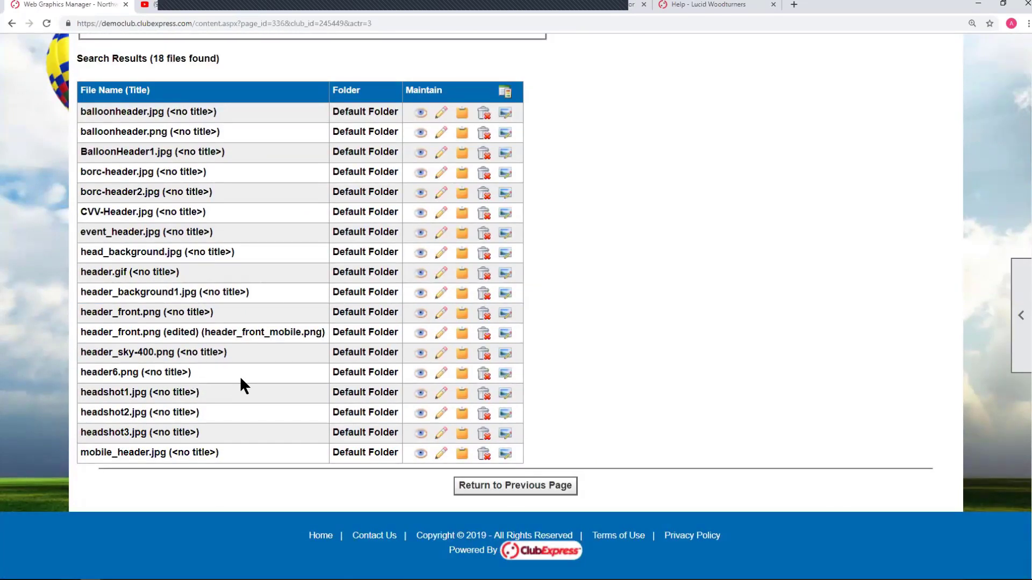
left_click(421, 312)
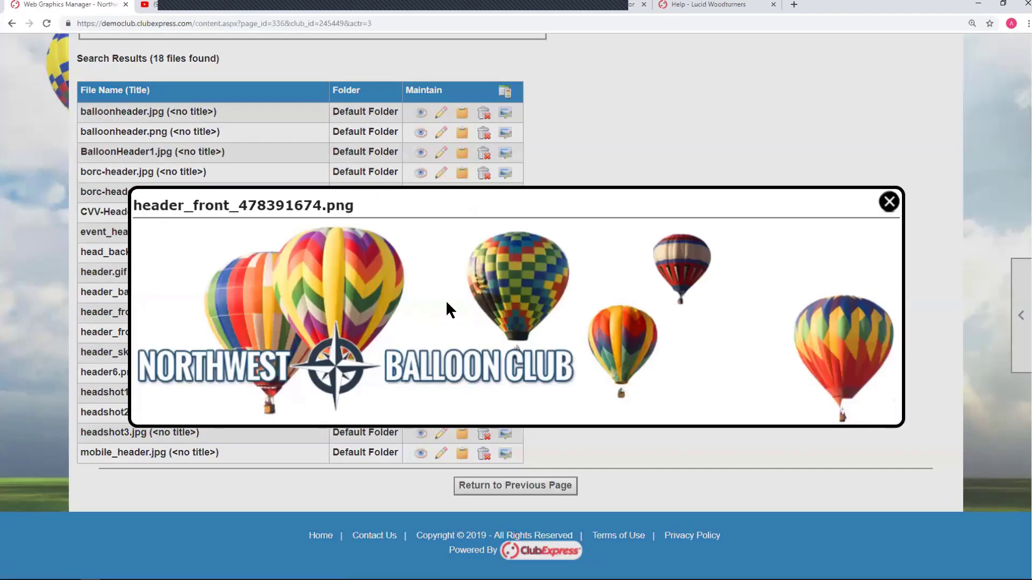
Close the image preview, open header_front.png in the Image Editor and view its full width.
left_click(889, 202)
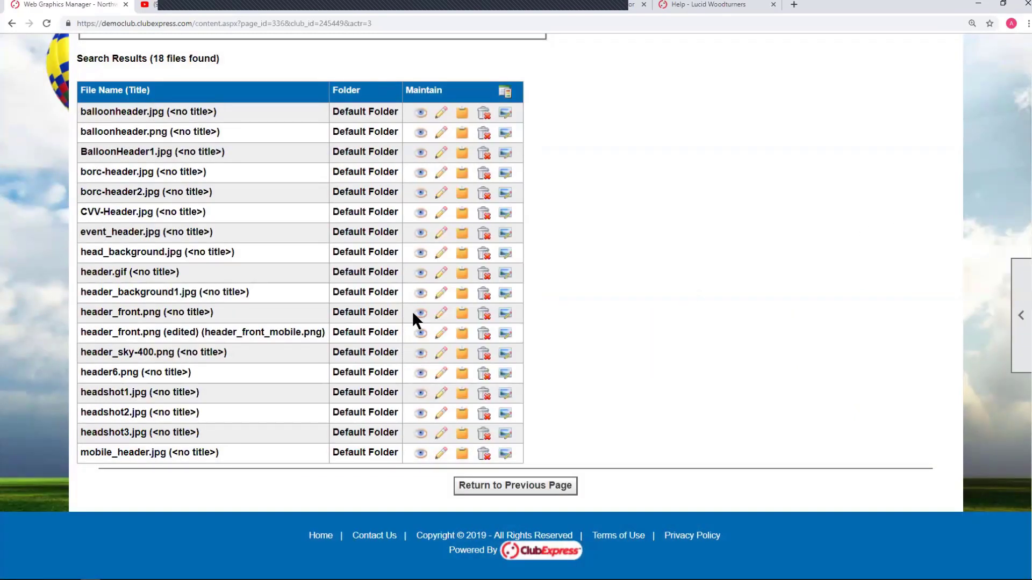
left_click(503, 314)
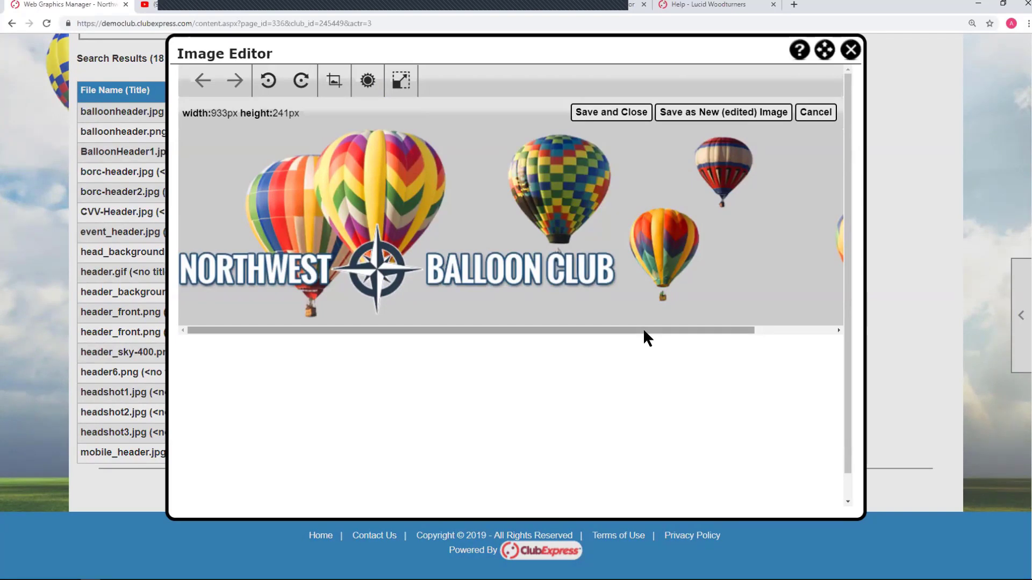
left_click_drag(642, 330, 760, 329)
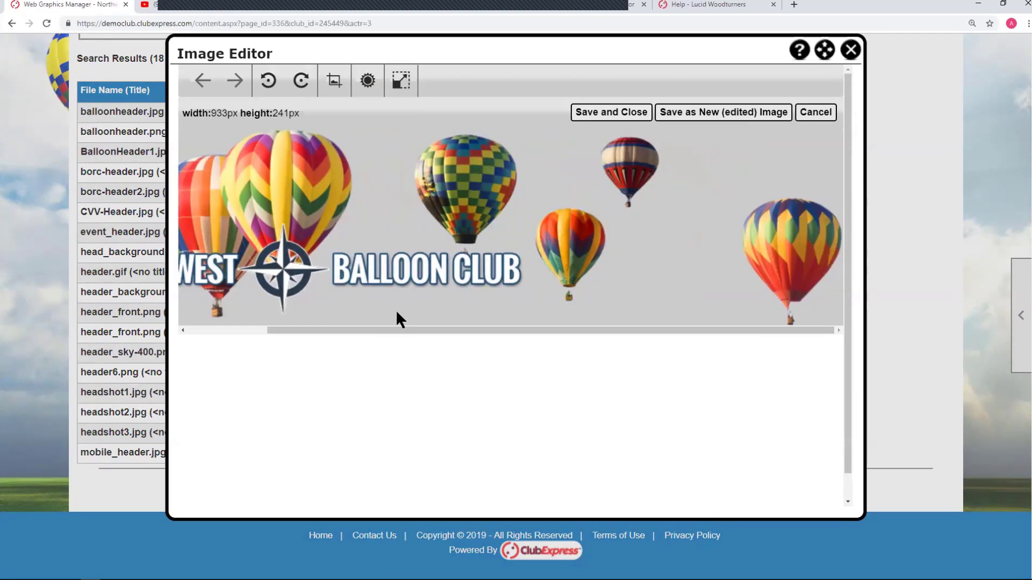
left_click_drag(377, 326, 252, 320)
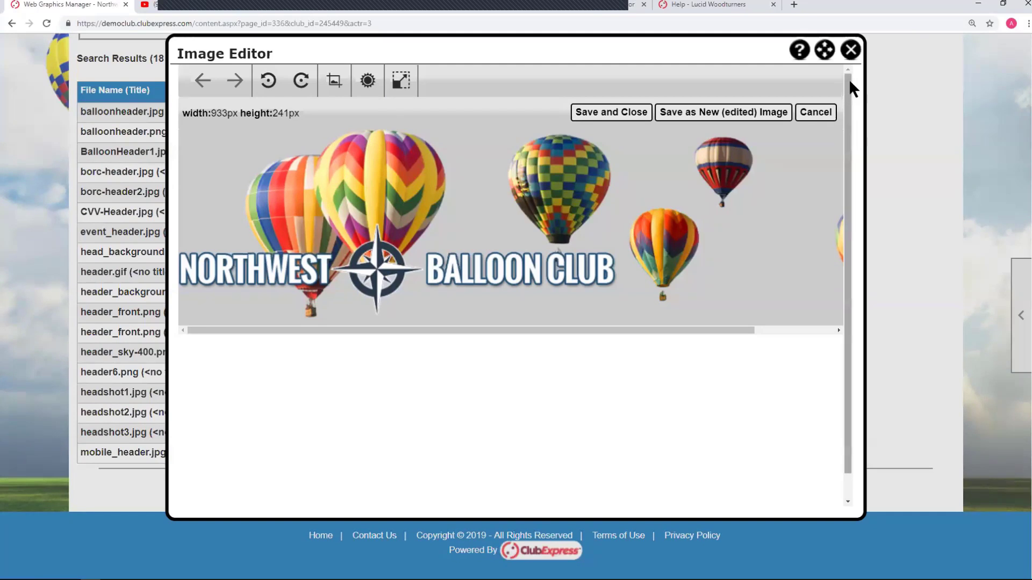
left_click(728, 113)
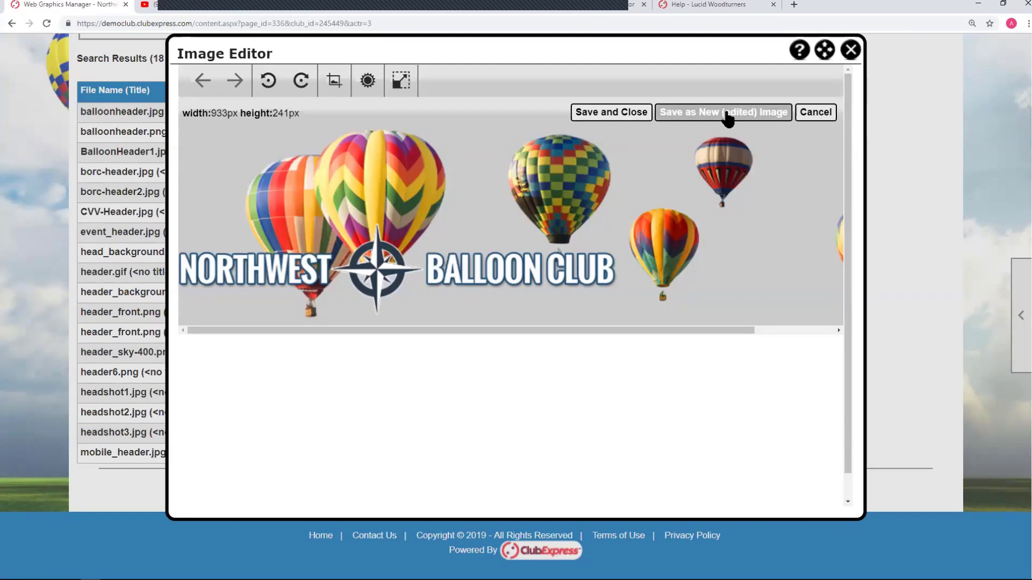
Scale header_front.png down to 720 × 184 px and save it as a new edited image.
left_click(401, 81)
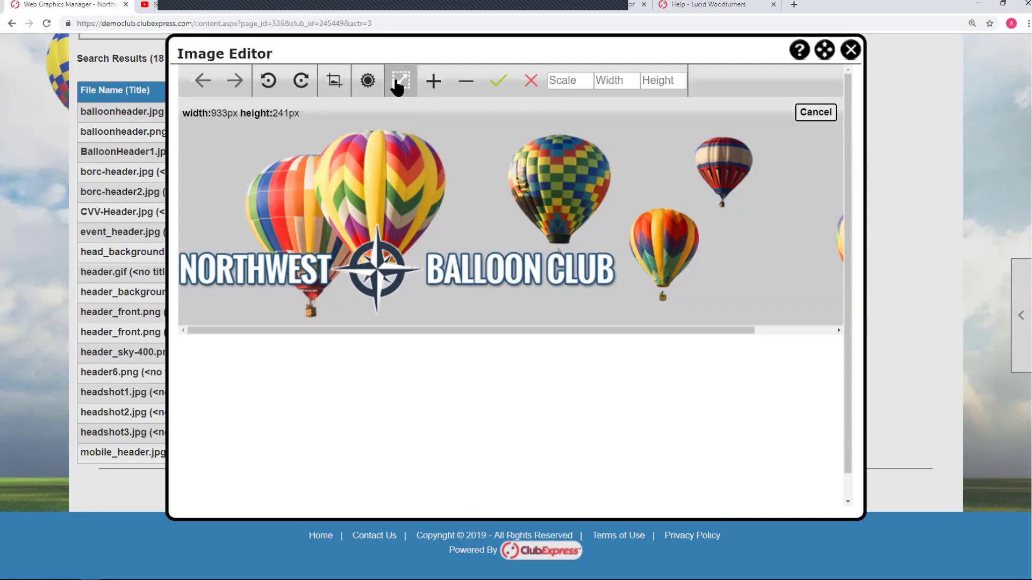
left_click(464, 85)
left_click(465, 85)
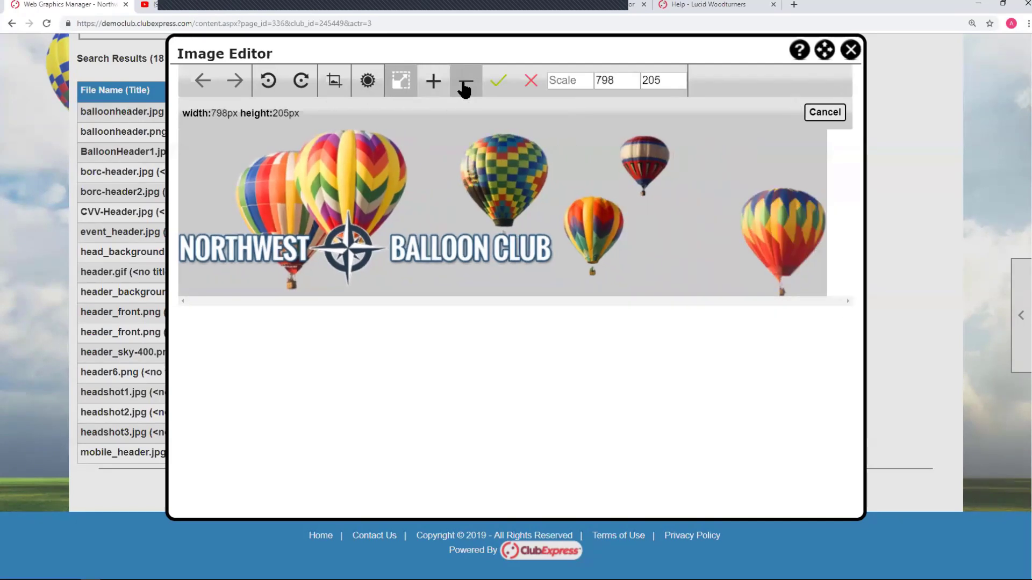
left_click(464, 85)
left_click(464, 85)
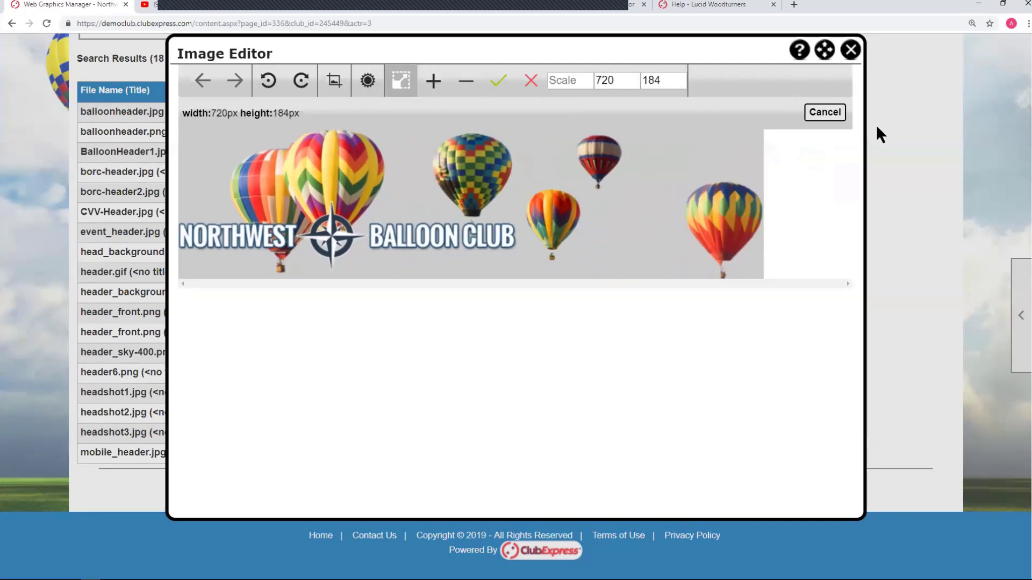
left_click(499, 81)
left_click(747, 114)
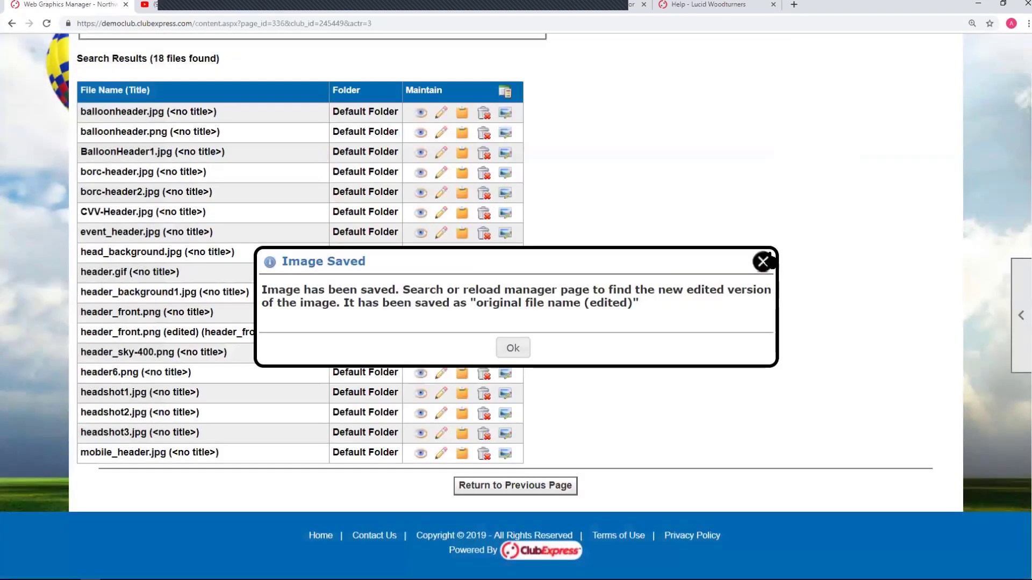
left_click(763, 261)
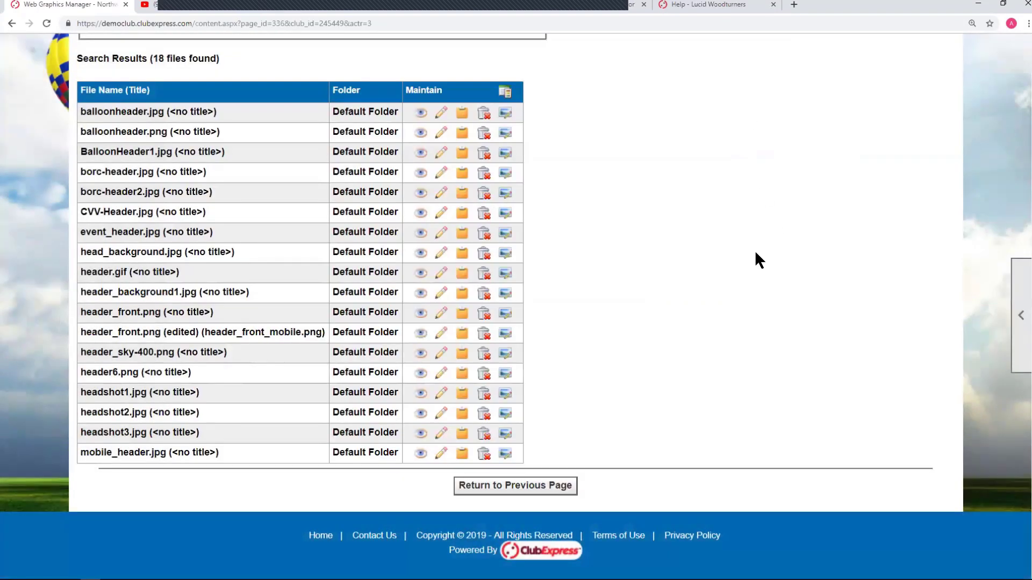
Preview the edited version of header_front.png in the file list and close the preview.
scroll(480, 127, "up", 3)
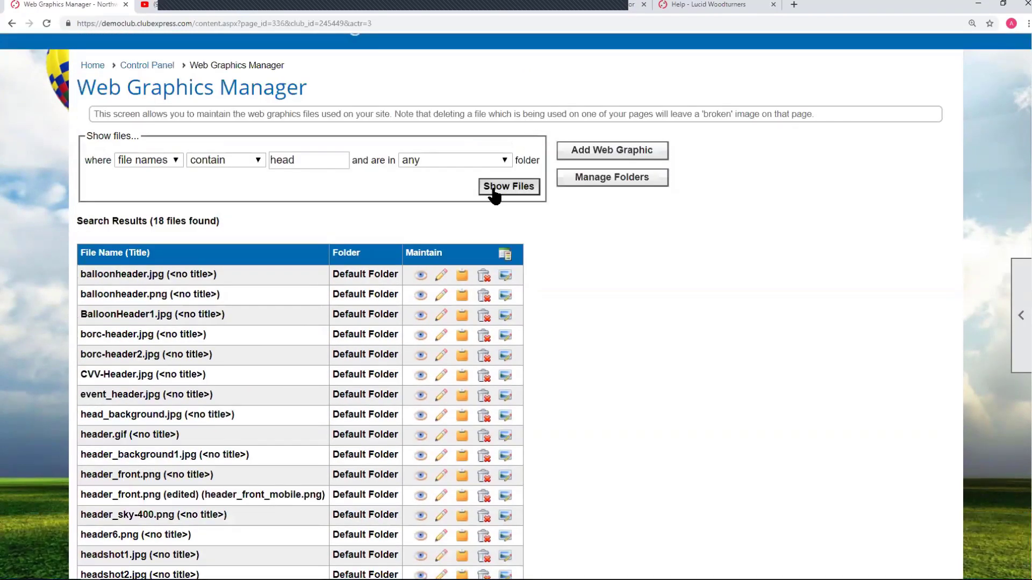
scroll(596, 285, "down", 3)
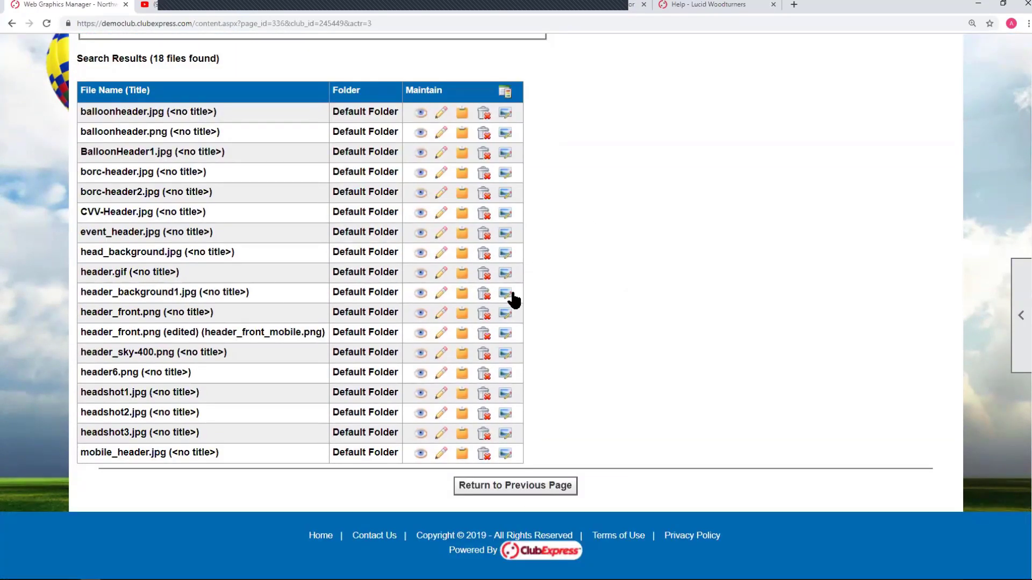
left_click(420, 333)
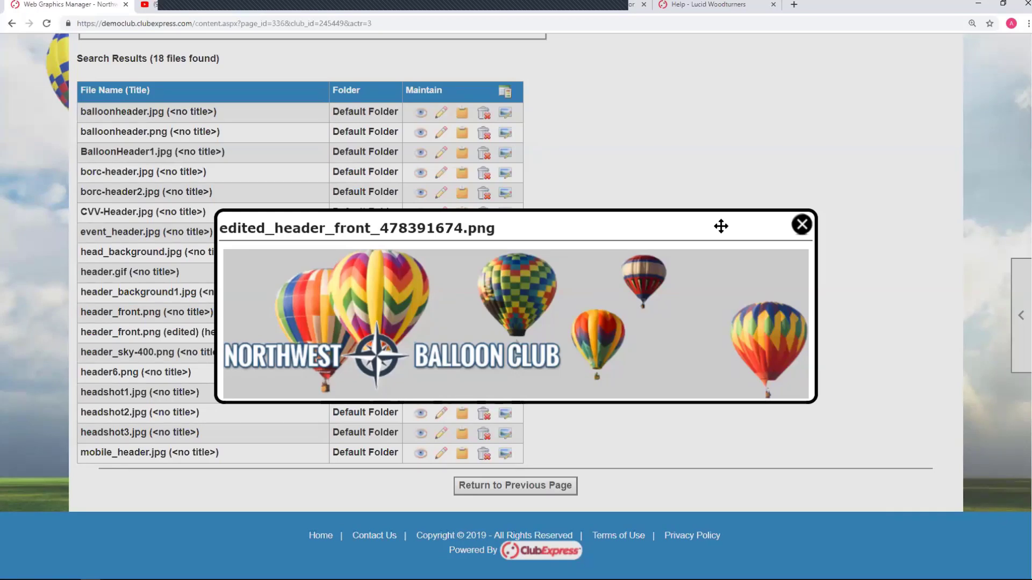
left_click(801, 224)
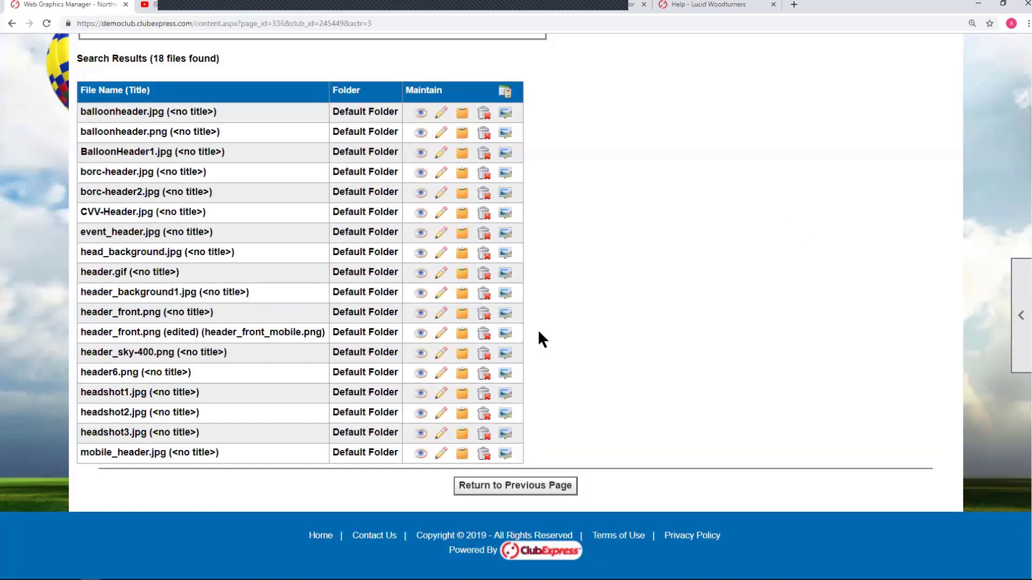
Reopen the original header_front.png in the Image Editor, examine its full width and close the editor unchanged.
left_click(505, 319)
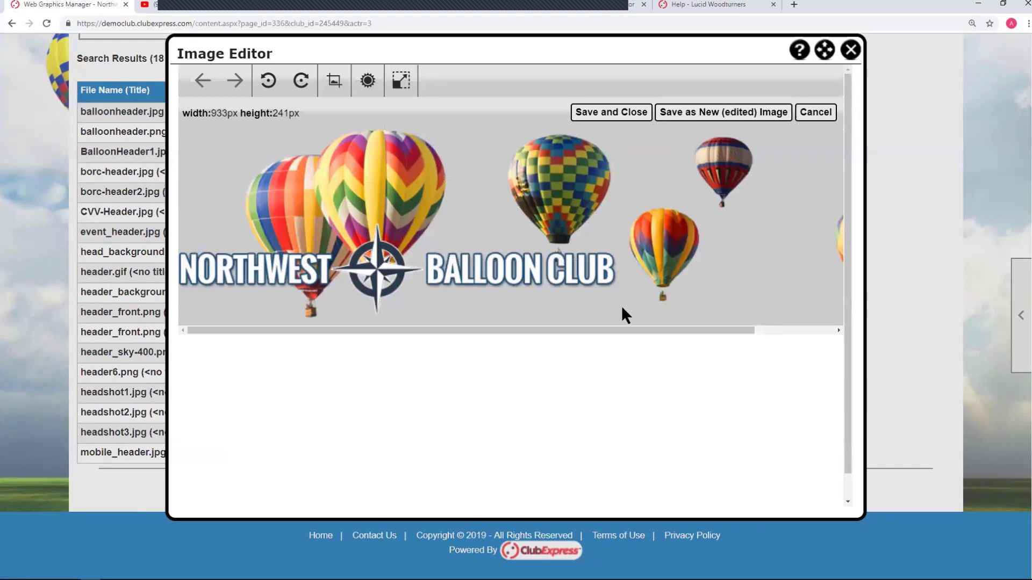
left_click_drag(688, 324, 592, 247)
left_click_drag(648, 322, 711, 326)
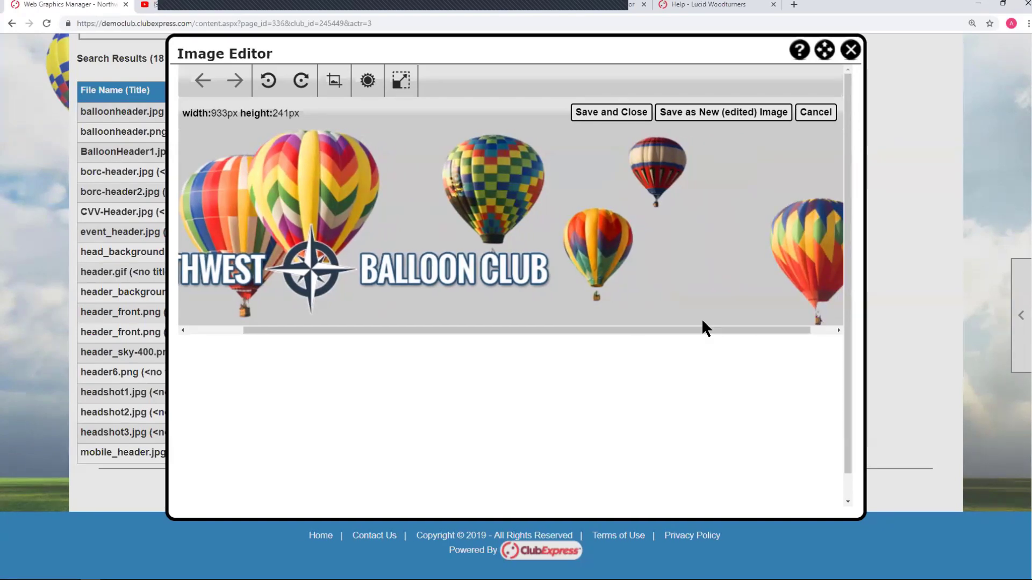
left_click(850, 49)
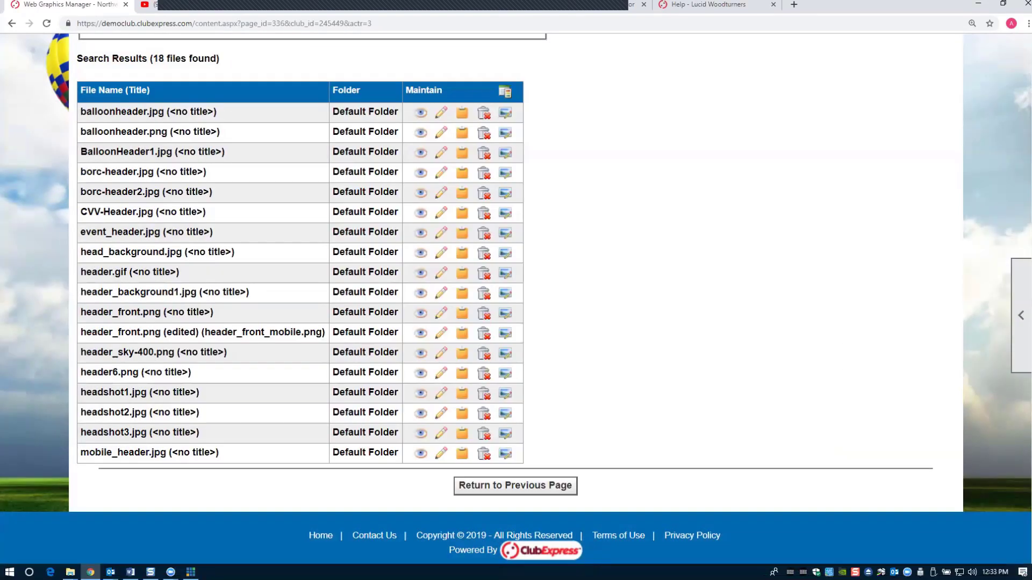
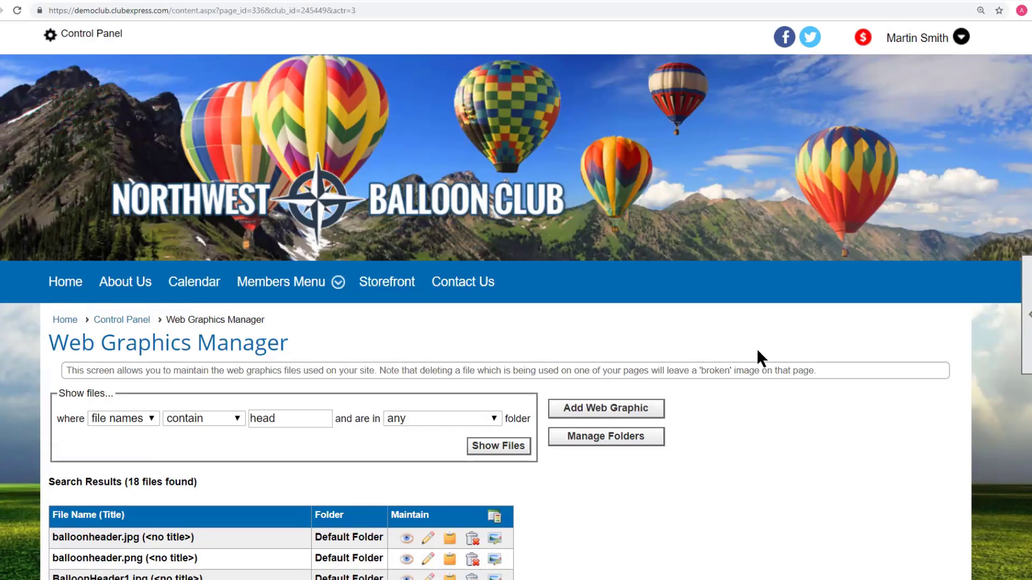
Go to the Photo Manager from the Control Panel and look through the listed balloon photos.
scroll(763, 427, "down", 4)
scroll(742, 396, "up", 4)
scroll(738, 456, "down", 3)
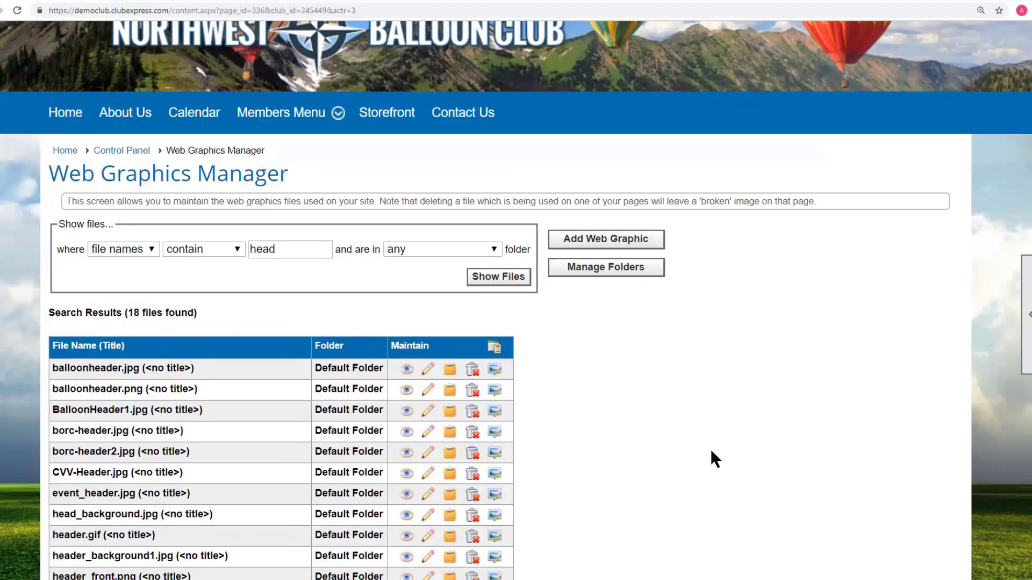
scroll(710, 449, "up", 1)
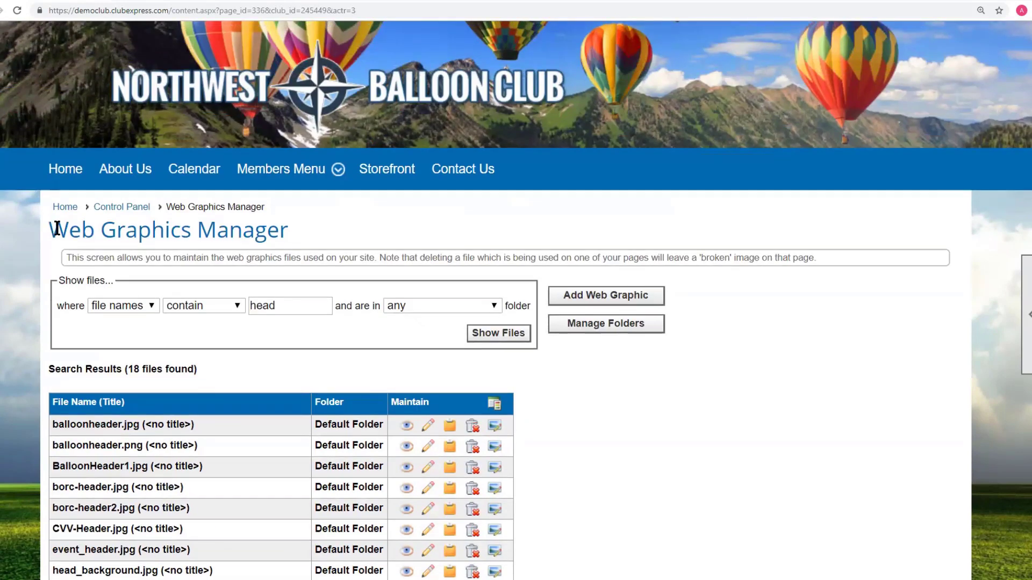
left_click(127, 207)
scroll(341, 357, "down", 5)
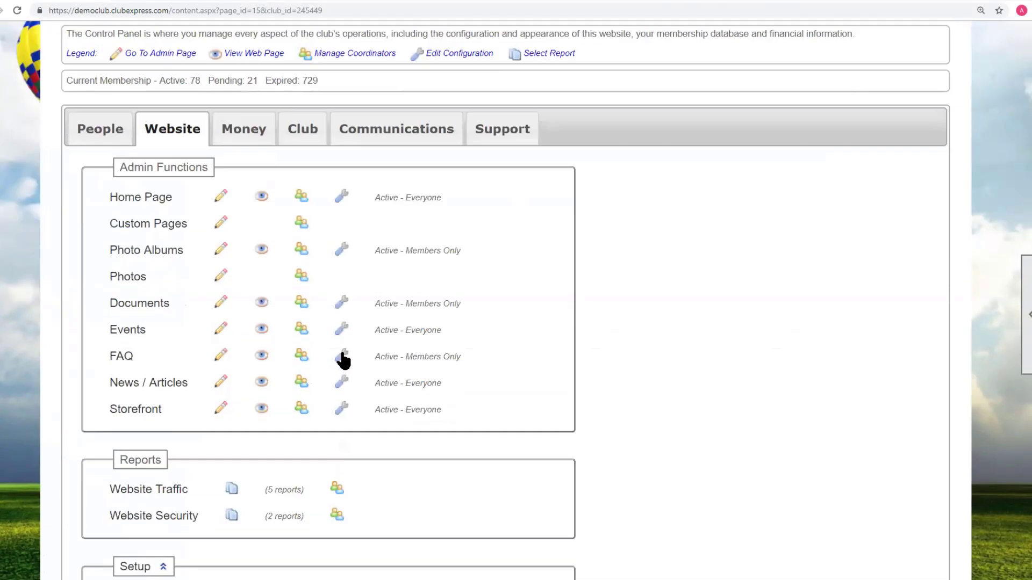
left_click(119, 276)
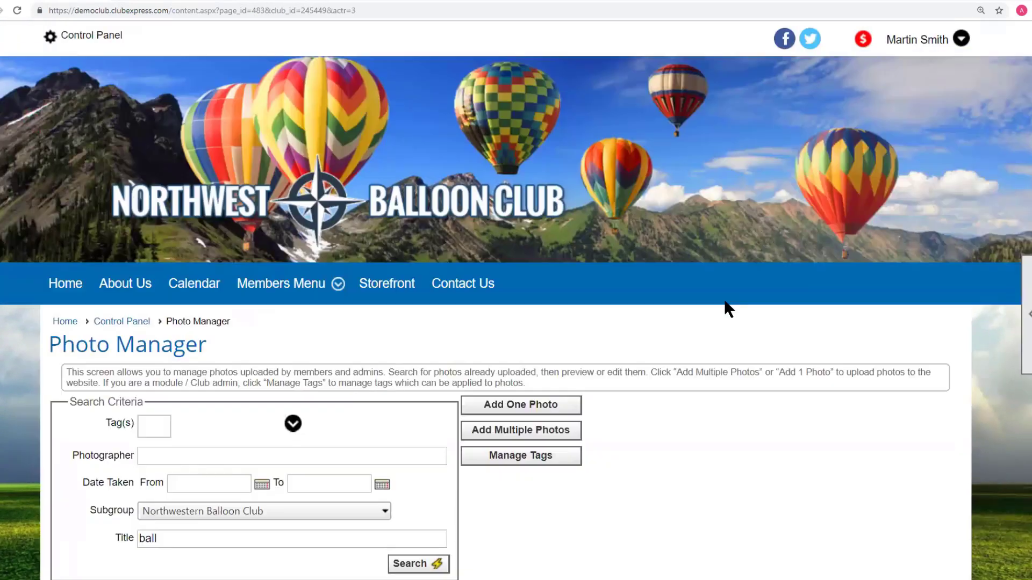
scroll(724, 298, "down", 6)
scroll(172, 179, "down", 5)
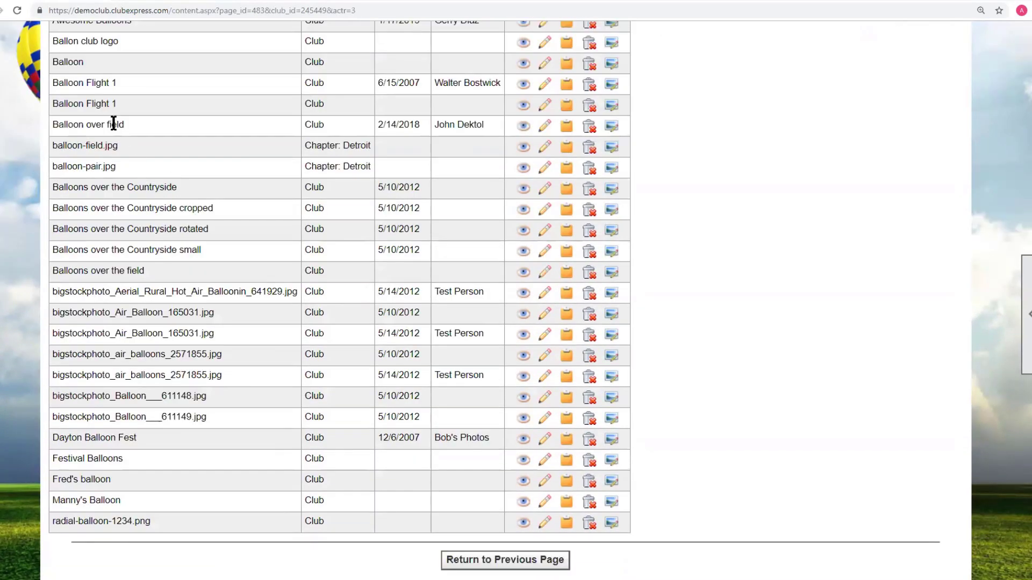
scroll(186, 86, "up", 1)
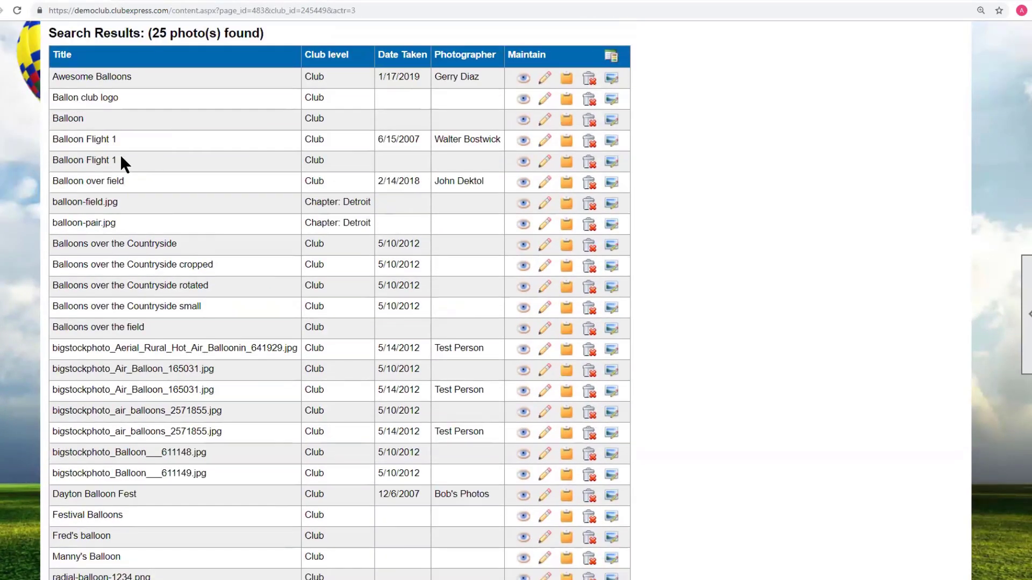
Preview the "Balloon over field" photo, bring up the dialog for saving it as a JPEG, and close both without saving.
left_click(523, 183)
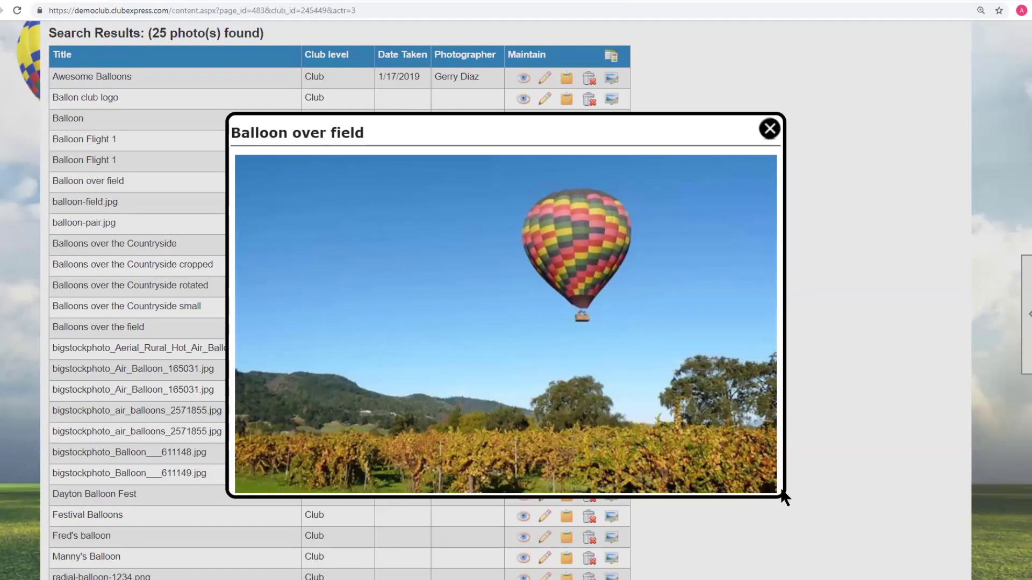
right_click(439, 297)
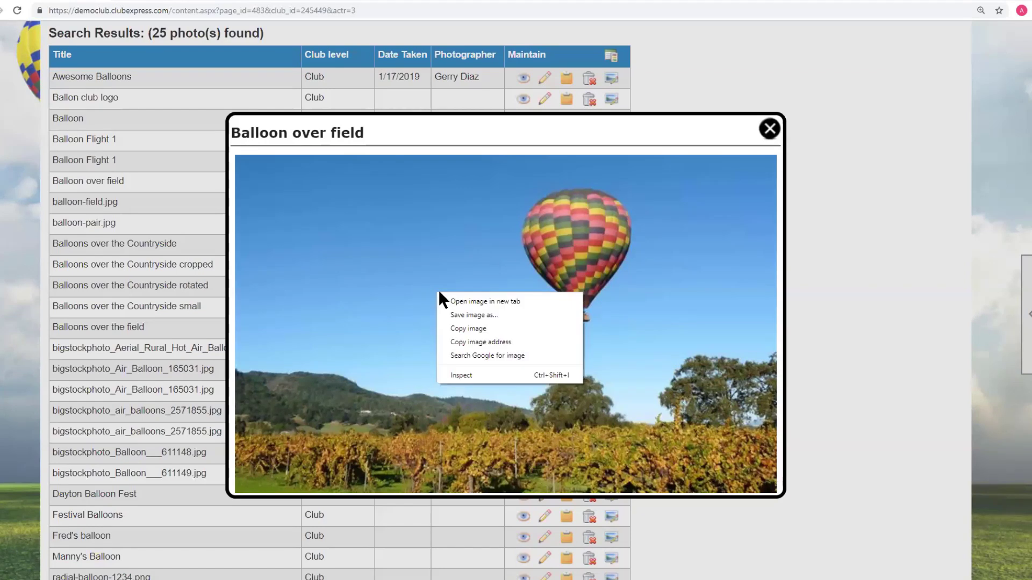
left_click(462, 314)
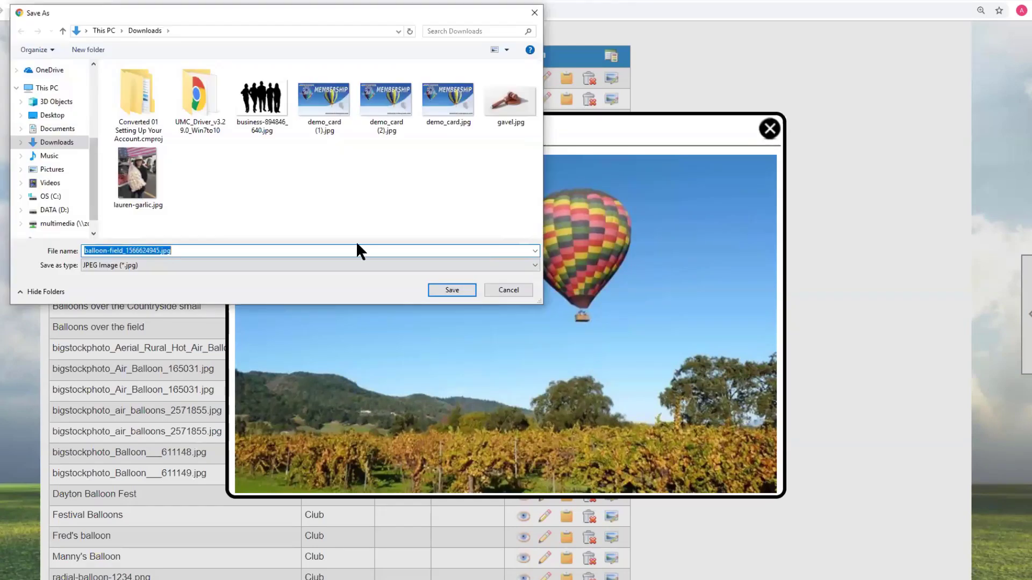
left_click(514, 289)
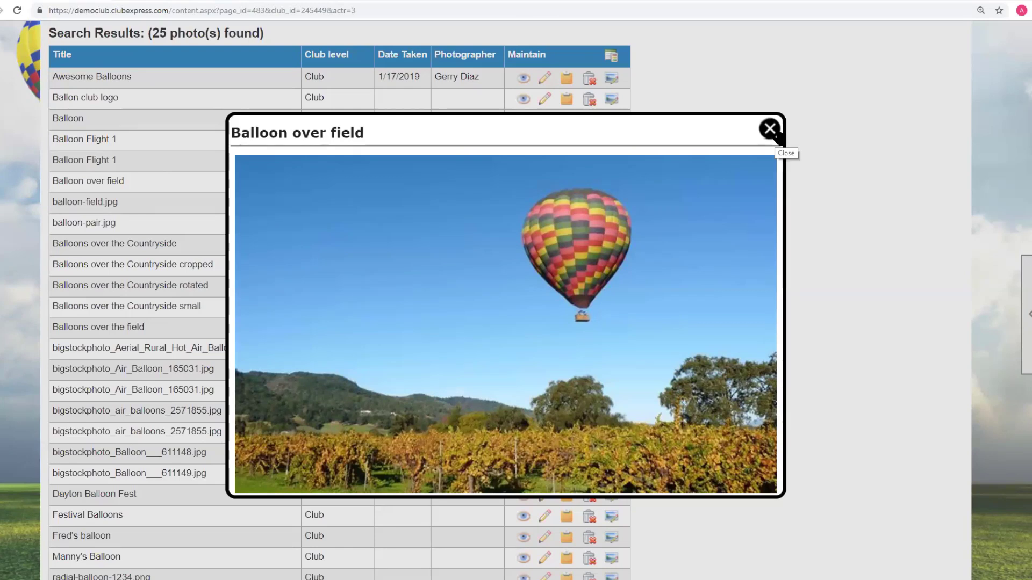
left_click(772, 132)
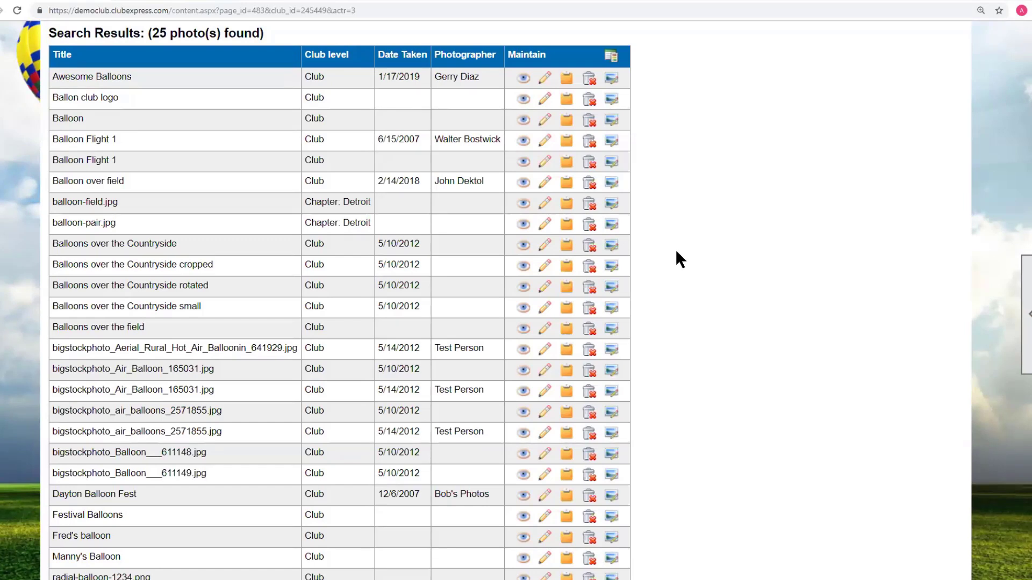
Open the members' Photo Albums page and look over the Ballooning and Social Events albums.
scroll(674, 250, "up", 6)
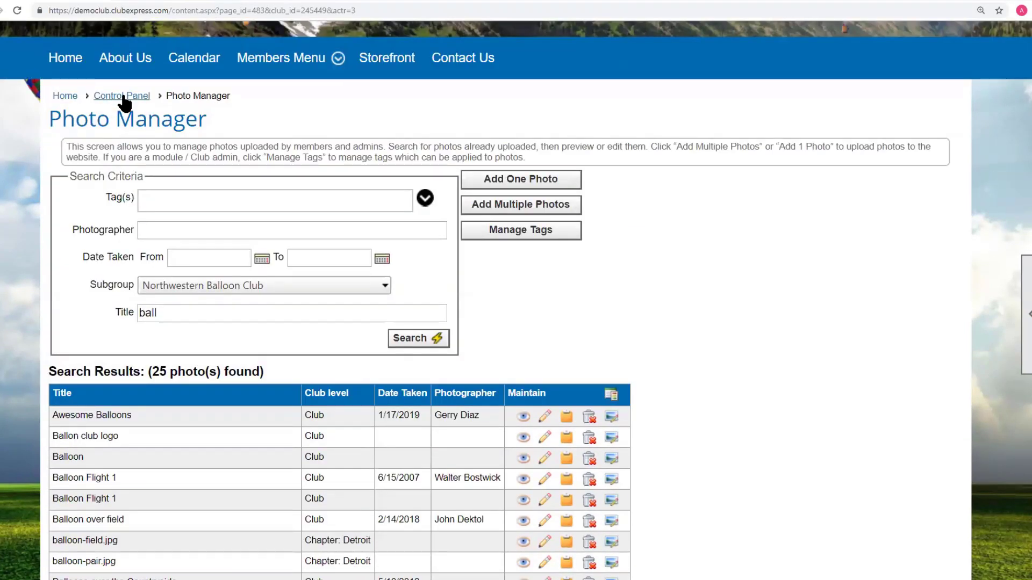
left_click(123, 97)
mouse_move(280, 287)
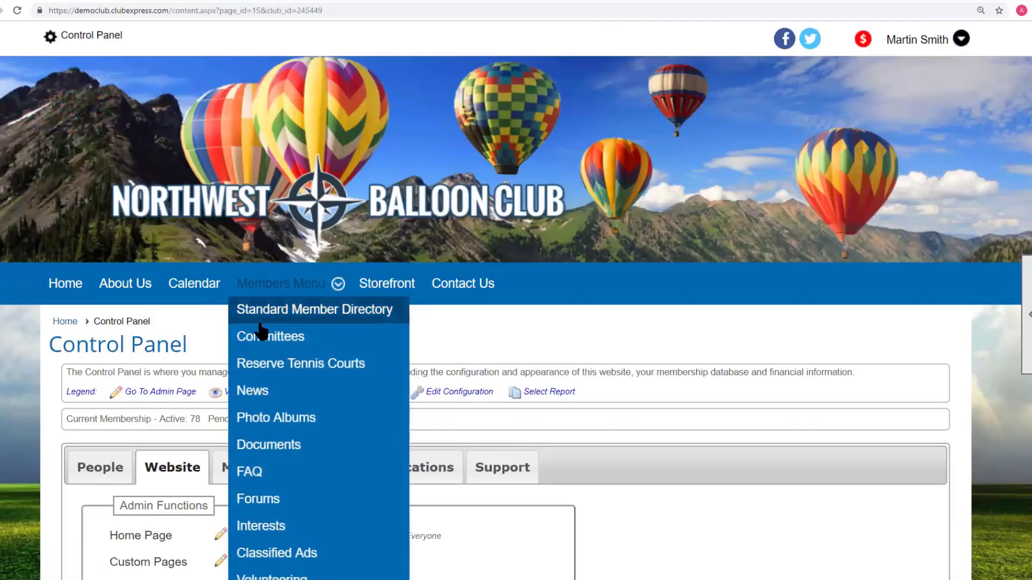
left_click(274, 419)
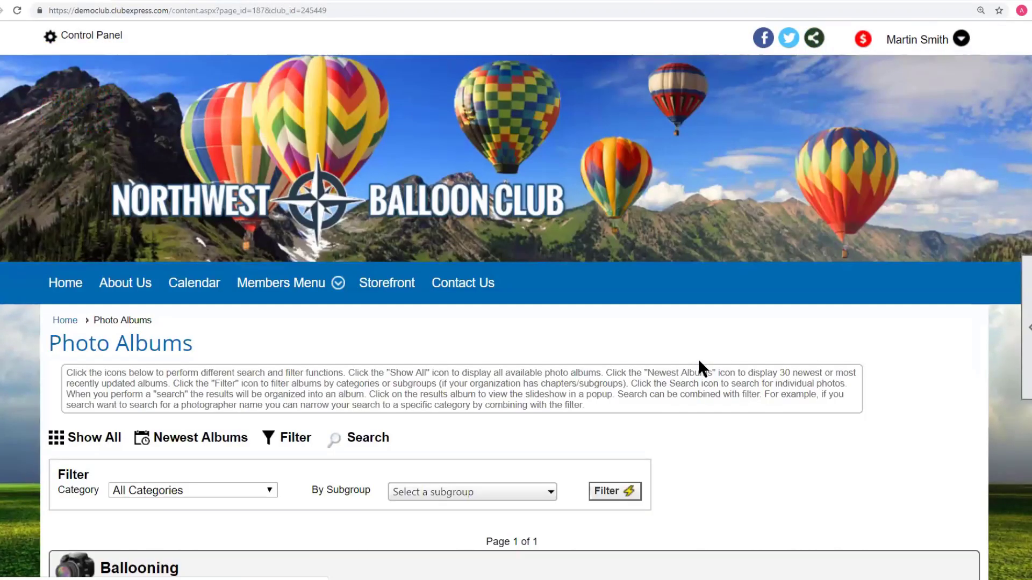
scroll(697, 357, "down", 9)
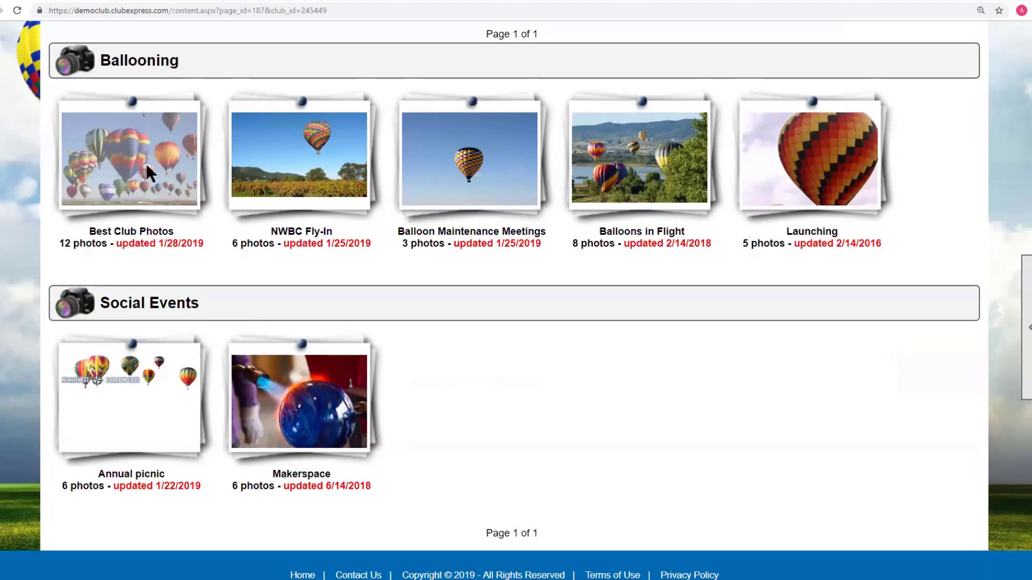
Open the Best Club Photos album and advance the slideshow to the fourth photo.
left_click(131, 157)
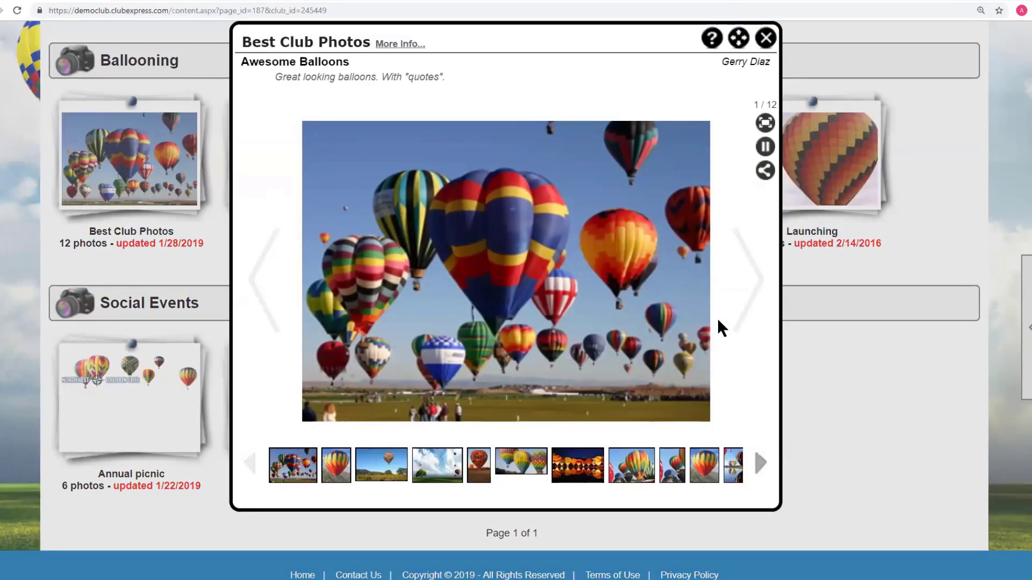
left_click(752, 300)
left_click(751, 300)
left_click(751, 300)
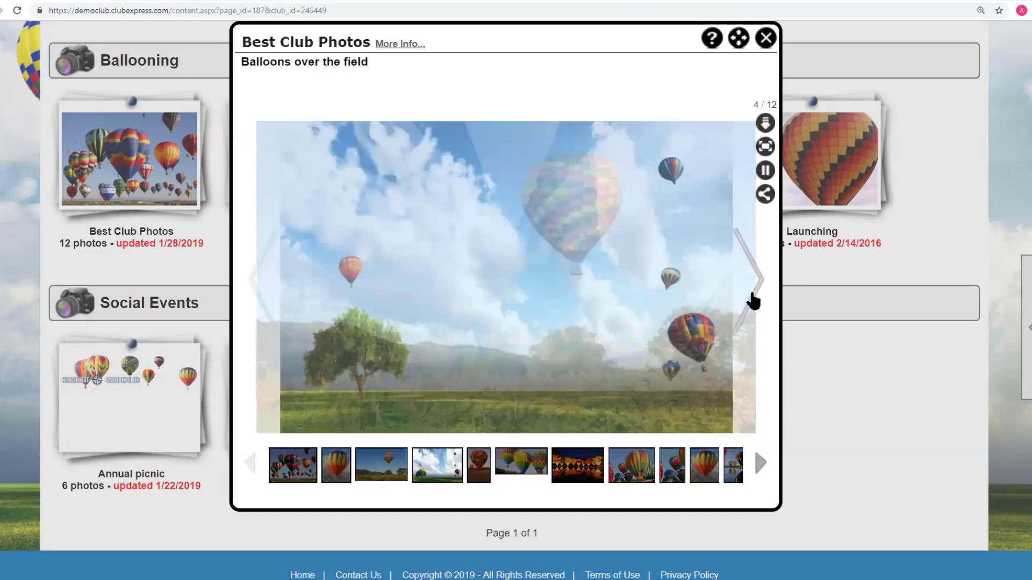
View the fifth photo, return to "Balloons over the field", and reposition the slideshow popup over the albums page.
left_click(750, 300)
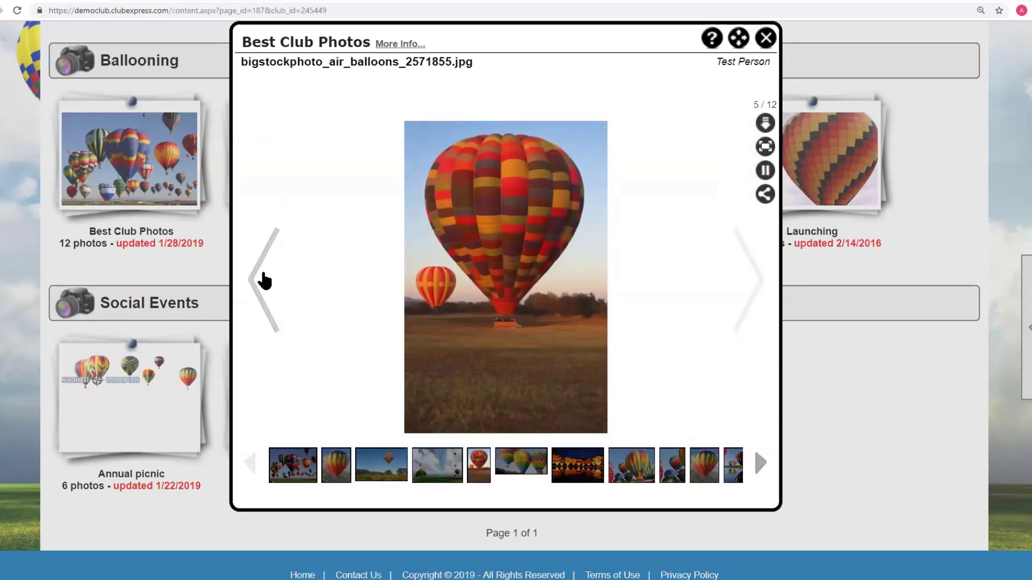
left_click(266, 284)
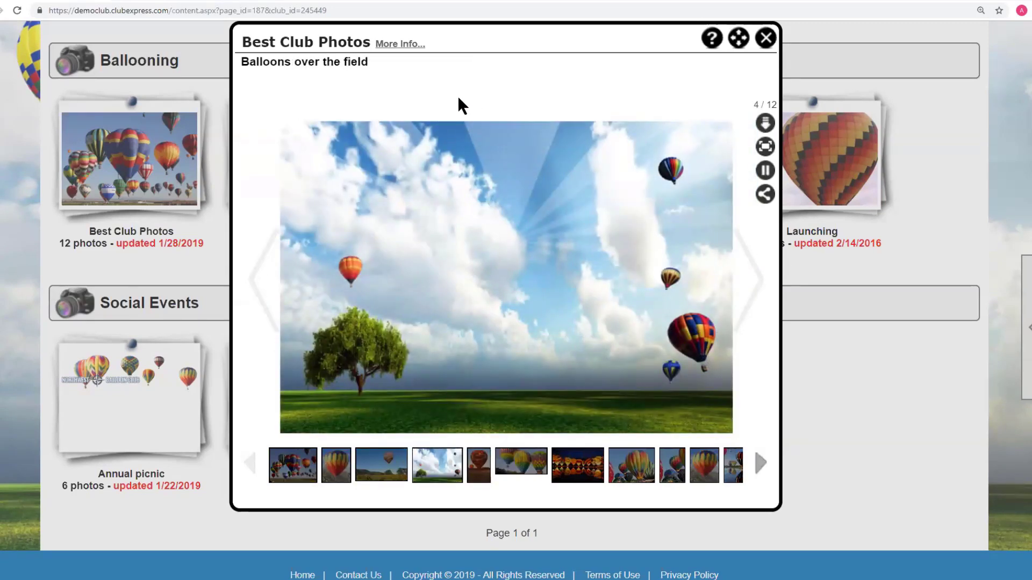
left_click_drag(438, 38, 463, 34)
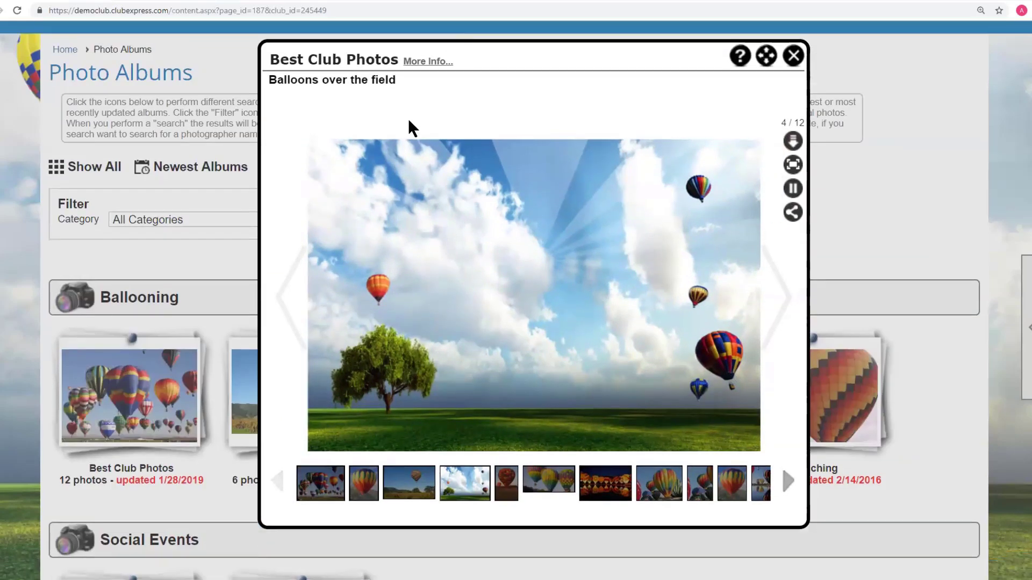
Check the image-saving options on the "Balloons over the field" photo and its thumbnail, and close the album slideshow.
right_click(462, 185)
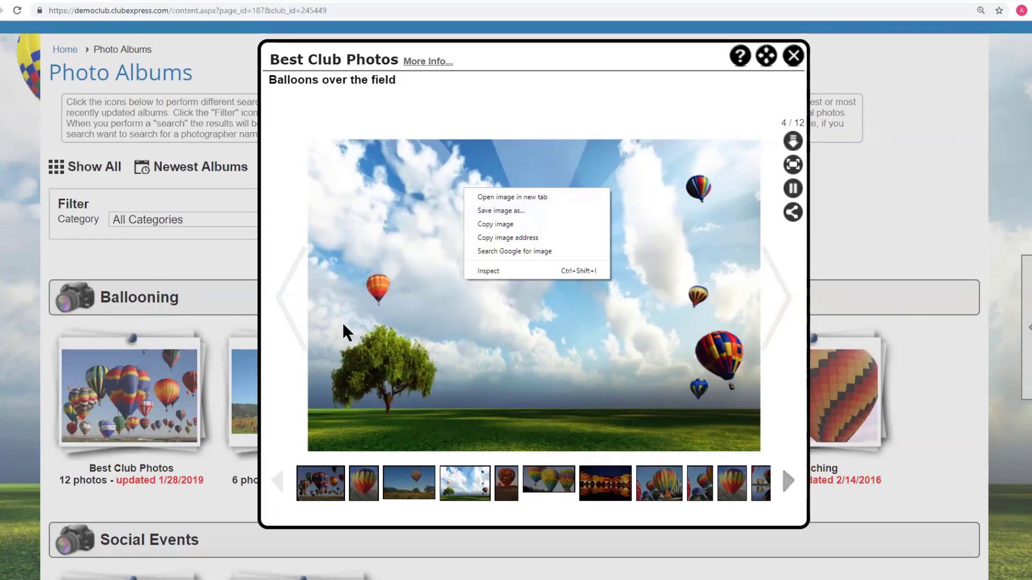
left_click(421, 221)
right_click(458, 484)
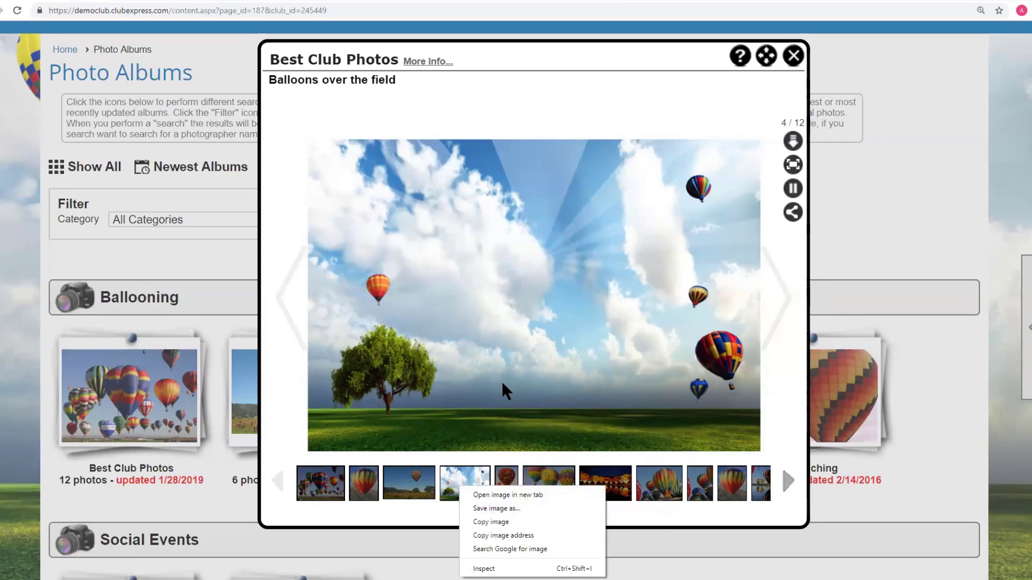
left_click(521, 130)
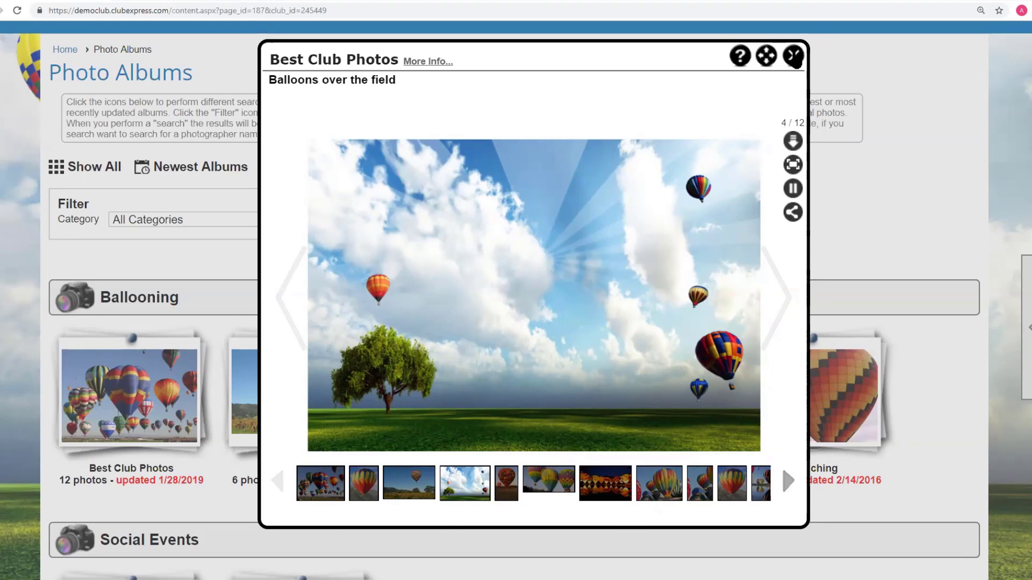
left_click(794, 56)
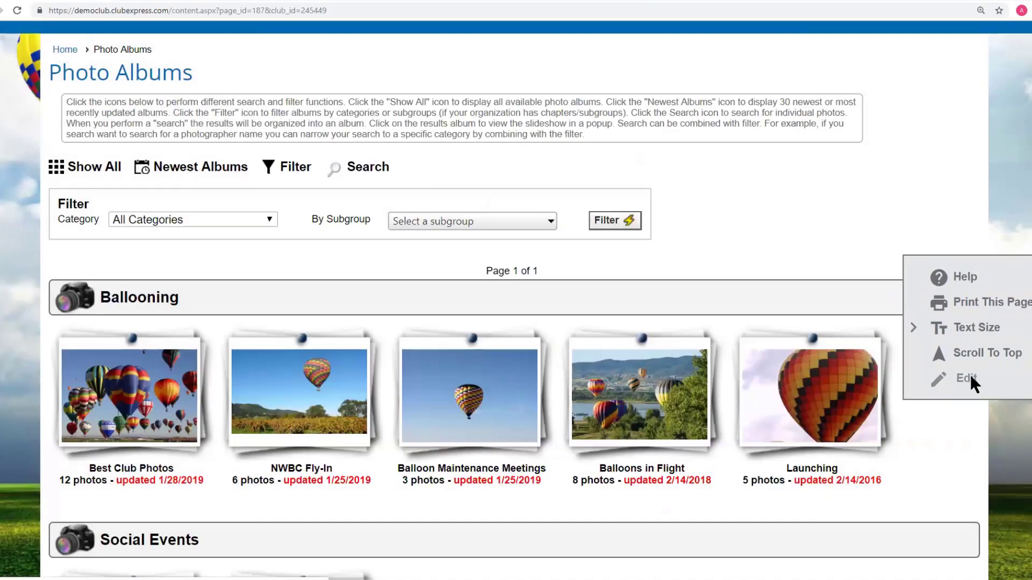
Open the Best Club Photos album for editing from the Photo Album Manager and look through its photos.
left_click(911, 381)
scroll(305, 341, "down", 7)
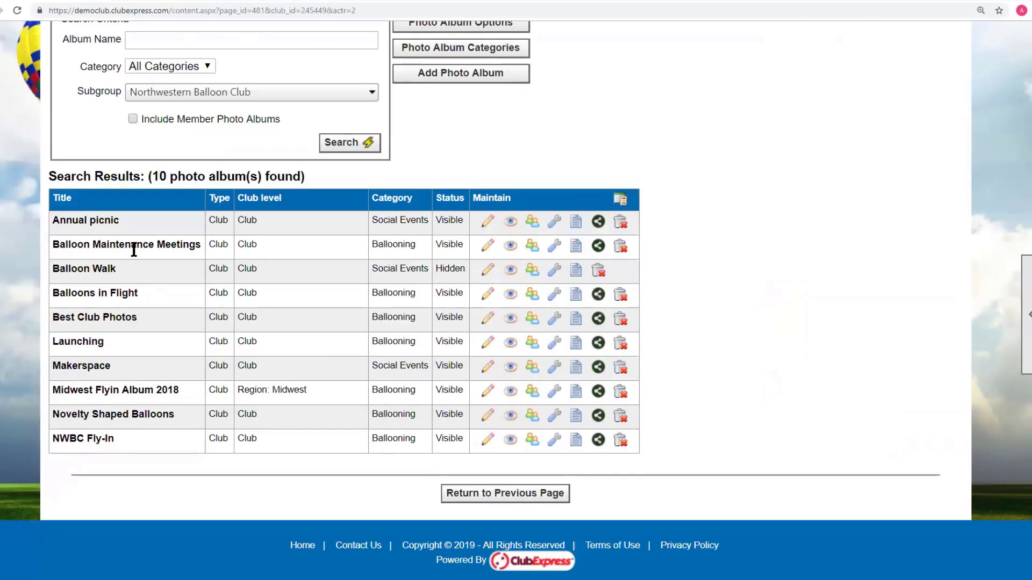
left_click(488, 323)
scroll(729, 342, "down", 5)
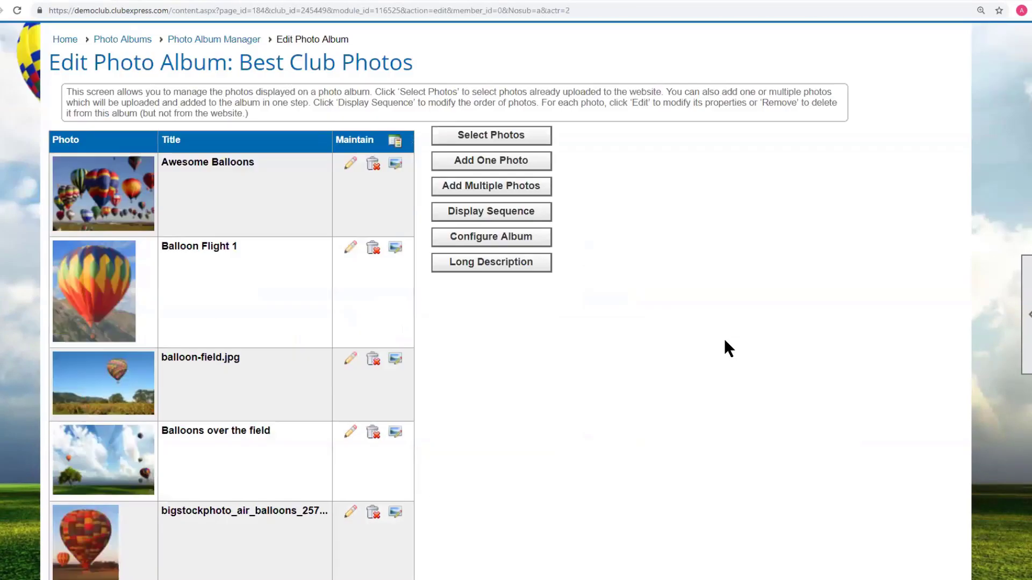
scroll(716, 341, "down", 2)
scroll(716, 341, "up", 2)
scroll(716, 342, "down", 10)
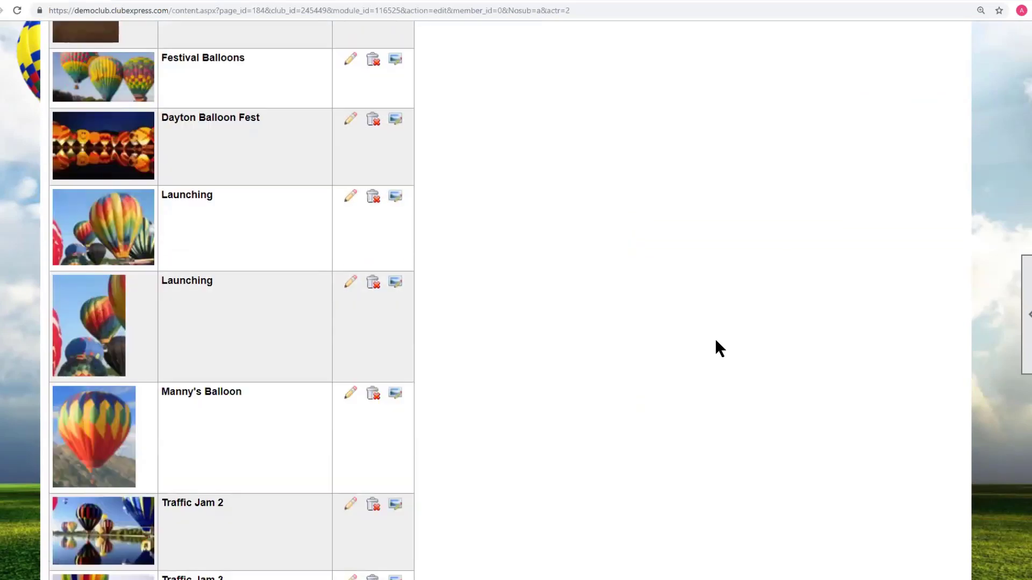
scroll(716, 341, "up", 10)
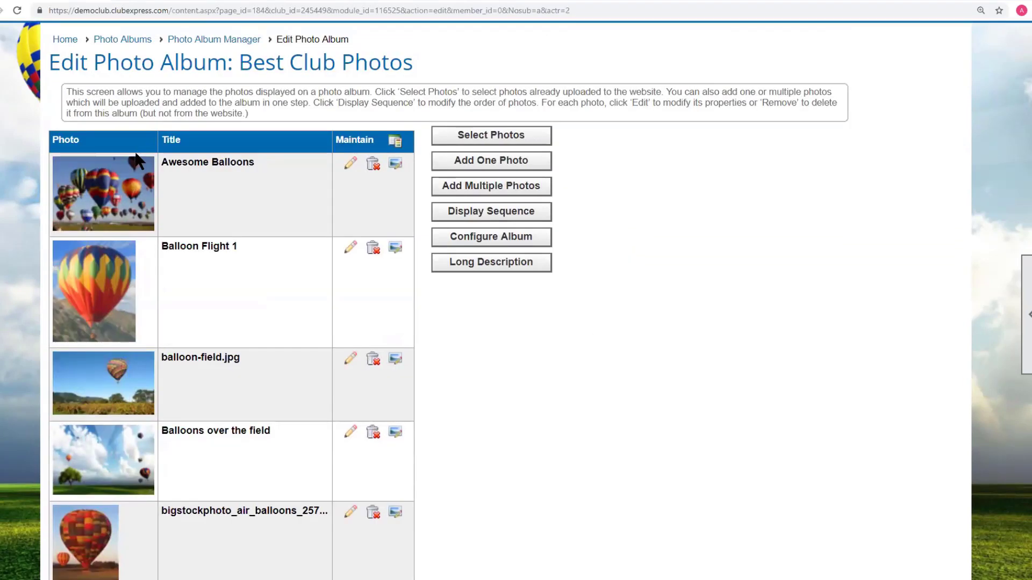
Try the Allow Download of Hi-Res Version option in the Awesome Balloons photo's properties and cancel without saving.
left_click(350, 163)
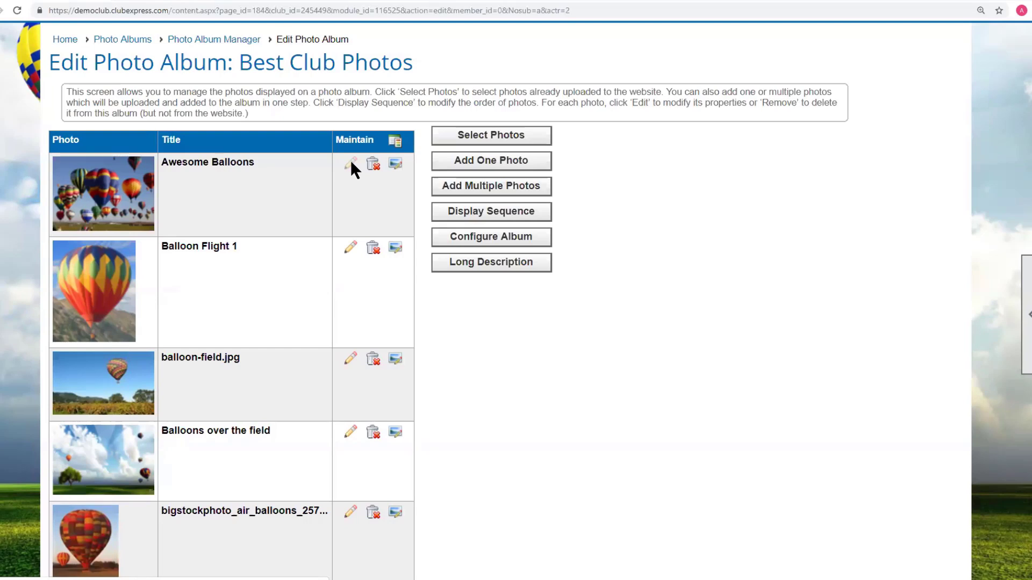
left_click(360, 328)
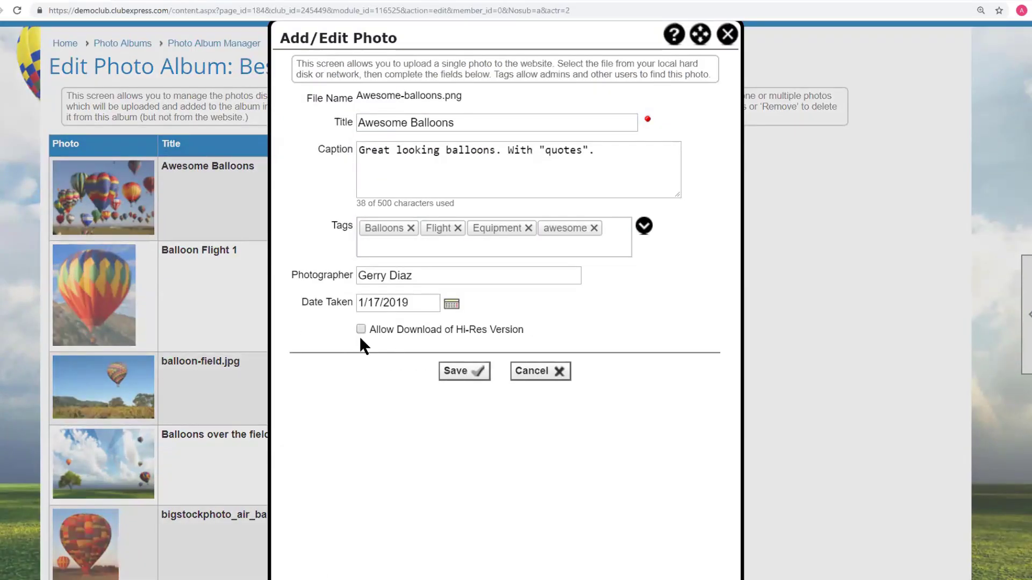
left_click(360, 329)
left_click(534, 376)
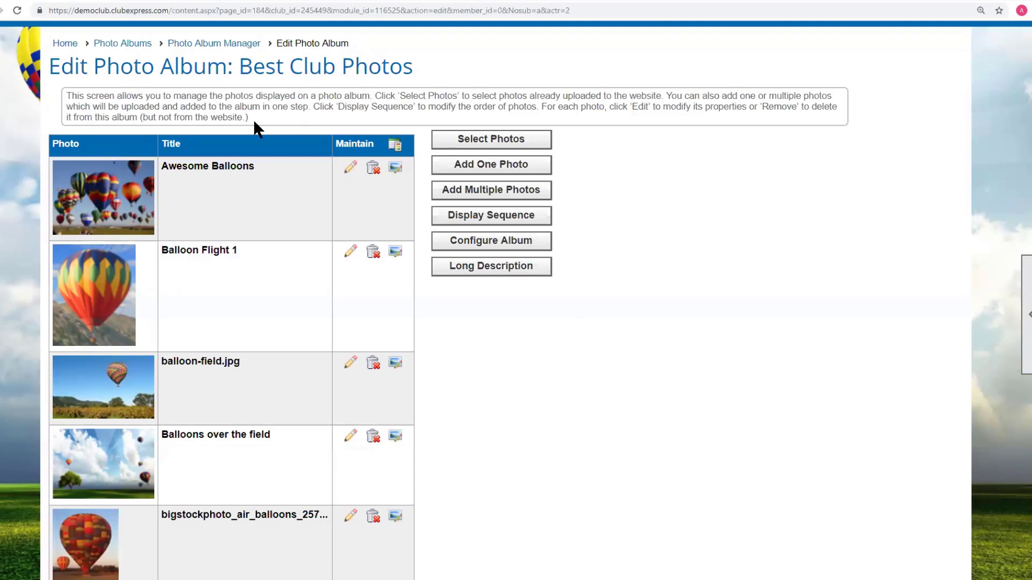
Return to the Control Panel, look over its website functions, and open Website Look & Feel.
scroll(253, 124, "up", 5)
left_click(91, 36)
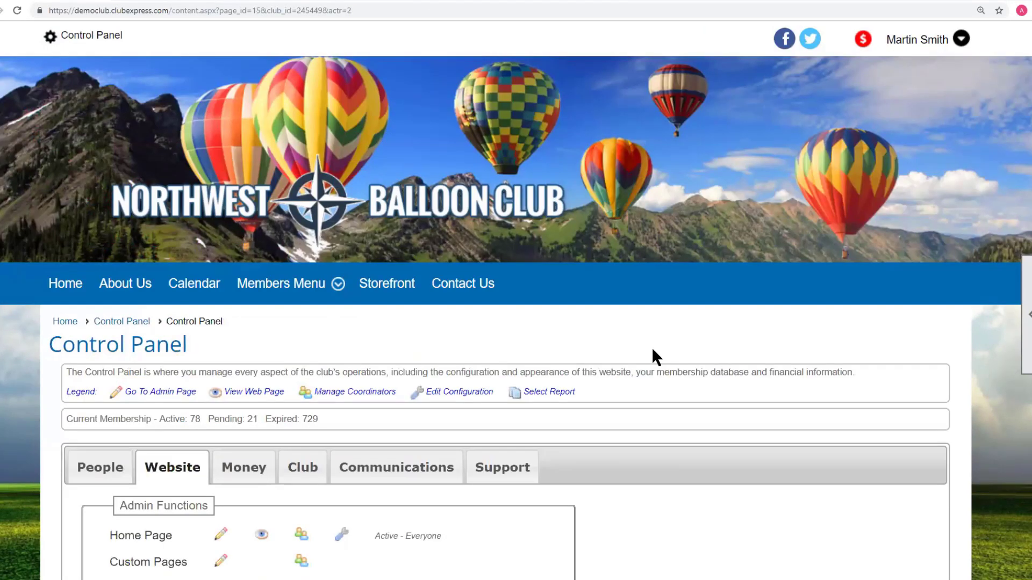
scroll(545, 397, "down", 6)
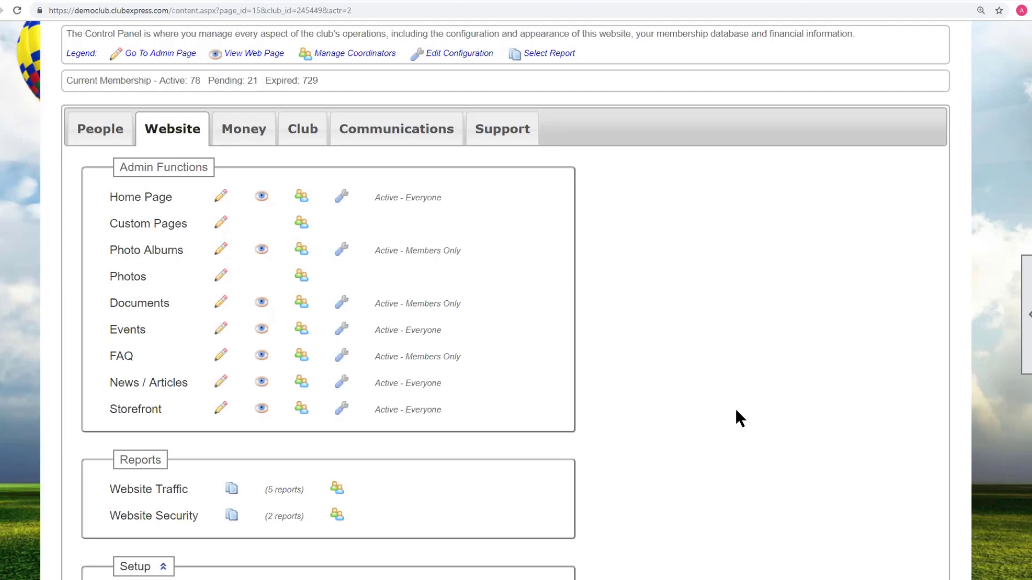
scroll(736, 411, "up", 6)
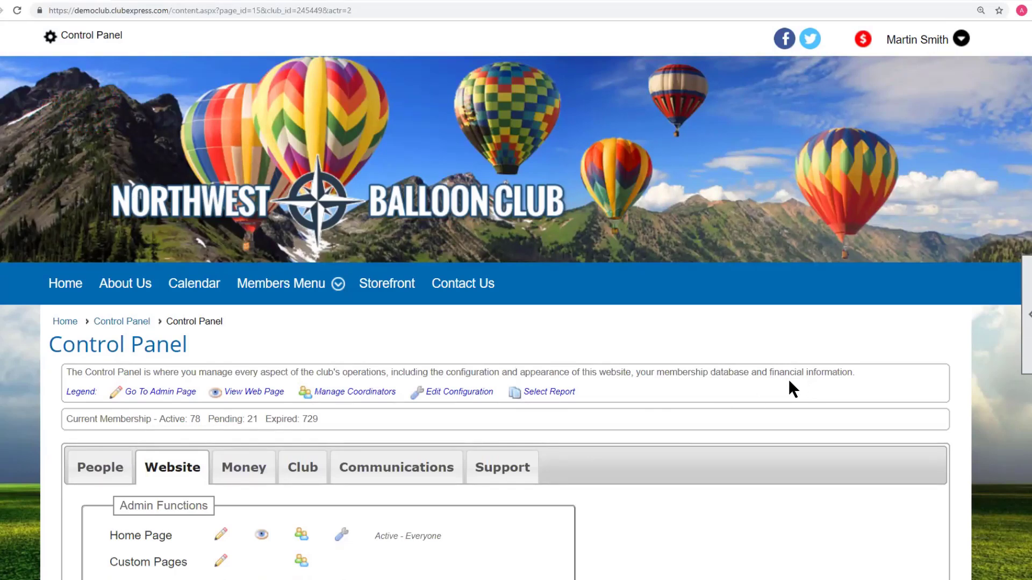
scroll(736, 329, "down", 3)
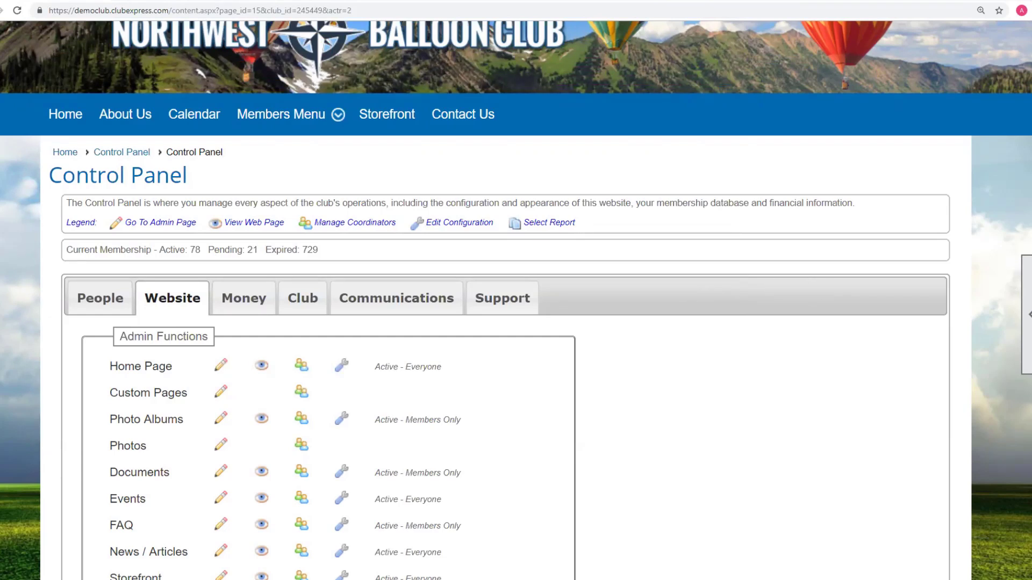
scroll(515, 301, "down", 8)
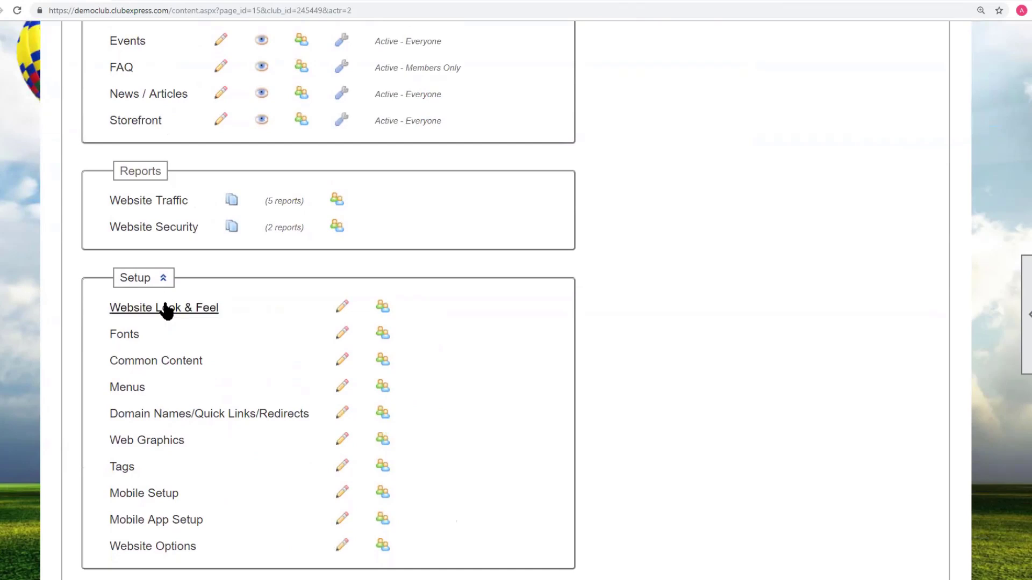
left_click(164, 307)
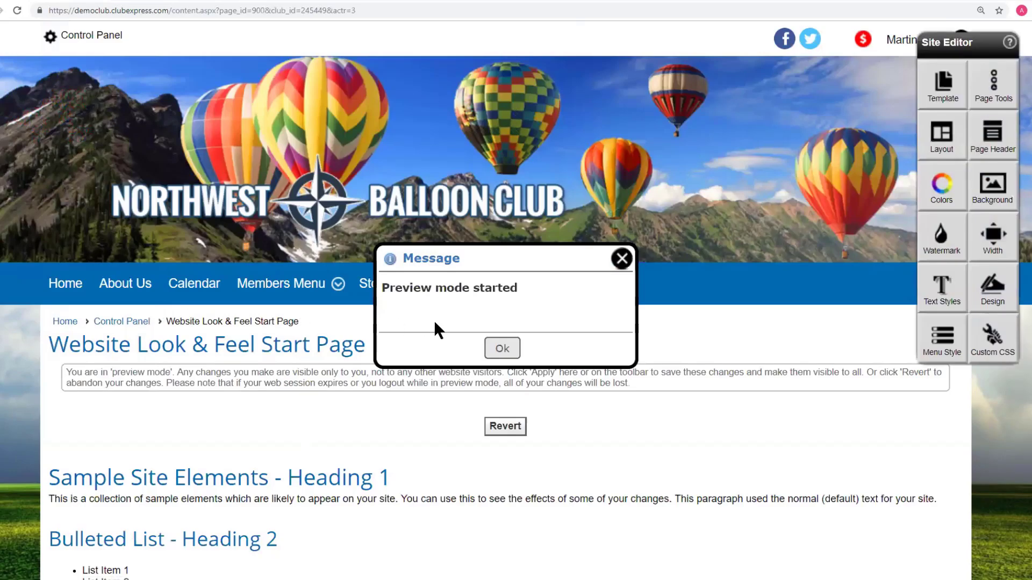
Open the page header in the simple editor and remove its background image.
left_click(994, 144)
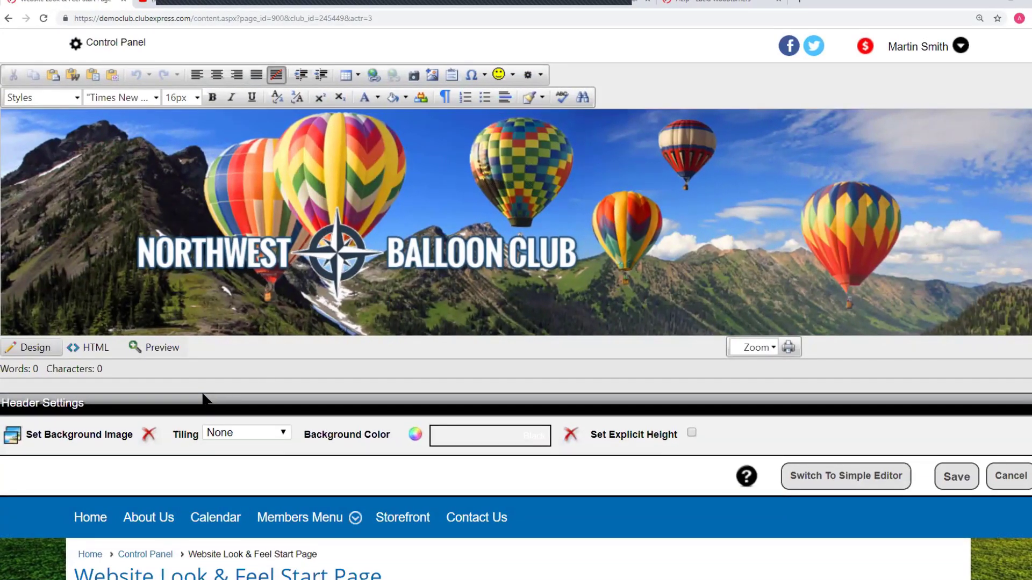
left_click(838, 476)
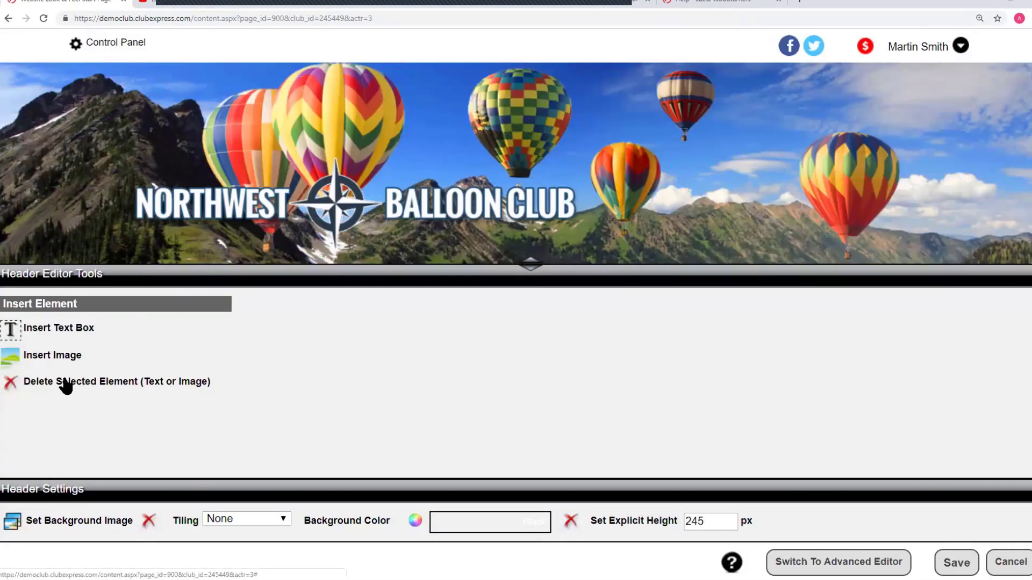
left_click(148, 522)
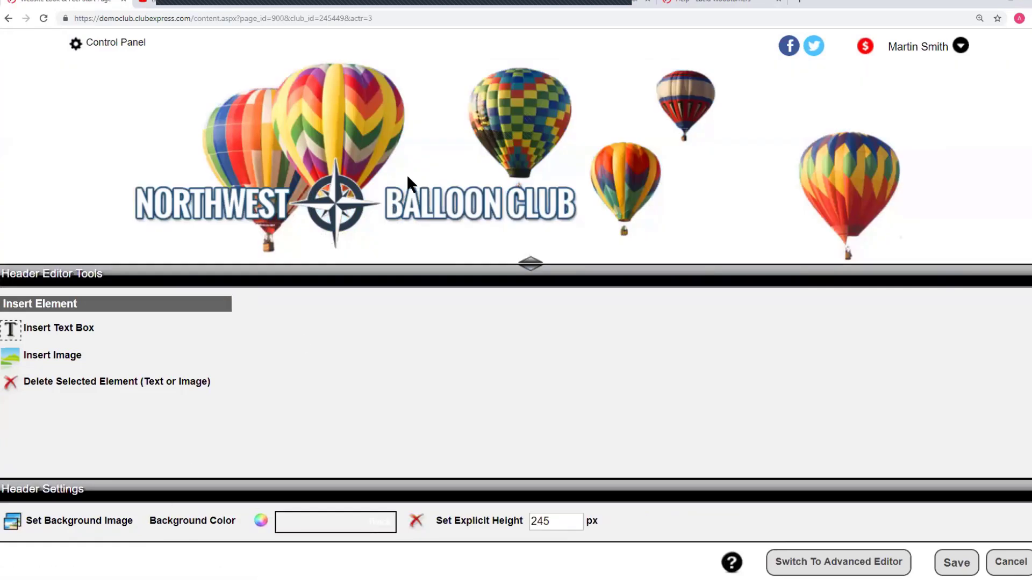
Delete the Northwest Balloon Club image from the header using the advanced editor, and return to the simple editor.
left_click(51, 382)
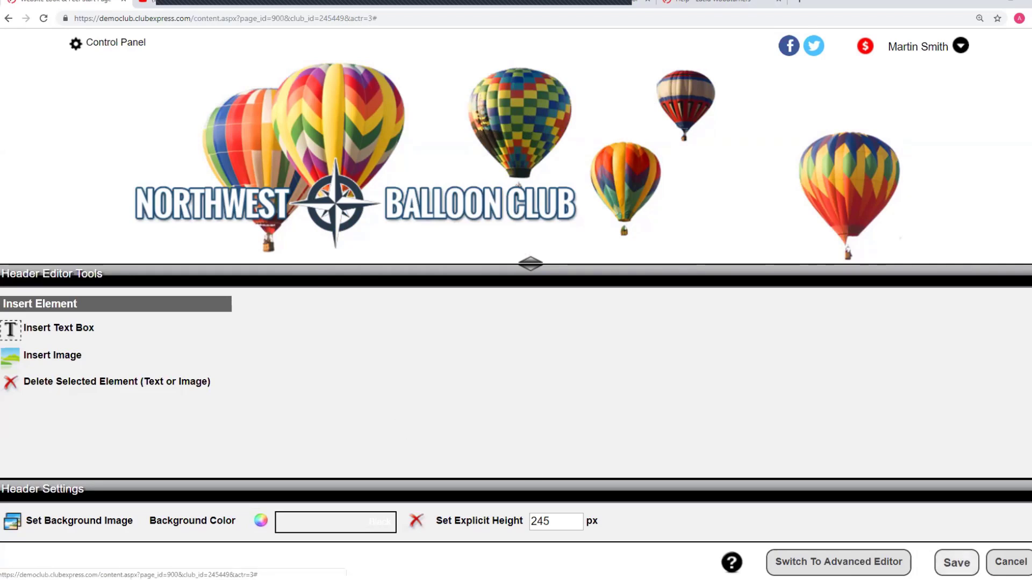
left_click(822, 561)
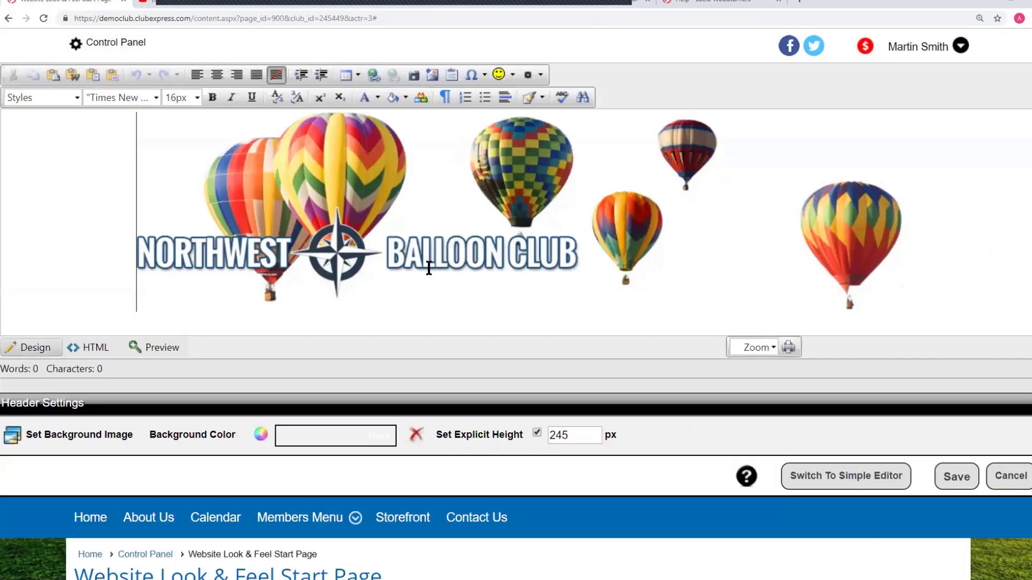
left_click(421, 249)
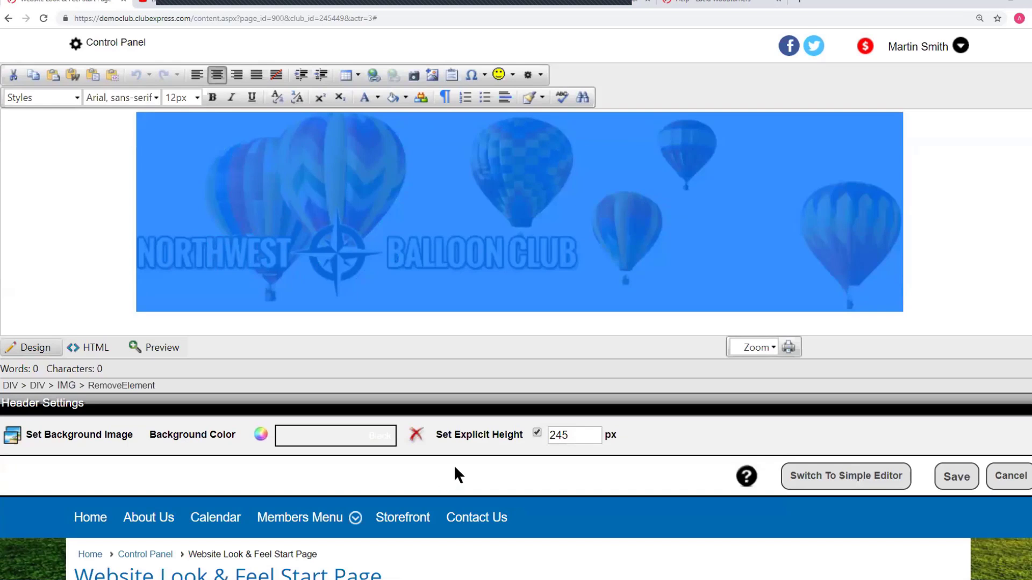
left_click(415, 436)
left_click(822, 480)
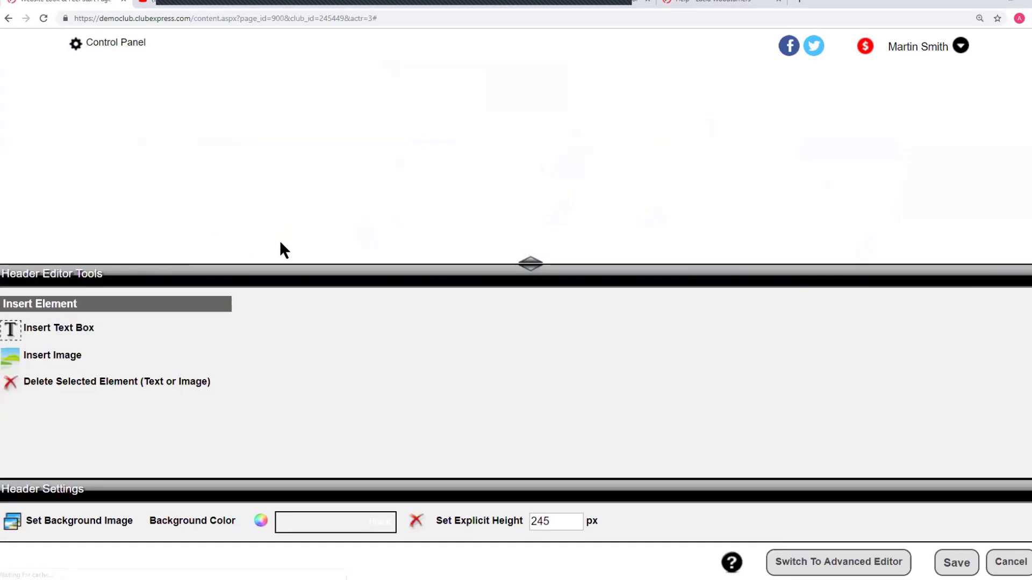
Find image files whose names start with "head" and insert header_front.png into the page header.
left_click(56, 358)
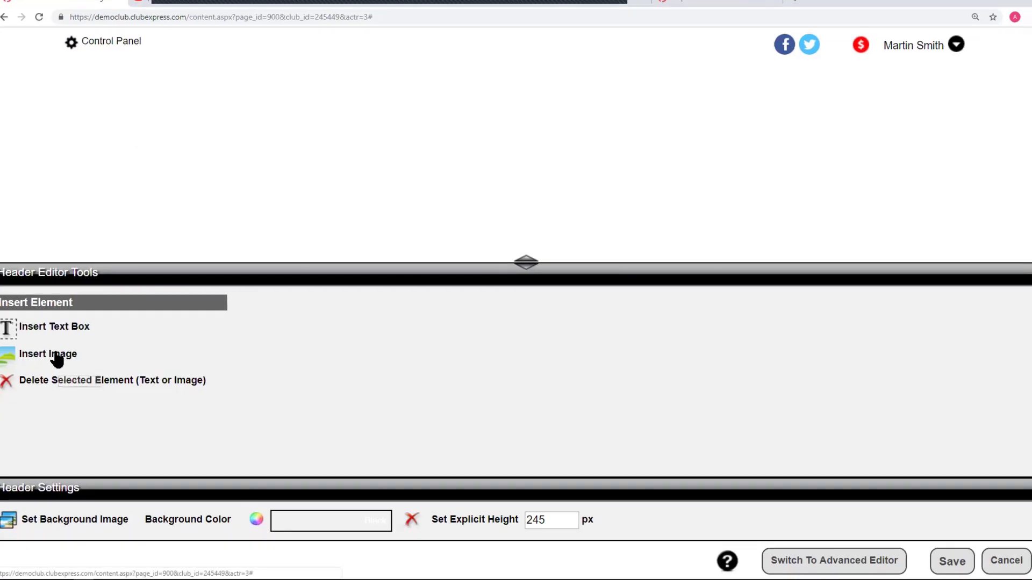
left_click(497, 129)
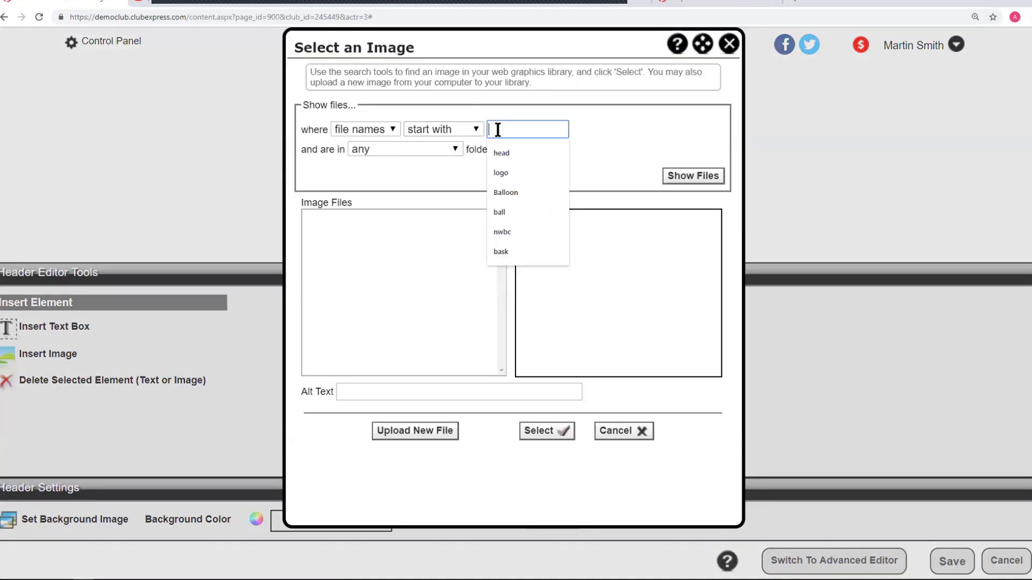
type("hee")
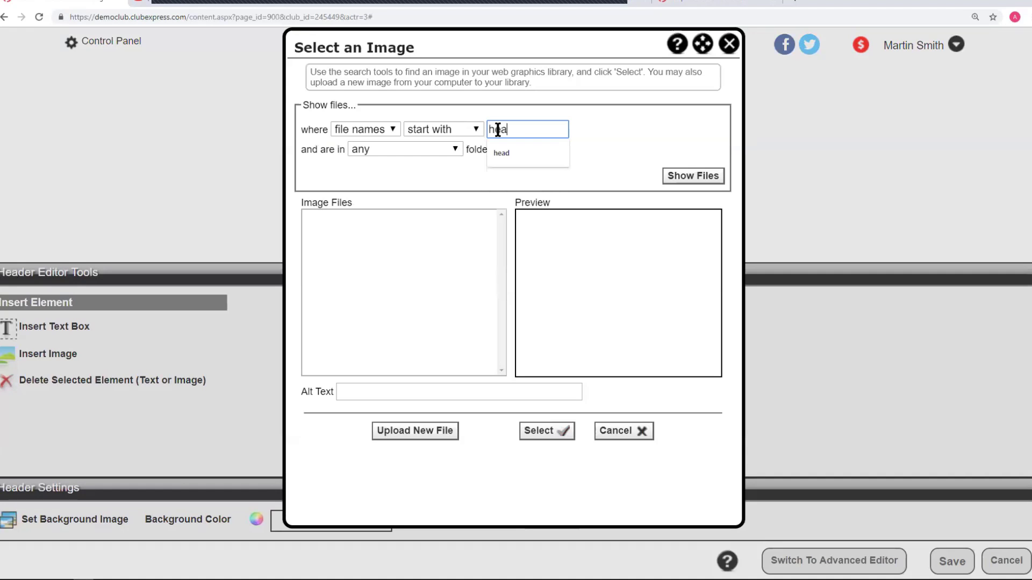
key("BackSpace")
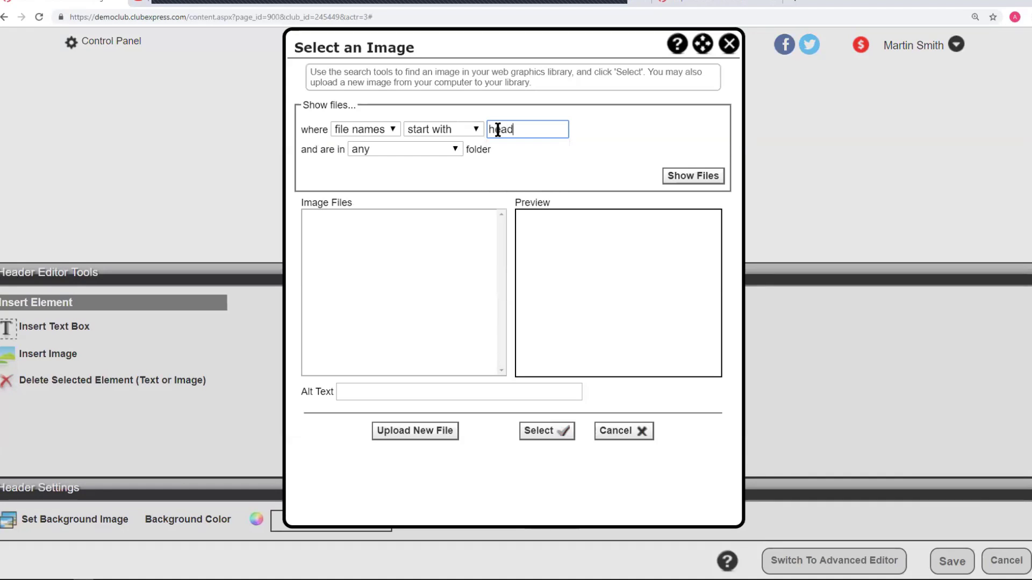
type("ad")
left_click(701, 178)
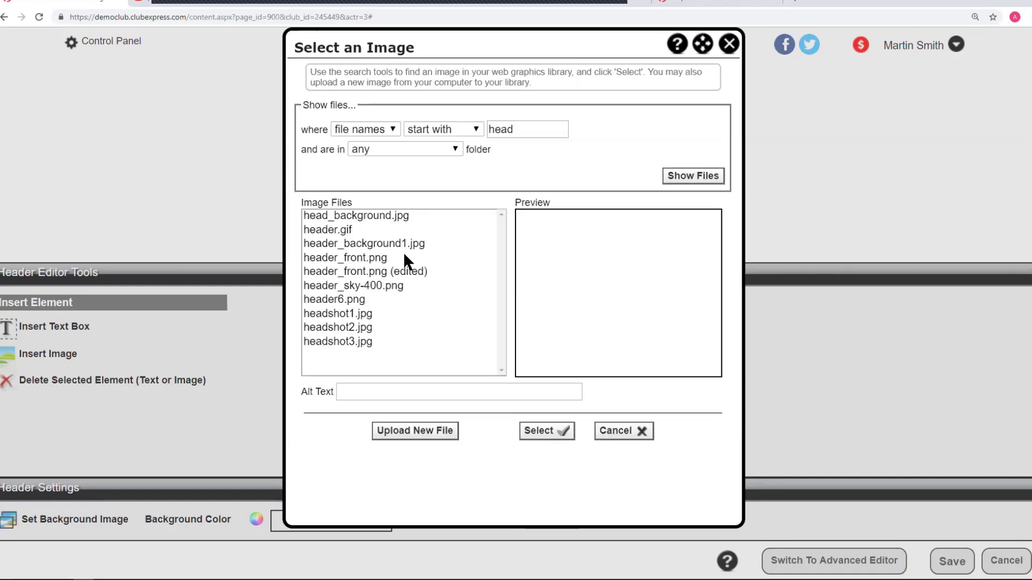
left_click(372, 259)
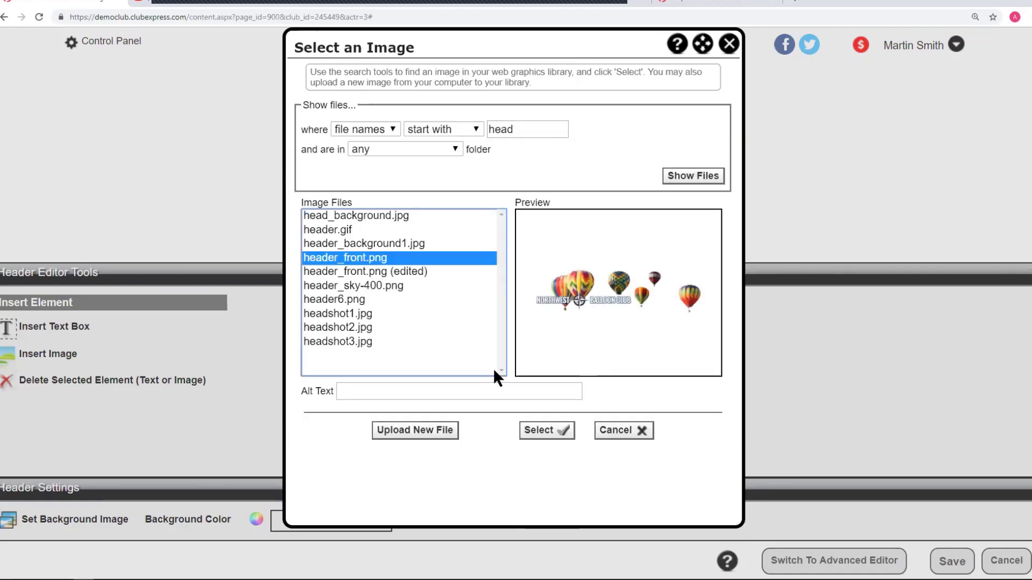
left_click(538, 430)
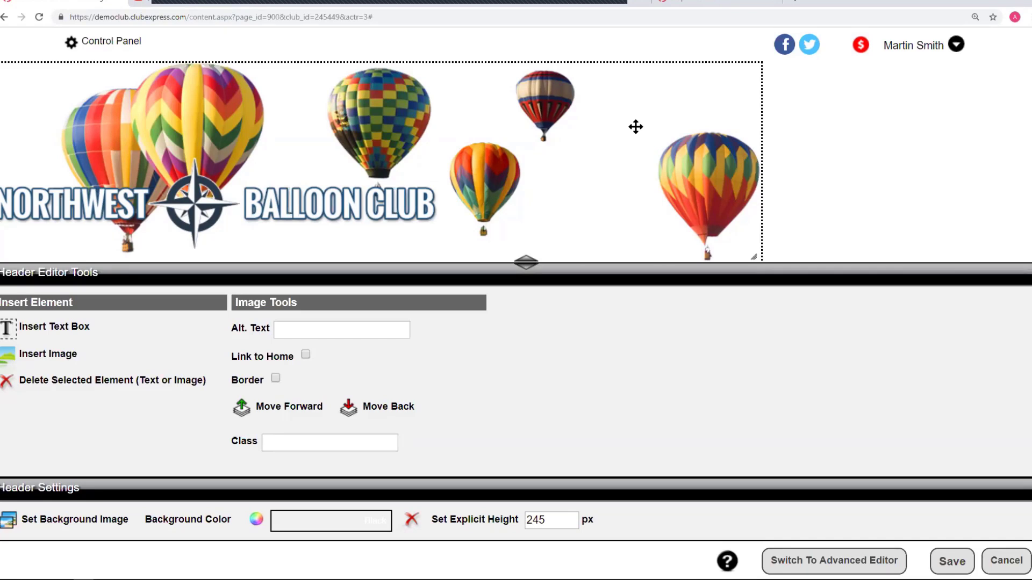
Shift the inserted header image to the right so the start of the club name is not cut off.
left_click_drag(652, 127, 683, 105)
left_click_drag(587, 106, 618, 112)
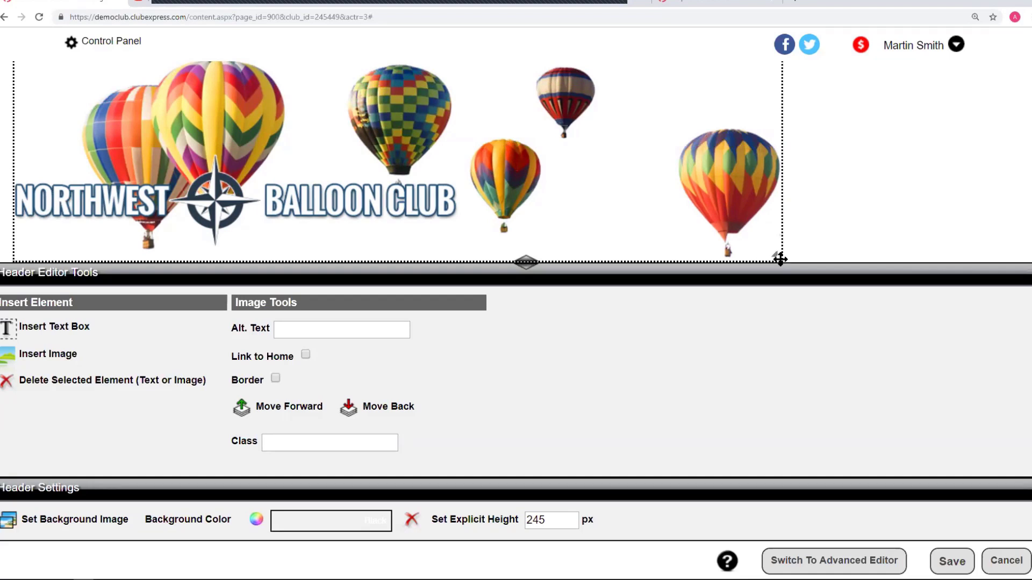
Shrink the balloon club image in the page header and delete it from the header.
scroll(820, 238, "up", 4)
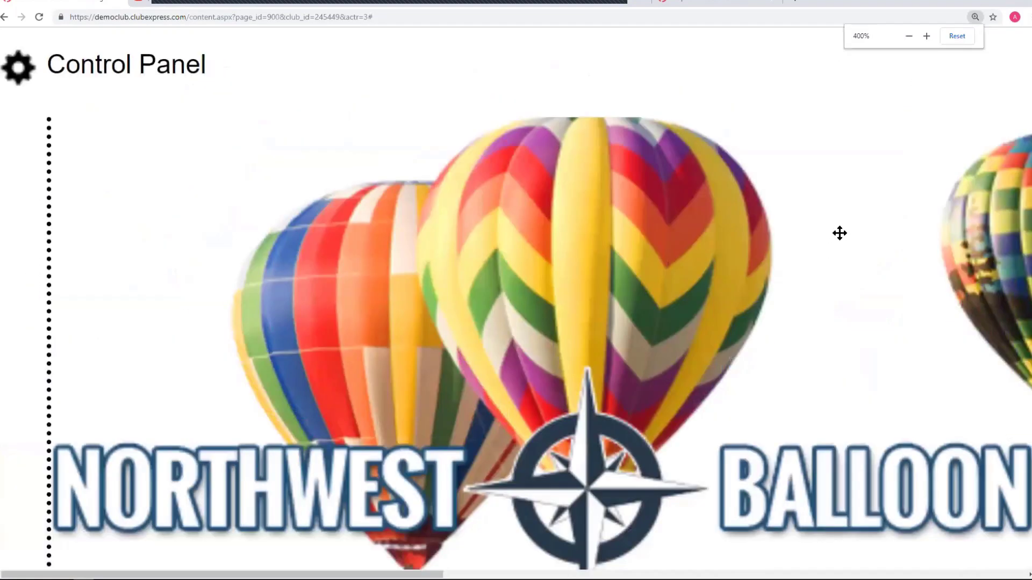
scroll(837, 232, "down", 2)
scroll(837, 238, "up", 1)
left_click_drag(837, 238, 714, 244)
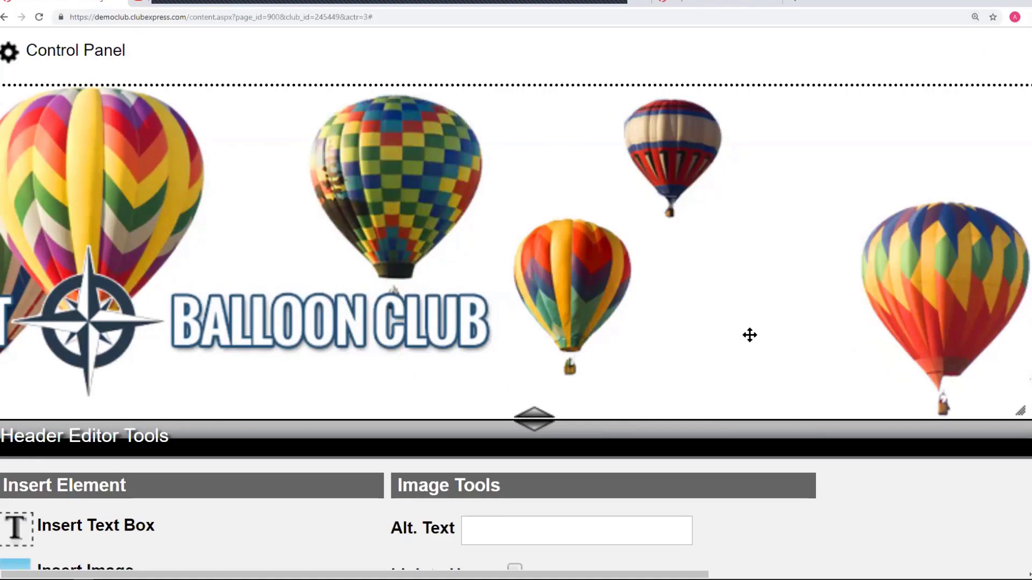
key("ctrl+minus")
key("ctrl+minus")
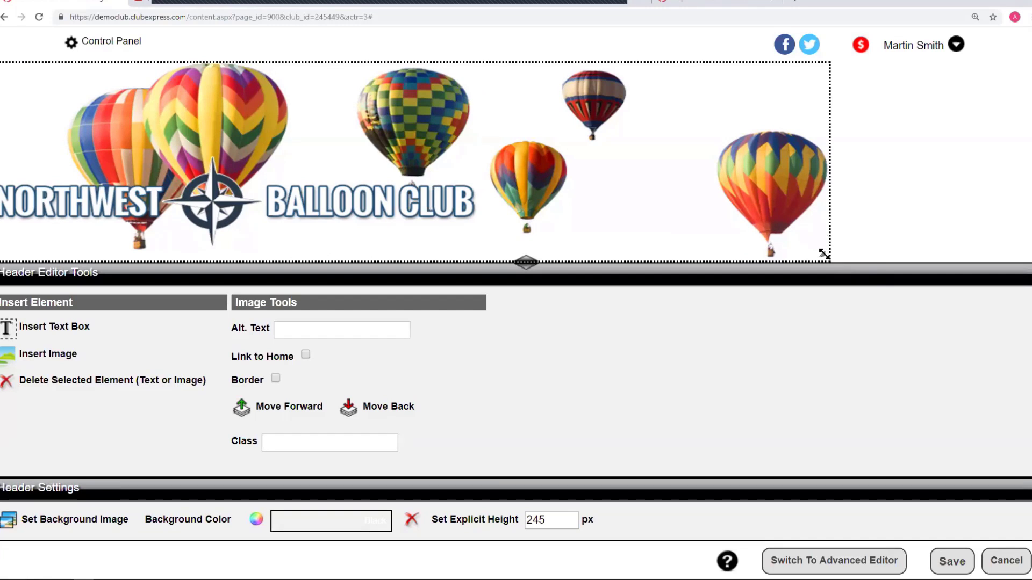
left_click_drag(824, 253, 802, 201)
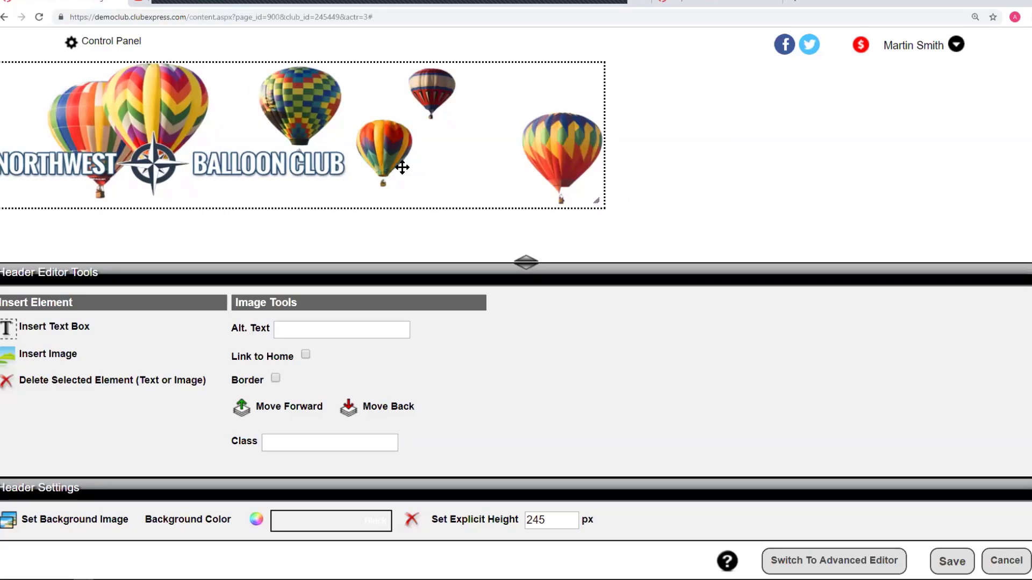
left_click(69, 384)
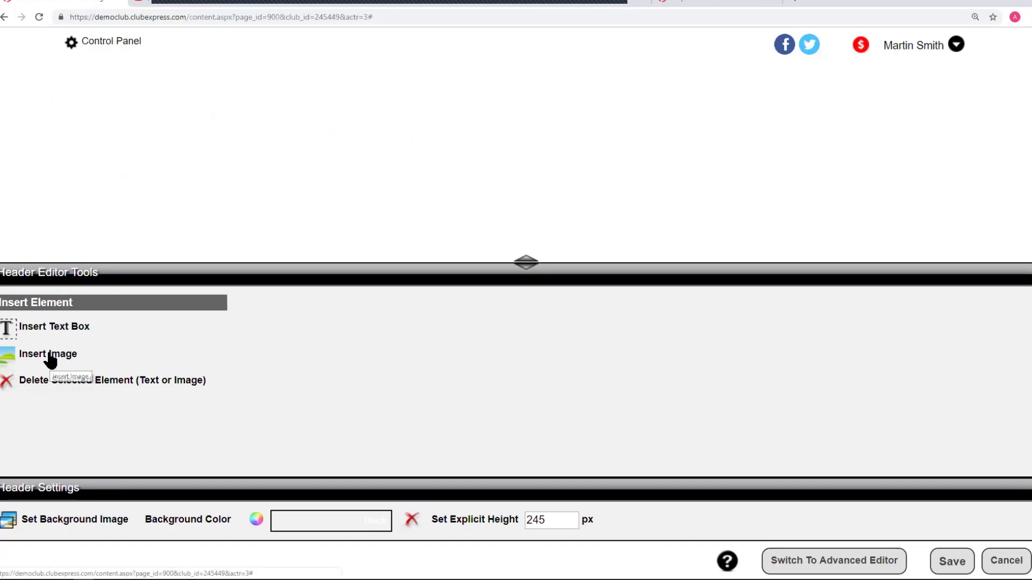
Add a new text box to the header, reposition and enlarge it, and delete it.
left_click(49, 333)
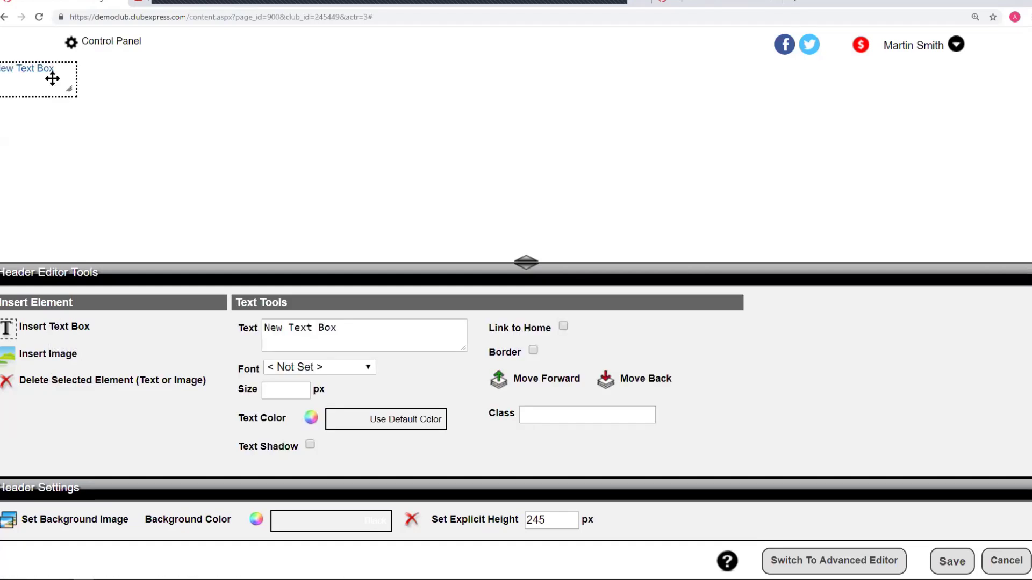
left_click_drag(51, 75, 378, 138)
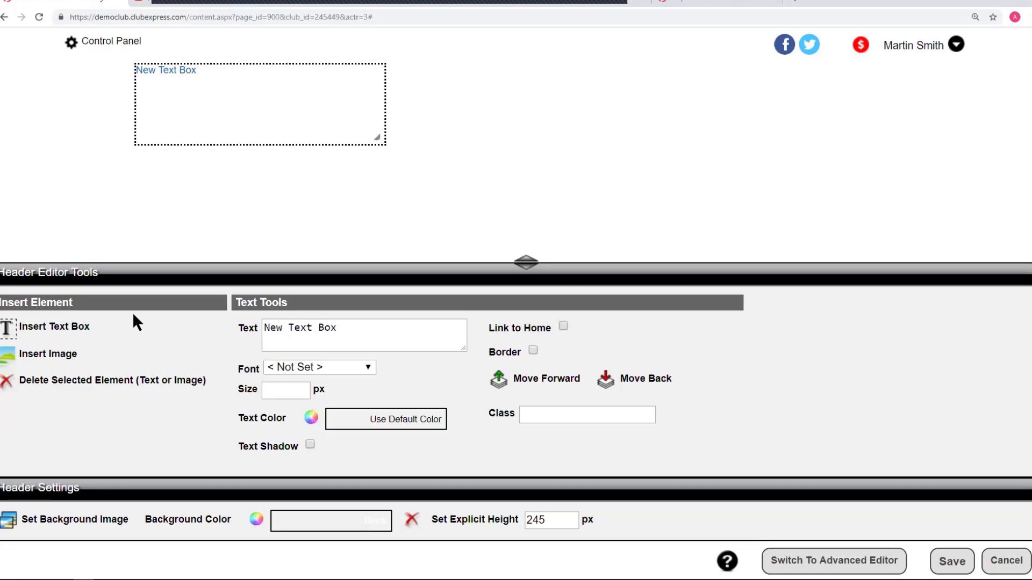
left_click(65, 380)
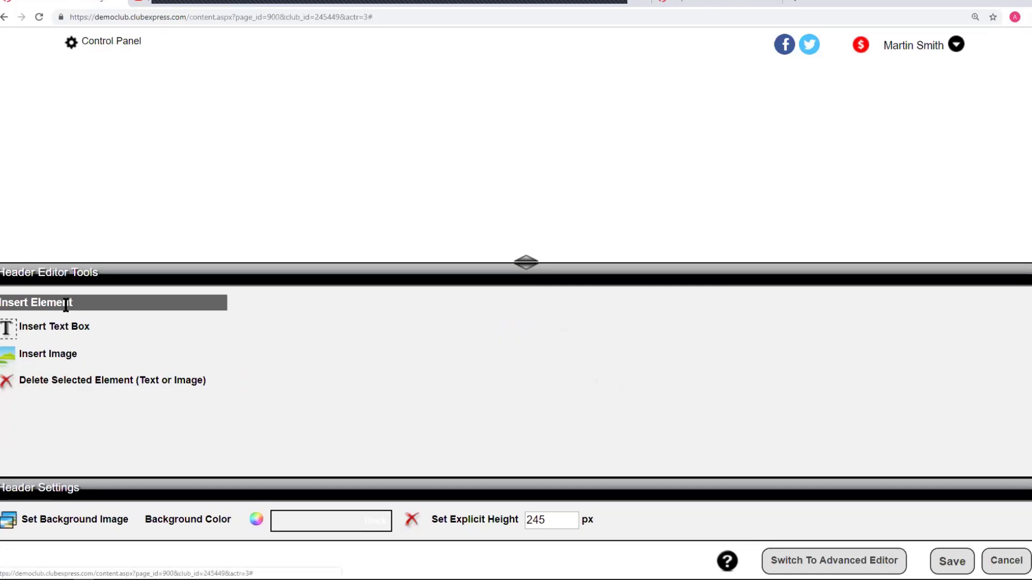
Find image files whose names start with "head" and insert head_background.jpg into the page header.
left_click(48, 359)
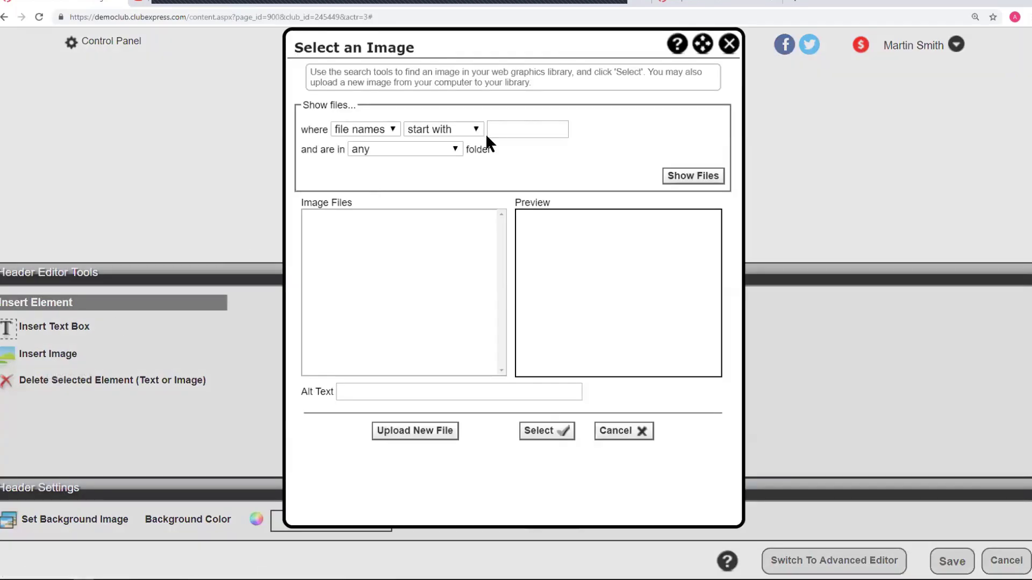
left_click(505, 129)
type("HEAD")
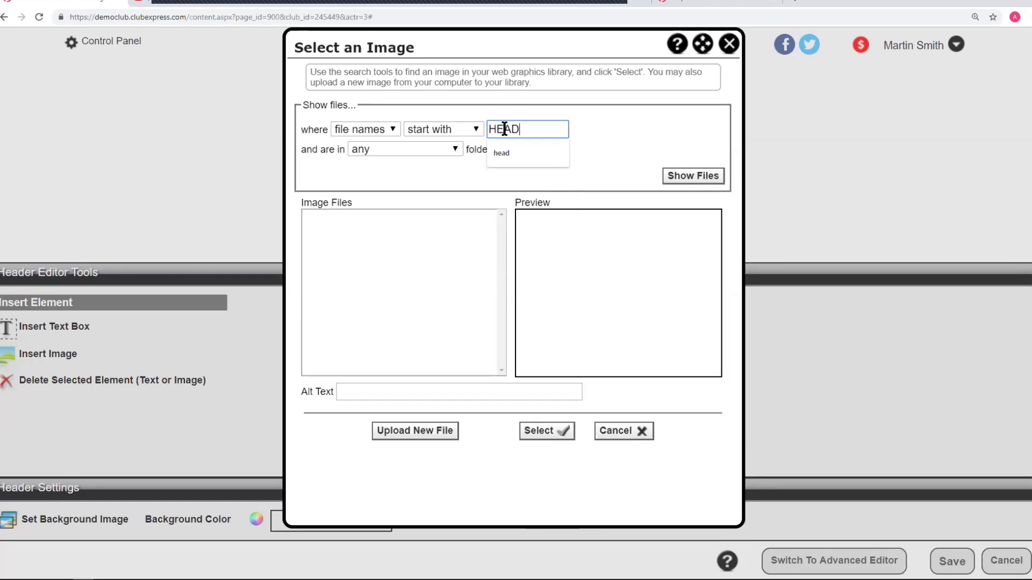
left_click(505, 154)
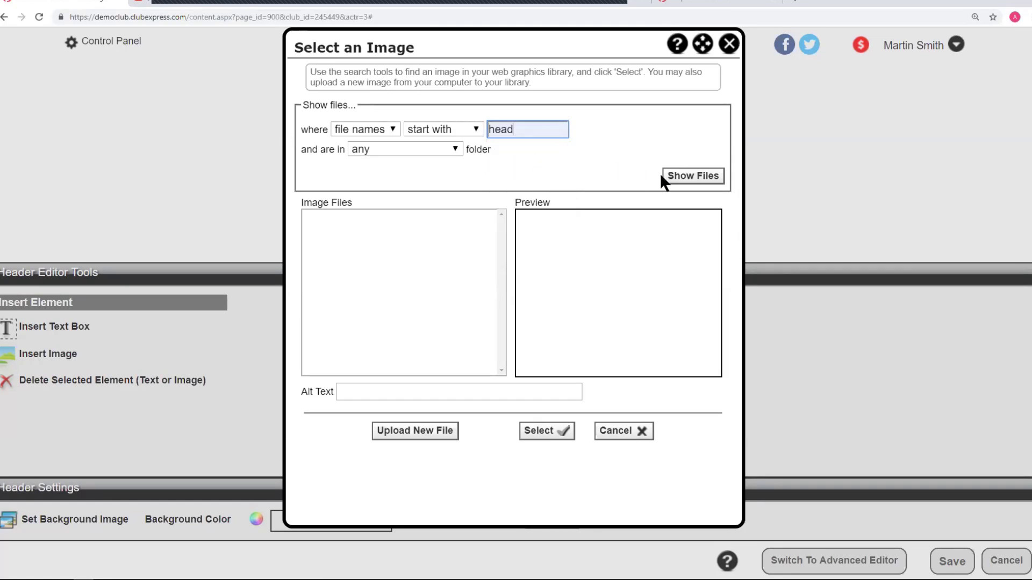
left_click(664, 175)
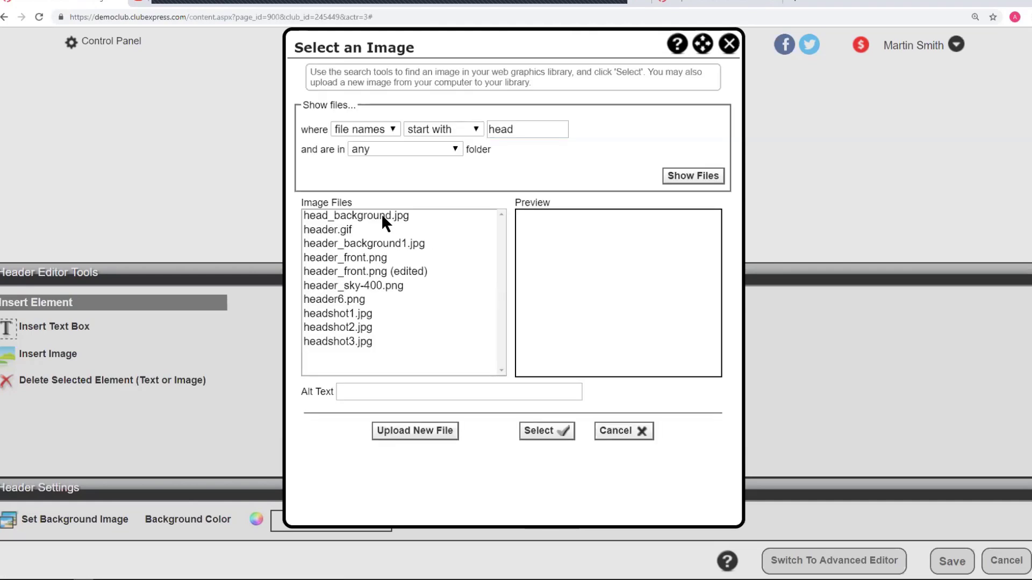
left_click(383, 216)
left_click(537, 430)
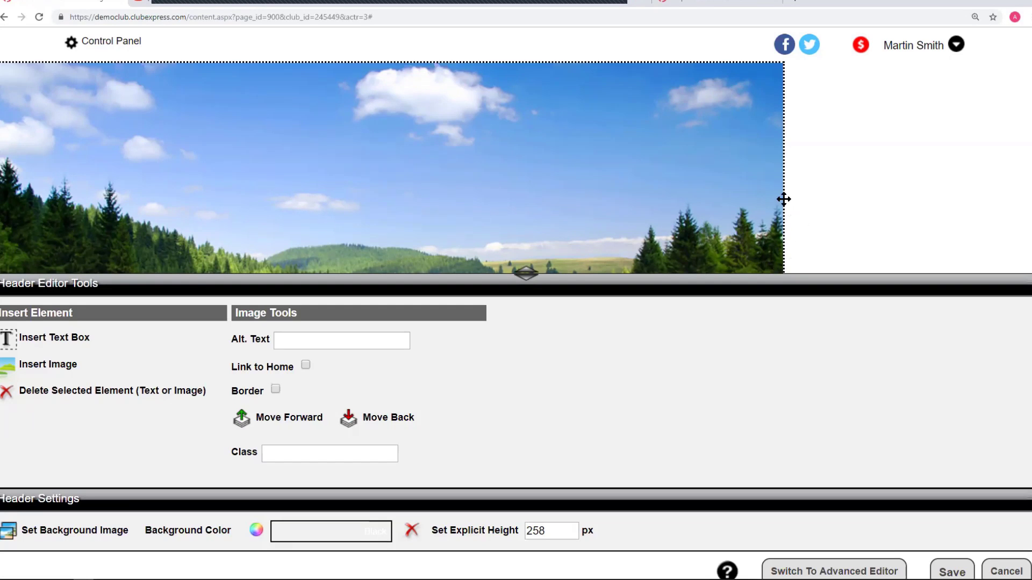
Align the landscape image with the header's left edge, scale it down, and reduce the header height to 143 px.
left_click_drag(663, 154, 686, 159)
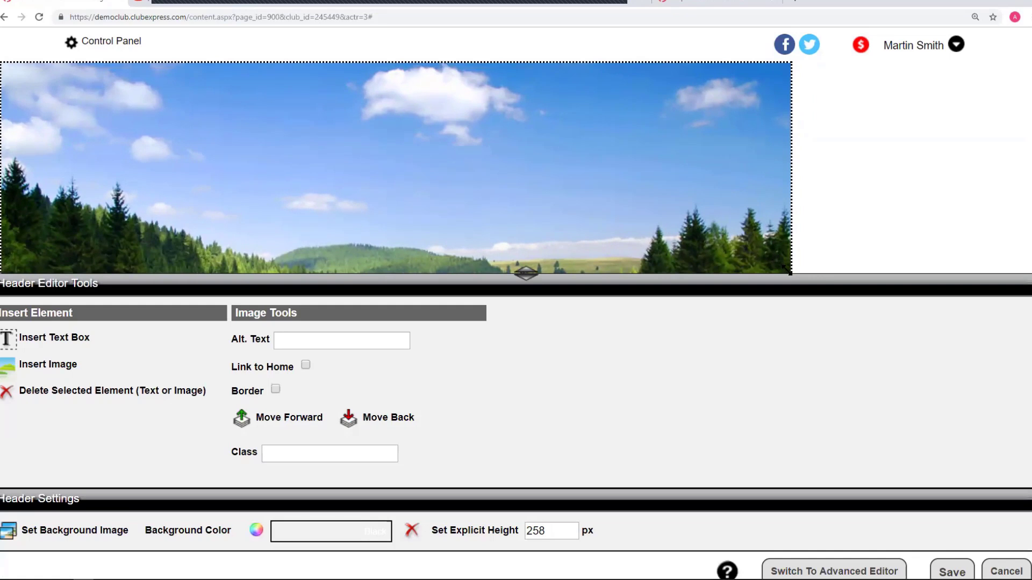
left_click_drag(779, 264, 547, 210)
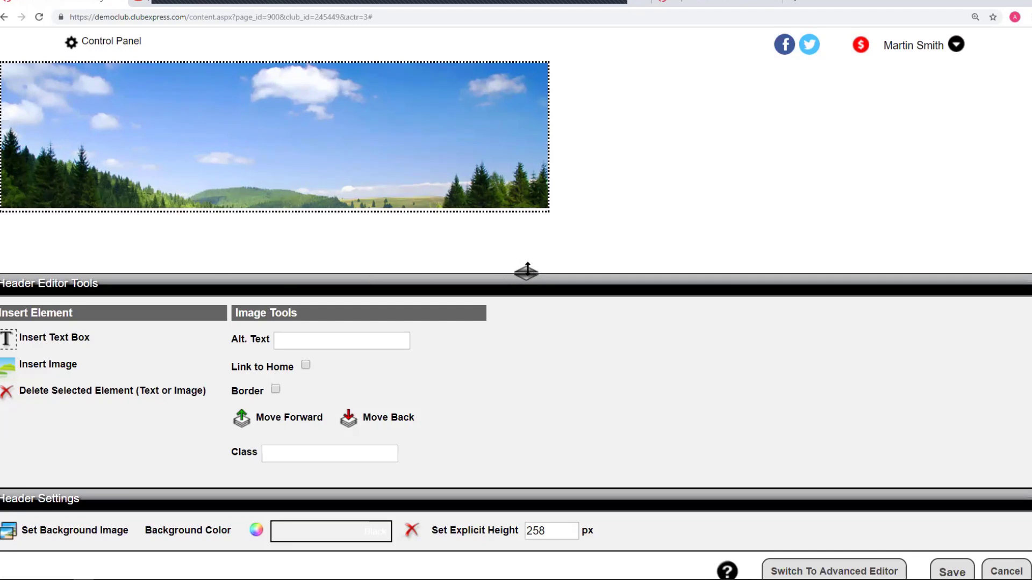
left_click_drag(526, 272, 527, 179)
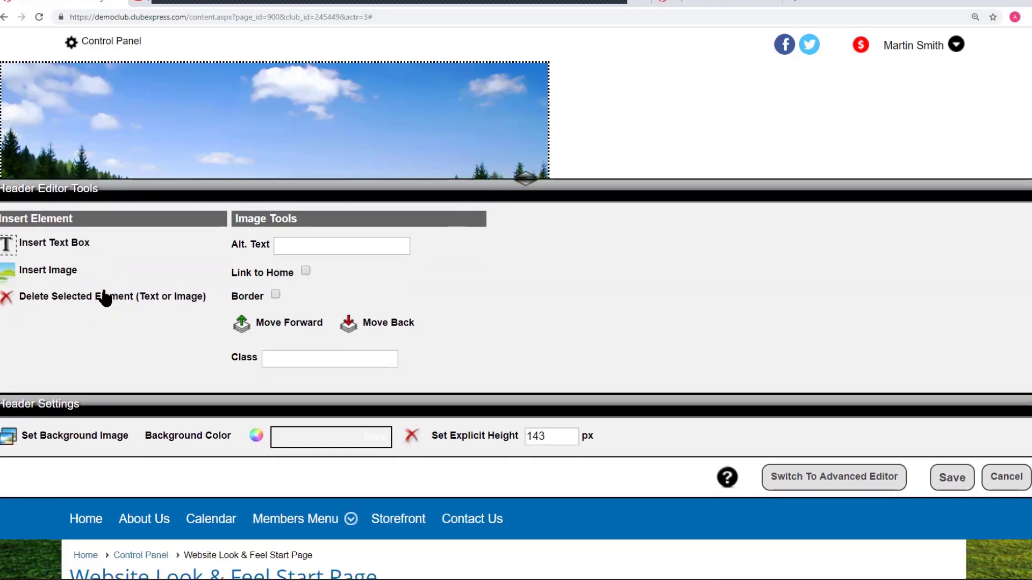
Delete the landscape image and set header_background1.jpg as the header's background image.
left_click(108, 296)
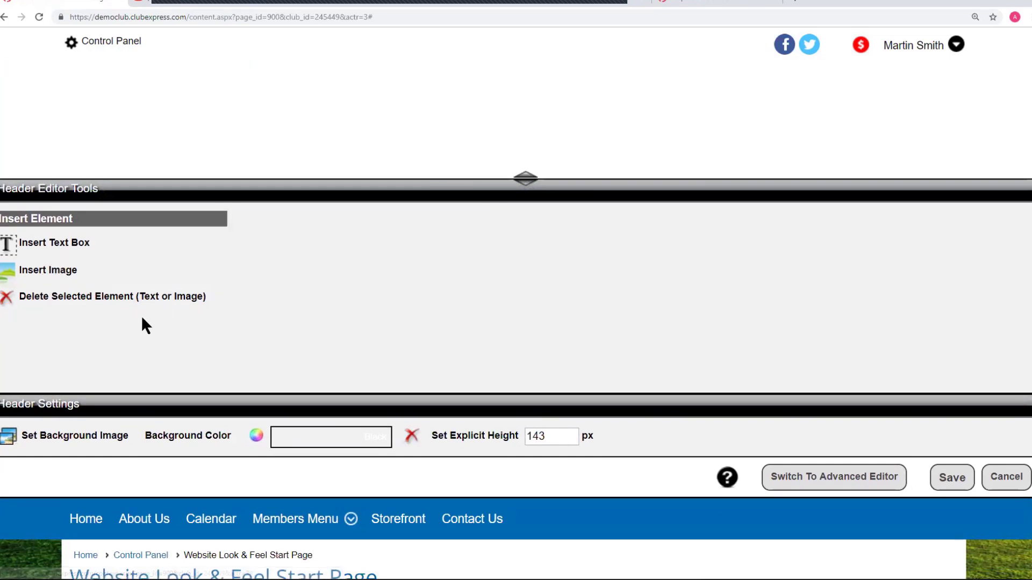
left_click(43, 439)
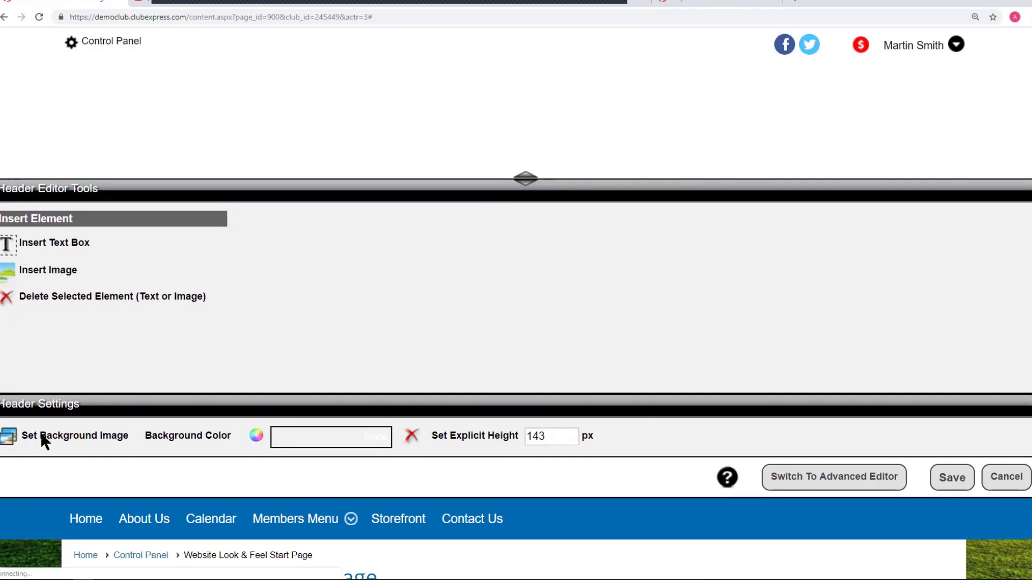
left_click(496, 129)
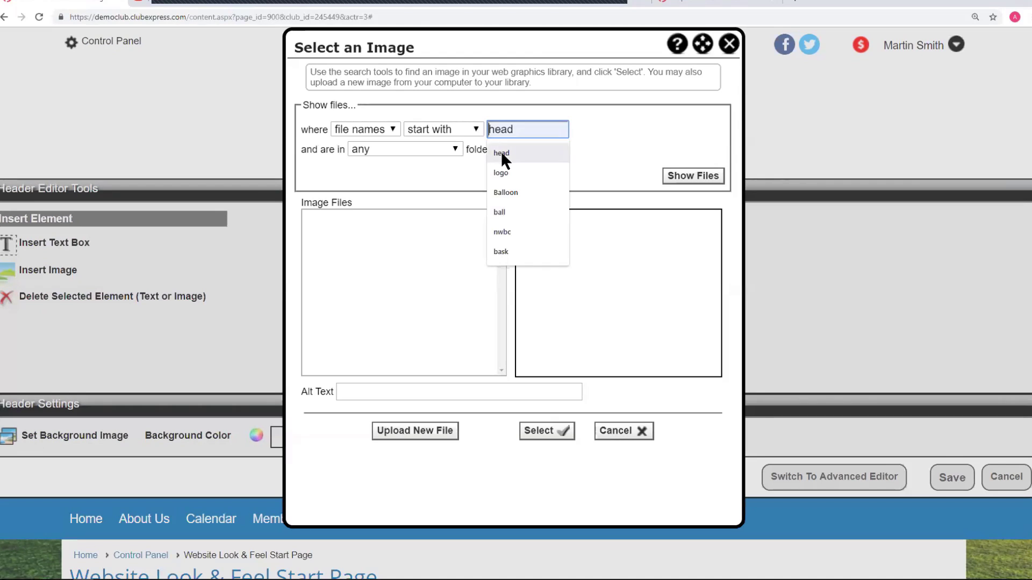
left_click(501, 151)
left_click(693, 177)
scroll(337, 214, "down", 1)
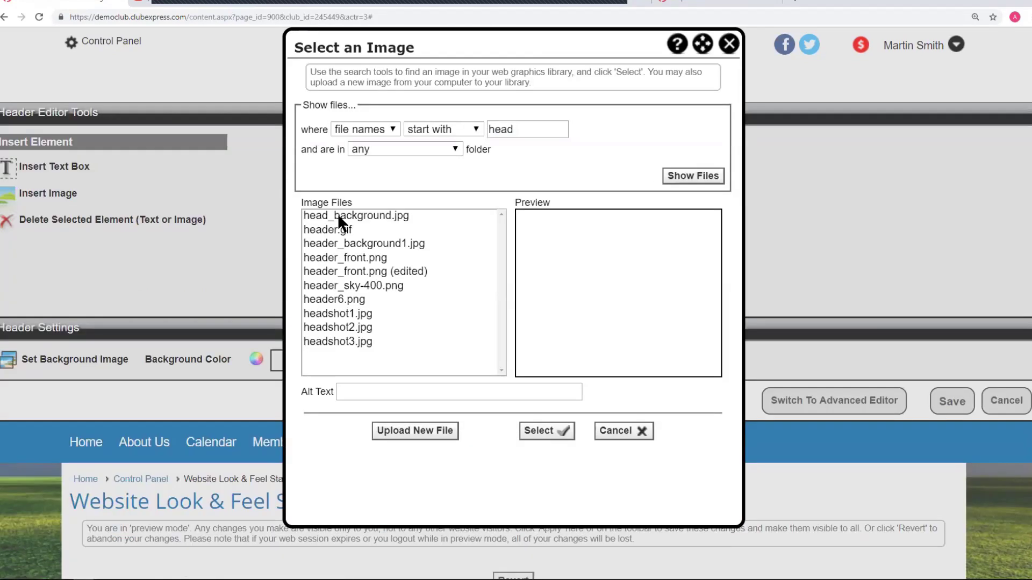
left_click(337, 215)
left_click(355, 244)
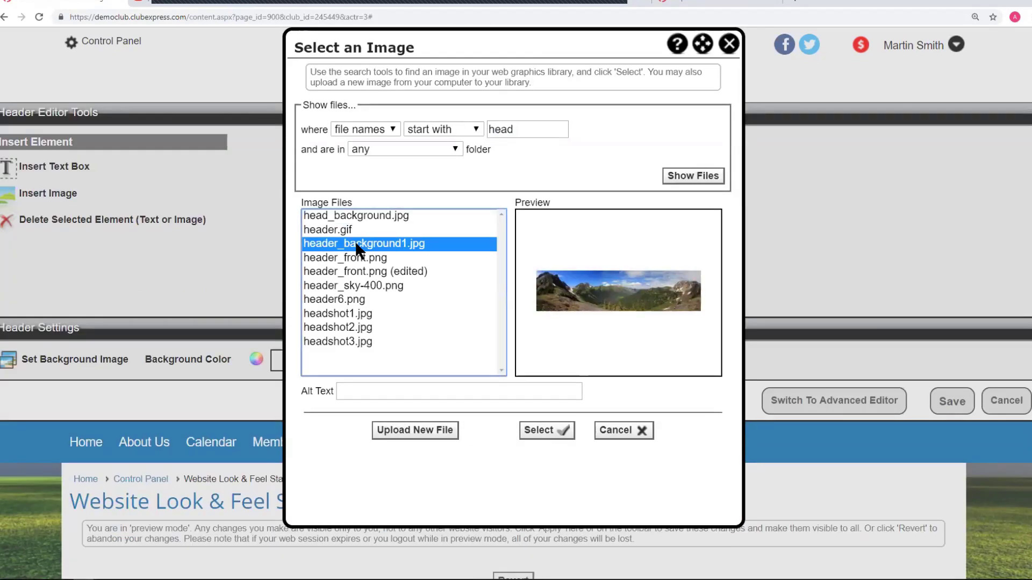
left_click(542, 430)
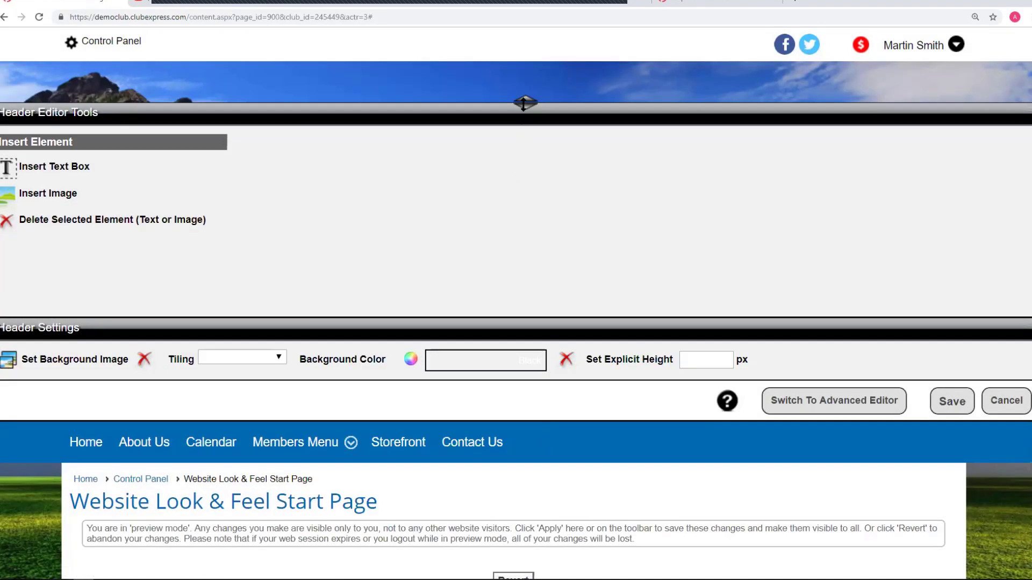
Extend the header height to 260 px and set the background image tiling to Left-to-Right.
left_click_drag(524, 102, 504, 276)
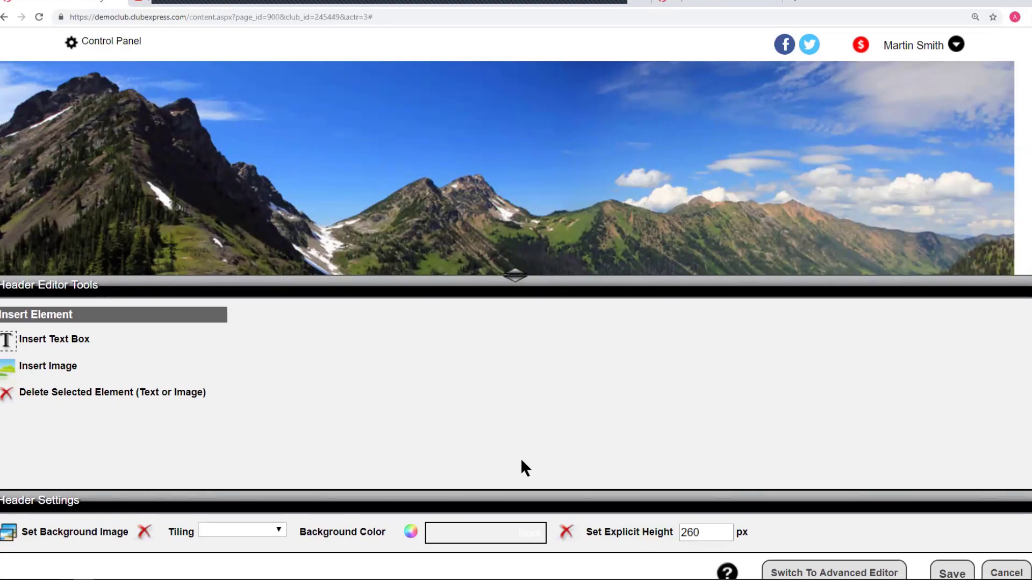
scroll(272, 413, "down", 2)
left_click(276, 419)
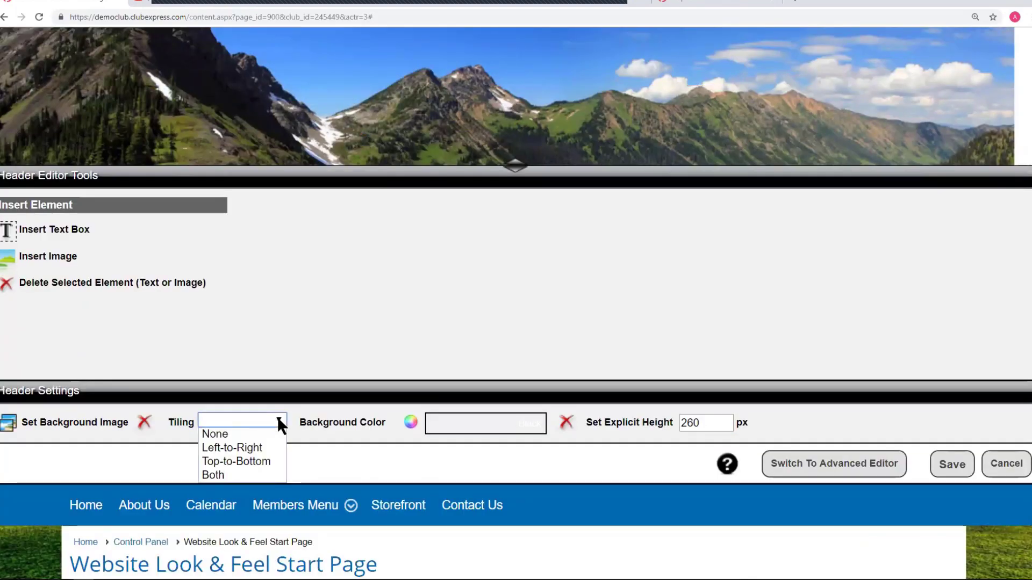
left_click(241, 444)
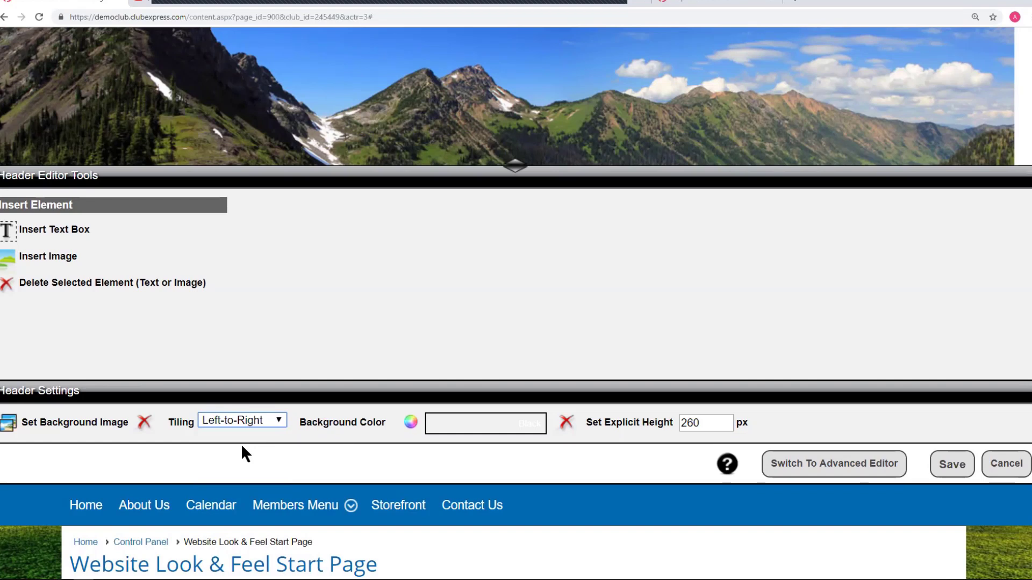
left_click(276, 420)
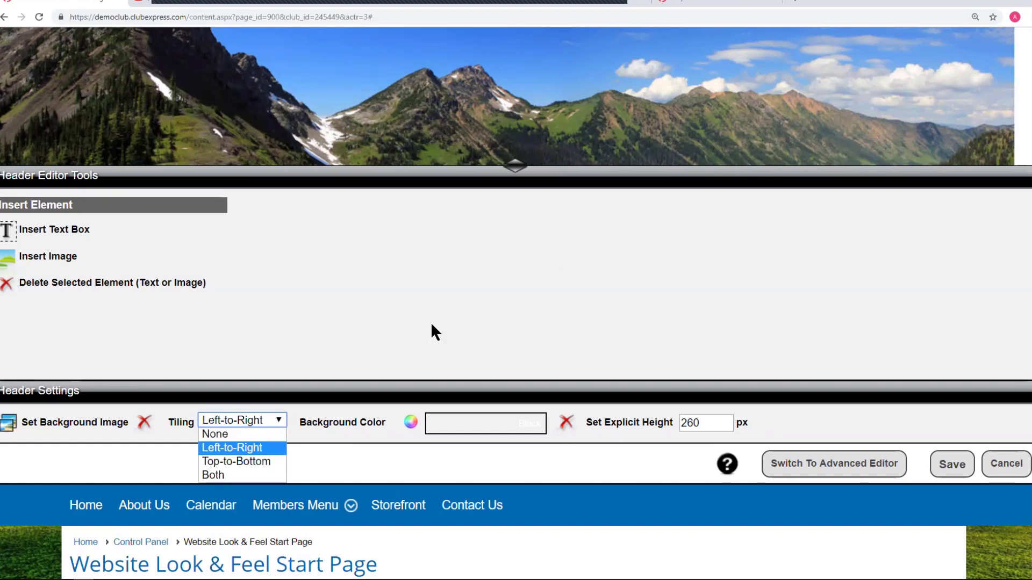
left_click(371, 463)
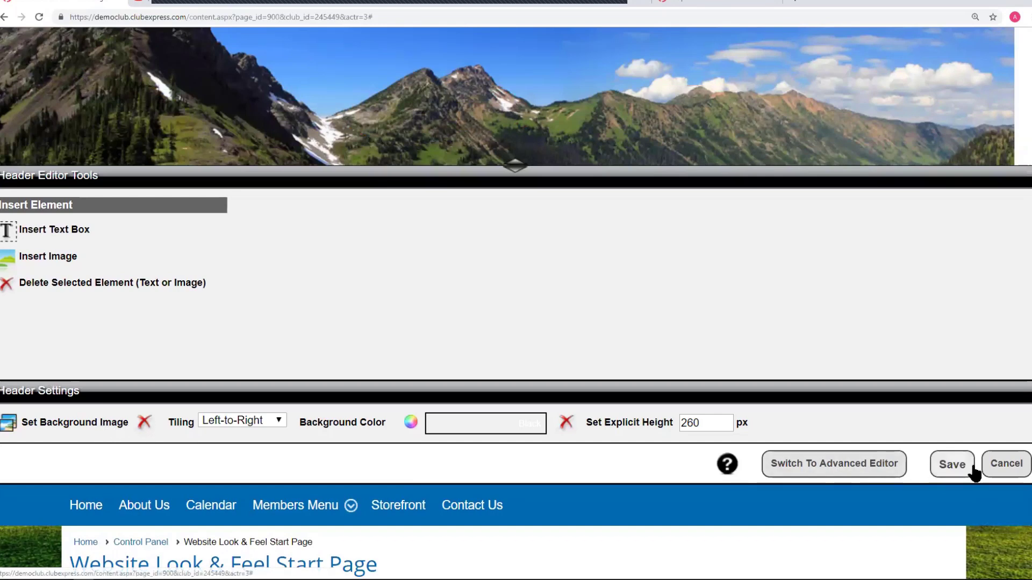
Cancel the page header edits and revert the website to its previous settings.
left_click(55, 258)
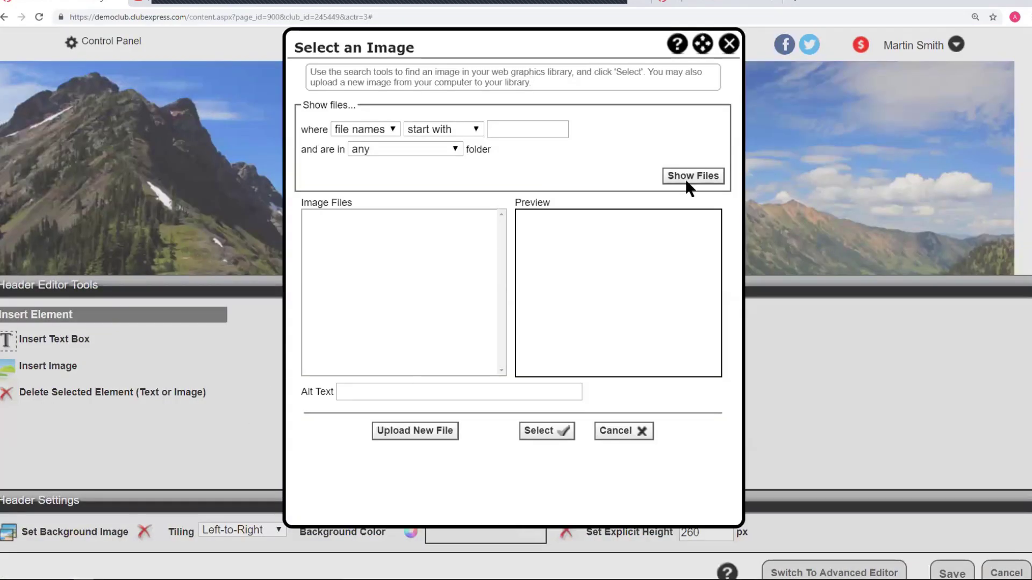
left_click(618, 431)
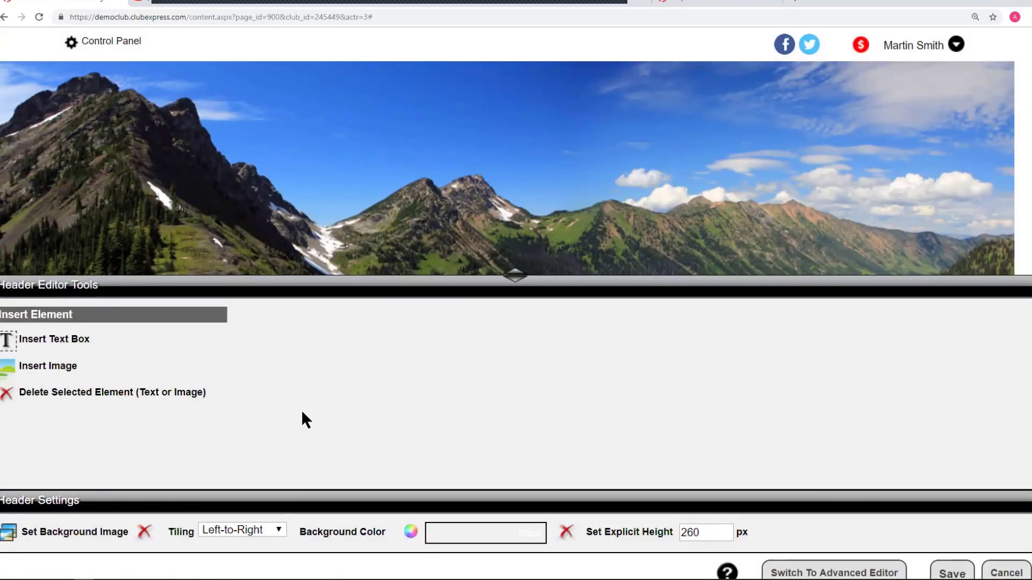
scroll(590, 395, "down", 2)
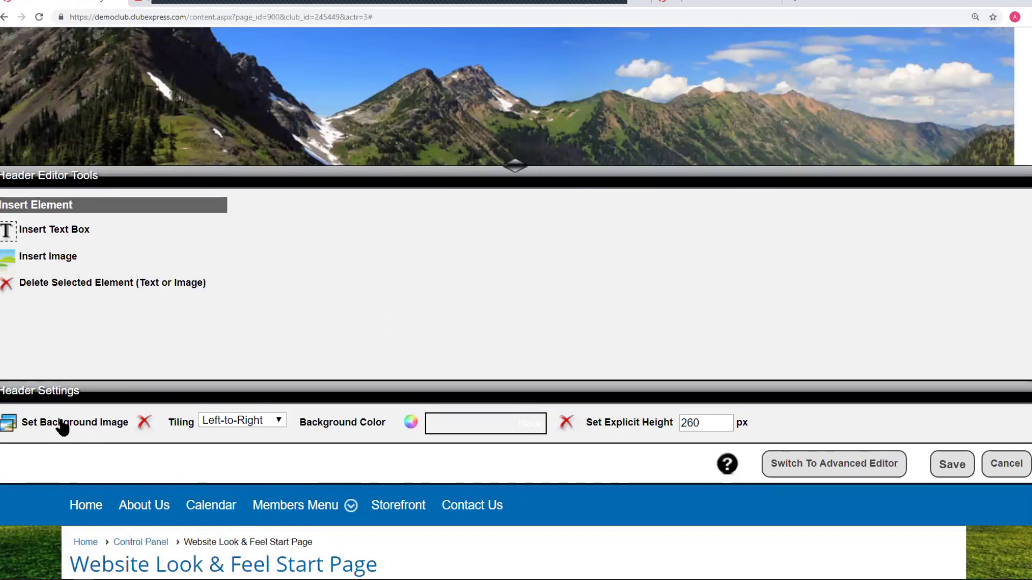
left_click(1002, 465)
left_click(530, 317)
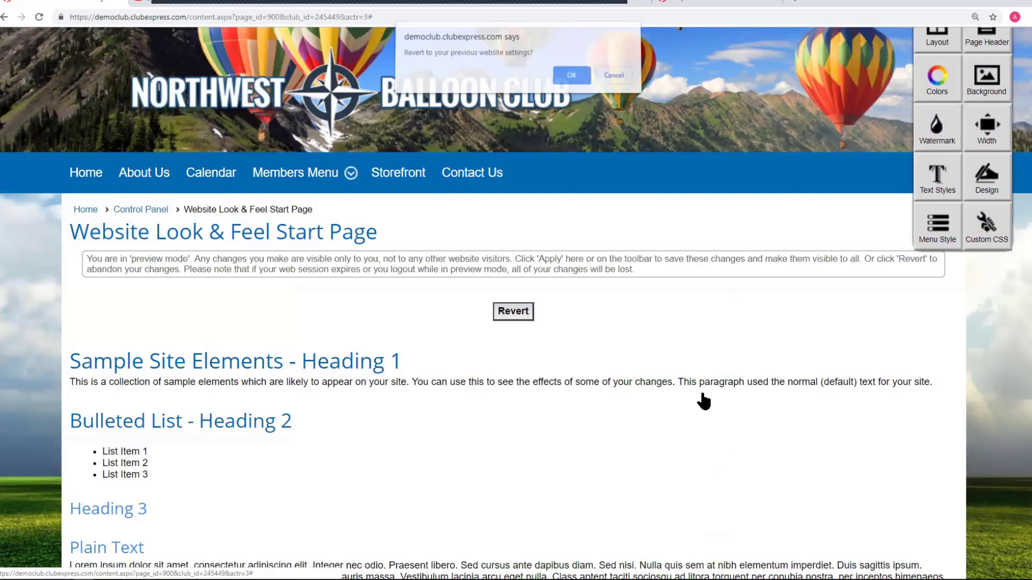
left_click(574, 75)
Open the mobile website's header for editing from Mobile Setup and increase the header's height.
scroll(570, 424, "down", 13)
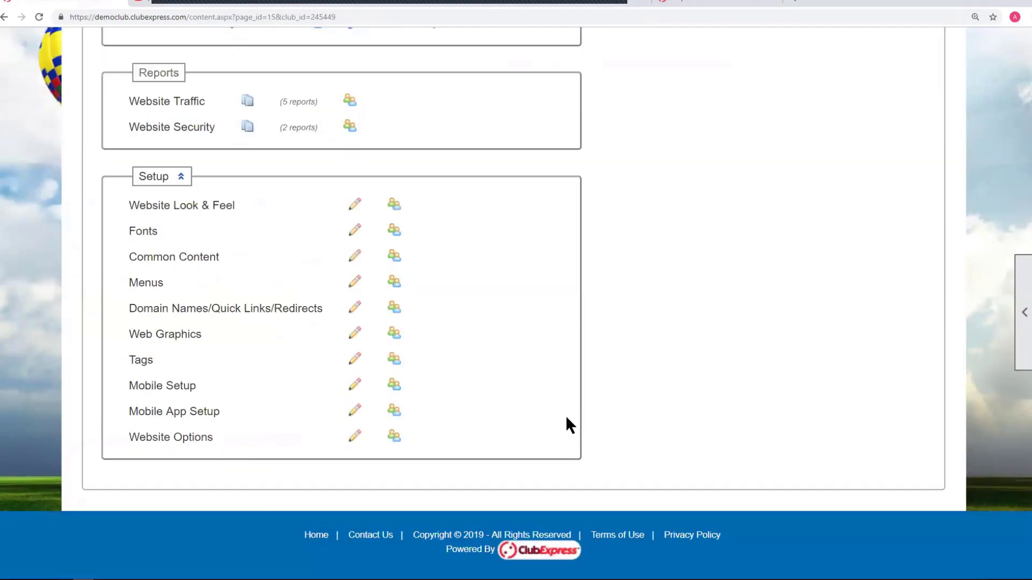
left_click(182, 388)
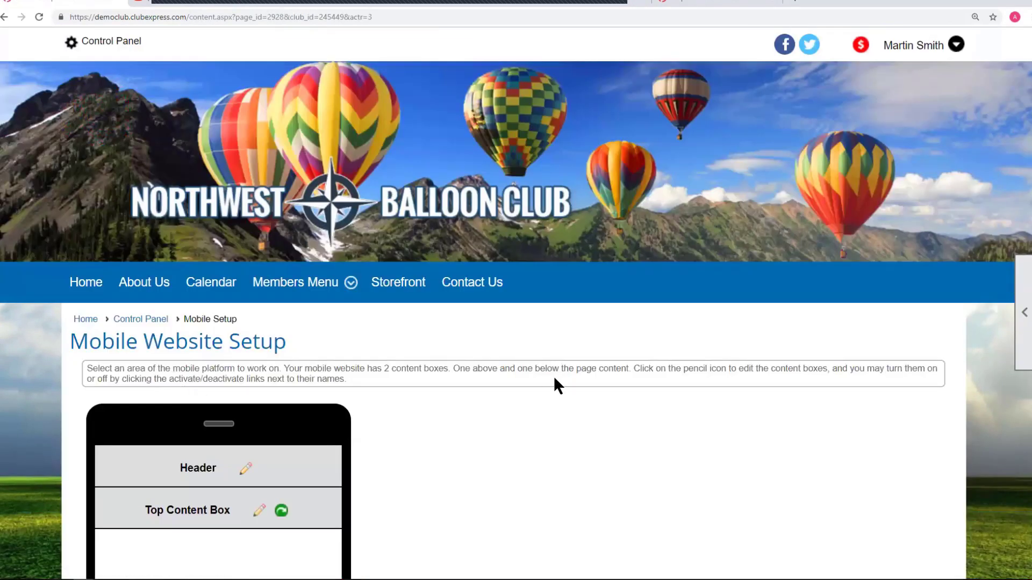
scroll(330, 358, "down", 3)
left_click(245, 250)
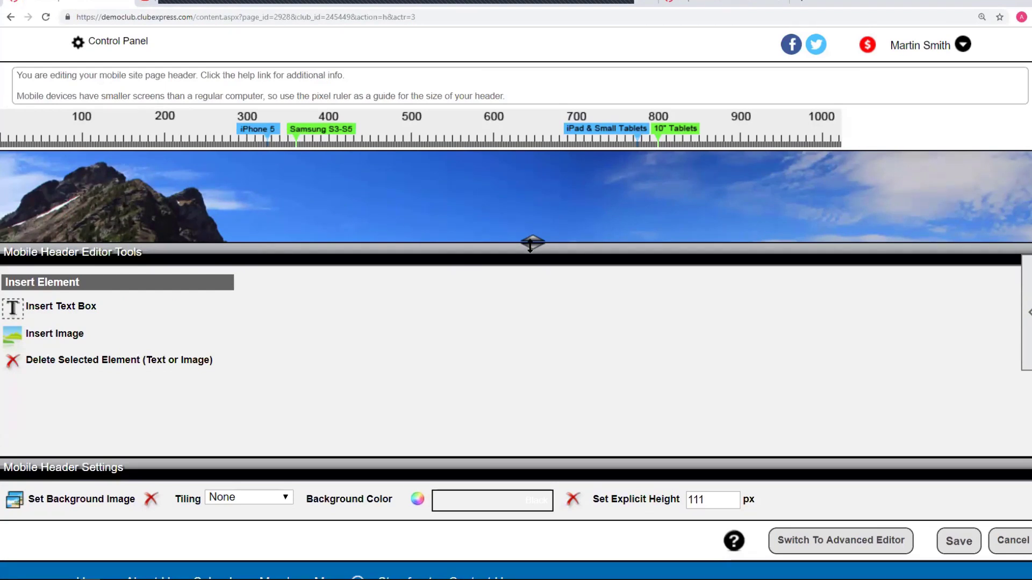
left_click_drag(529, 244, 539, 333)
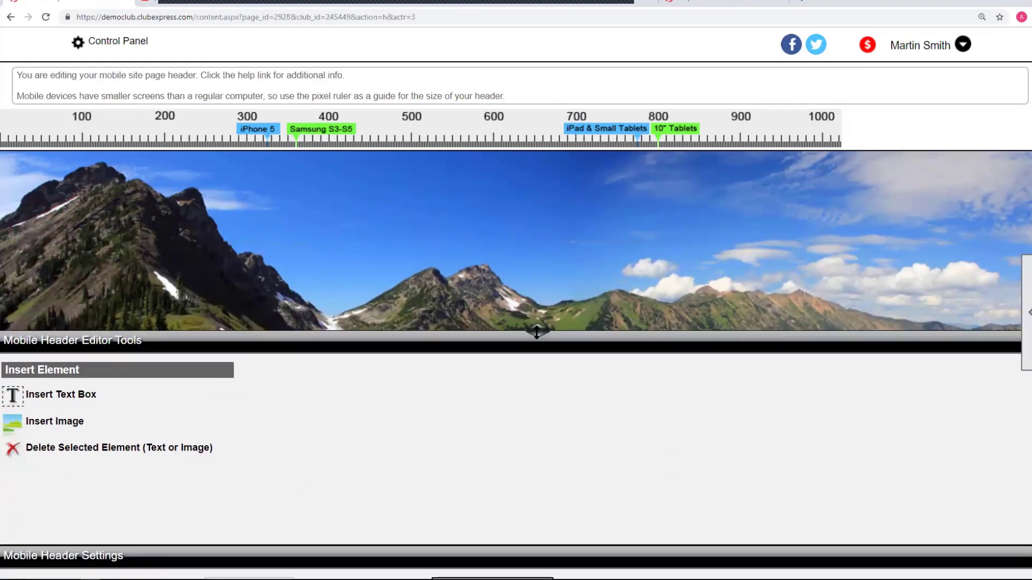
Delete the mobile header's background image and cancel the mobile header edits.
scroll(360, 435, "down", 2)
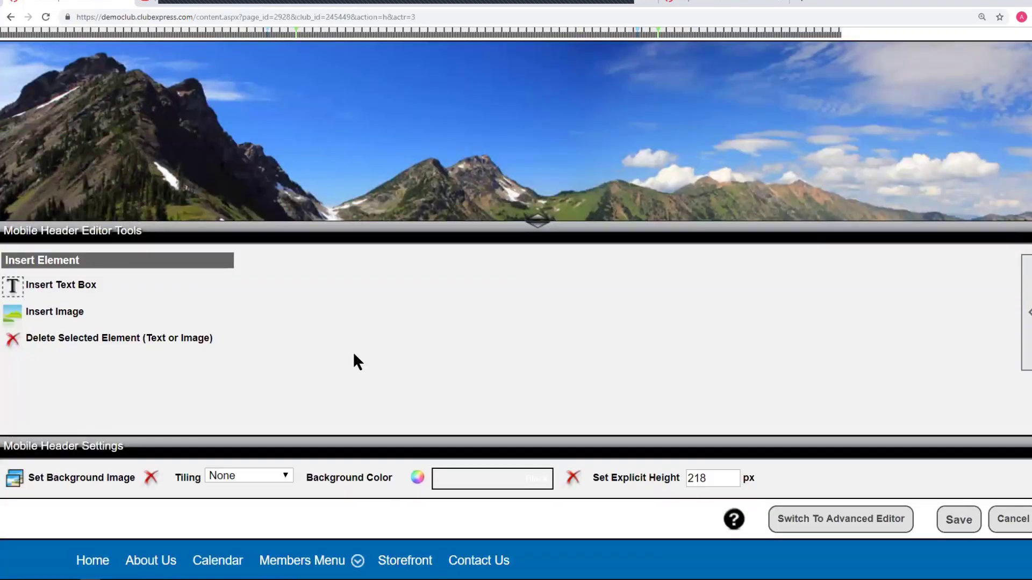
left_click(151, 478)
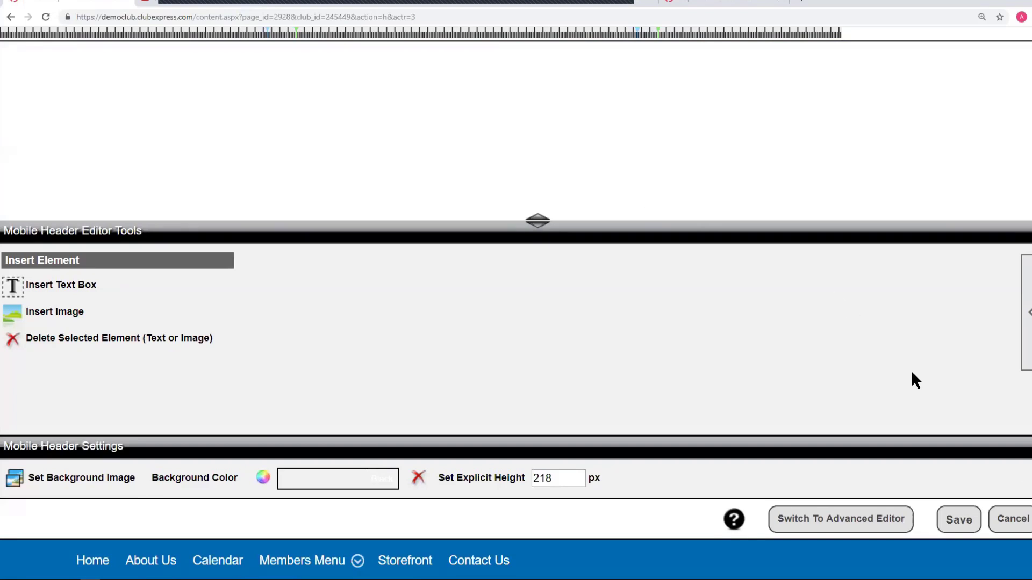
left_click(1016, 522)
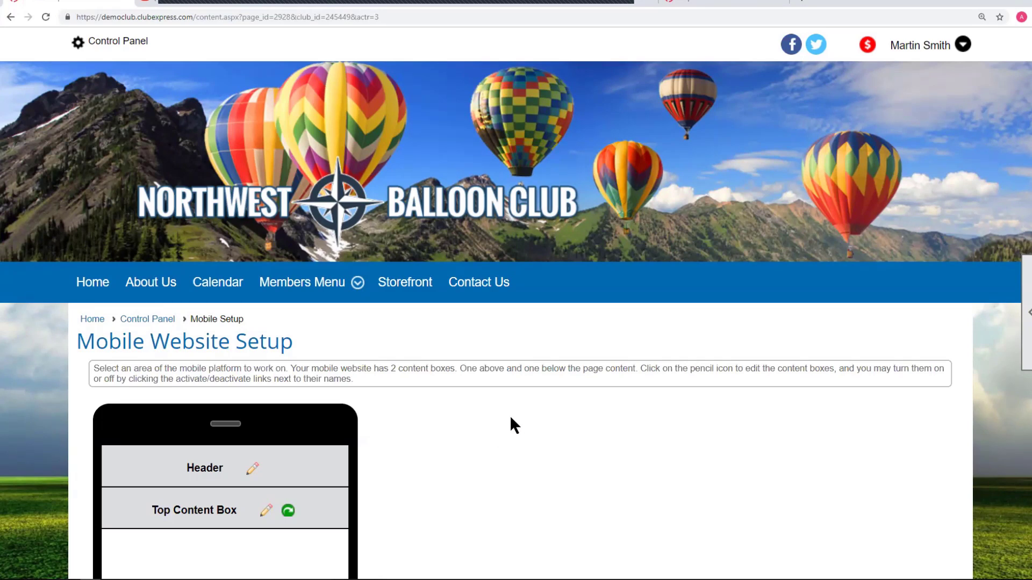
Return to the Control Panel from Mobile Website Setup and open the Custom Page Manager.
scroll(511, 419, "down", 3)
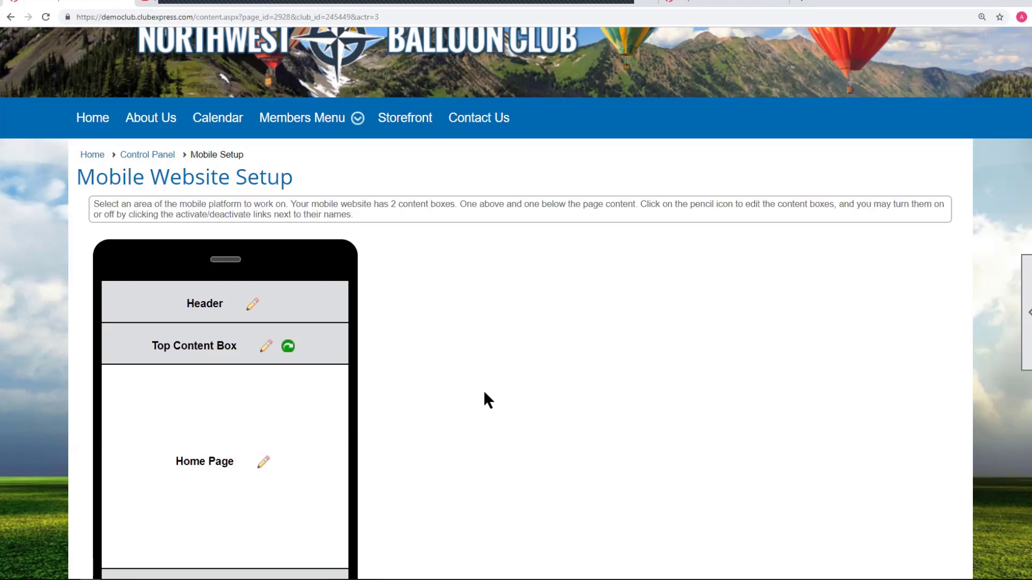
scroll(445, 382, "down", 1)
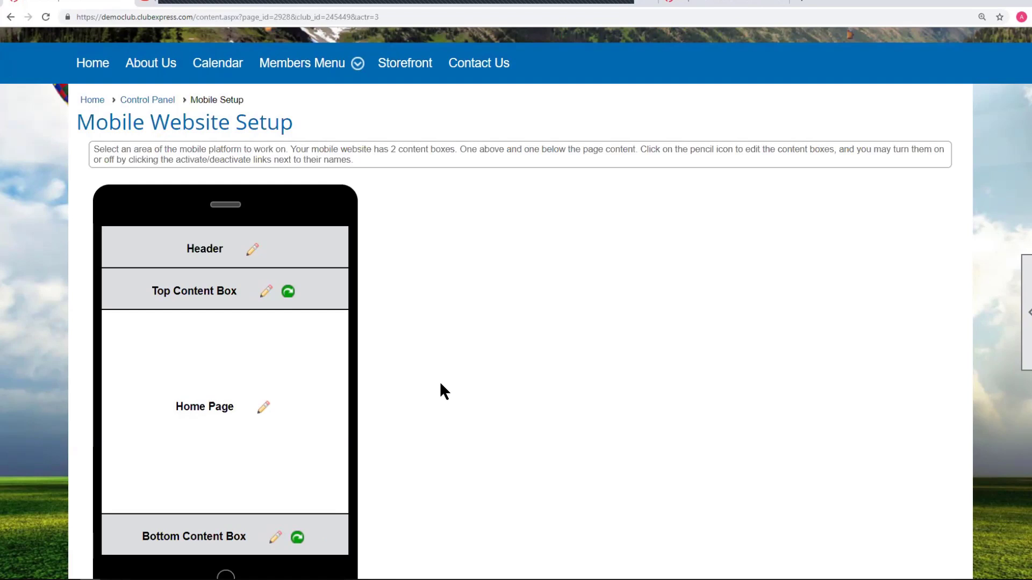
scroll(440, 383, "up", 3)
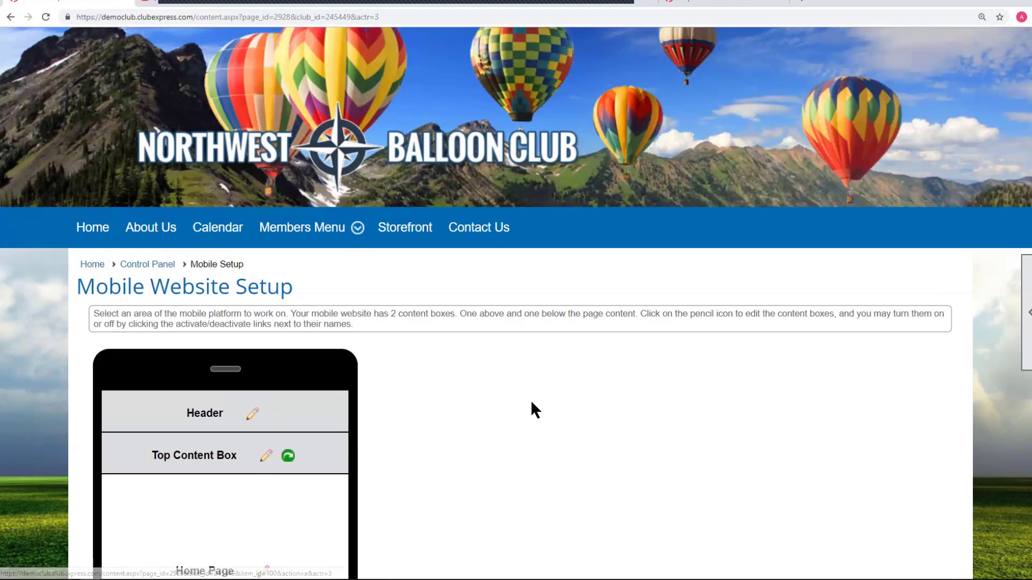
left_click(161, 266)
scroll(693, 312, "down", 3)
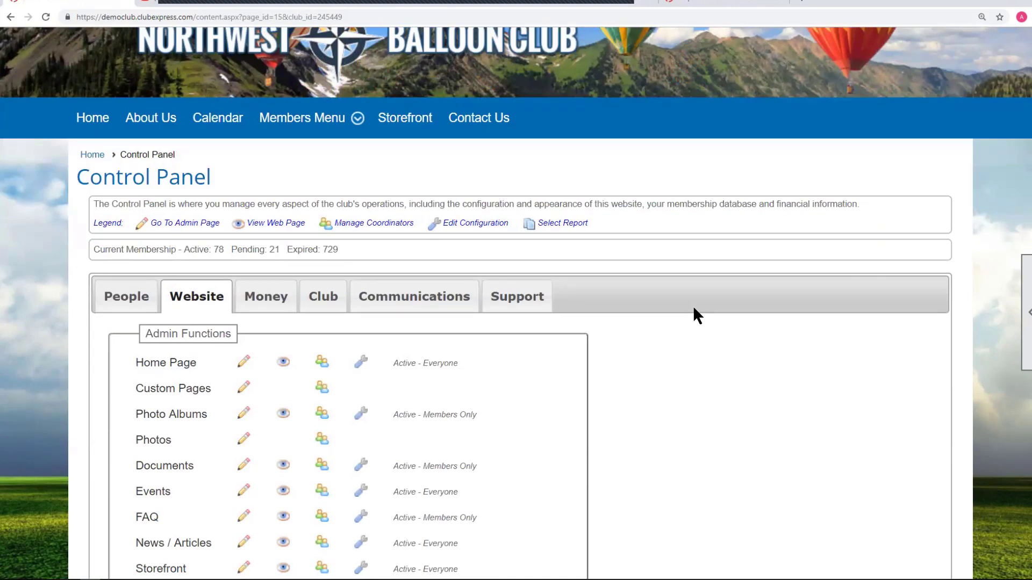
scroll(693, 308, "down", 3)
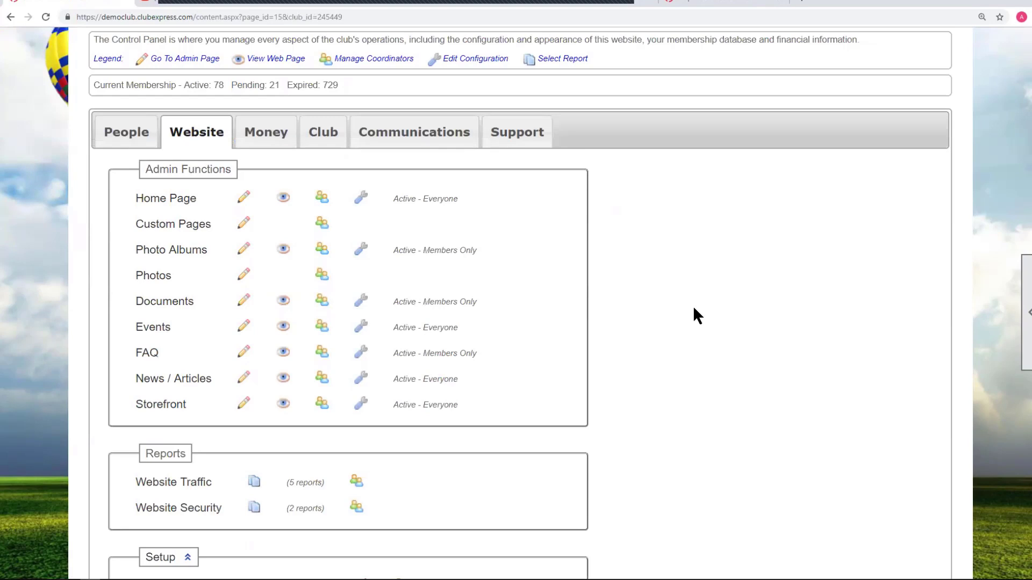
left_click(183, 224)
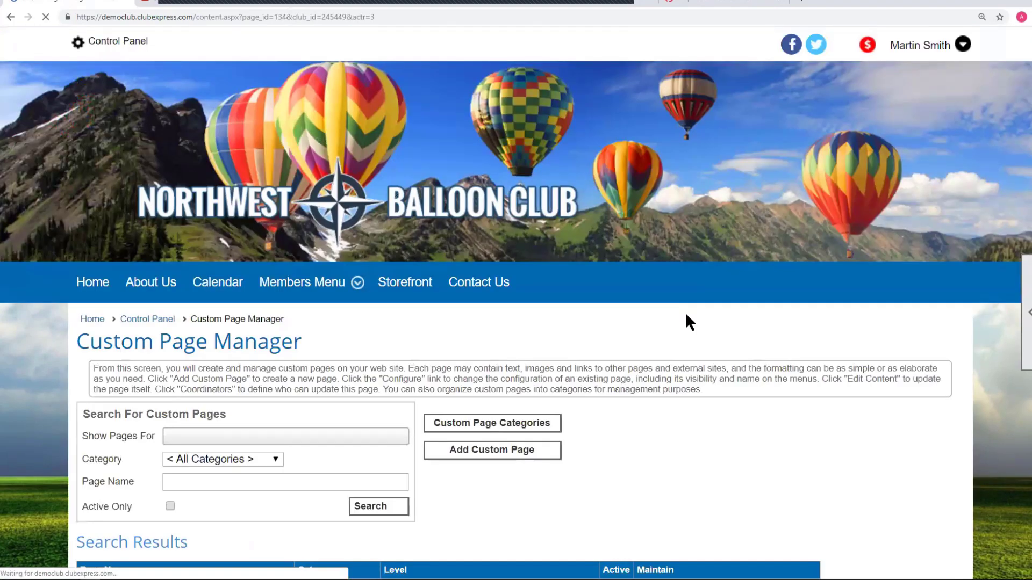
Open the custom page "000 - Demo Advanced Content Editor (Copy)" for editing and enlarge the editor window.
scroll(413, 312, "down", 5)
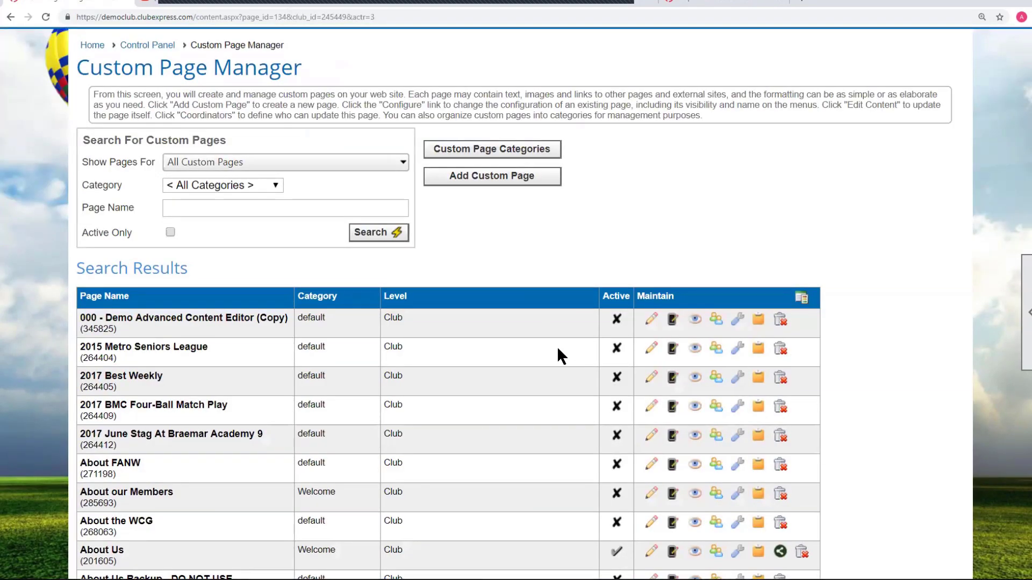
left_click(651, 321)
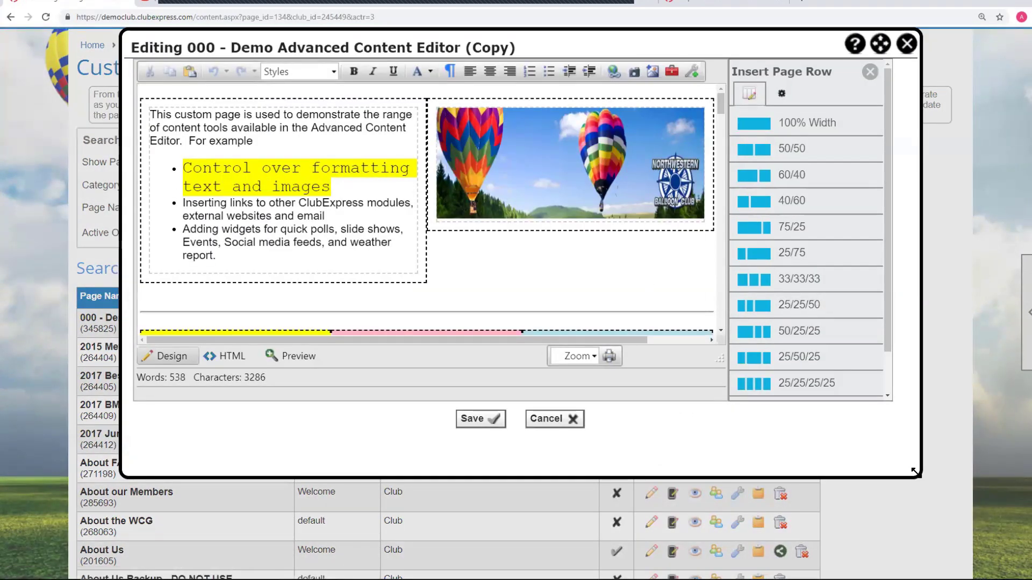
left_click_drag(914, 471, 966, 526)
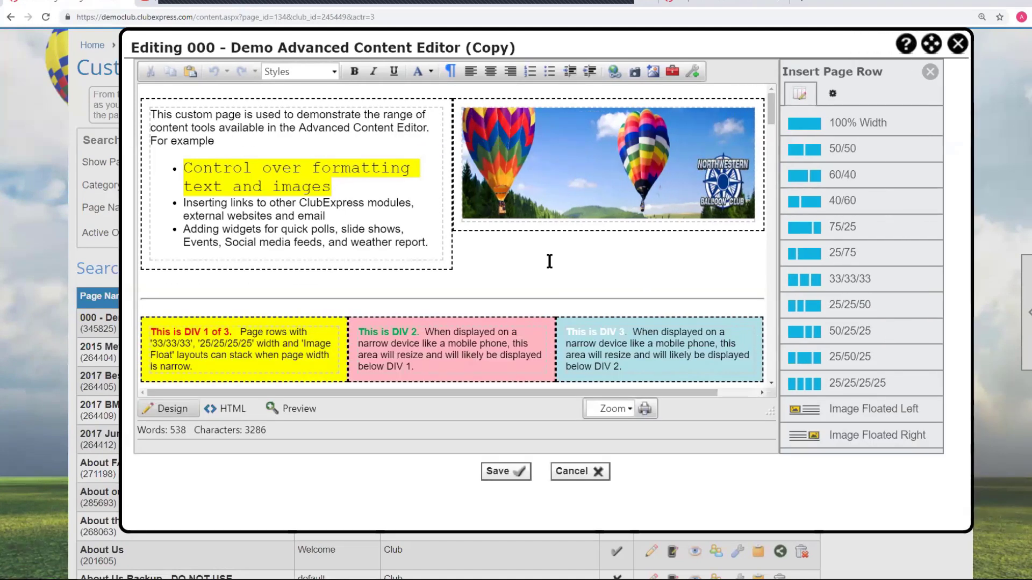
Set the balloon banner image's width to 250 px in its properties, with the height linked proportionally.
left_click(552, 171)
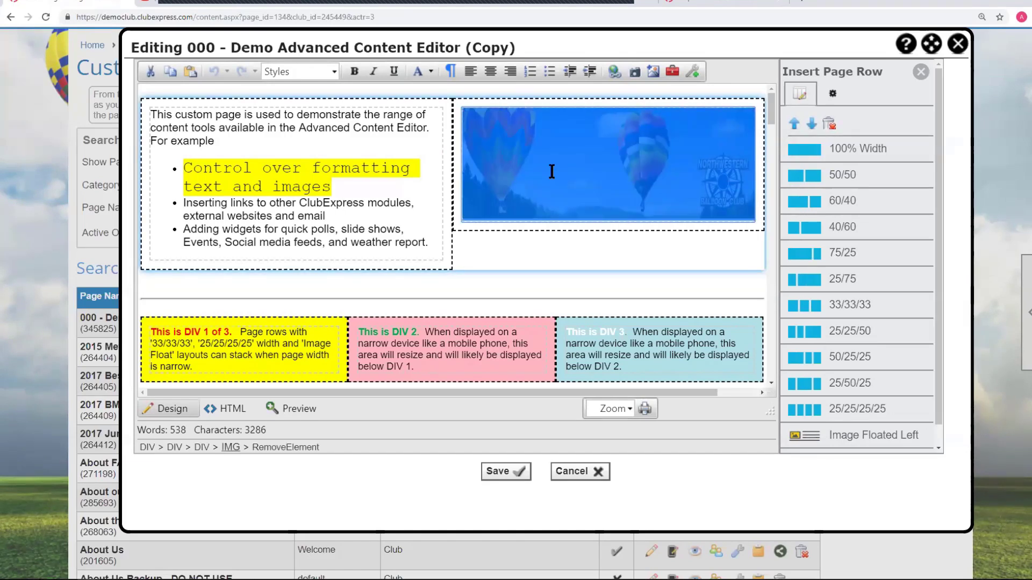
right_click(552, 171)
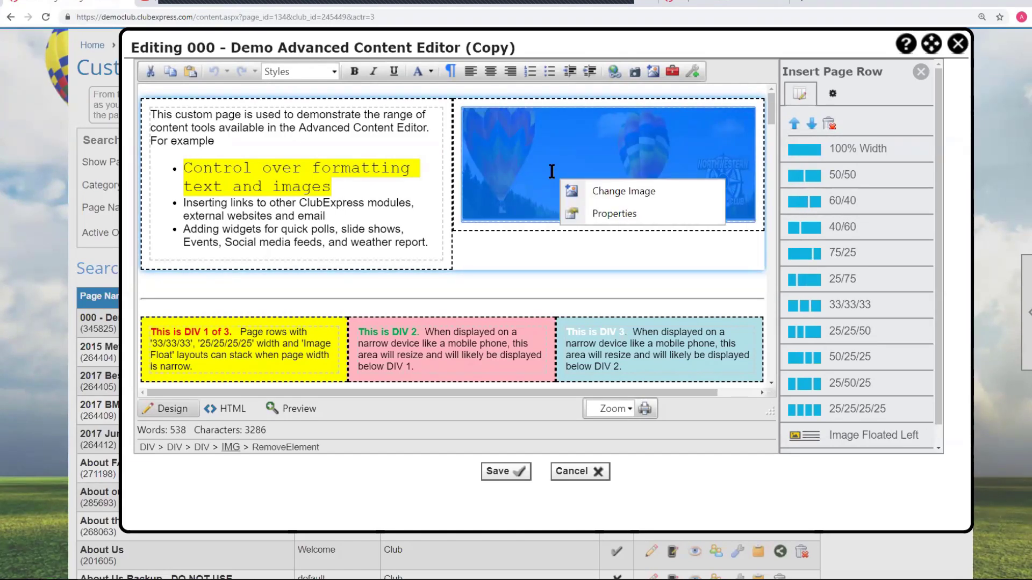
left_click(602, 213)
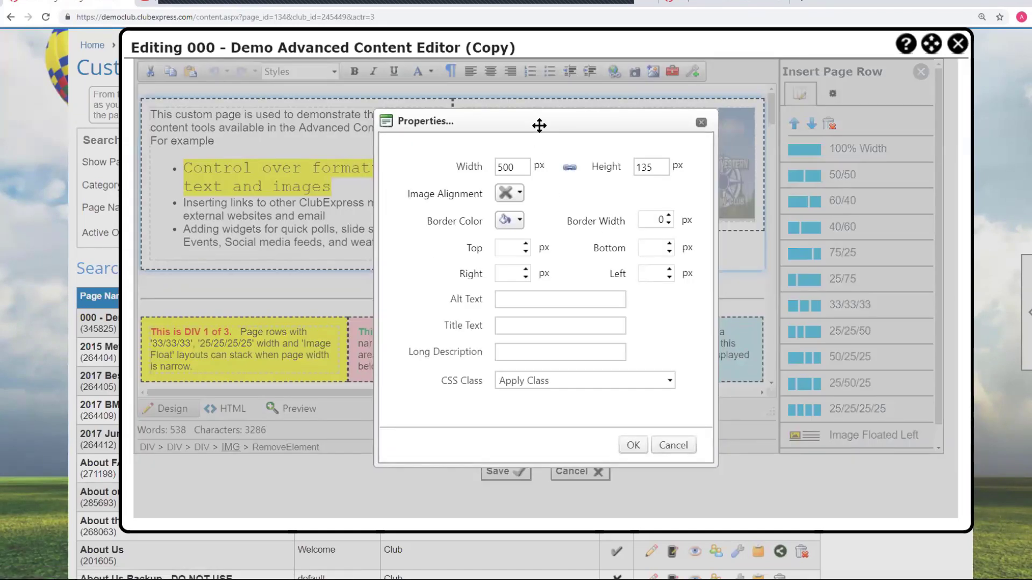
left_click_drag(537, 127, 427, 129)
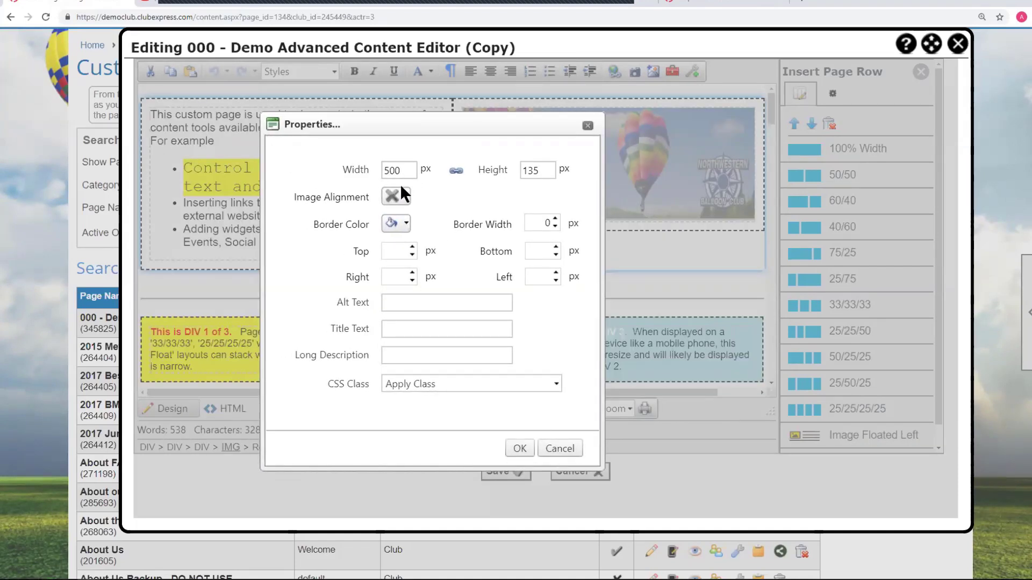
left_click_drag(407, 169, 377, 167)
type("2")
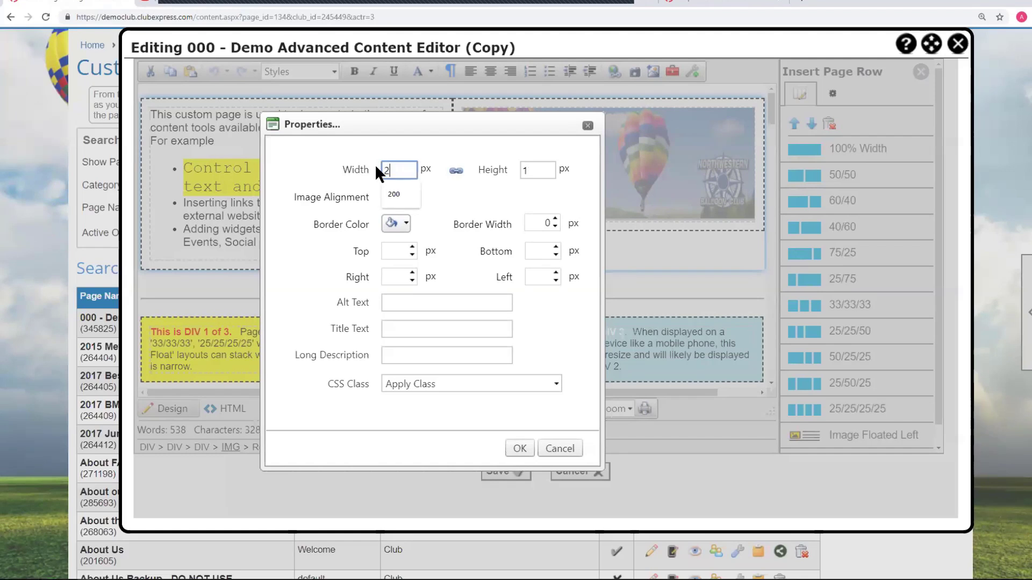
type("50")
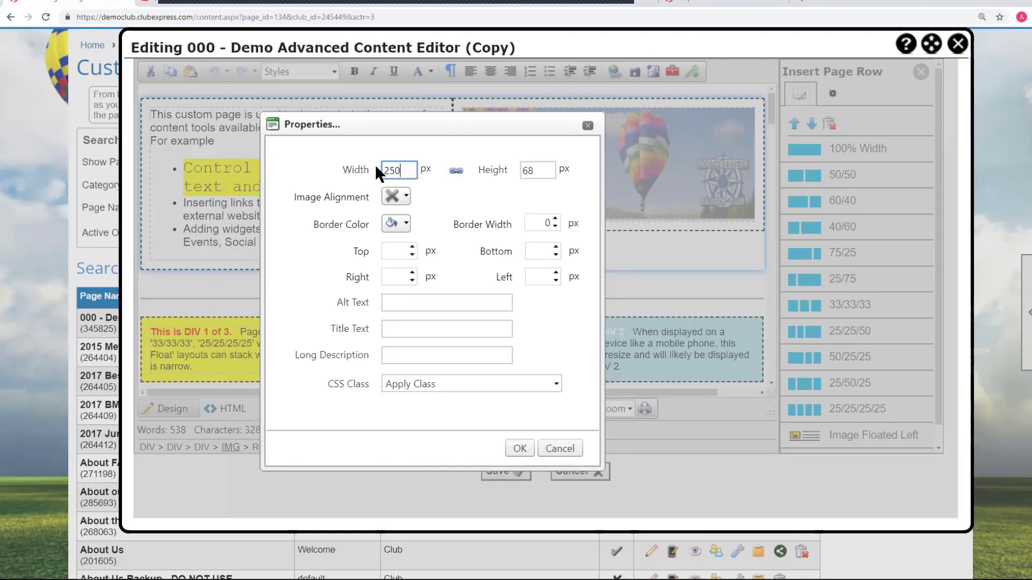
left_click(455, 170)
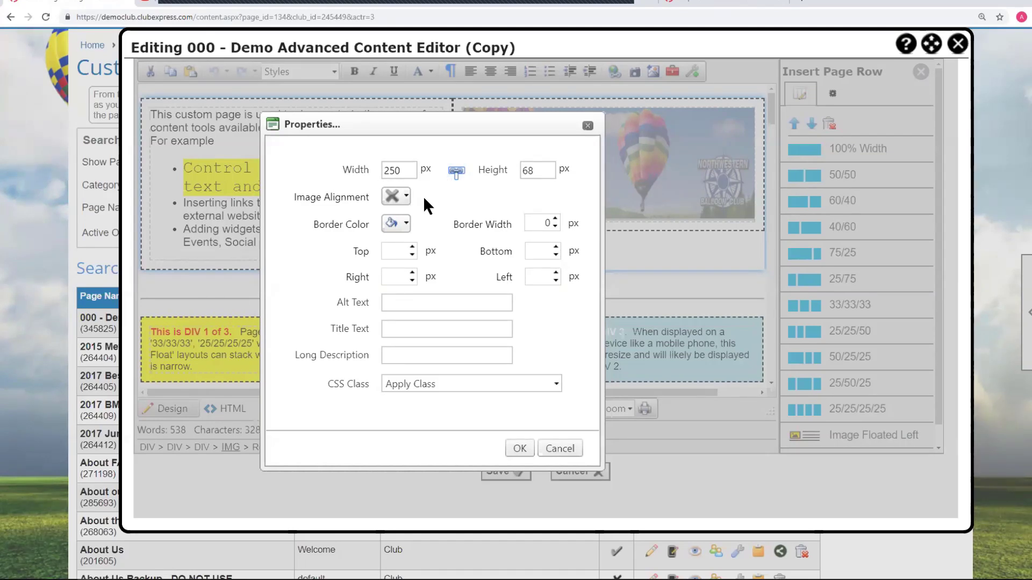
Give the balloon banner image a red #ff0000 border 3 px wide and apply the image properties.
left_click(405, 223)
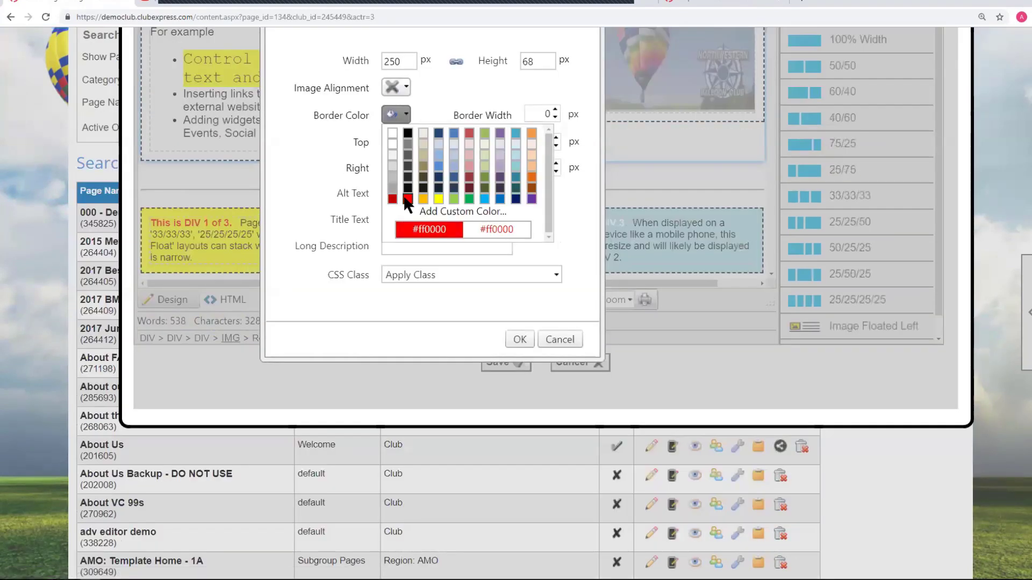
left_click(407, 199)
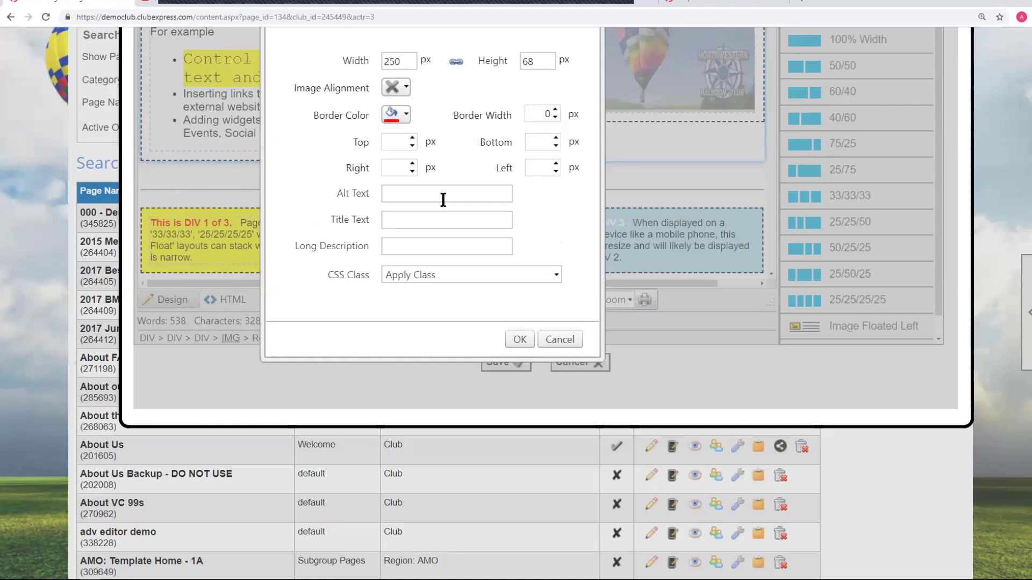
left_click(555, 109)
left_click(516, 337)
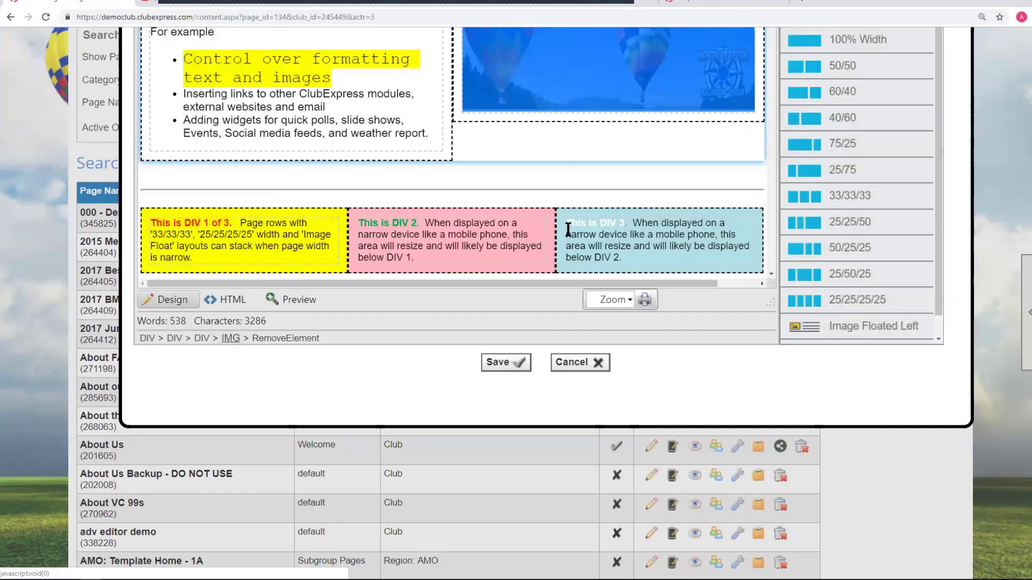
left_click(585, 166)
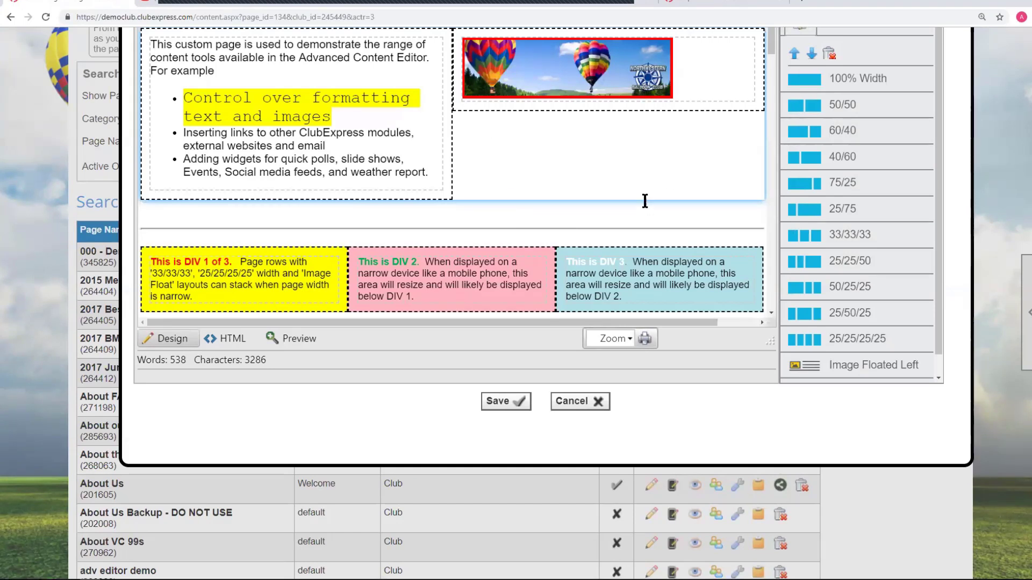
View the Change Image picker and the Properties dialog for the balloon banner, closing both without changes.
scroll(493, 268, "up", 3)
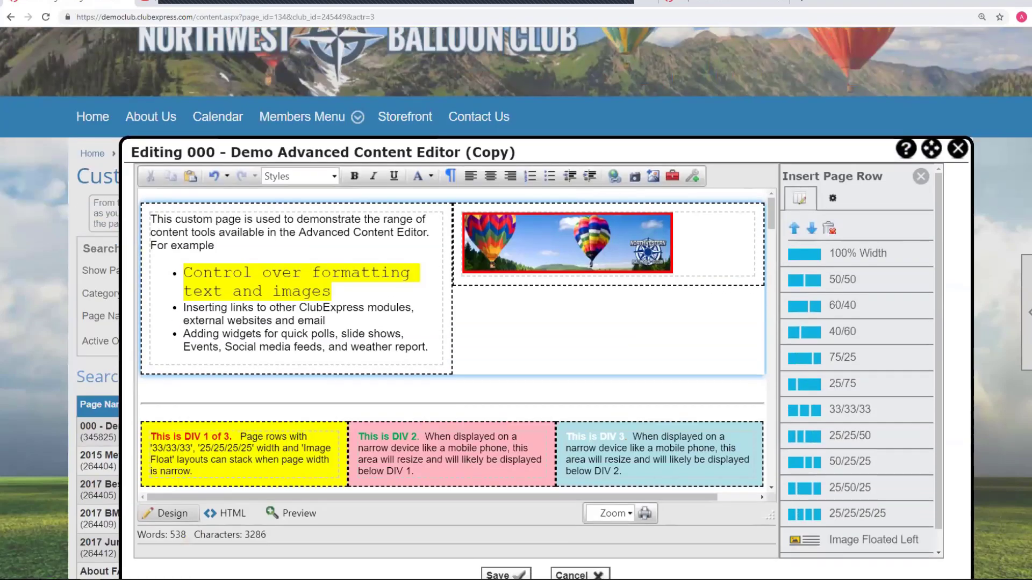
right_click(534, 250)
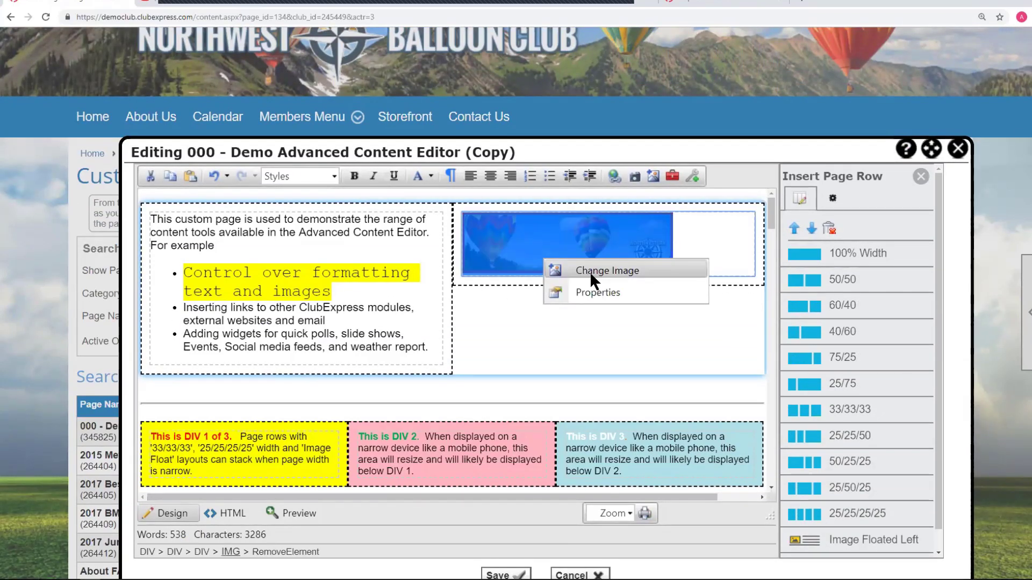
left_click(592, 270)
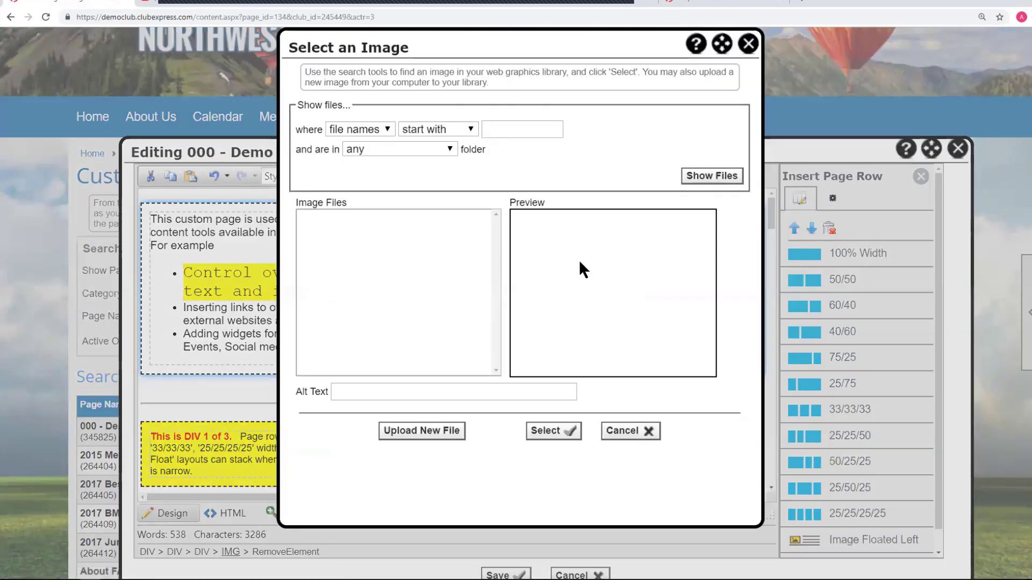
left_click(747, 42)
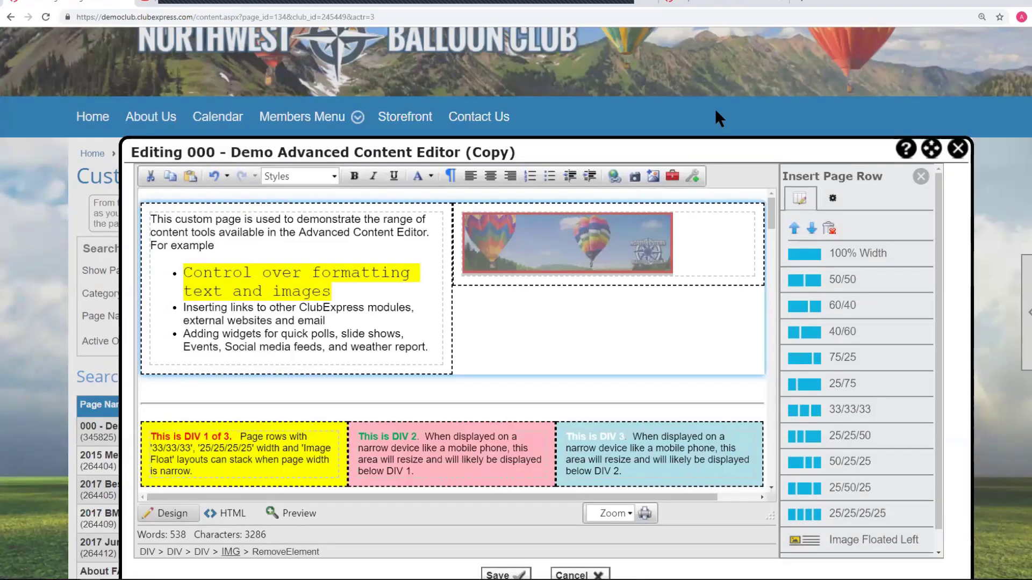
right_click(573, 241)
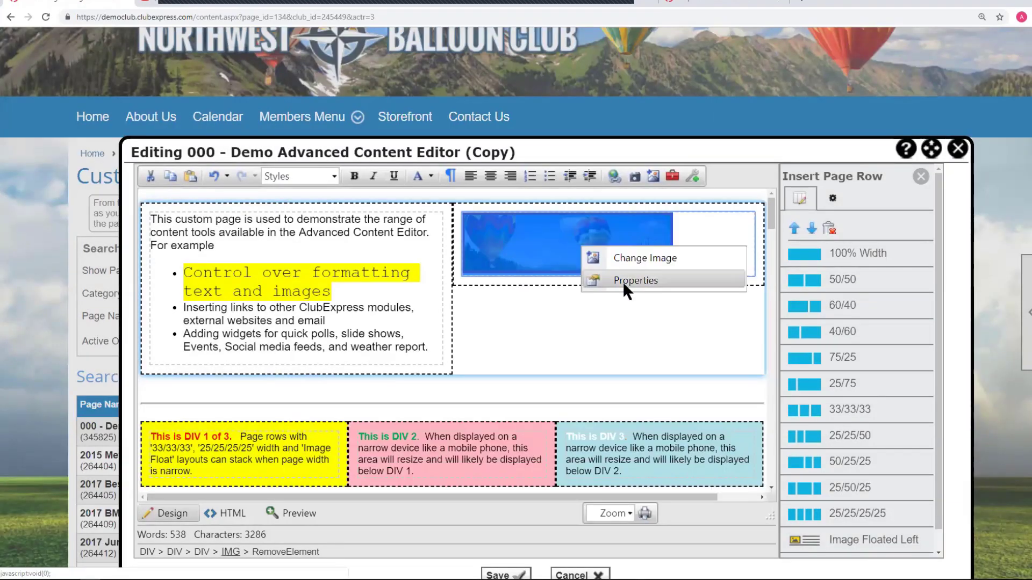
left_click(622, 282)
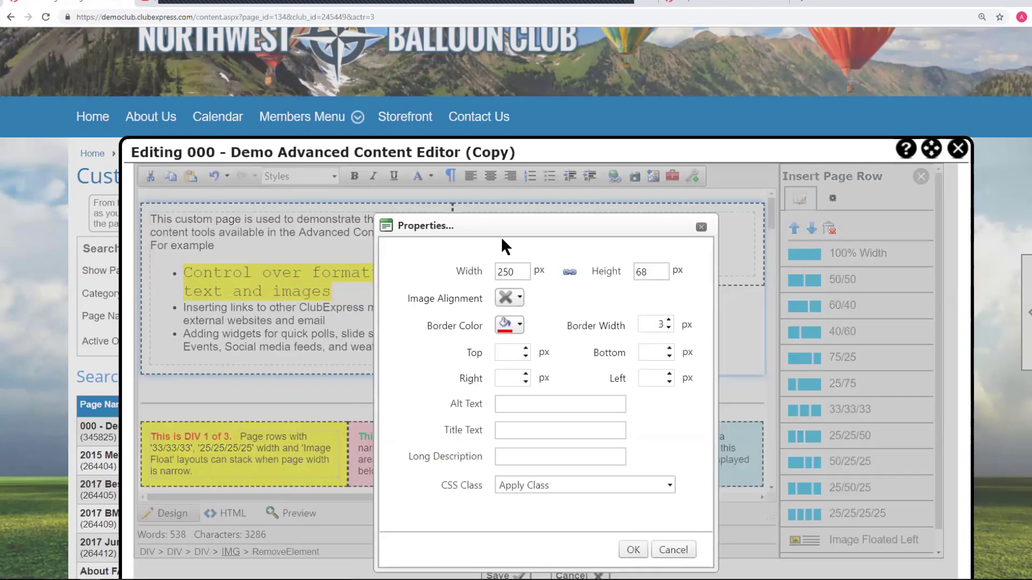
left_click_drag(534, 225, 537, 189)
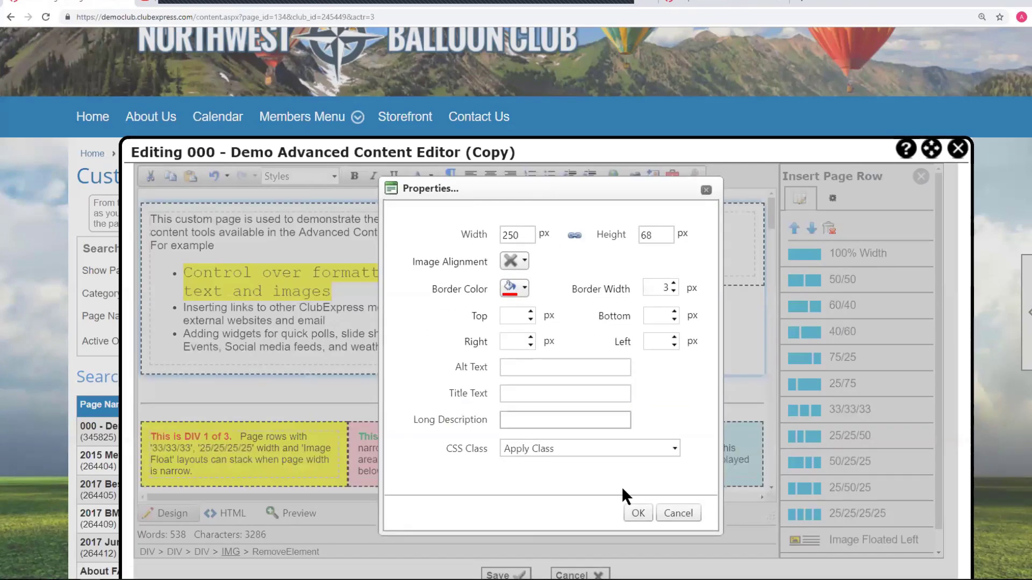
left_click(667, 509)
Cancel editing the custom page and discard its changes.
scroll(604, 479, "down", 5)
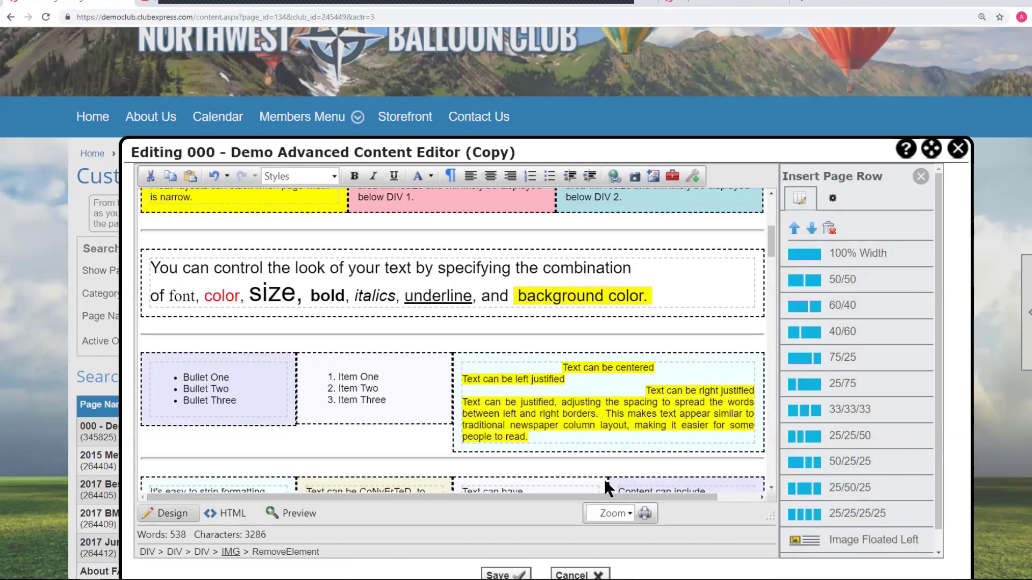
left_click(580, 574)
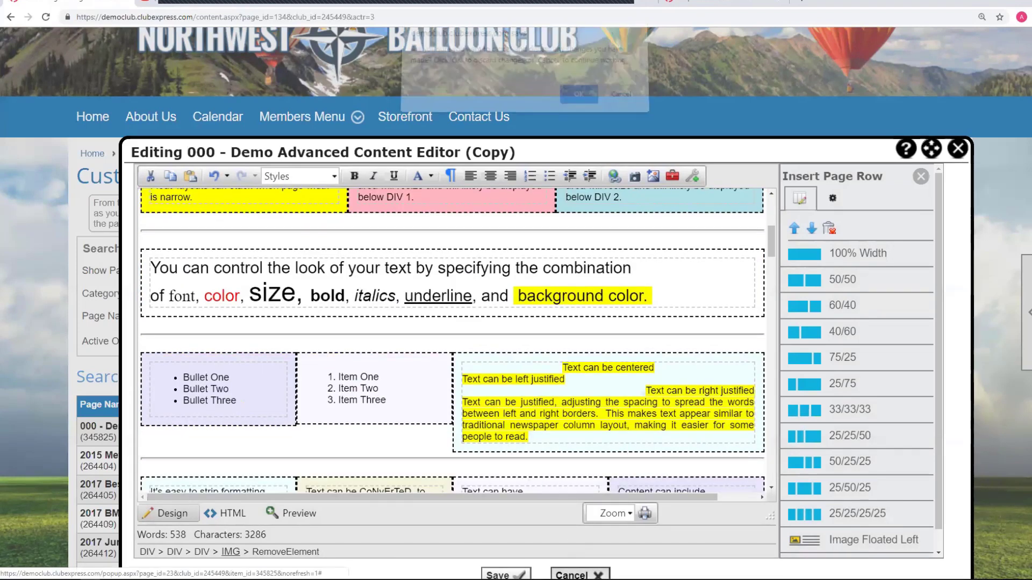
left_click(578, 97)
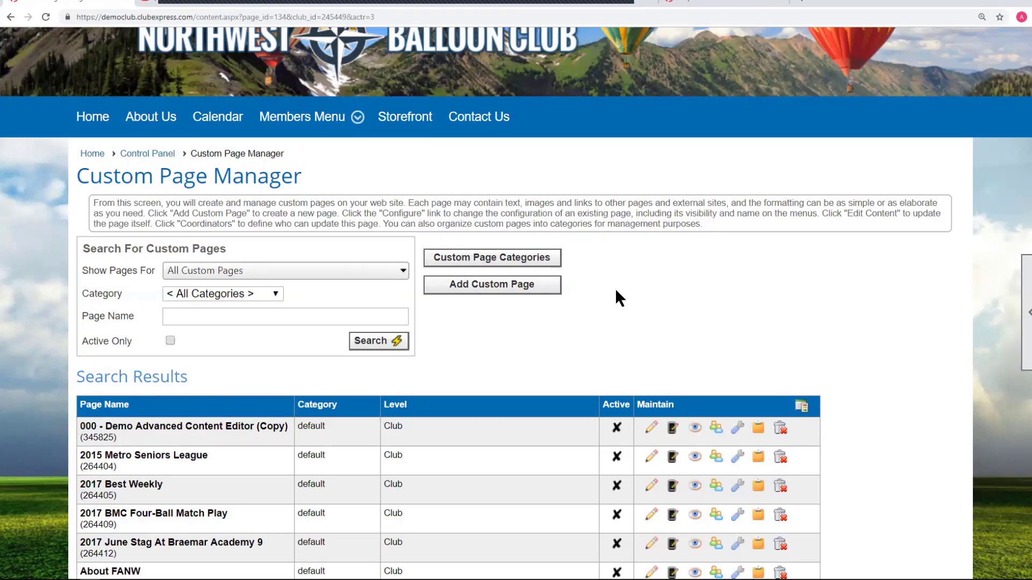
Return to the Control Panel and display the Communications admin functions.
left_click(156, 155)
scroll(565, 306, "down", 3)
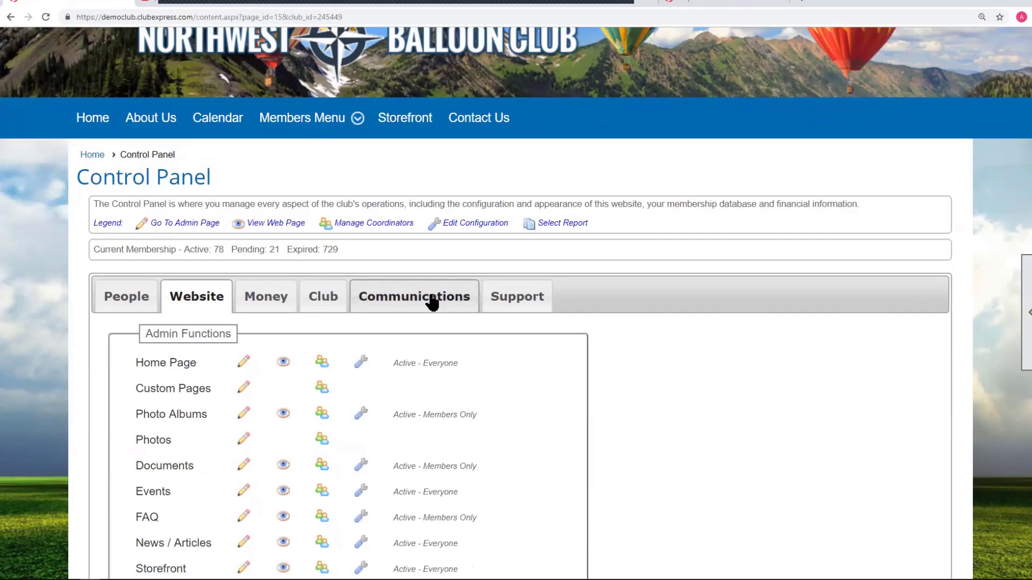
left_click(428, 298)
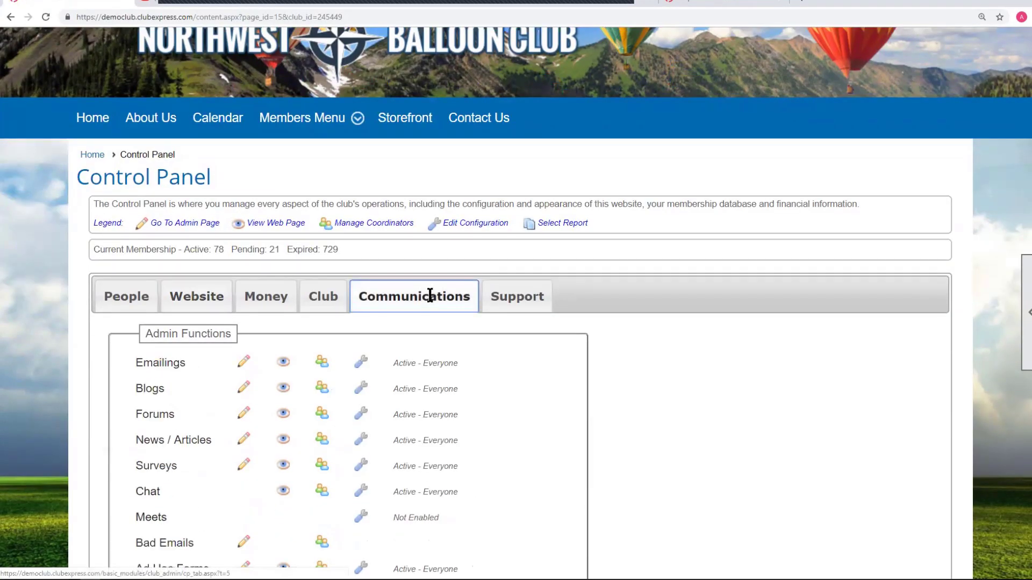
Go to the Emailings administration and open the draft email addressed to all active members and the Press category for editing.
left_click(244, 366)
scroll(831, 303, "down", 5)
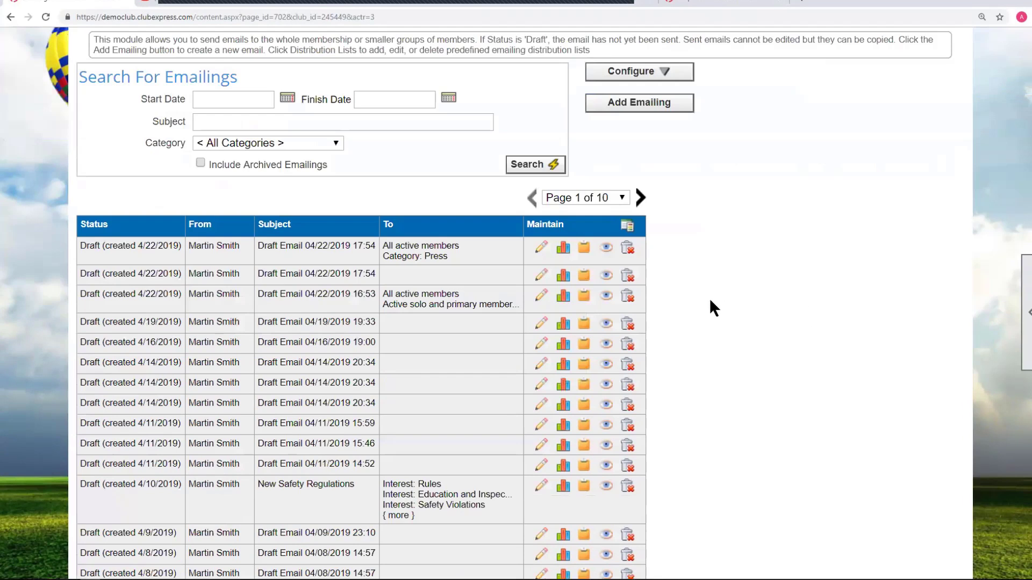
left_click(540, 250)
scroll(865, 301, "down", 5)
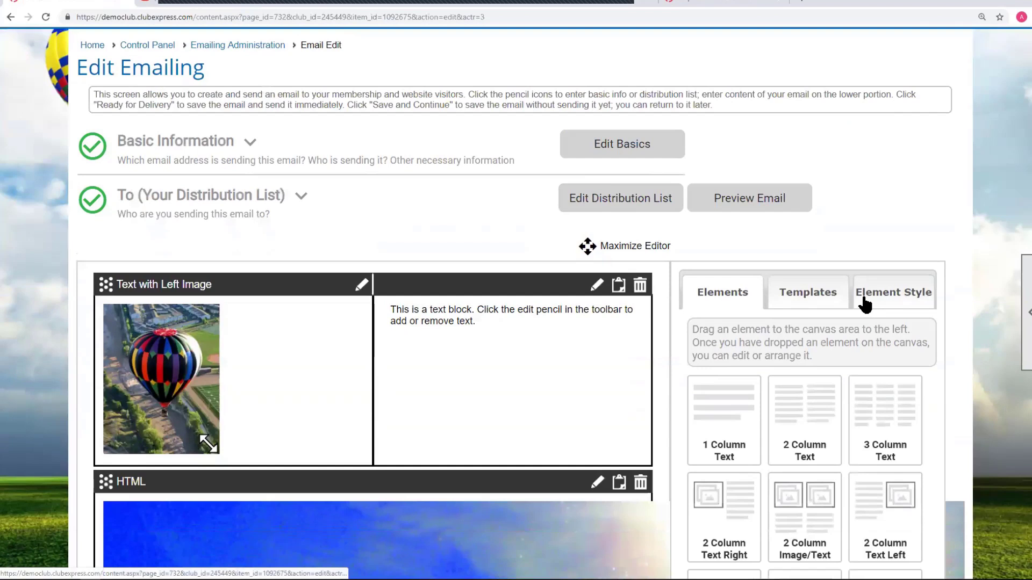
Delete the existing Text with Left Image and HTML elements from the email's canvas.
left_click(639, 285)
left_click(576, 80)
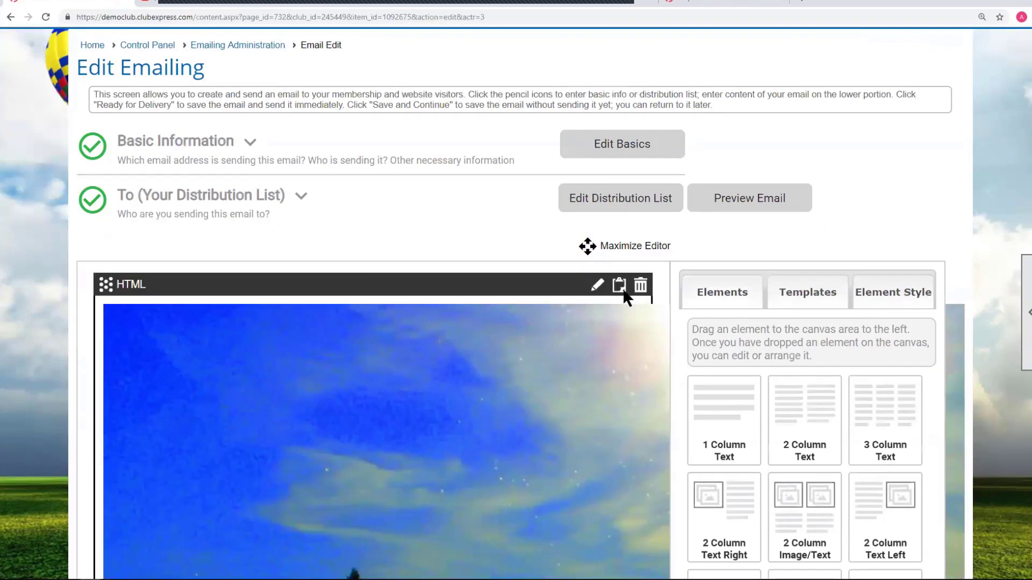
left_click(640, 286)
left_click(579, 81)
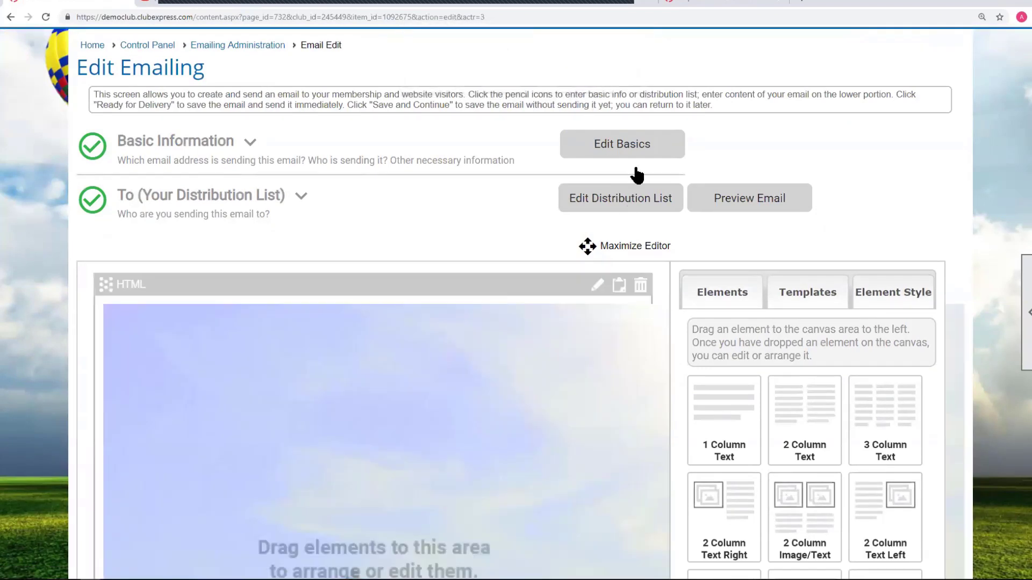
Add a 2 Column Text Right element to the email and replace its placeholder with the photo balloon-field.jpg, found by the title Balloon.
scroll(852, 242, "down", 2)
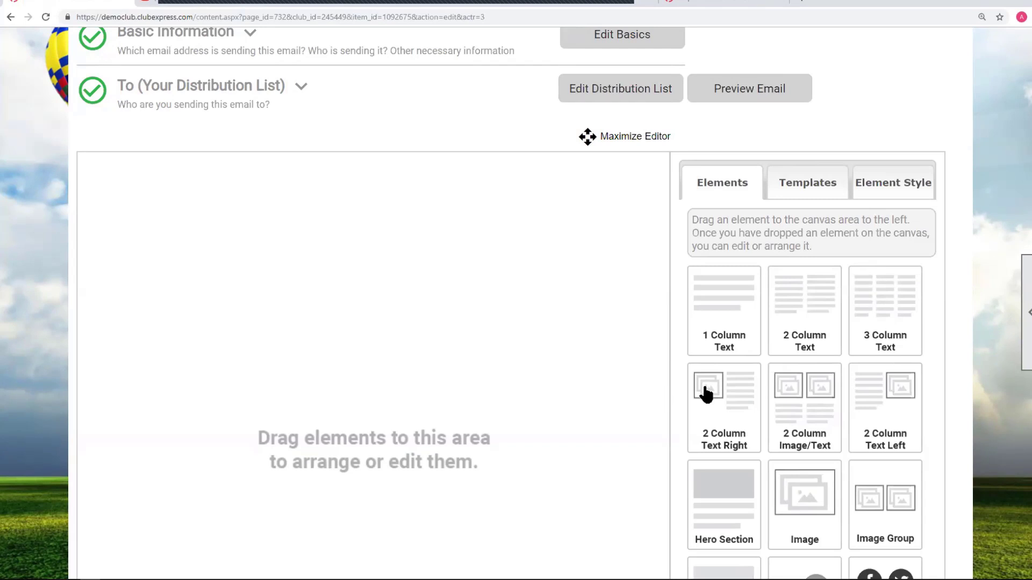
left_click_drag(706, 395, 112, 202)
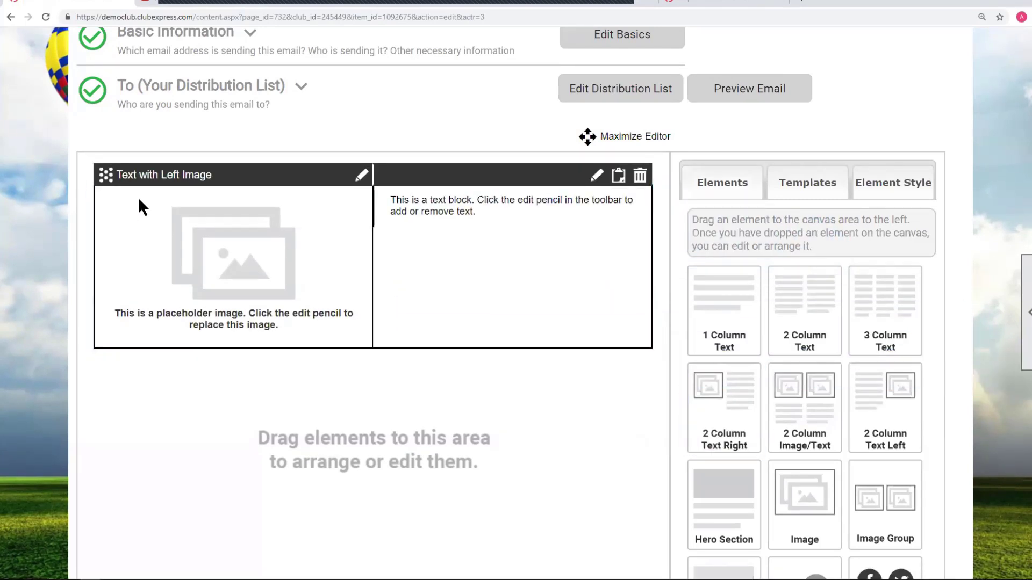
left_click(362, 176)
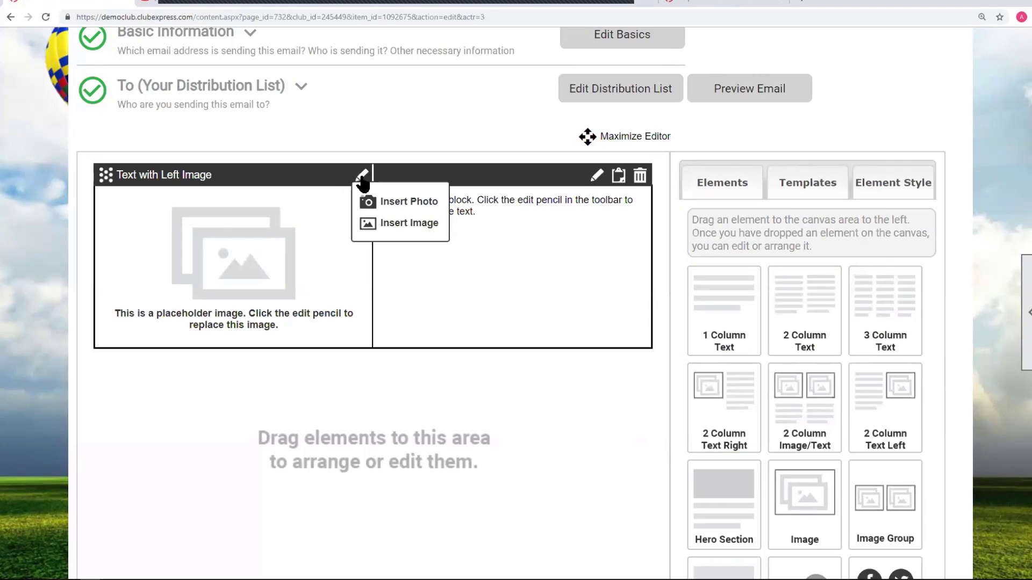
left_click(387, 198)
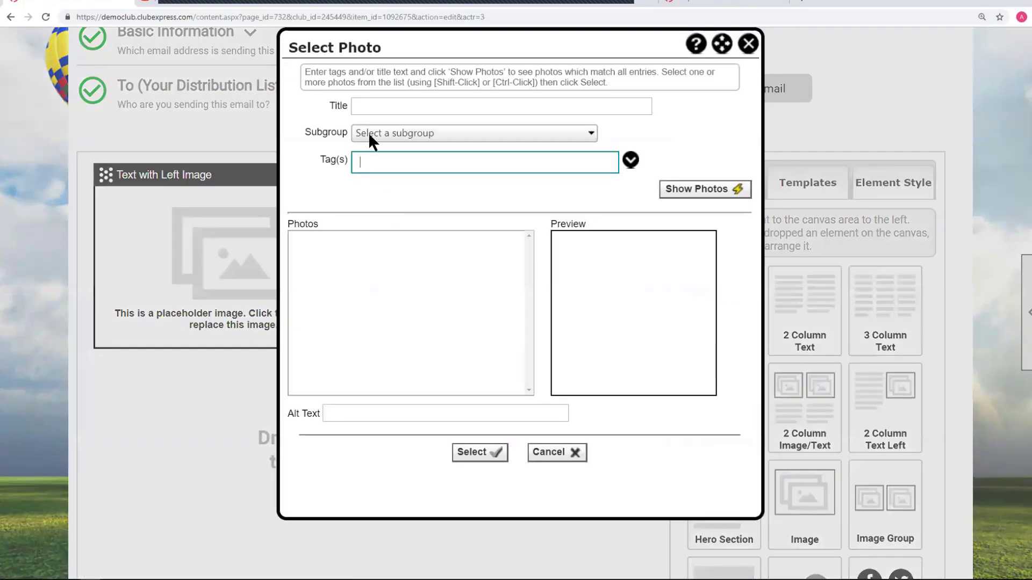
left_click(370, 106)
left_click(369, 129)
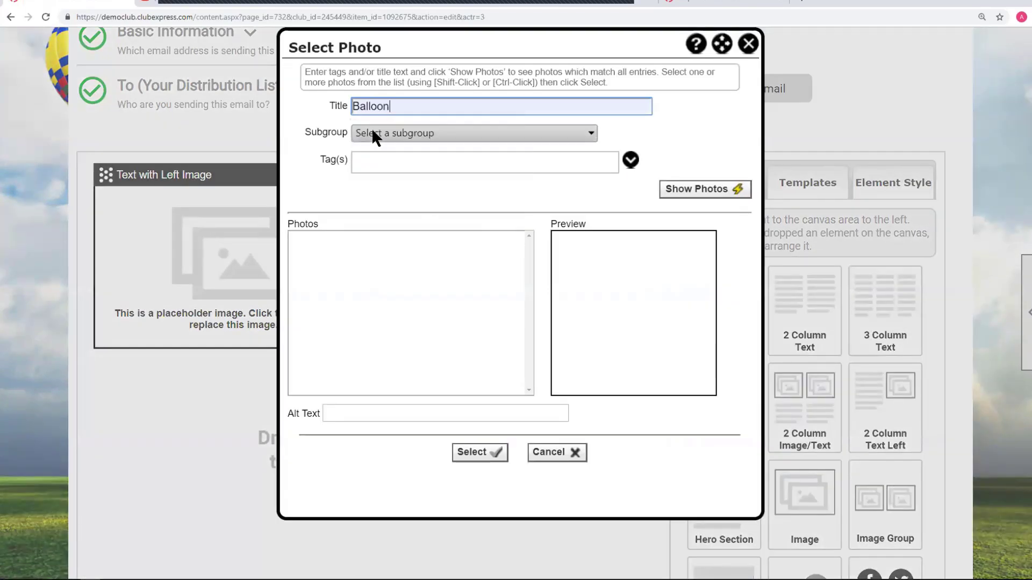
left_click(690, 191)
left_click(314, 252)
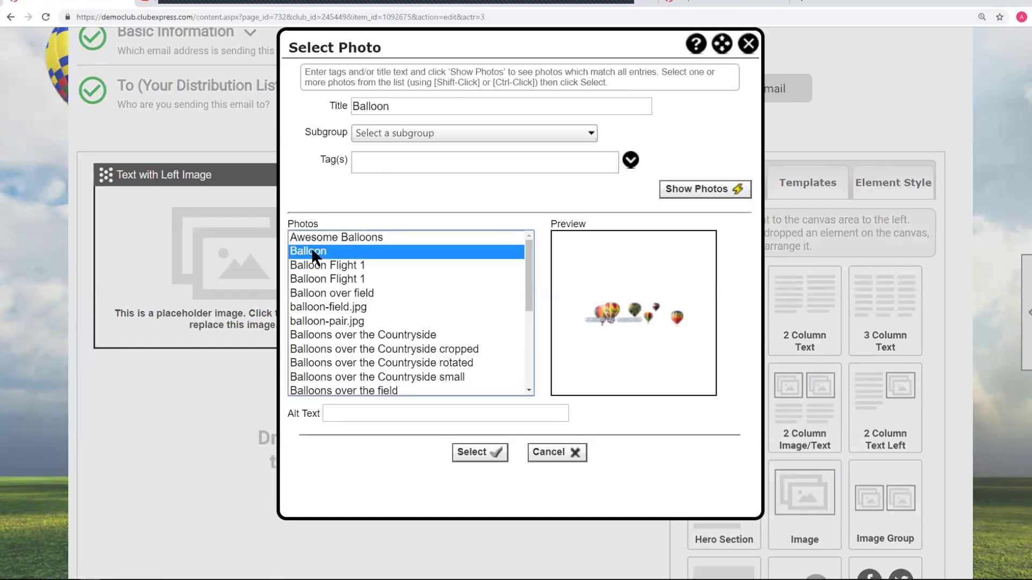
left_click(342, 306)
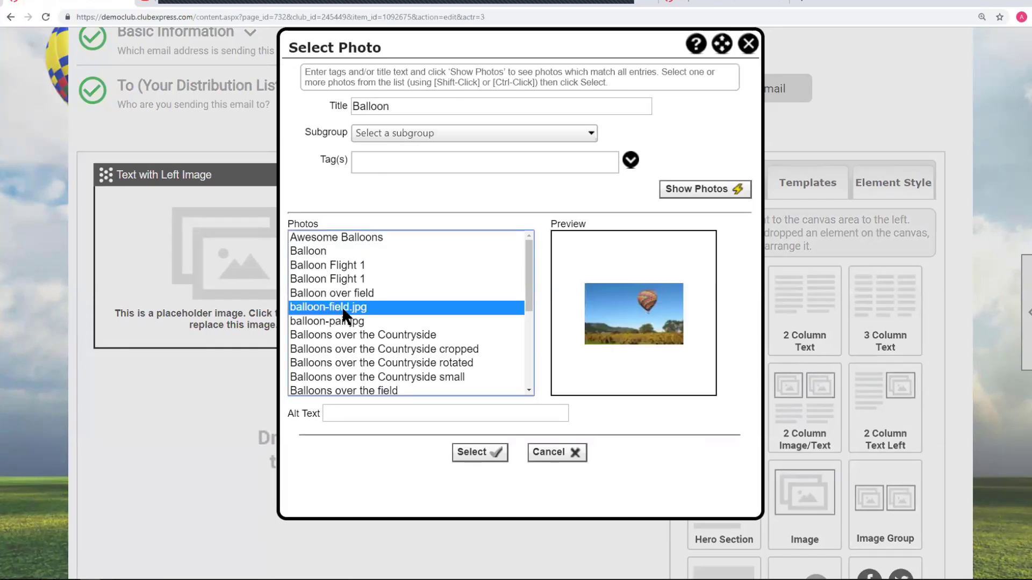
left_click(481, 454)
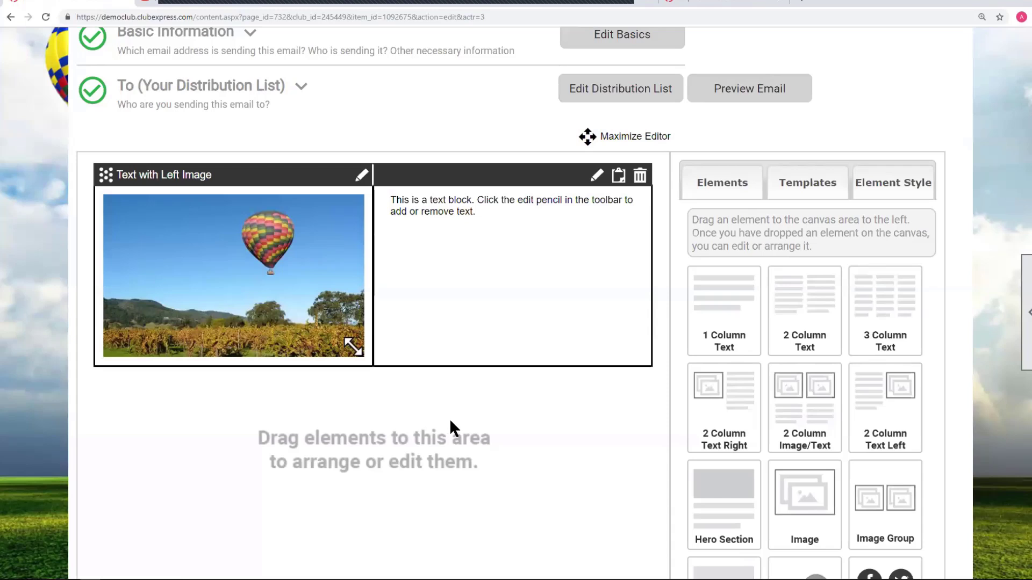
Resize the balloon photo in the email to somewhat less than its column's full width and select its element.
left_click_drag(353, 347, 244, 278)
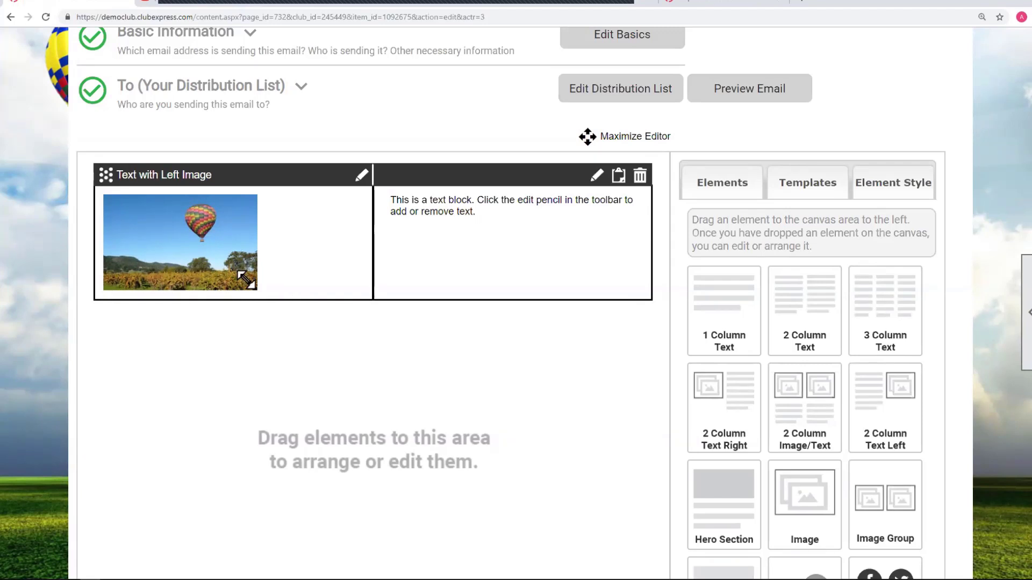
left_click_drag(243, 277, 286, 316)
right_click(252, 283)
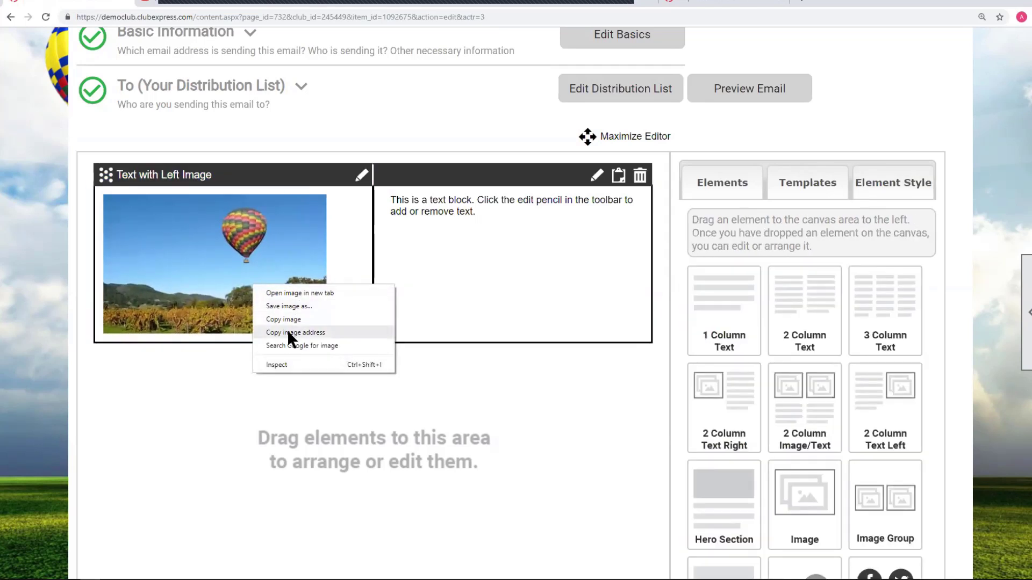
left_click(213, 275)
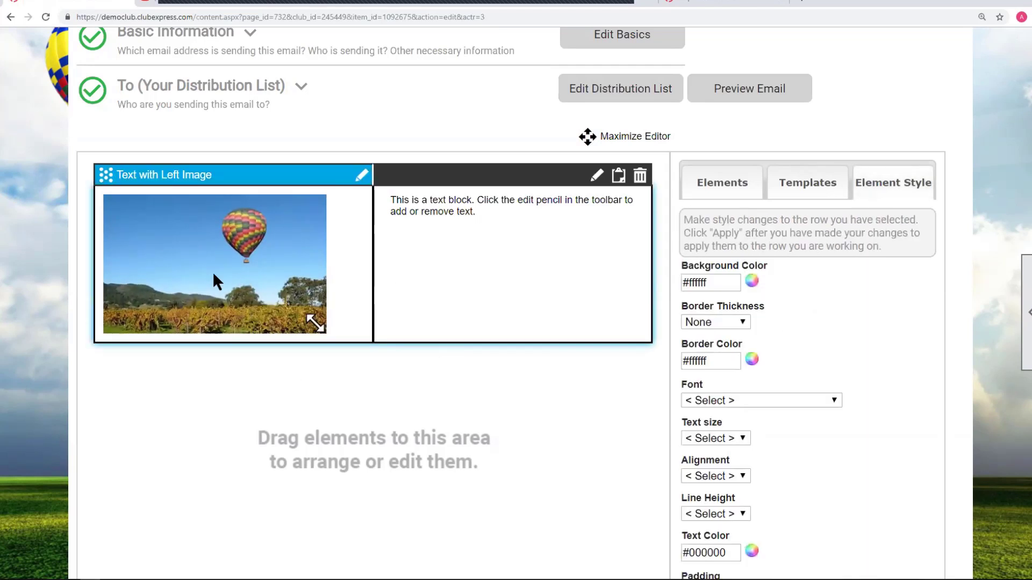
In the balloon photo's image properties, review the alignment options and set the border size to 3px.
left_click(361, 175)
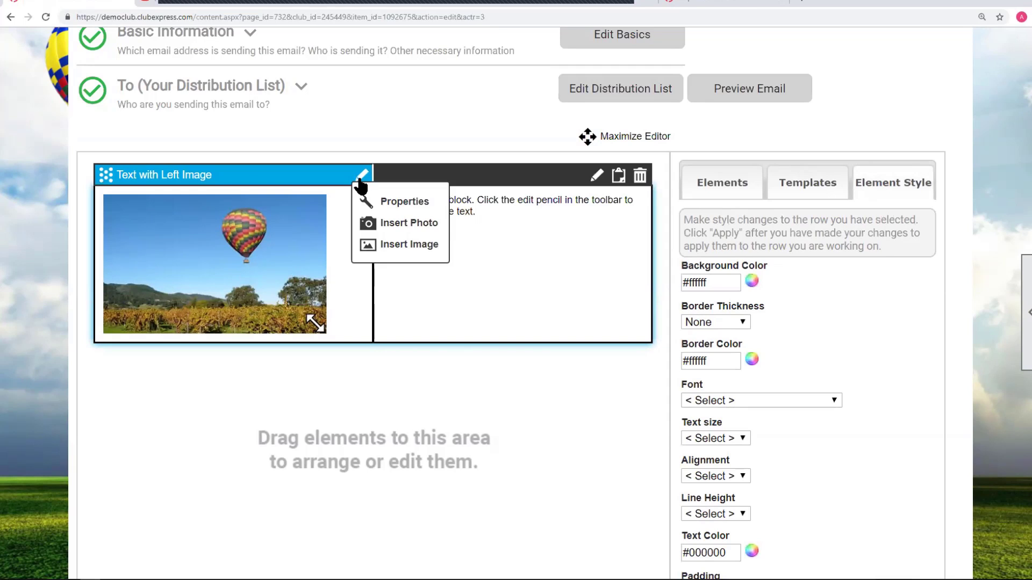
left_click(394, 204)
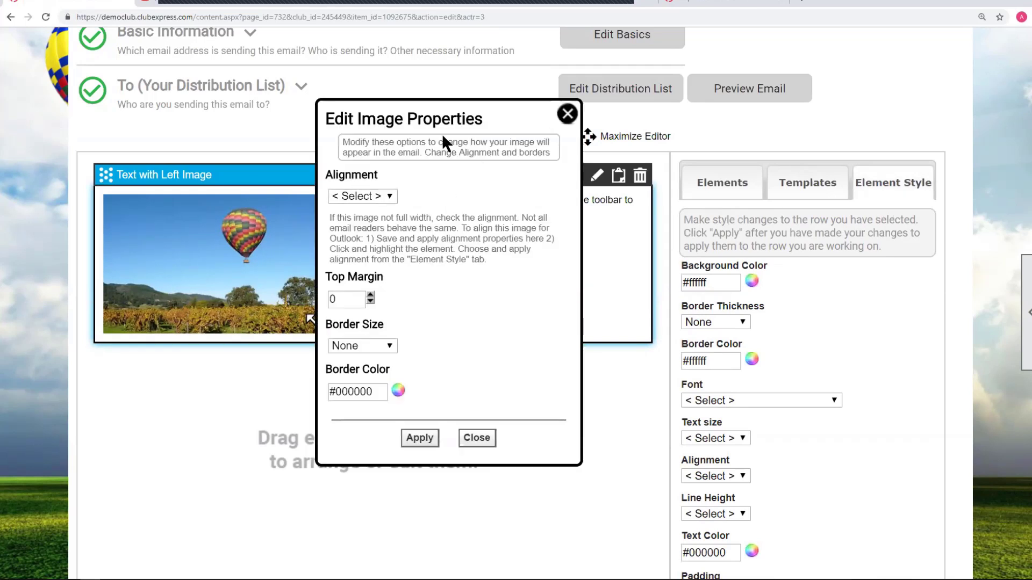
left_click(390, 196)
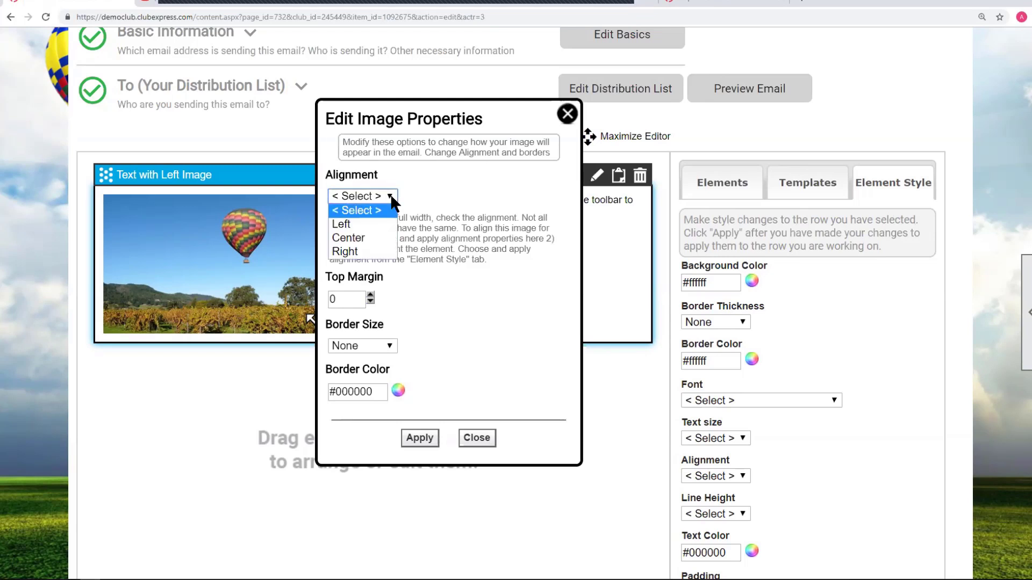
left_click(391, 195)
left_click(389, 344)
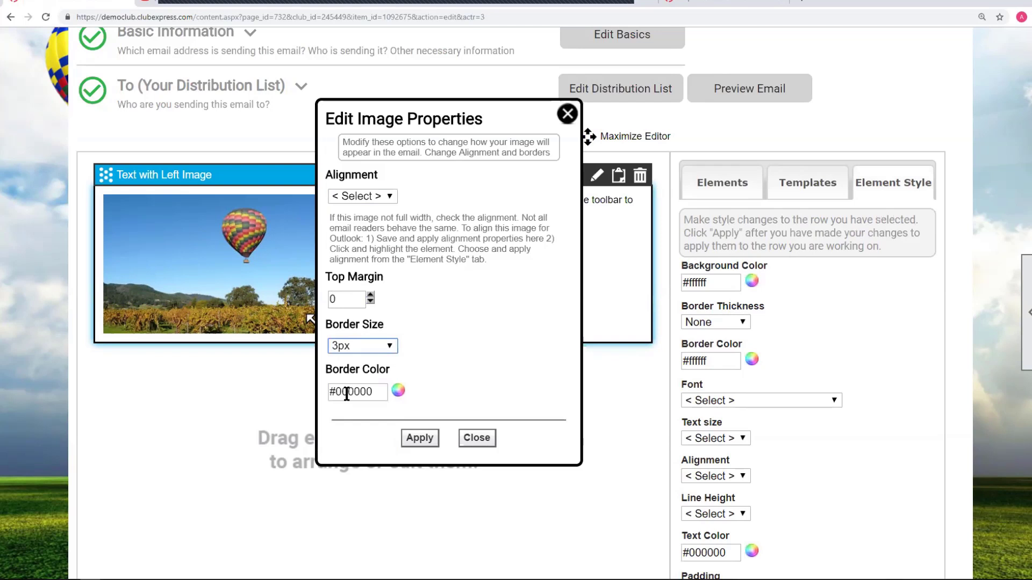
Apply the border color #fe2548 to the balloon photo and preview the email.
left_click(398, 391)
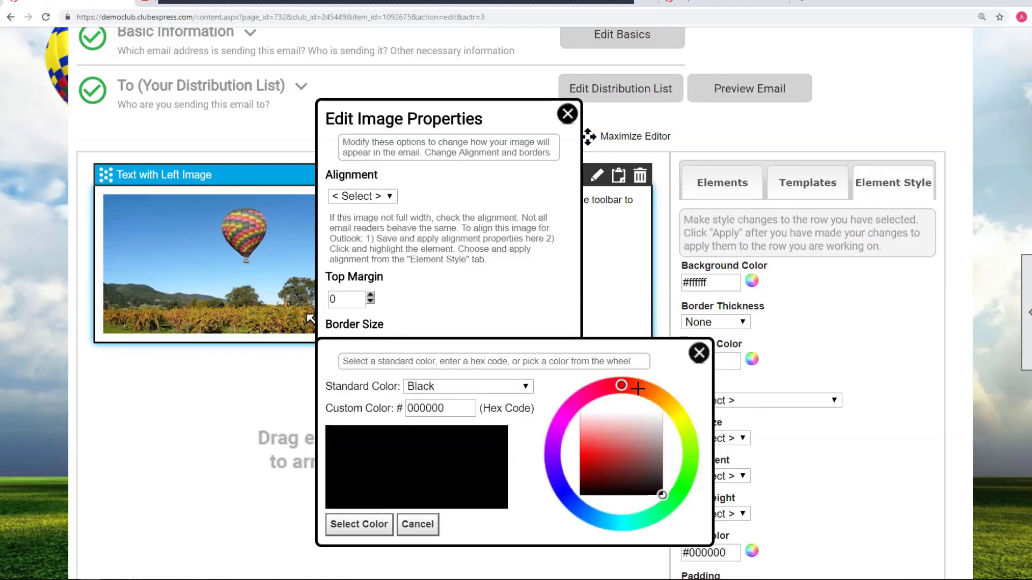
left_click(609, 386)
left_click(580, 448)
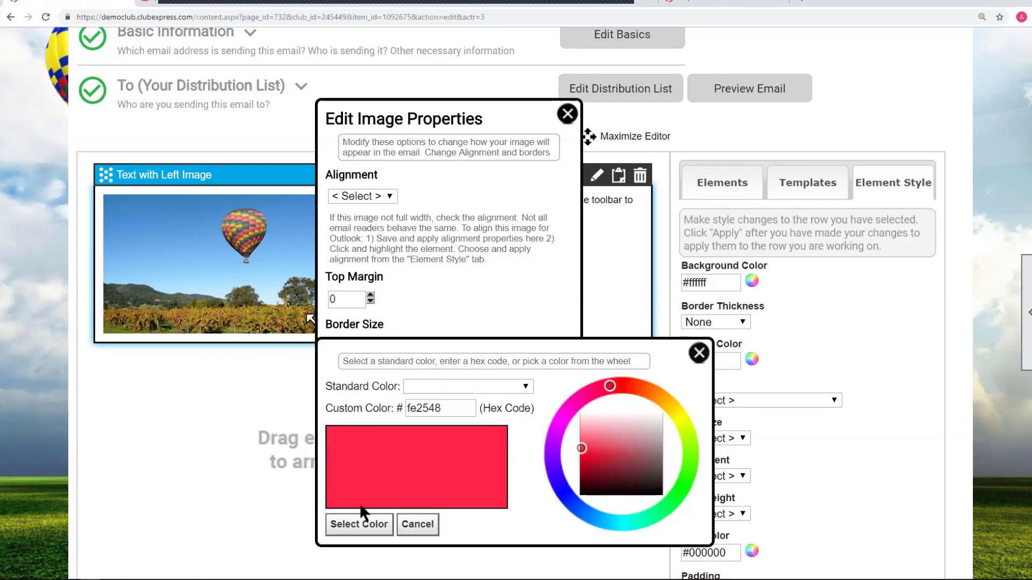
left_click(359, 524)
left_click(430, 442)
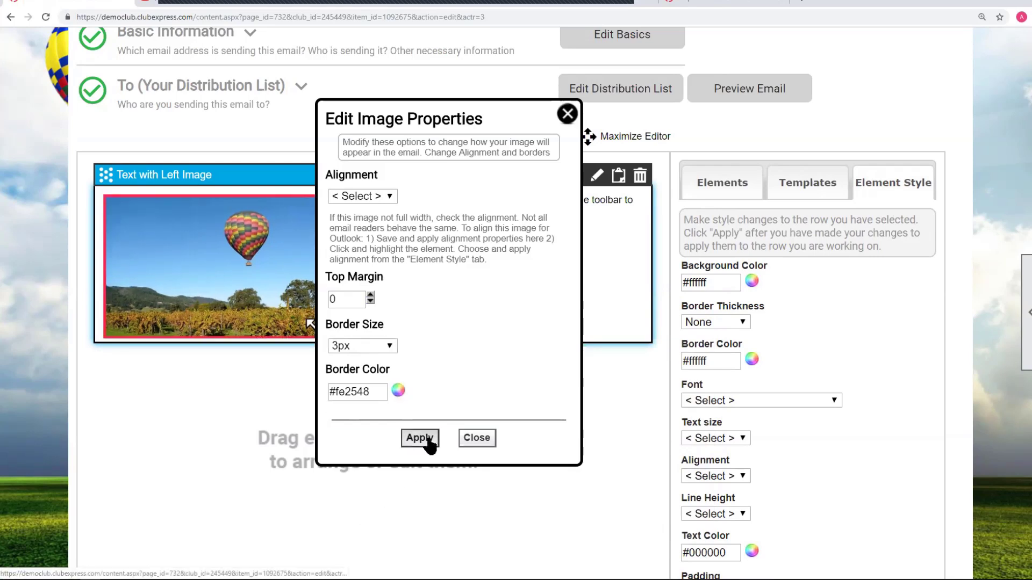
left_click(476, 438)
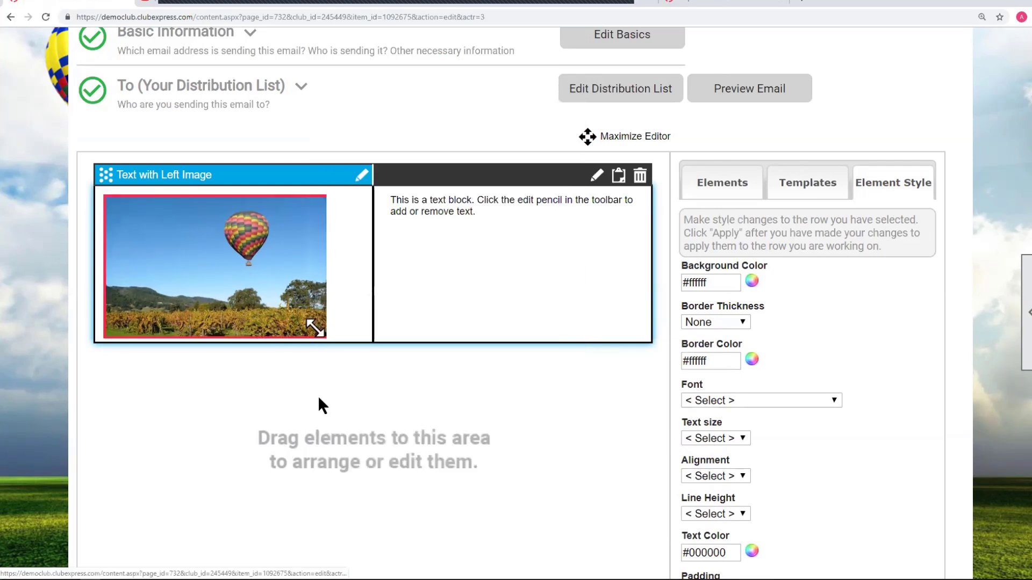
left_click(726, 89)
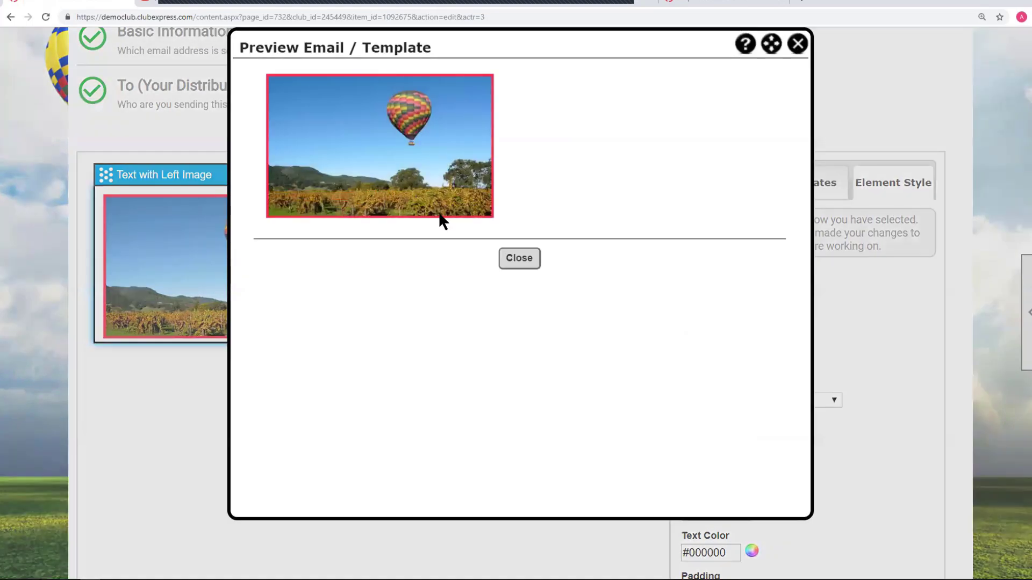
left_click(522, 260)
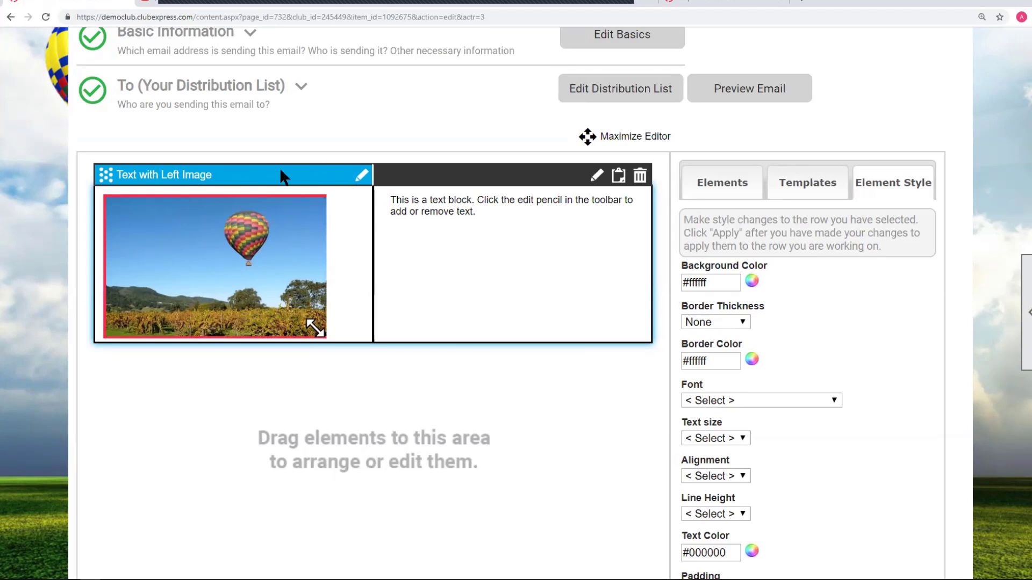
Add an HTML element below the photo row and enter "this is text" in it, followed by a new line.
left_click(722, 186)
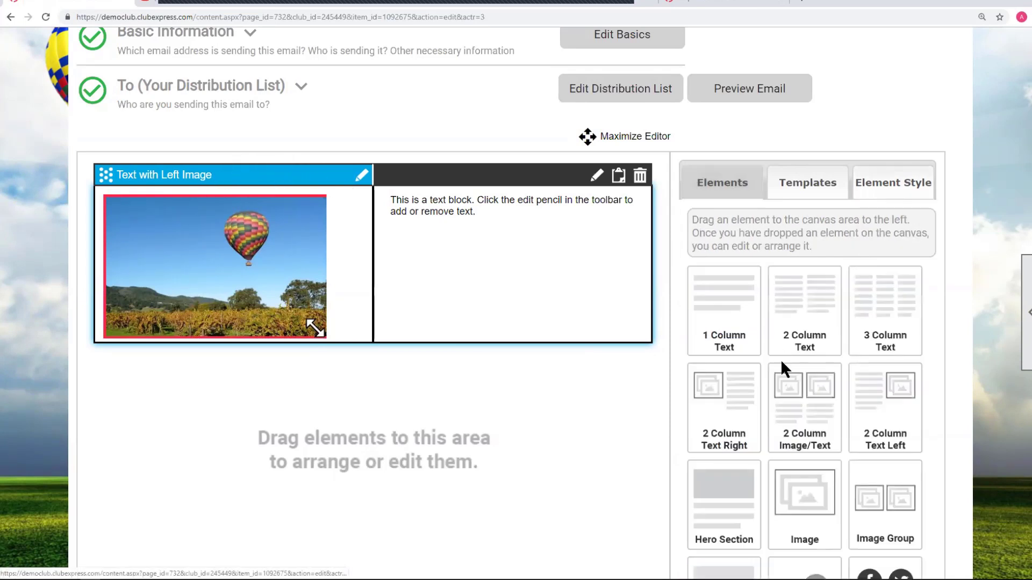
scroll(721, 385, "down", 4)
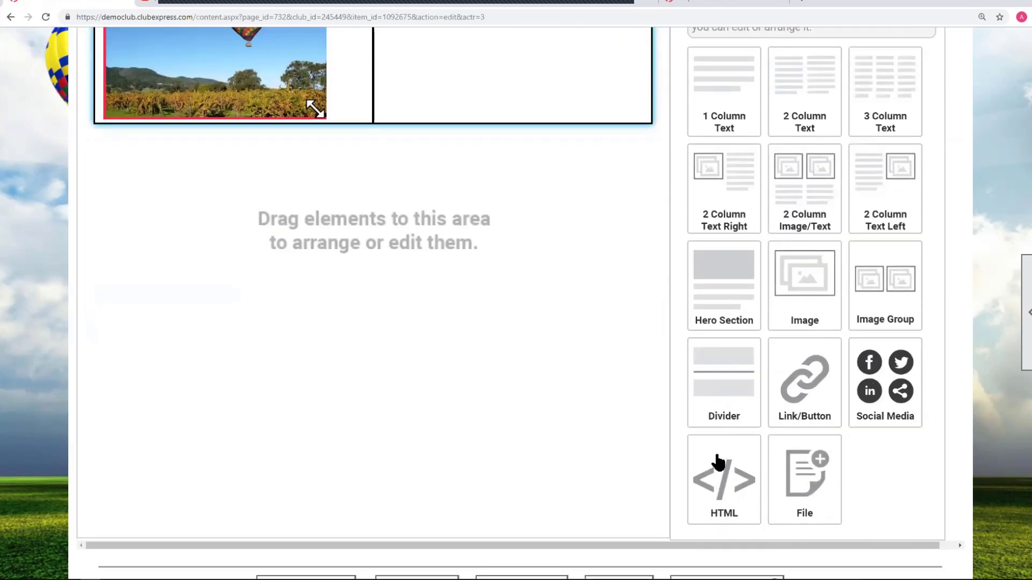
left_click_drag(716, 463, 137, 202)
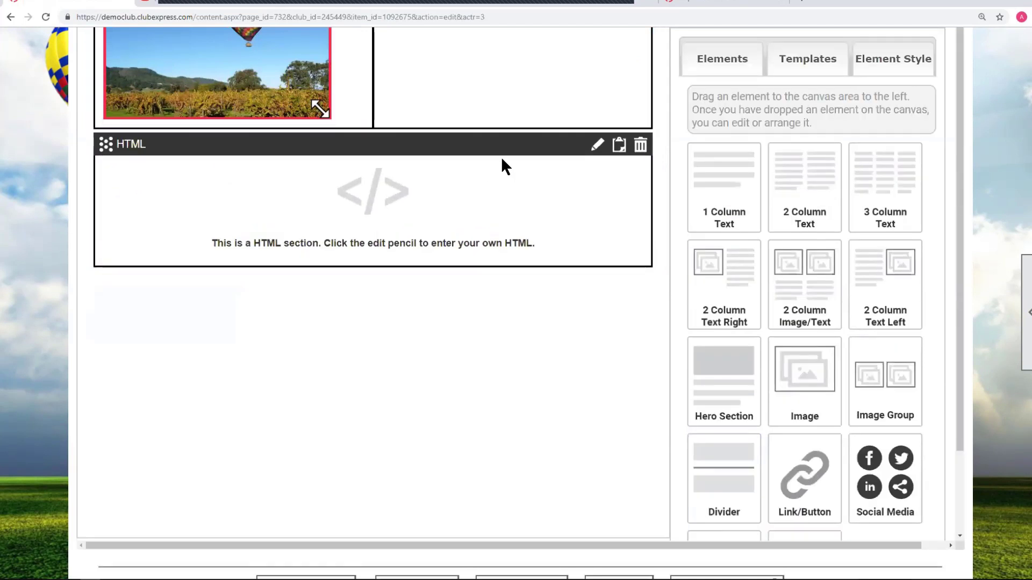
left_click(596, 144)
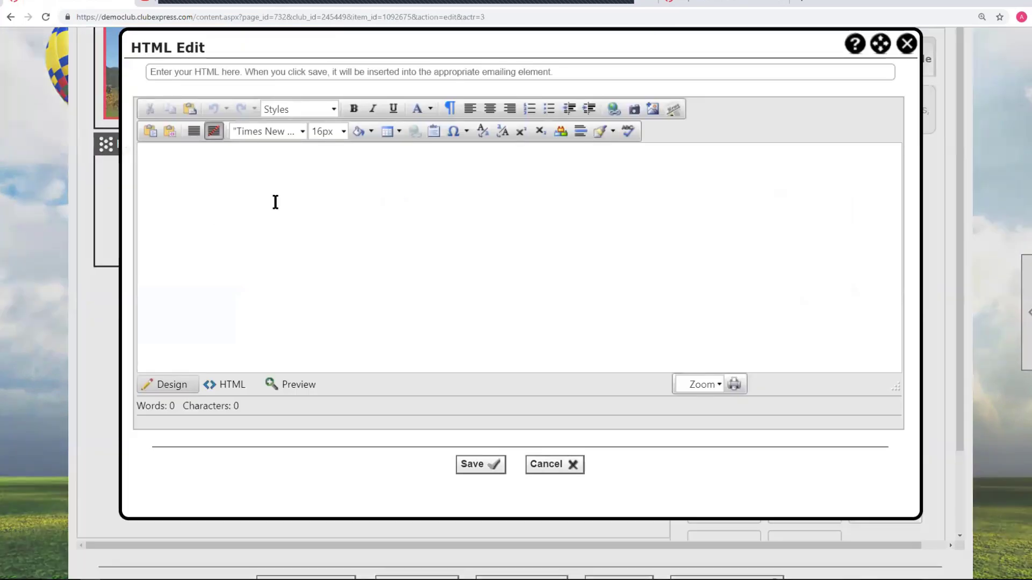
left_click(230, 177)
type("this is")
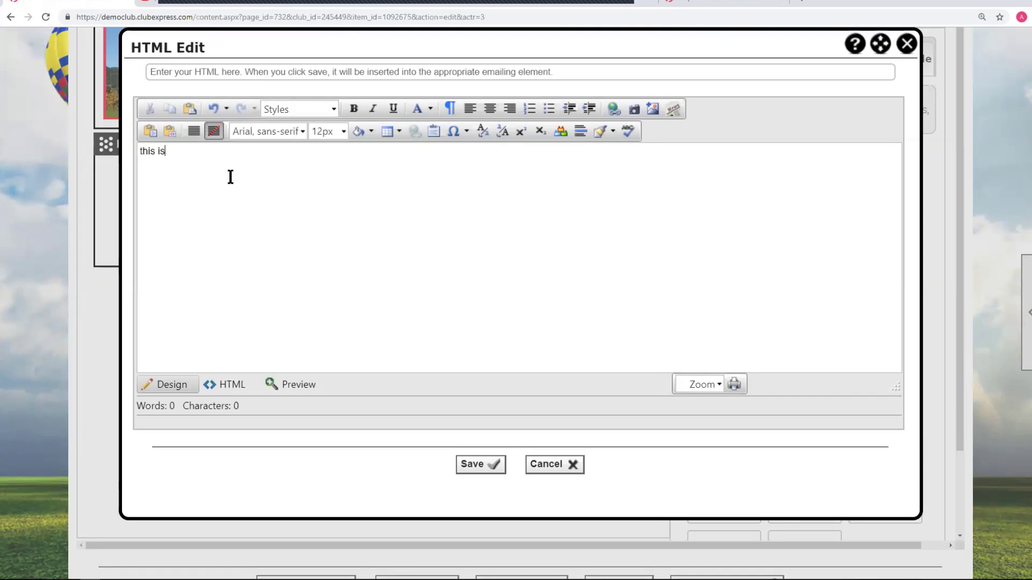
type(" text")
key("Return")
Insert the photo "Balloons over the Countryside", found by the title "Balloon", below the text as an image embedded on the page.
left_click(630, 108)
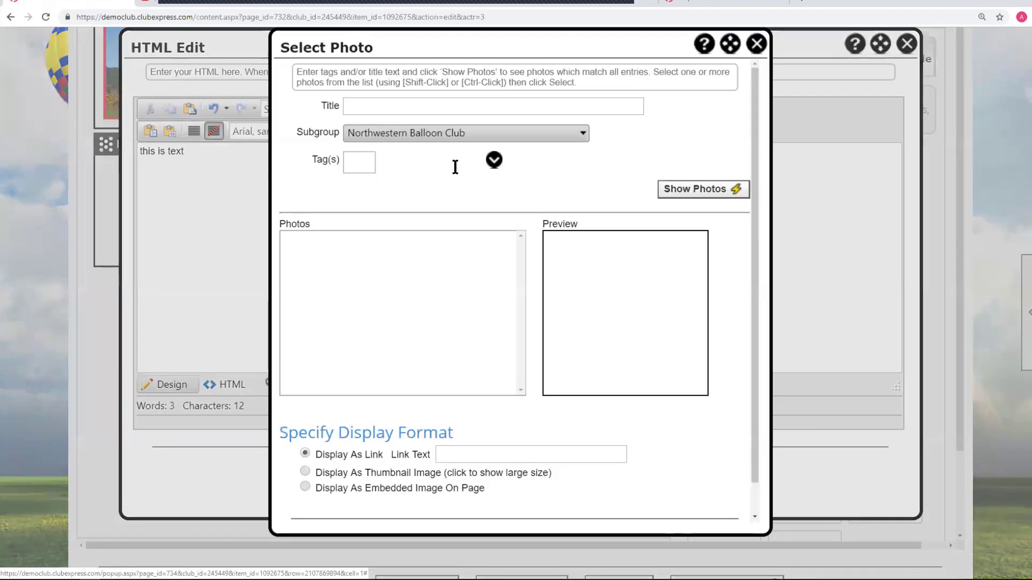
left_click(379, 109)
left_click(363, 128)
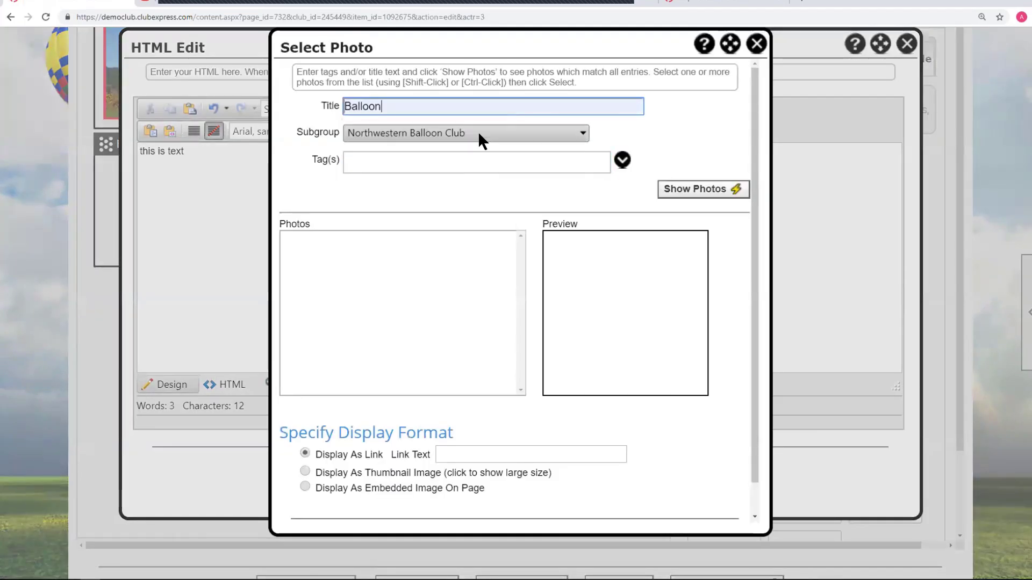
left_click(687, 190)
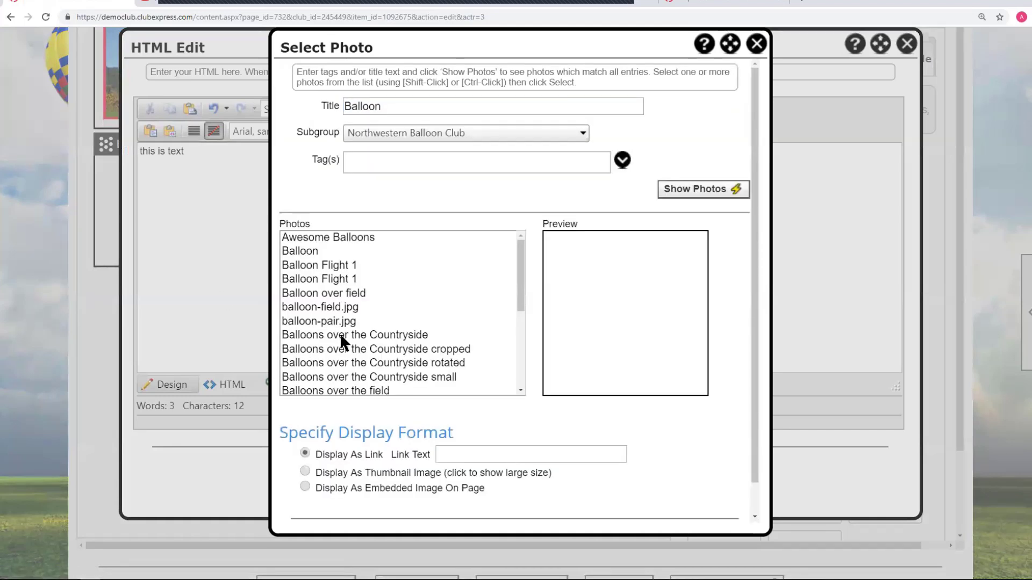
left_click(340, 333)
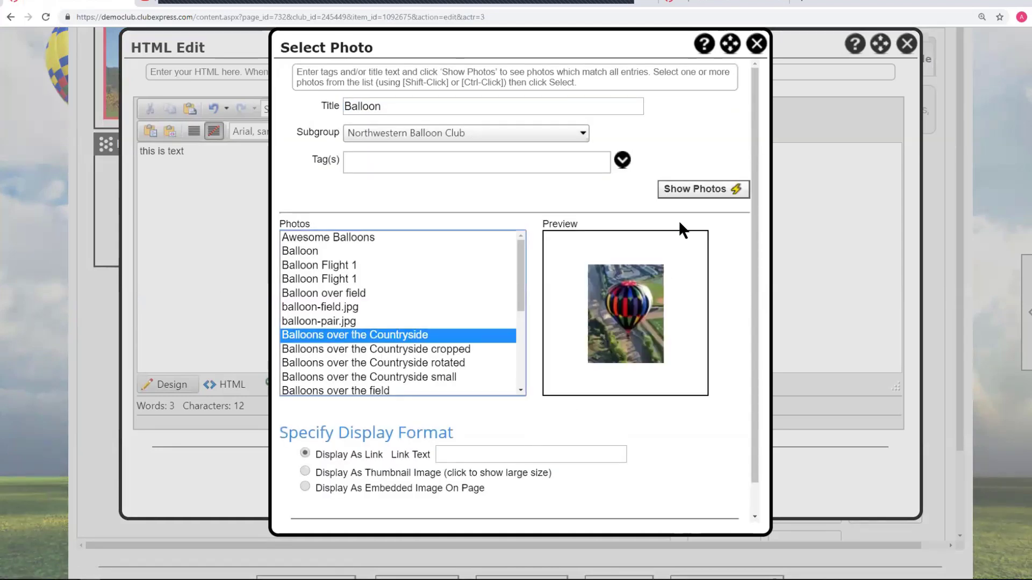
scroll(534, 385, "down", 1)
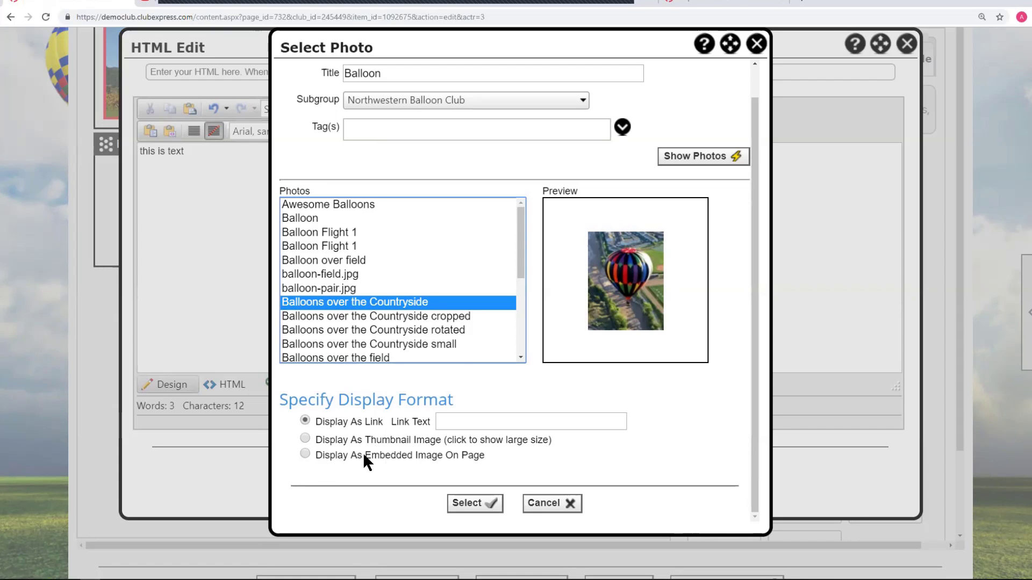
left_click(305, 453)
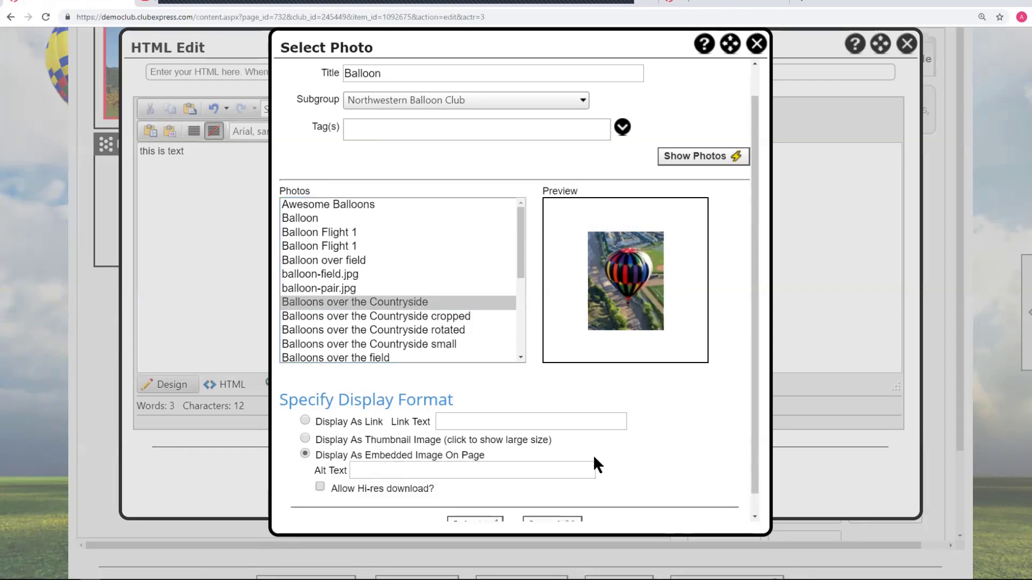
scroll(643, 446, "down", 1)
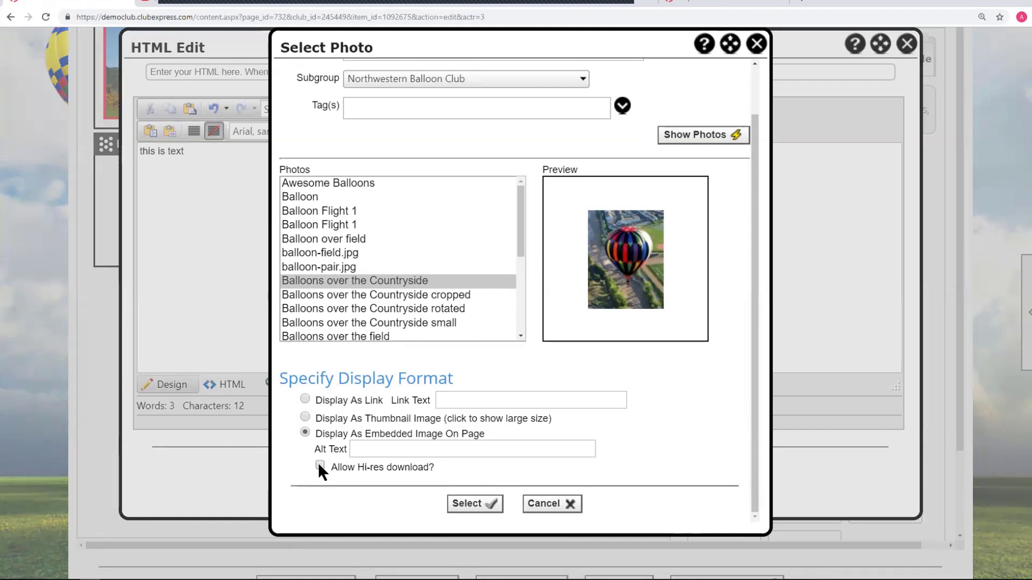
left_click(475, 500)
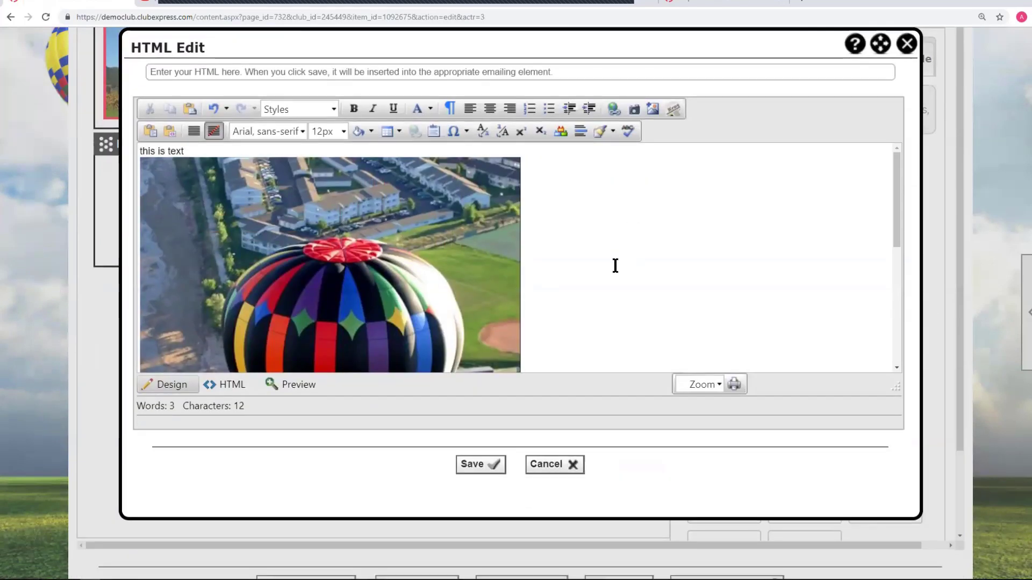
Set the inserted balloon photo's width to 100 px and discard the HTML element's changes.
right_click(454, 253)
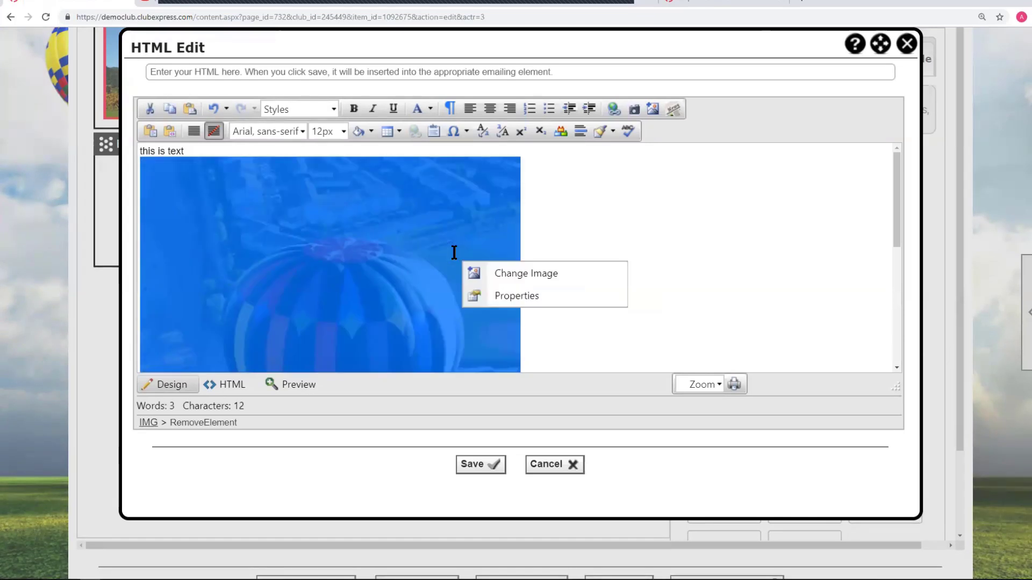
left_click(508, 296)
left_click(490, 160)
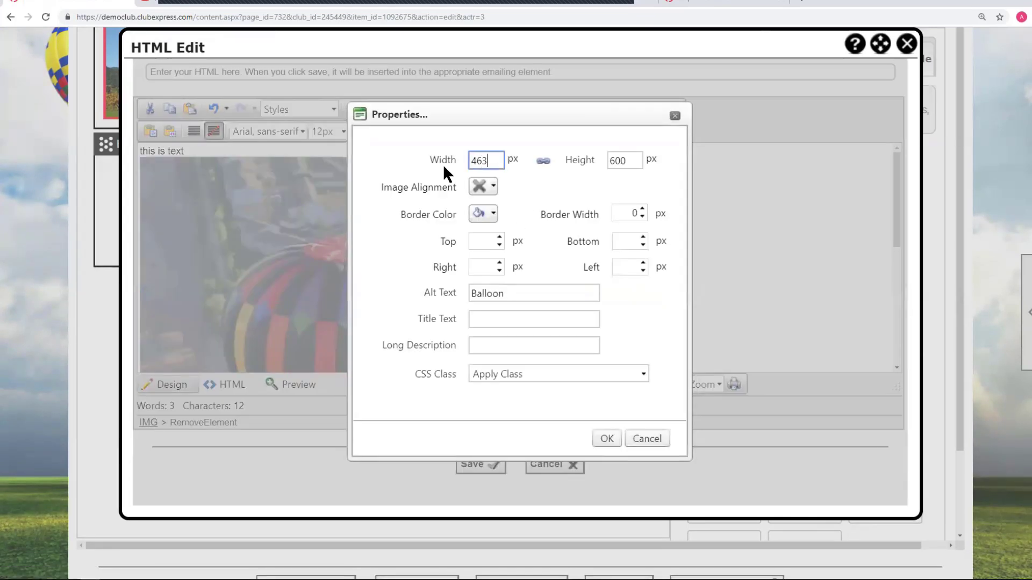
key("ctrl+a")
type("100")
left_click(606, 438)
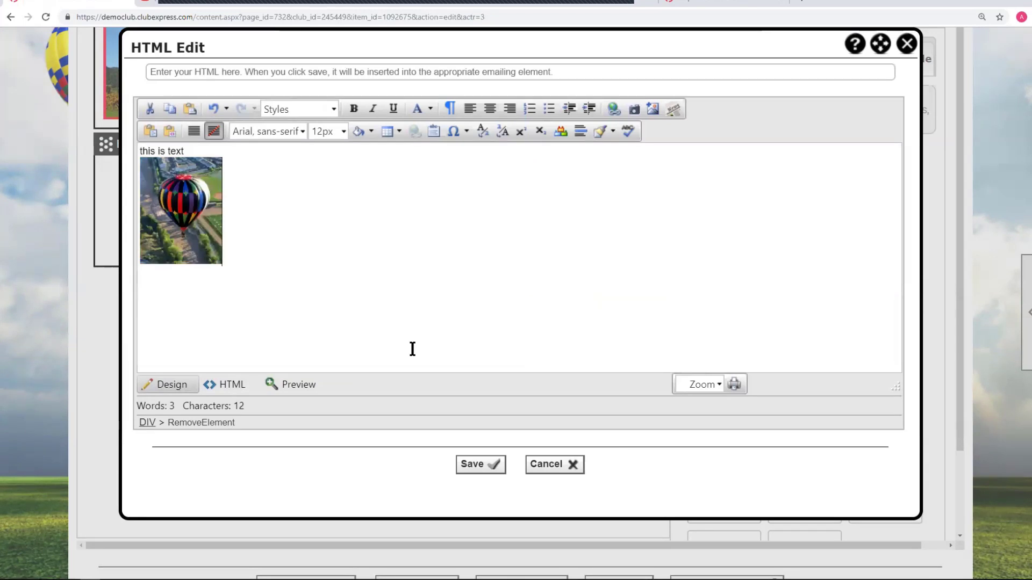
left_click(551, 468)
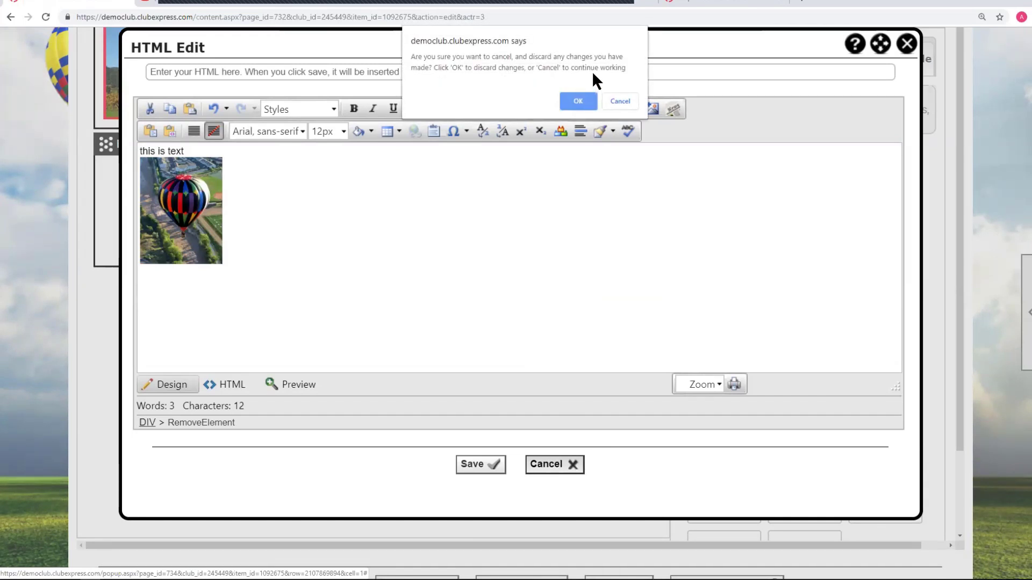
left_click(584, 96)
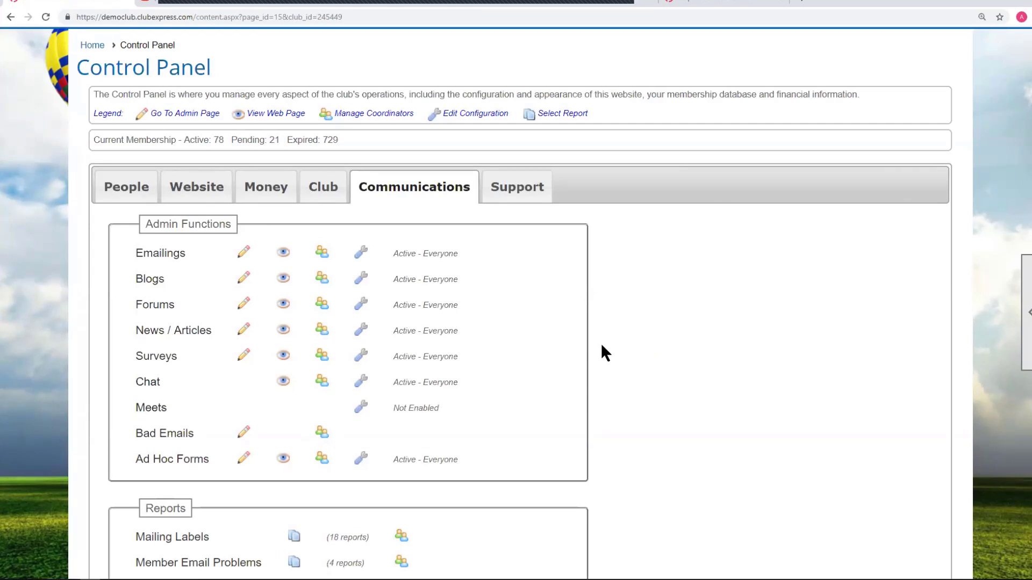
Open the members' Collectibles page and go to its administration listing of balloons.
scroll(602, 348, "up", 3)
mouse_move(302, 173)
scroll(306, 242, "down", 2)
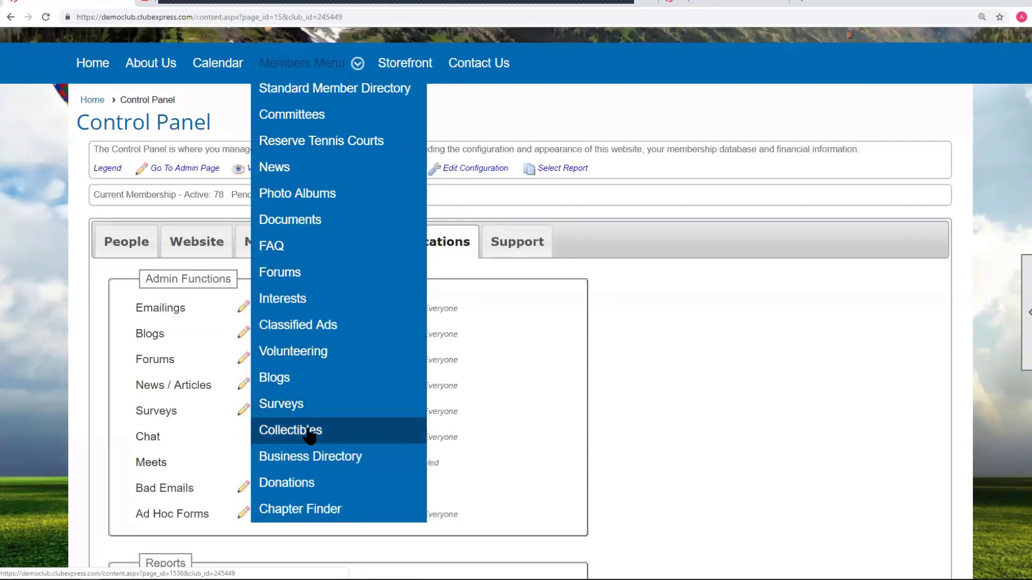
left_click(308, 433)
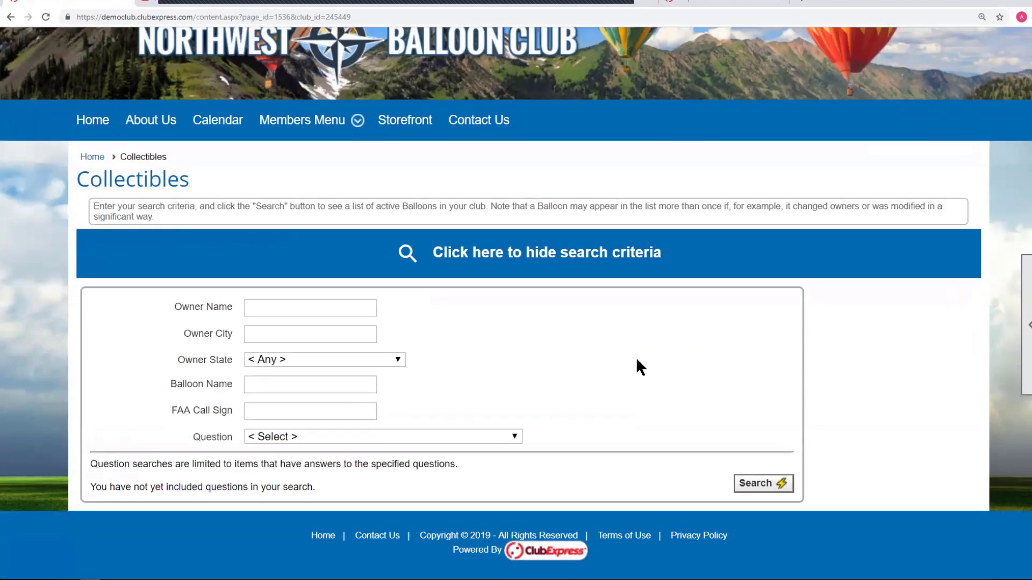
left_click(1026, 325)
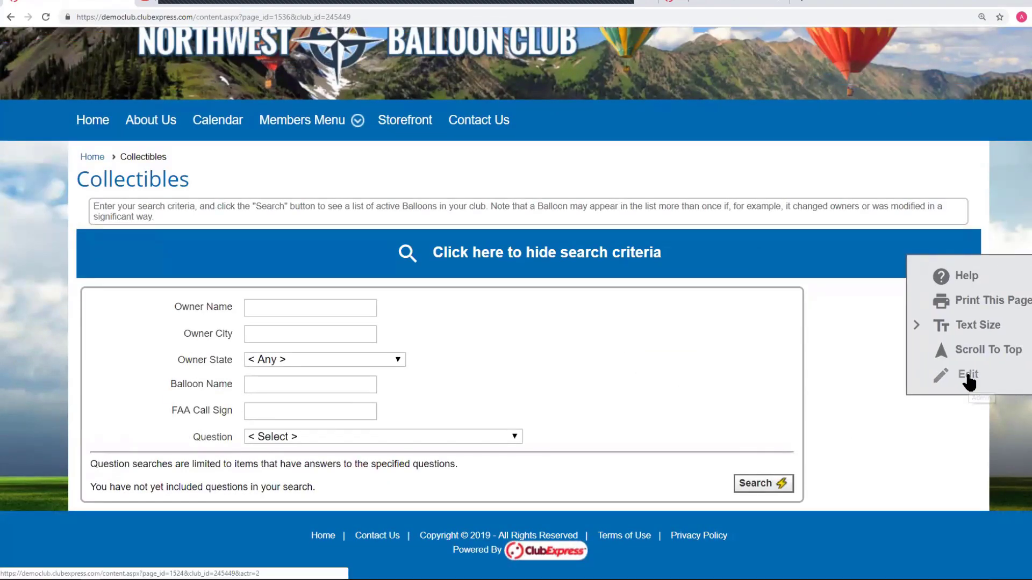
left_click(968, 377)
scroll(691, 378, "down", 8)
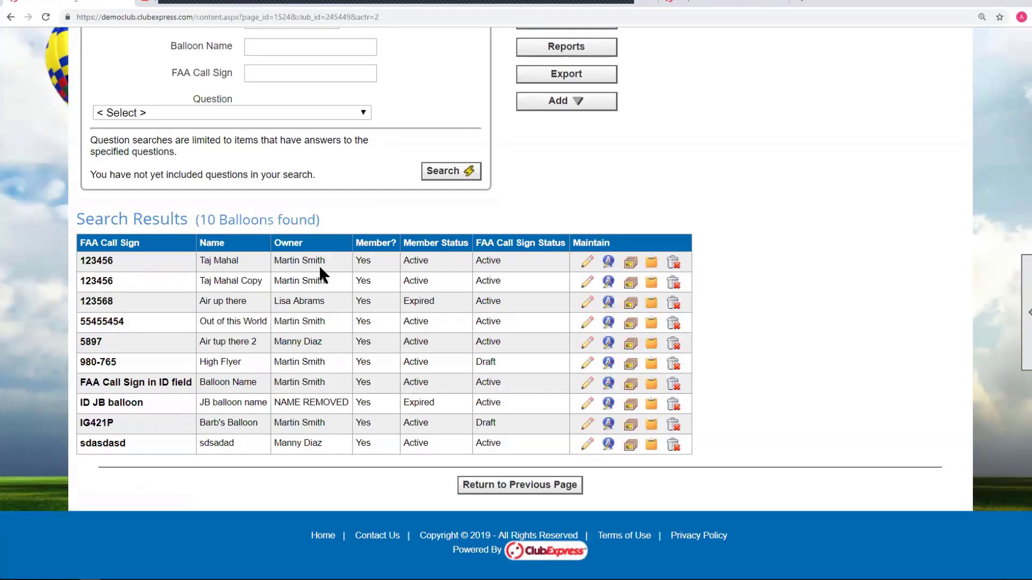
Open the photo settings of the first "Taj Mahal" balloon, examine the One Photo option and return to the listing without saving.
left_click(628, 263)
scroll(628, 269, "down", 3)
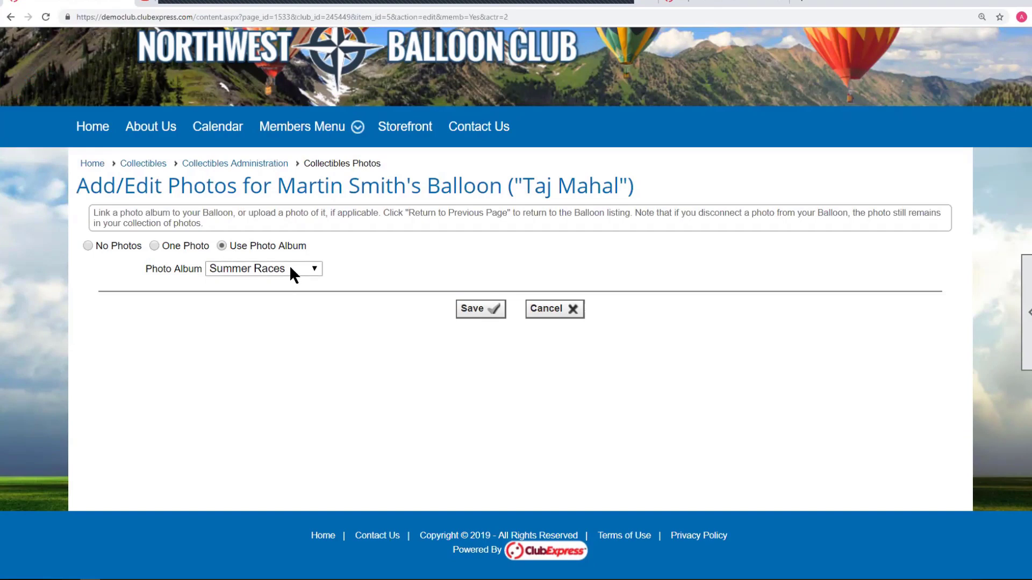
left_click(155, 245)
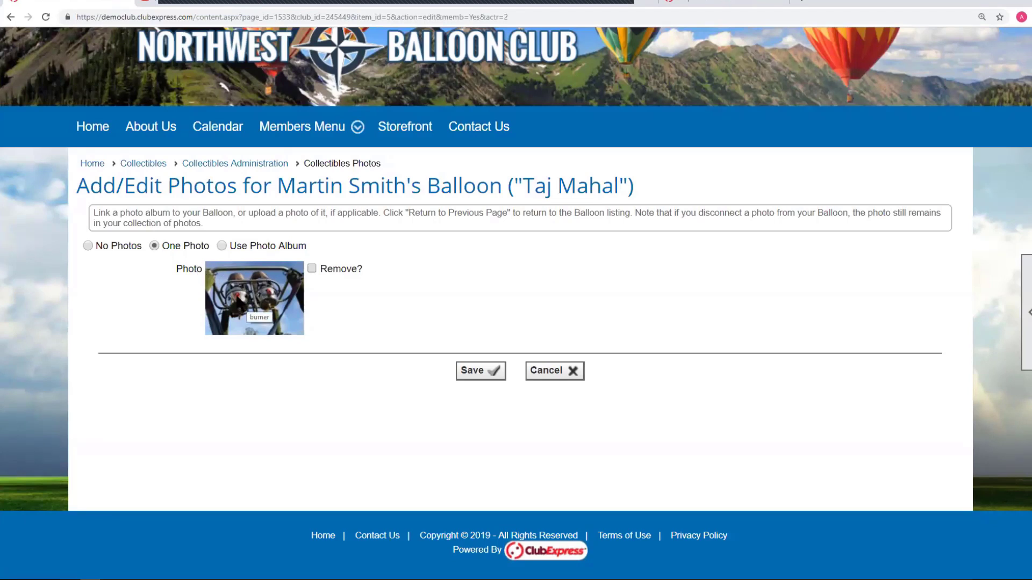
right_click(268, 304)
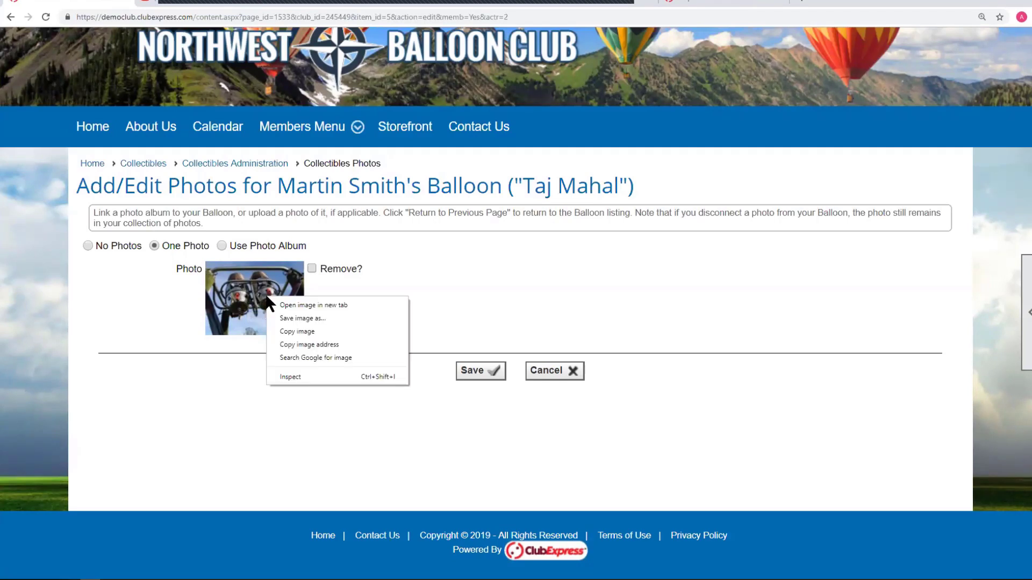
left_click(351, 290)
key("alt+Left")
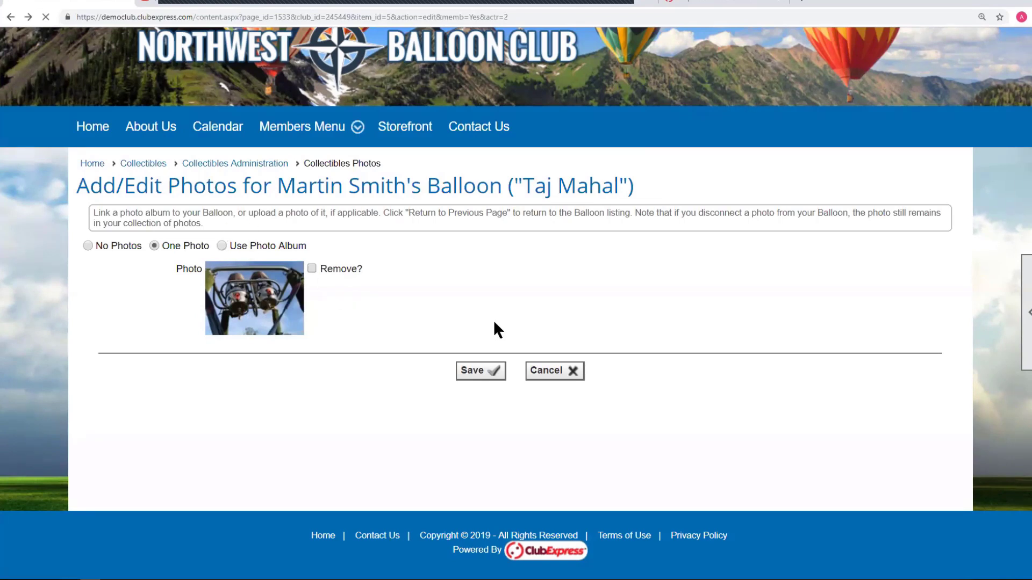
Open the Storefront and go to its Product Manager.
scroll(777, 314, "up", 4)
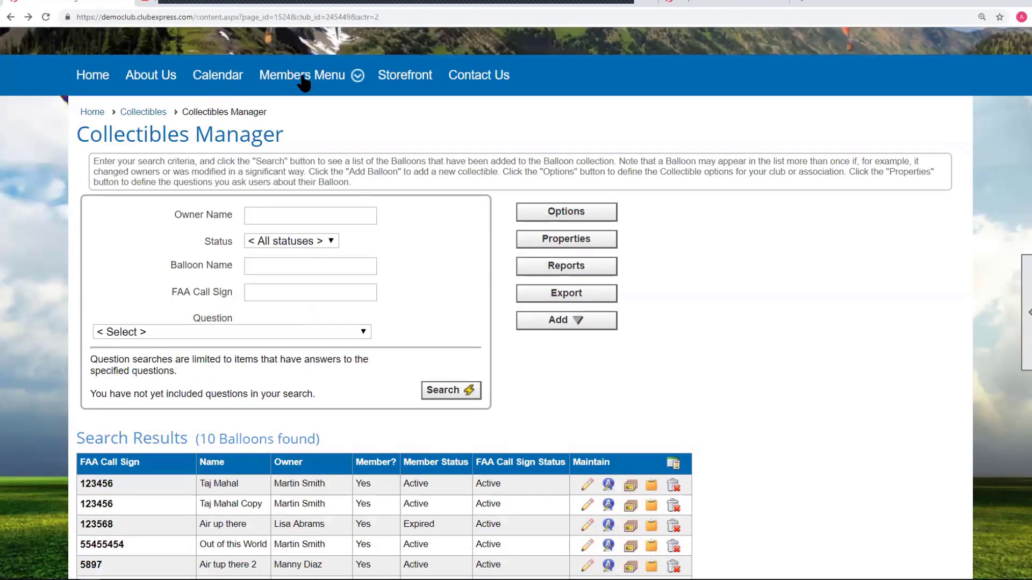
left_click(404, 76)
scroll(650, 320, "down", 5)
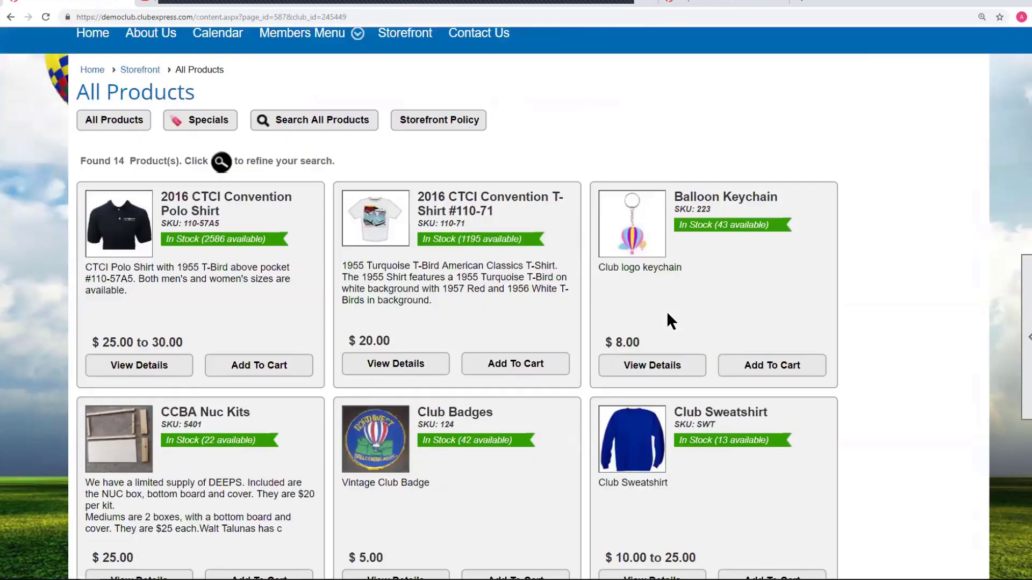
mouse_move(1007, 349)
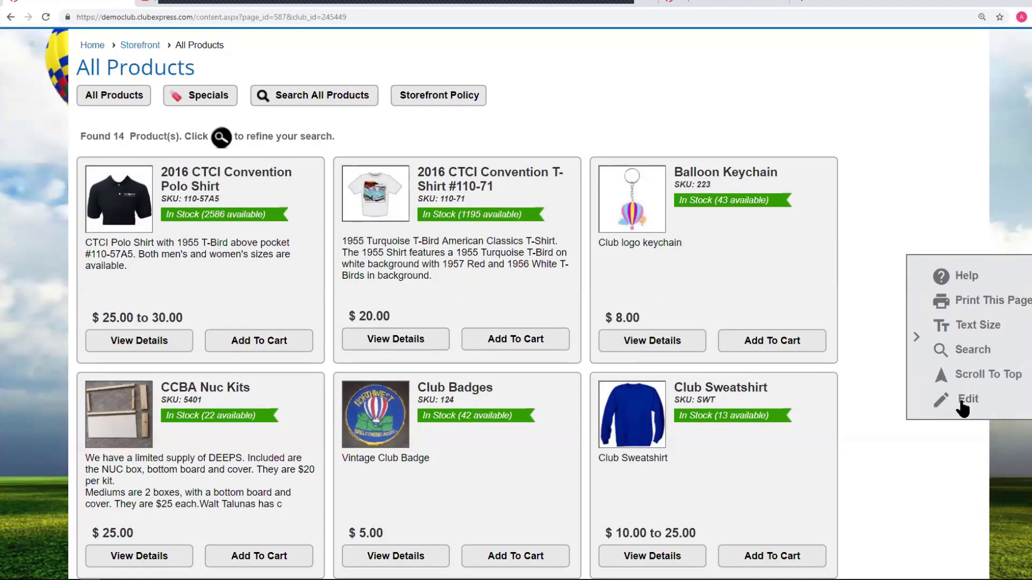
left_click(963, 400)
scroll(729, 277, "down", 9)
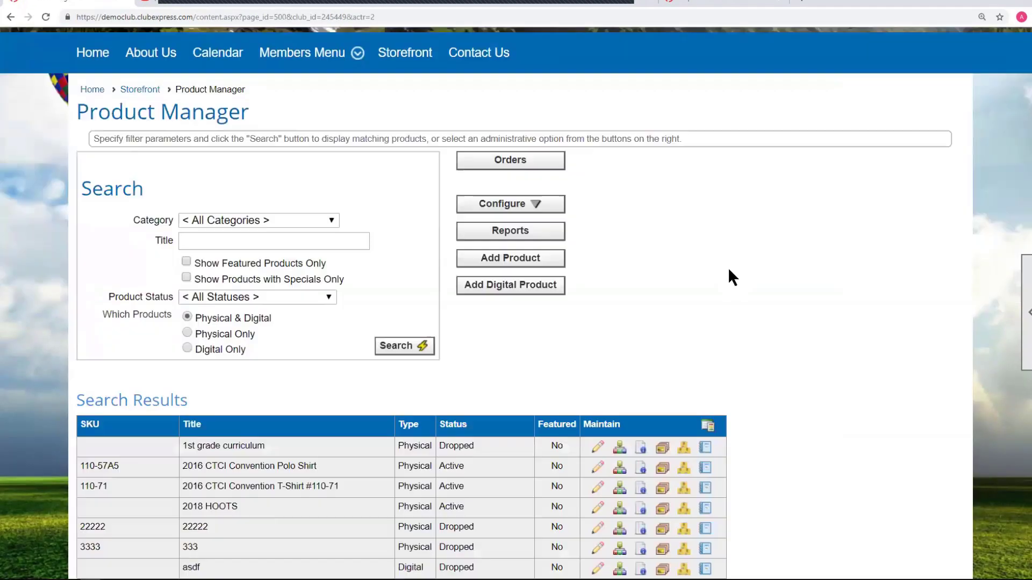
Find the digital ICMC Ride product with SKU 100 and open its product photos for maintenance.
scroll(534, 269, "down", 4)
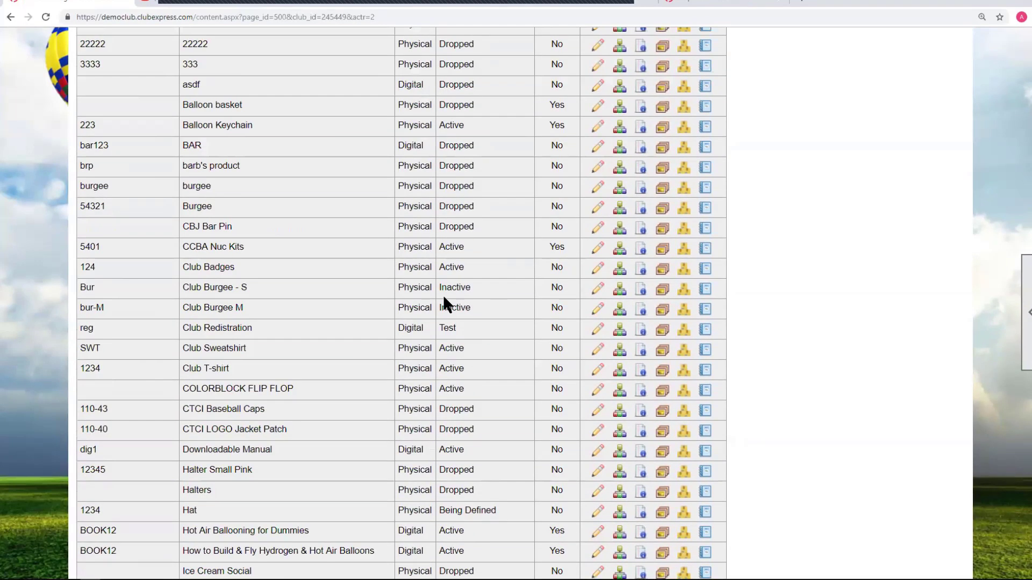
scroll(347, 340, "down", 2)
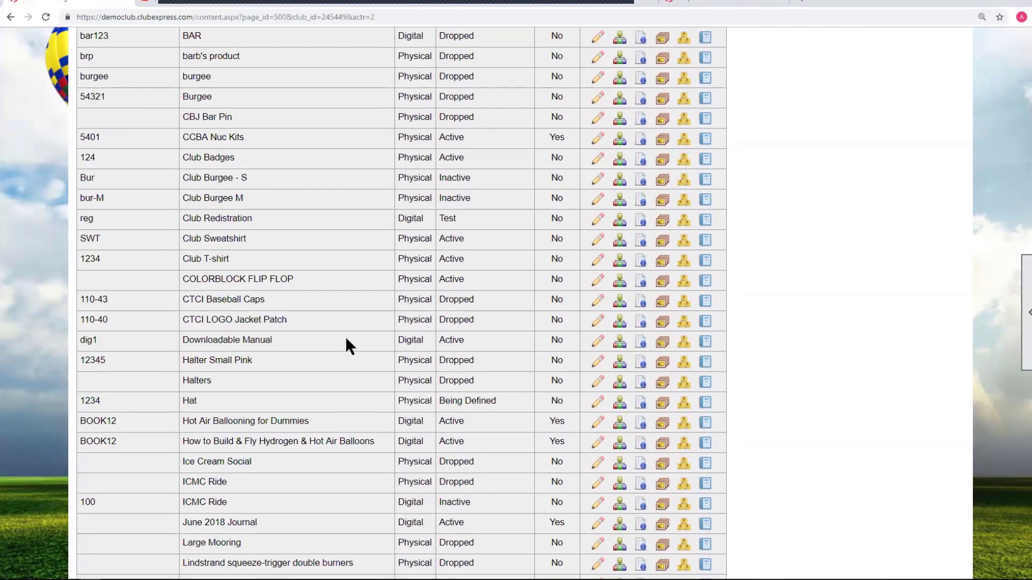
scroll(346, 340, "down", 3)
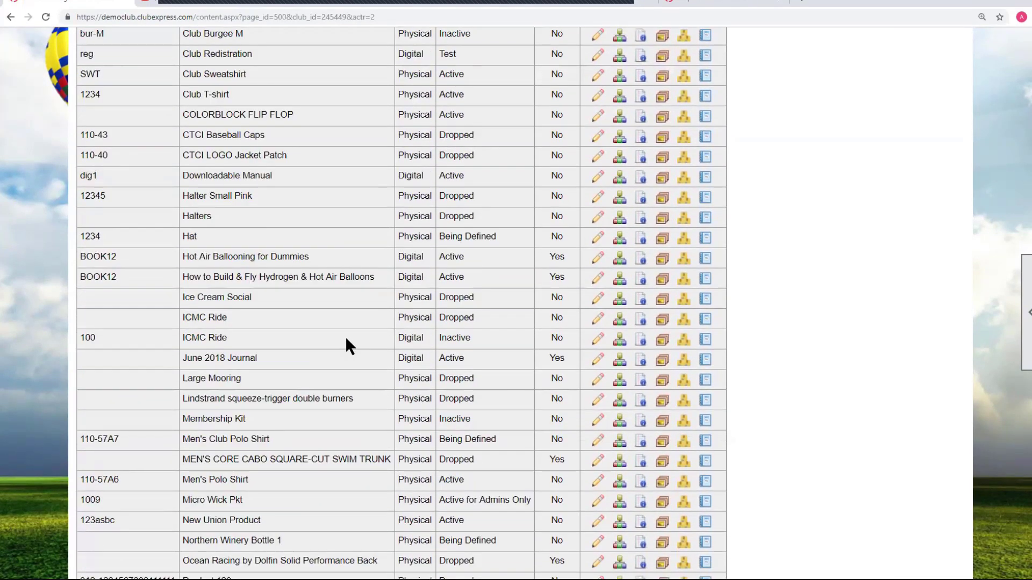
left_click(660, 342)
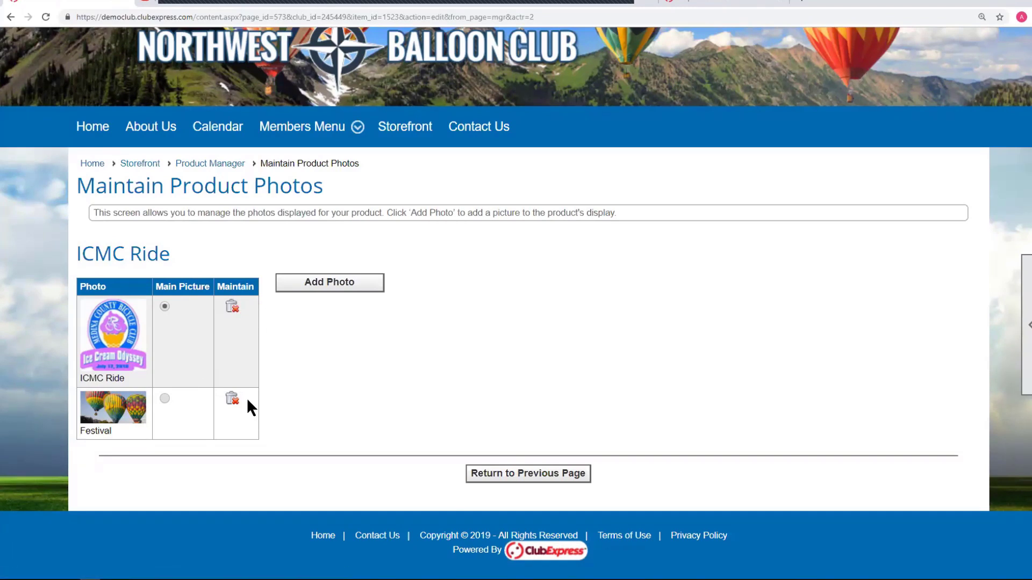
Open the photo albums in the logged-in member's profile and open the content of the Spring Balloon Ride album for editing.
scroll(515, 305, "up", 3)
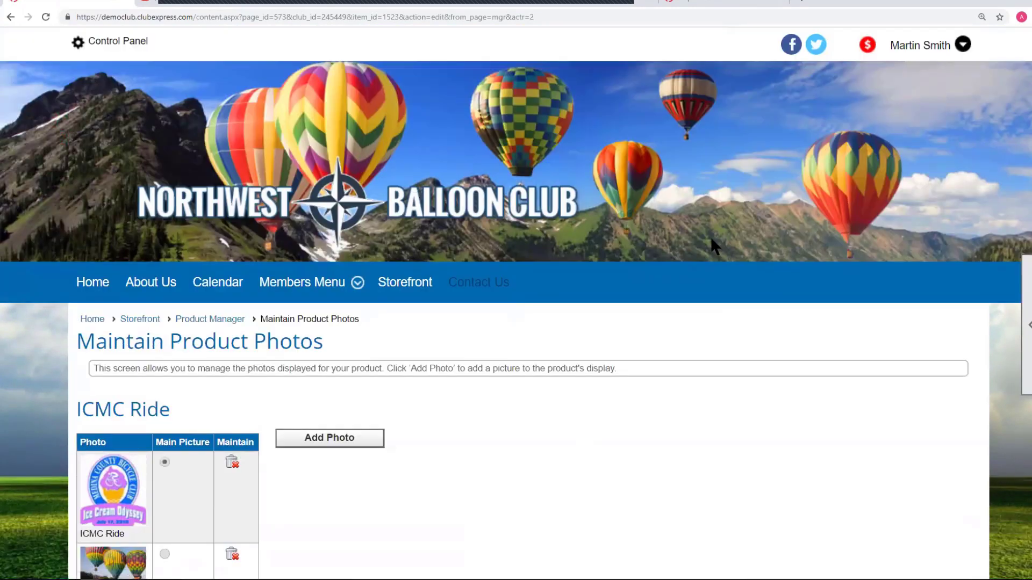
left_click(910, 51)
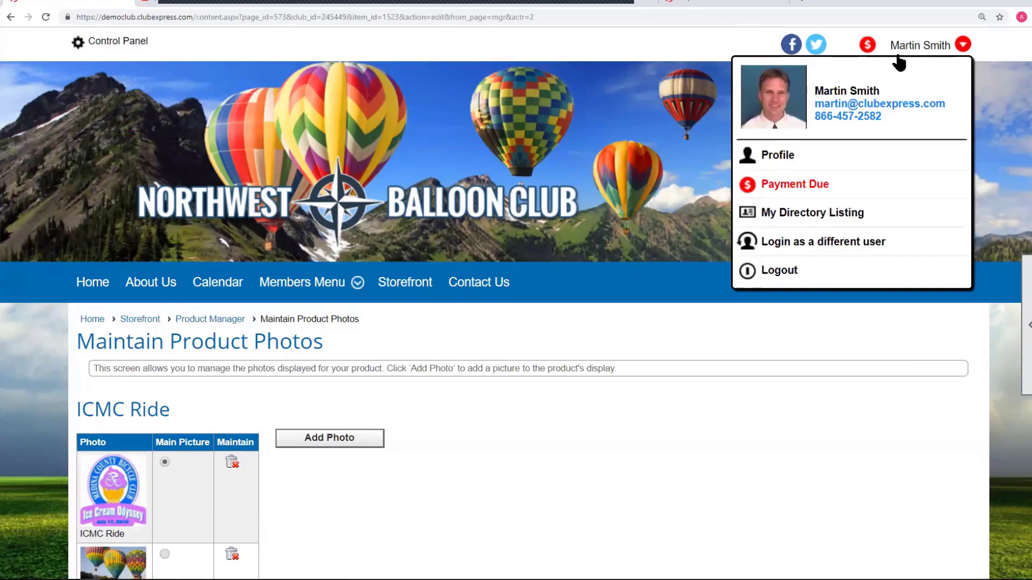
left_click(779, 156)
scroll(636, 211, "down", 4)
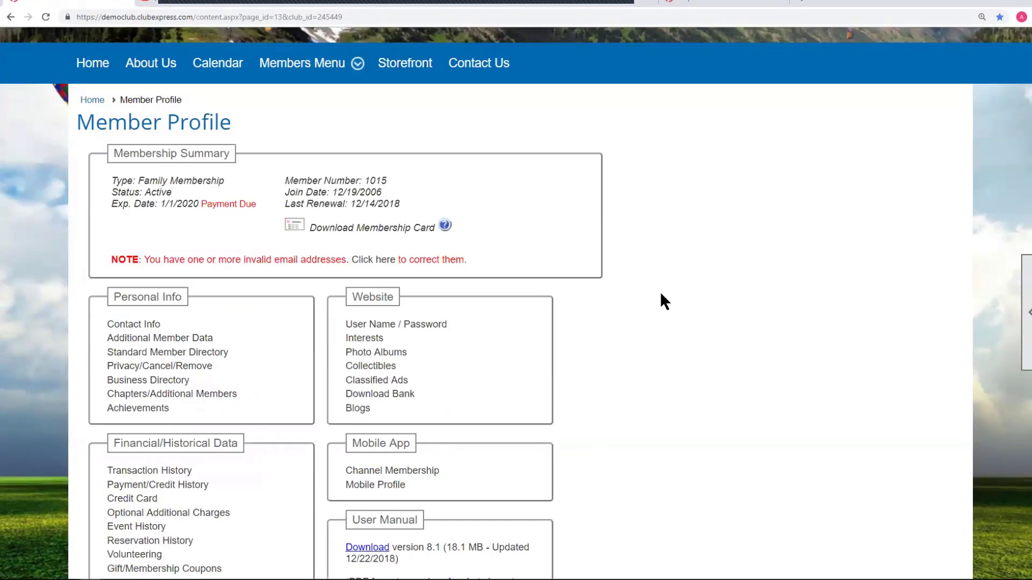
left_click(399, 355)
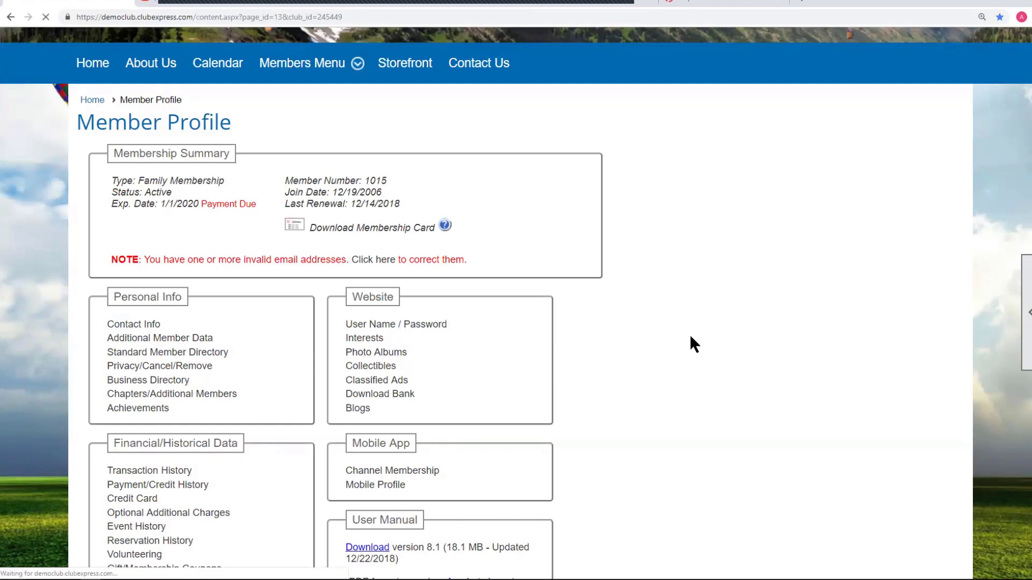
scroll(714, 328, "down", 3)
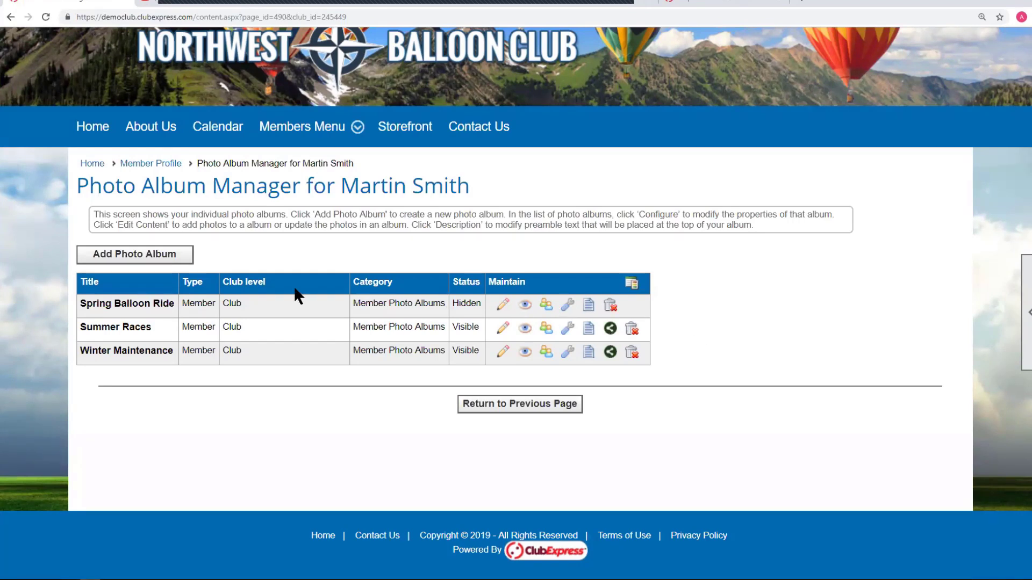
left_click(502, 307)
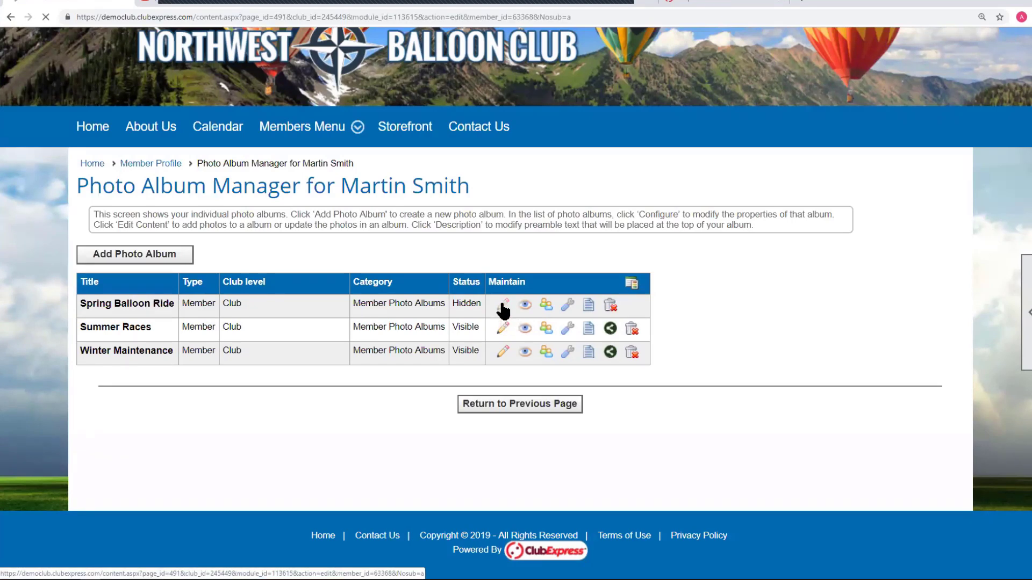
Rotate the "test" photo 90° counterclockwise in the Image Editor, save it over the original and reload the album page.
scroll(688, 327, "down", 3)
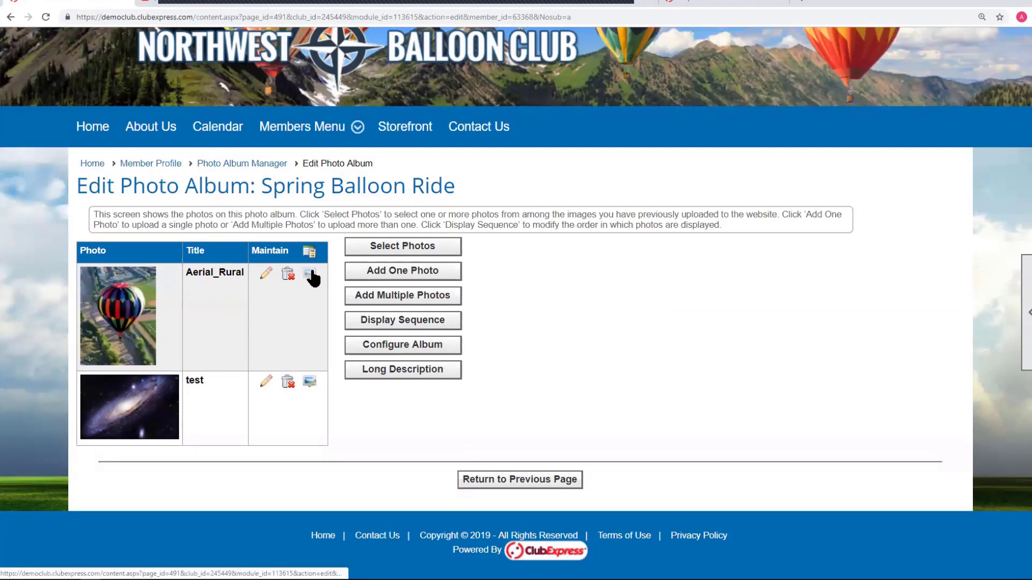
left_click(310, 381)
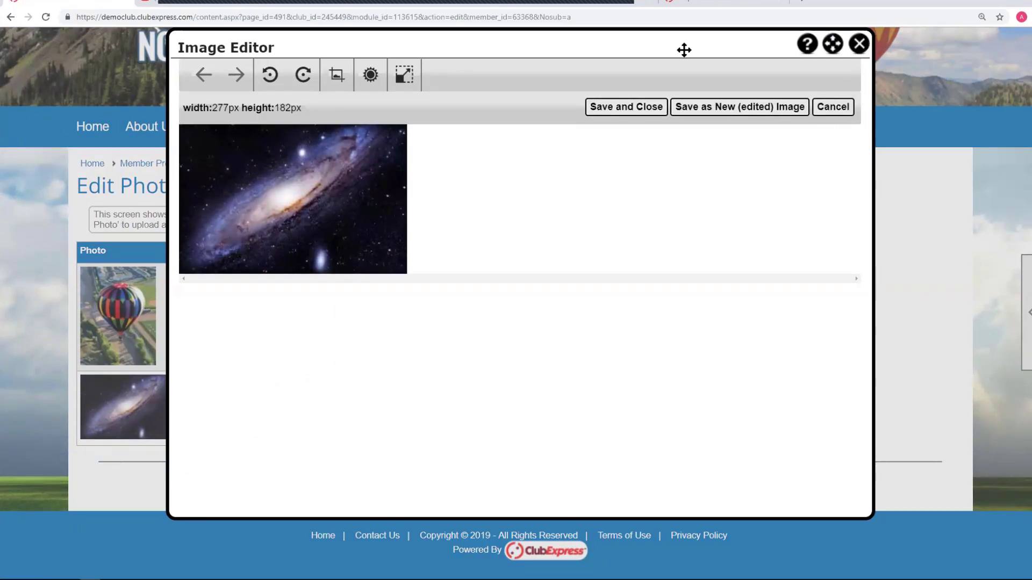
left_click_drag(684, 50, 719, 53)
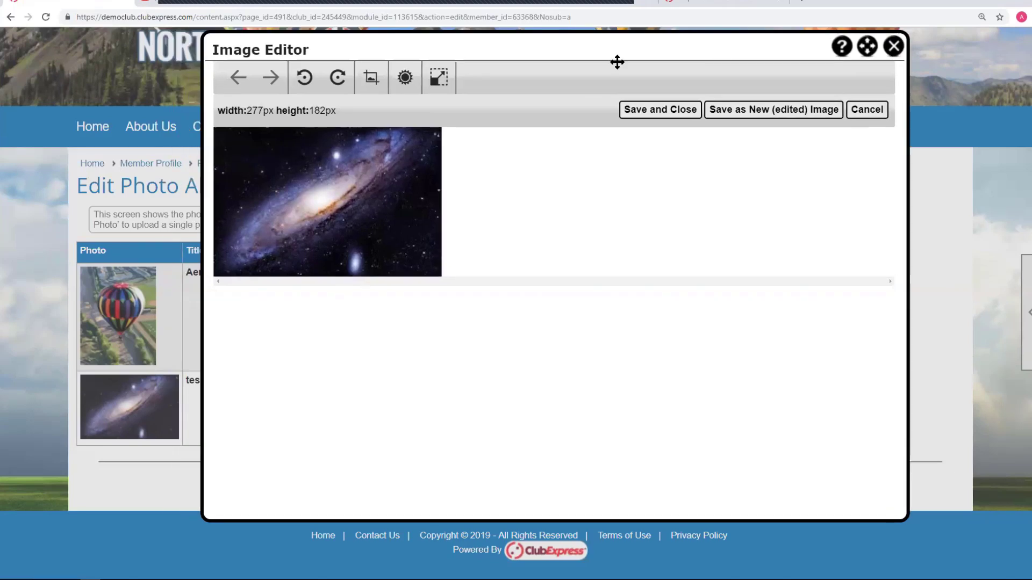
left_click(304, 81)
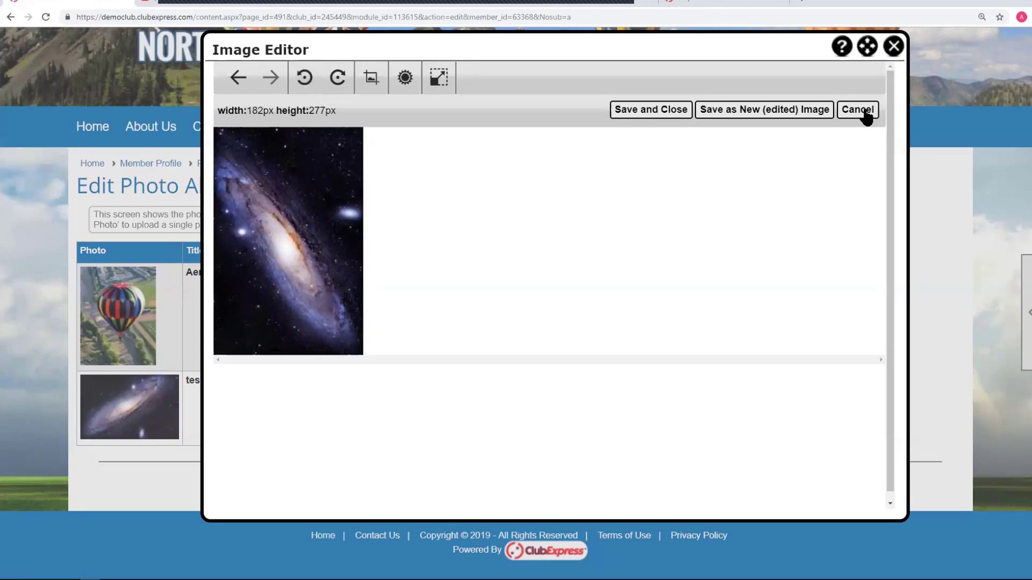
left_click(640, 112)
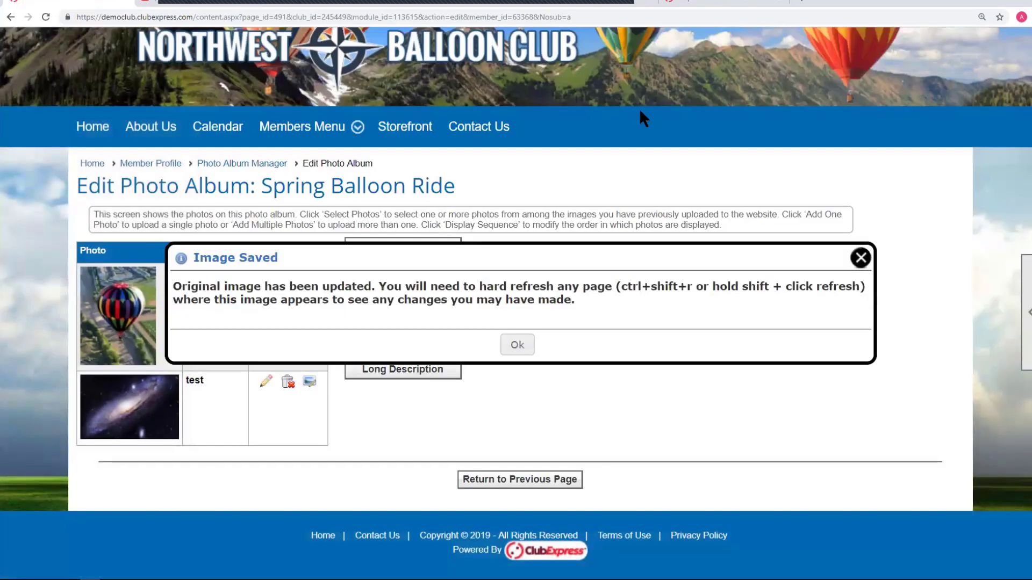
left_click(516, 345)
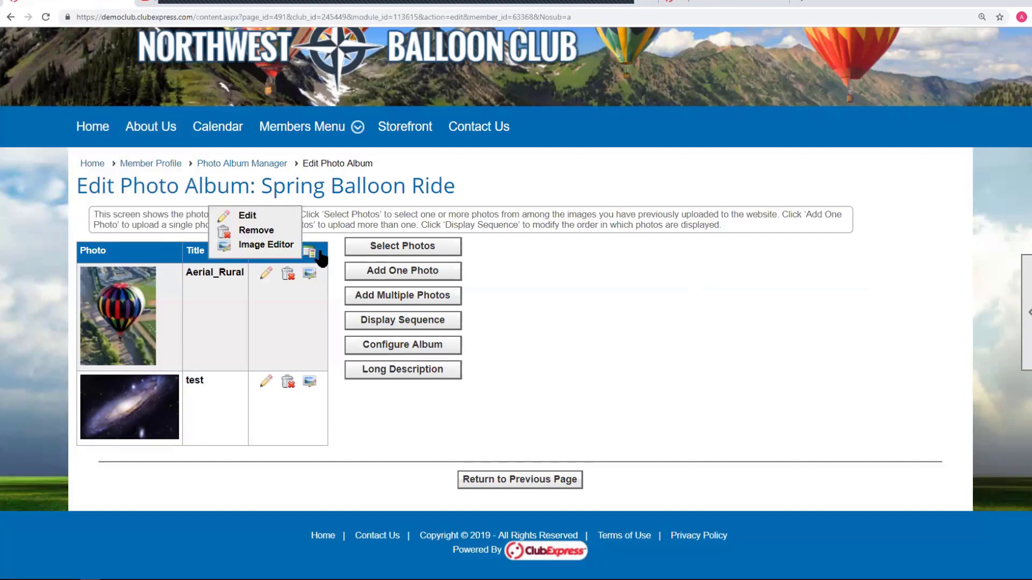
left_click(45, 17)
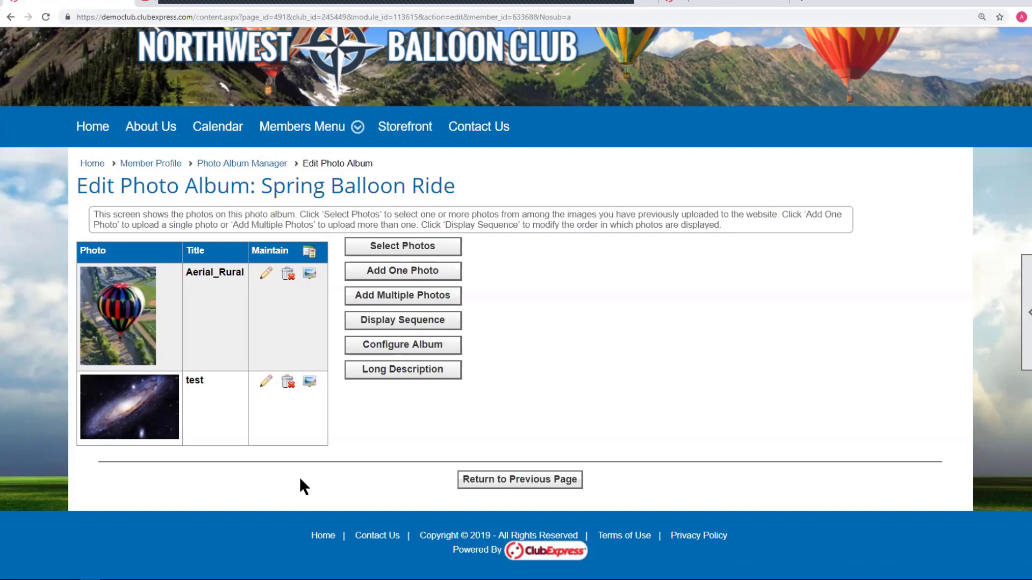
Switch to File Explorer and open Awesome-balloons.png from the media folder in Paint for editing.
mouse_move(69, 572)
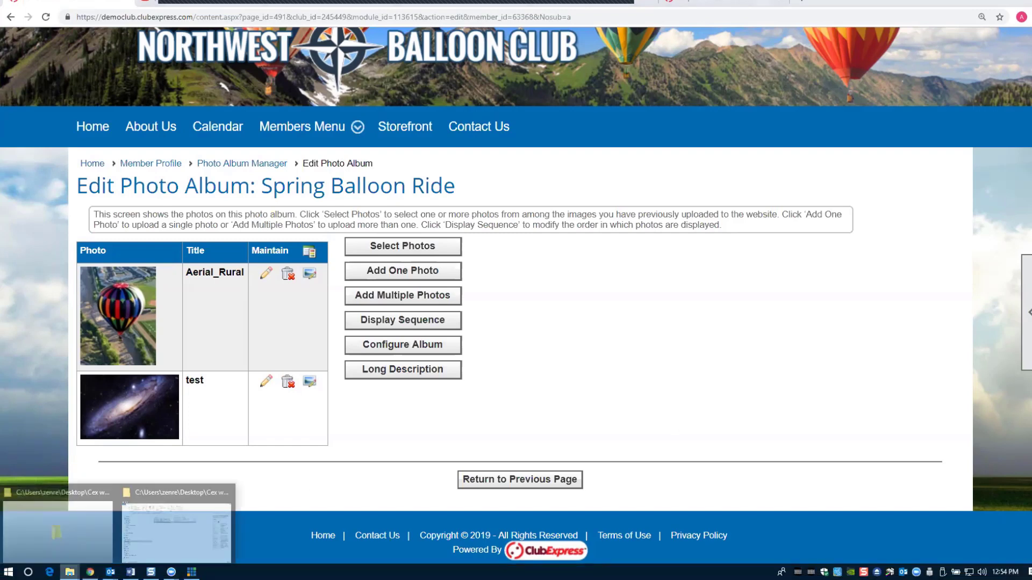
left_click(166, 505)
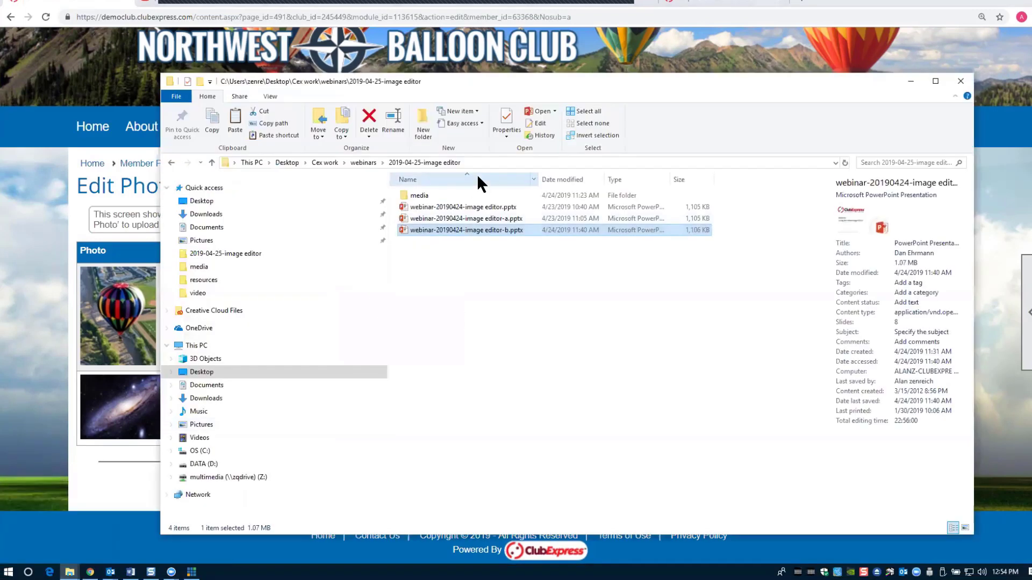
double_click(412, 193)
left_click(429, 211)
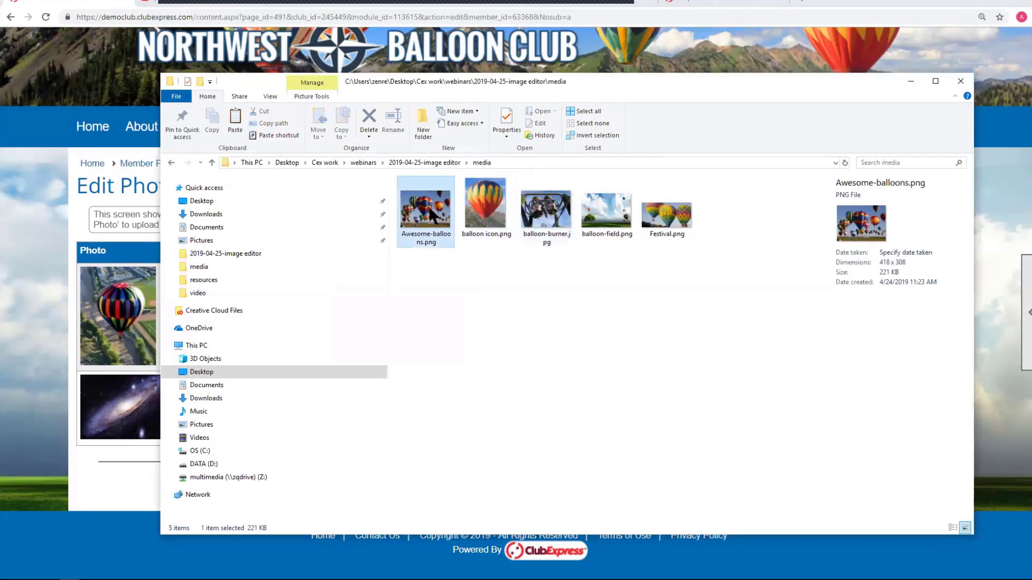
right_click(428, 211)
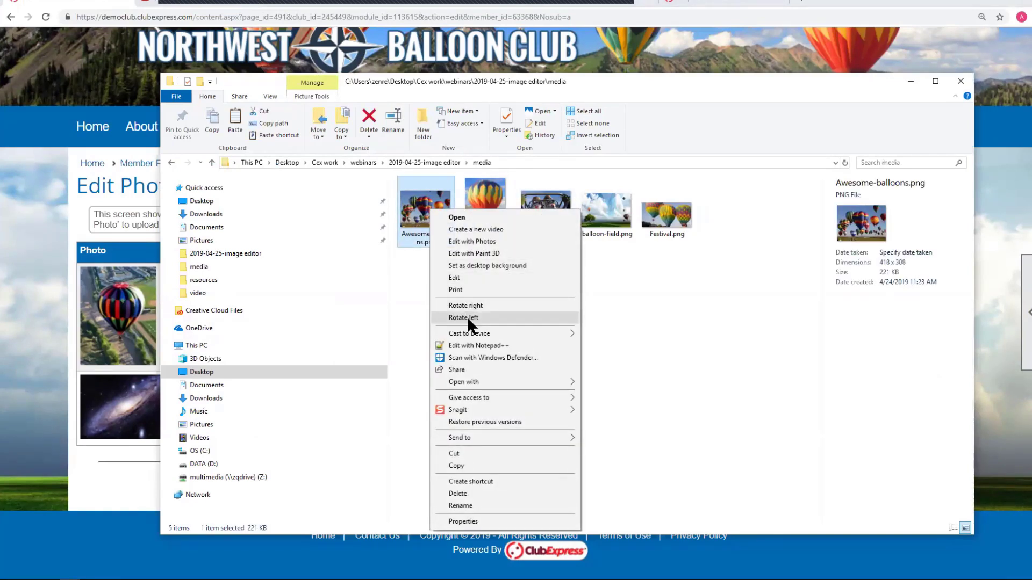
left_click(475, 276)
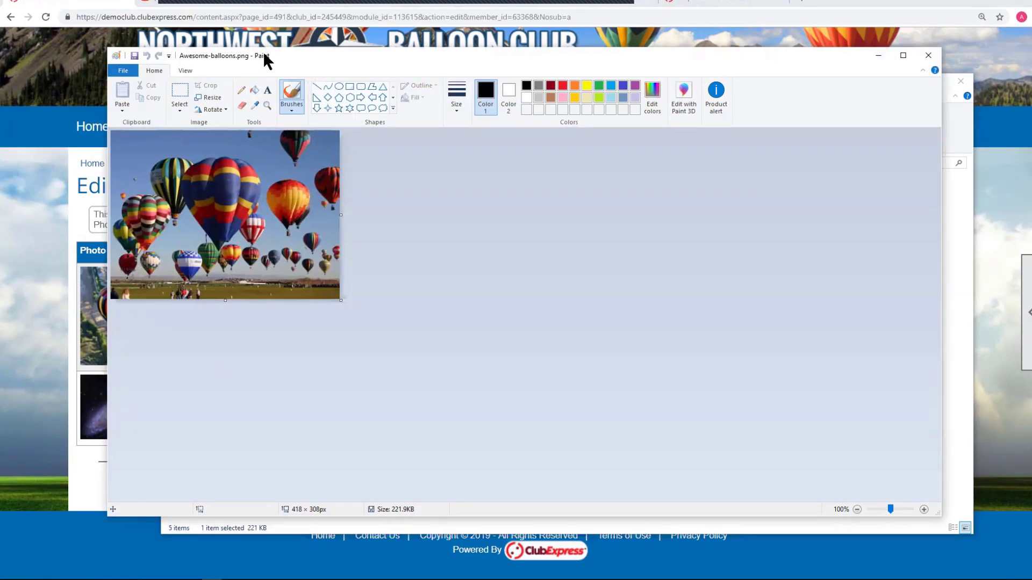
Crop the balloon picture's canvas to about 287 × 231 px, discard the change on closing Paint and minimize the folder window.
left_click_drag(264, 53, 314, 52)
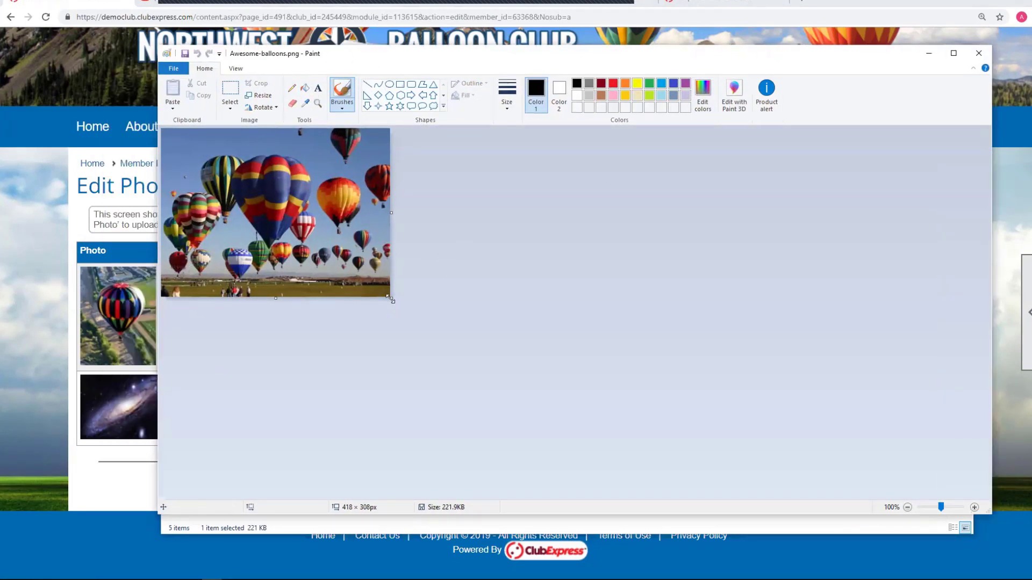
left_click_drag(391, 298, 318, 256)
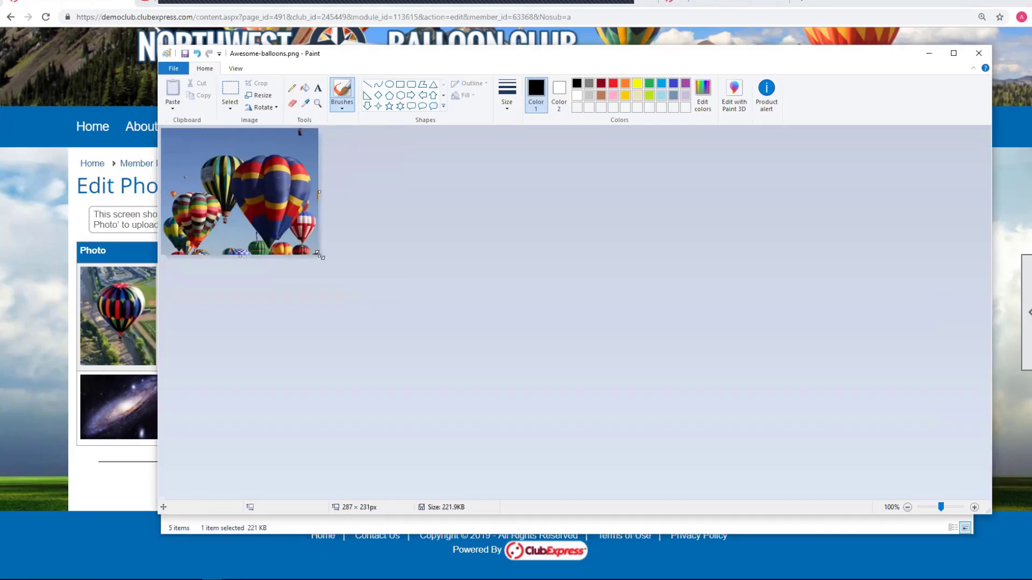
key("alt+F4")
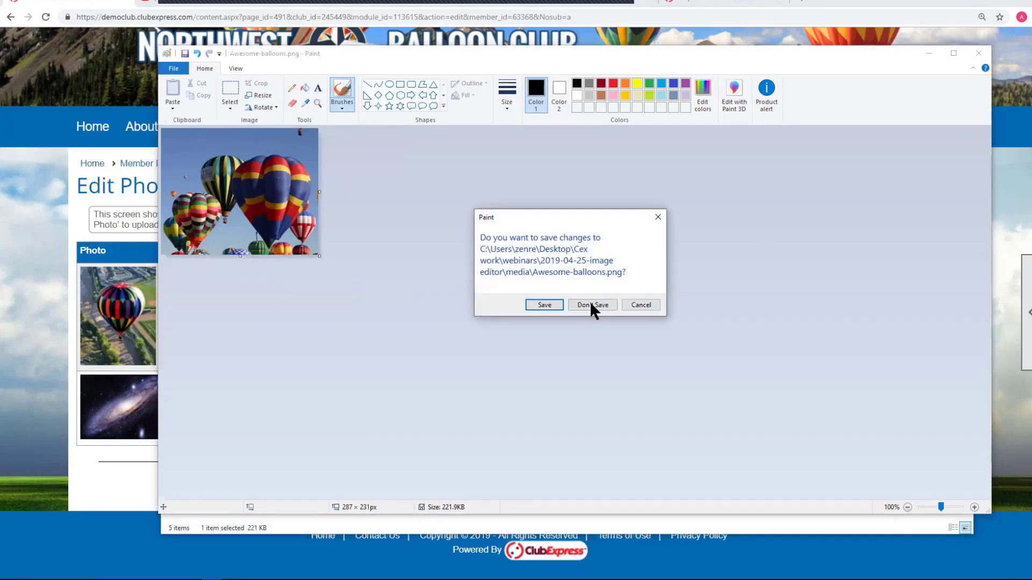
left_click(645, 304)
left_click(977, 56)
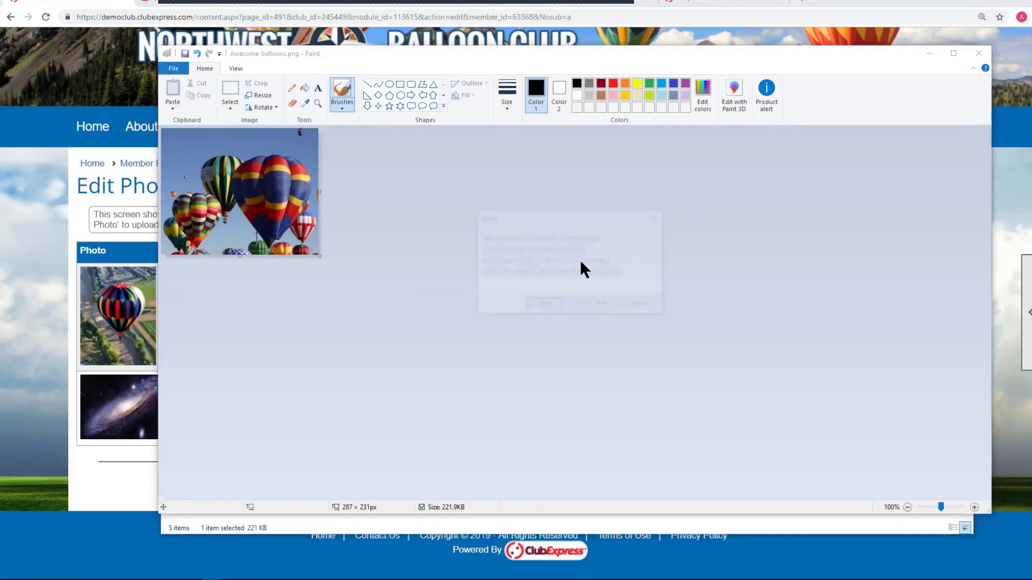
left_click(591, 304)
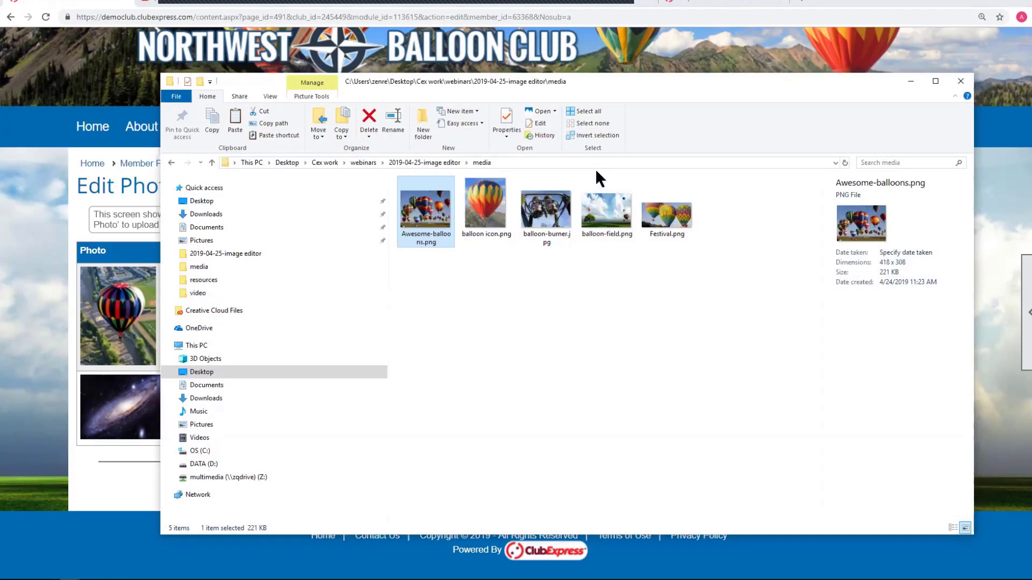
left_click(911, 82)
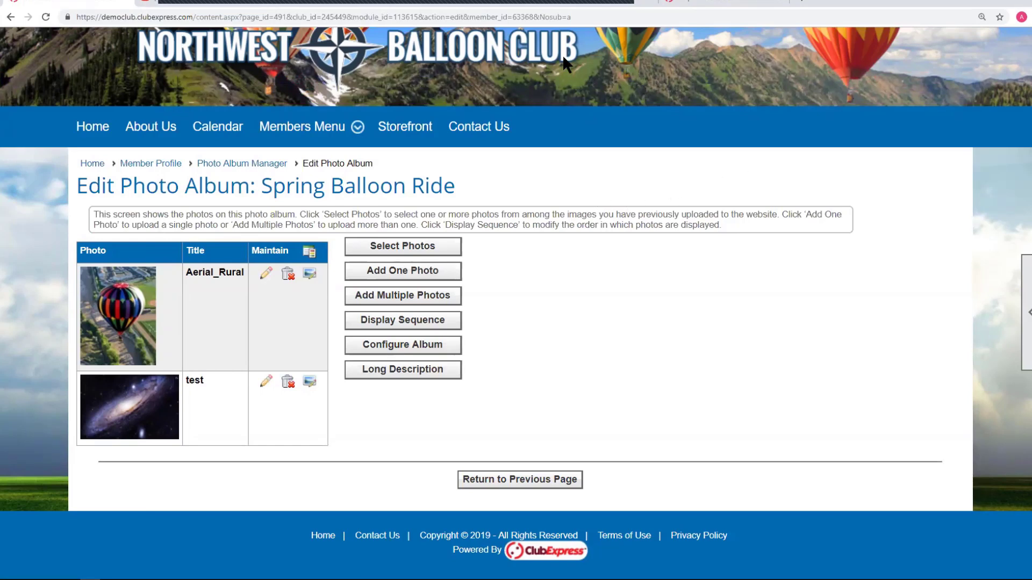
Switch to Pixlr Editor in the browser, open "balloon icon.png" from the computer and enlarge its image window.
left_click(583, 5)
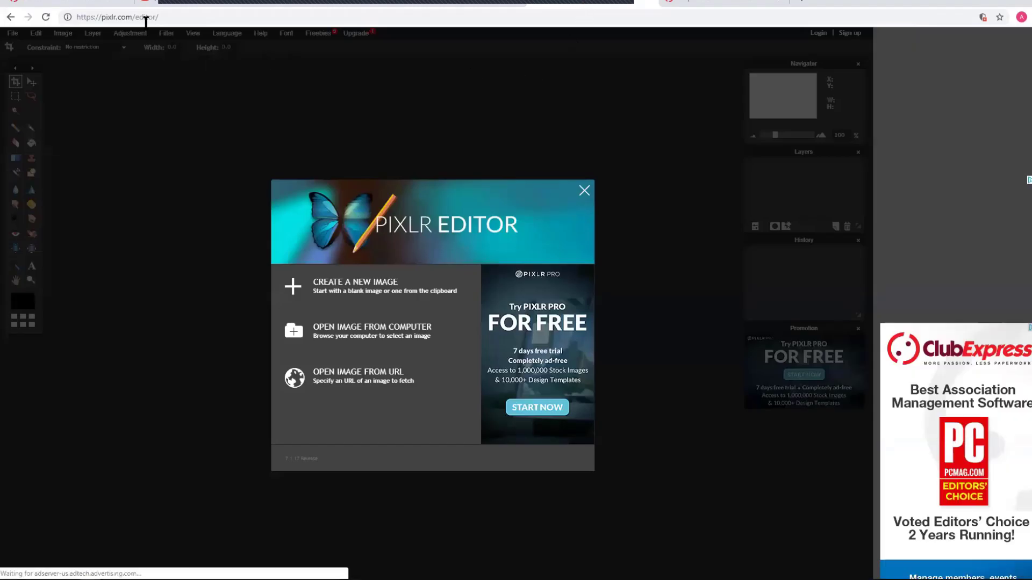
left_click(116, 19)
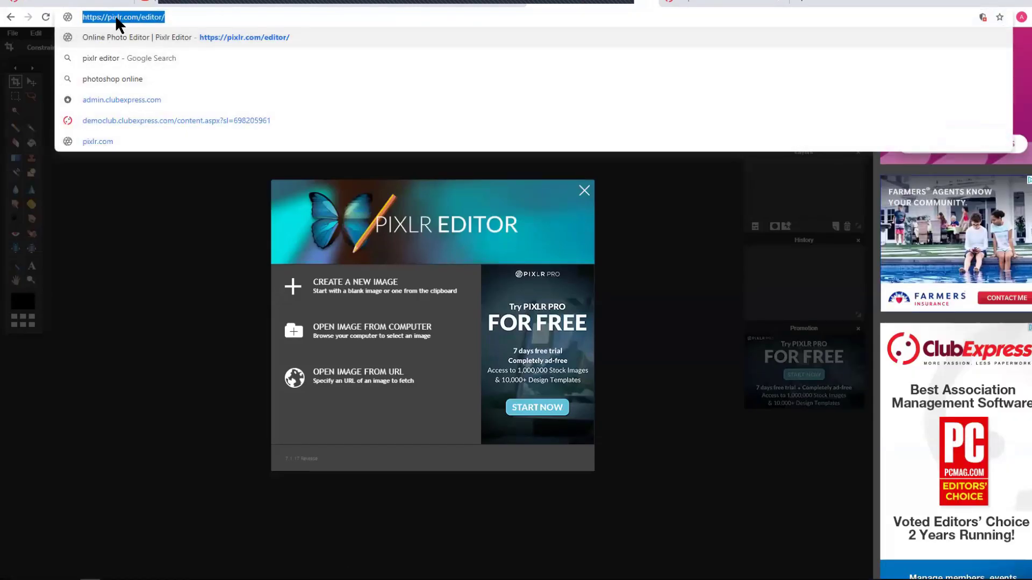
left_click(116, 17)
left_click(149, 164)
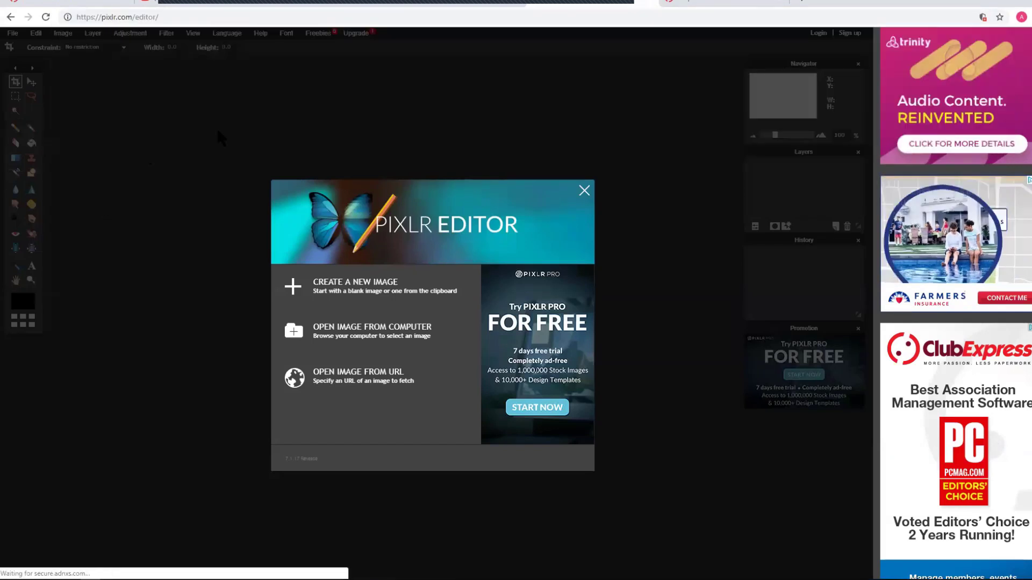
left_click(363, 327)
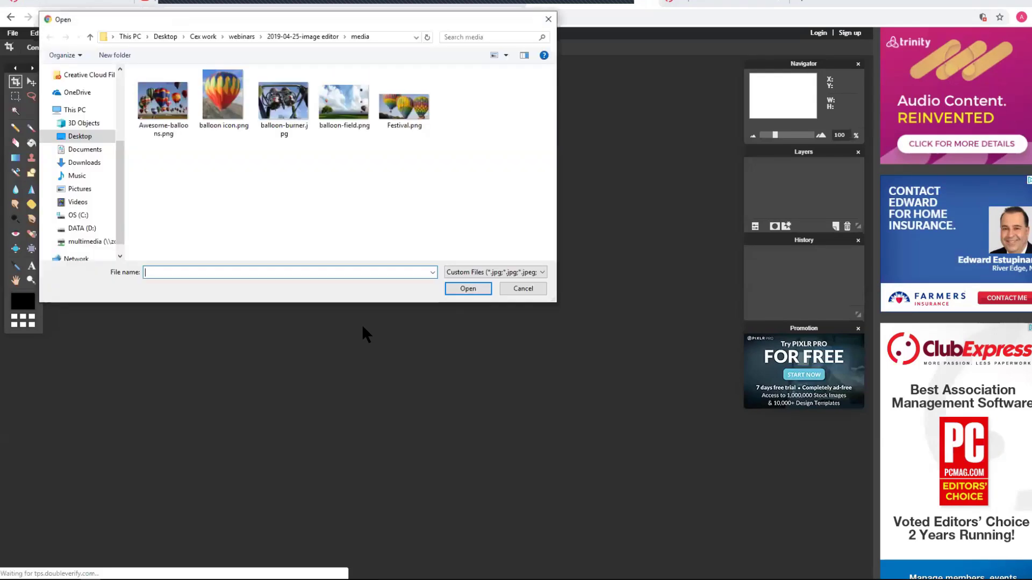
double_click(222, 95)
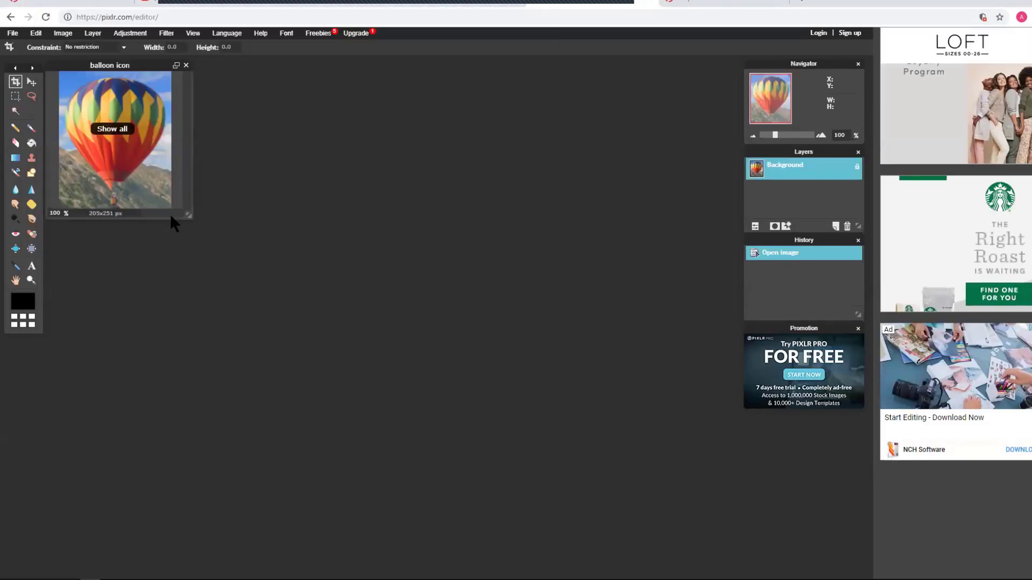
left_click_drag(189, 216, 240, 279)
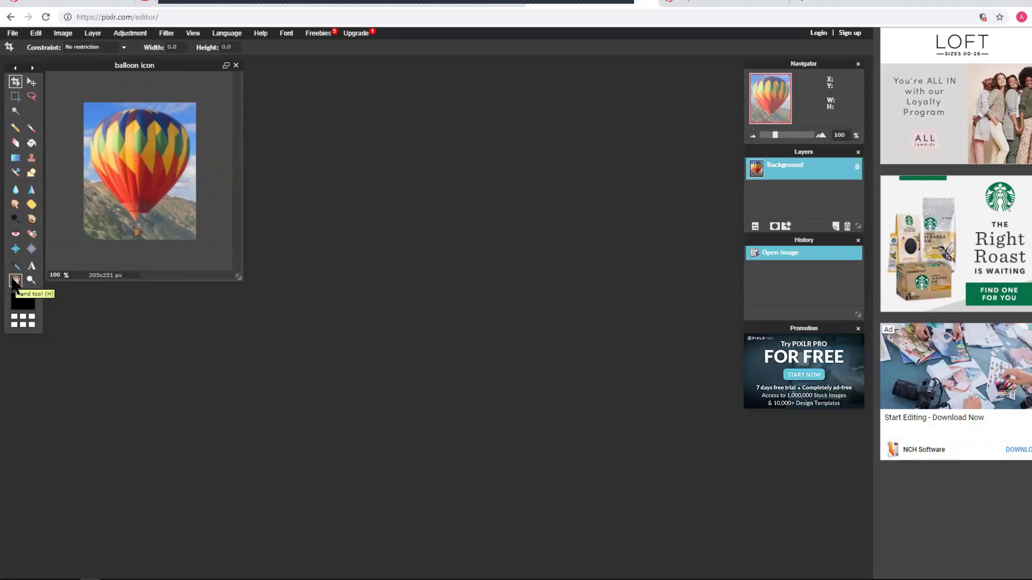
Examine the save options for the balloon icon image, close them without saving and return to the ClubExpress photo album.
left_click(13, 32)
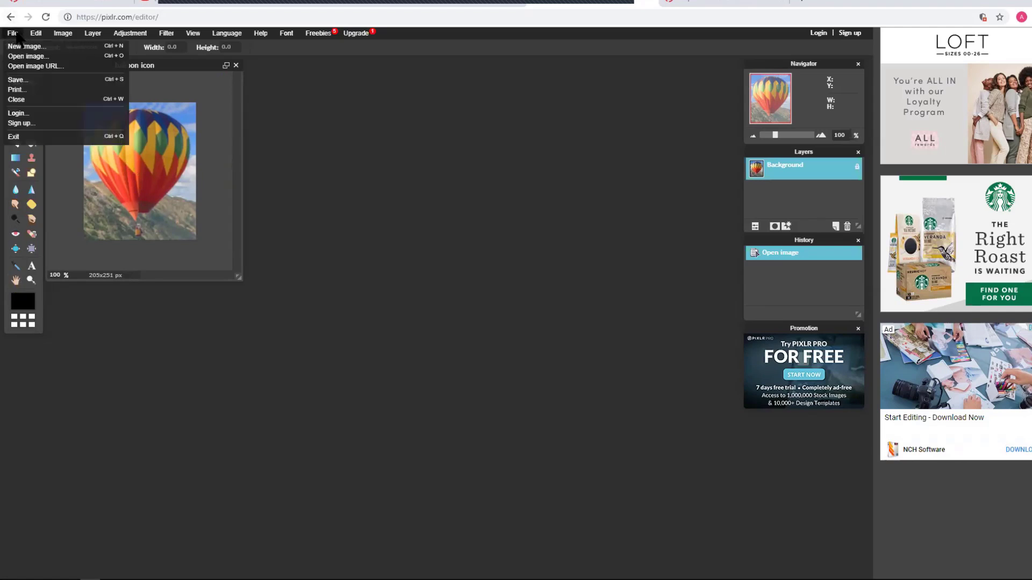
left_click(29, 79)
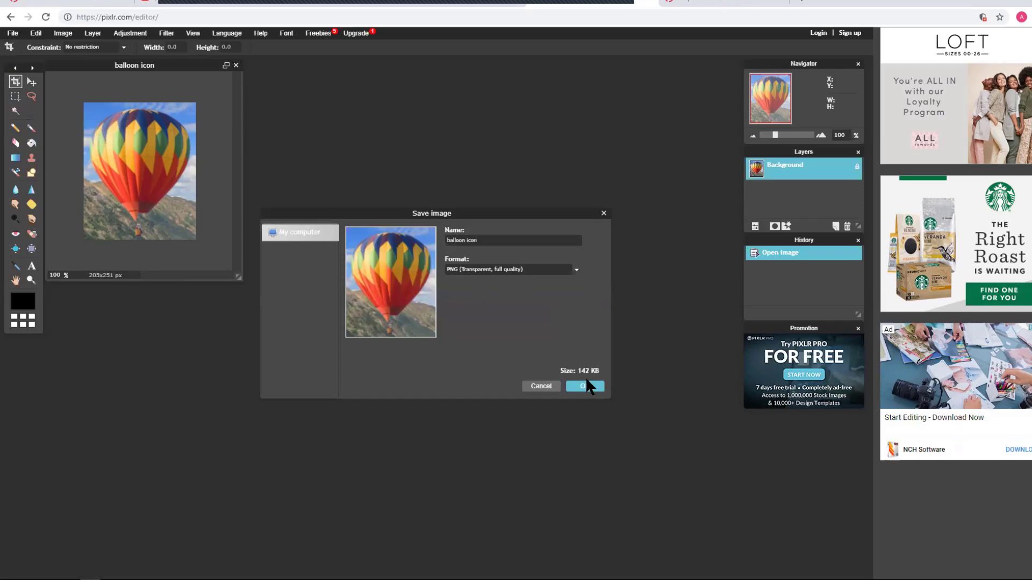
left_click(604, 214)
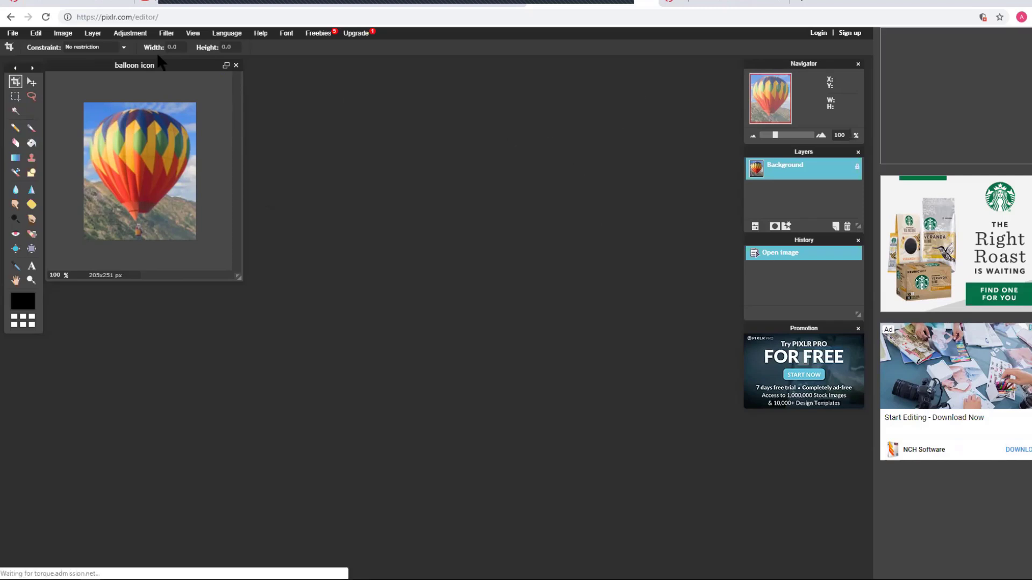
left_click(68, 5)
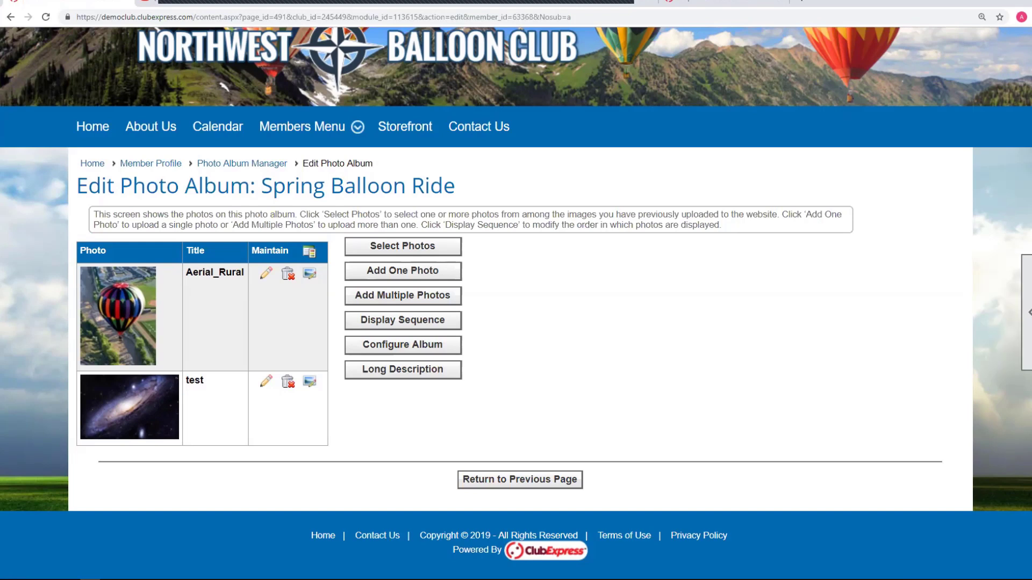
scroll(998, 161, "up", 3)
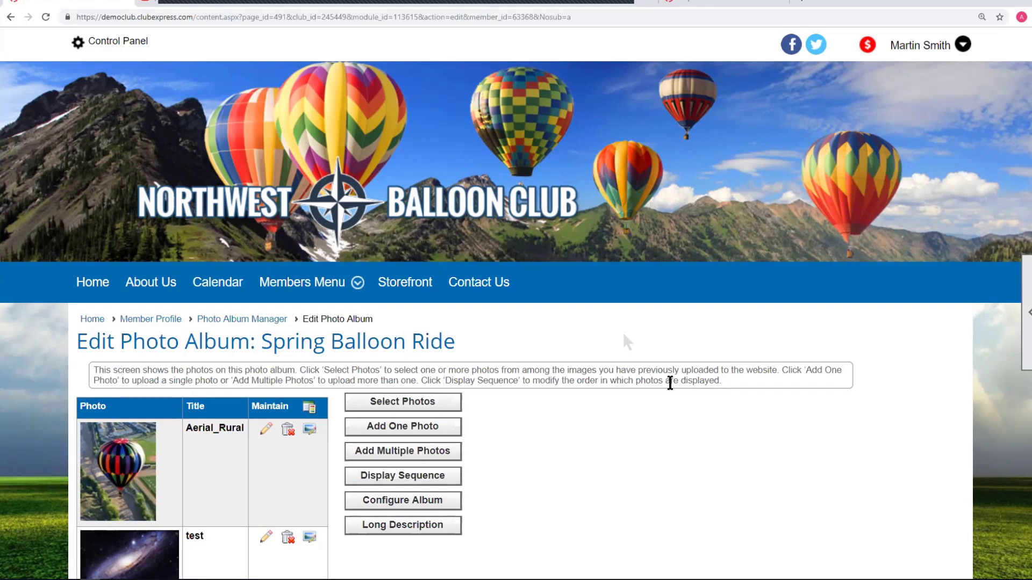
scroll(670, 383, "down", 3)
scroll(669, 387, "down", 1)
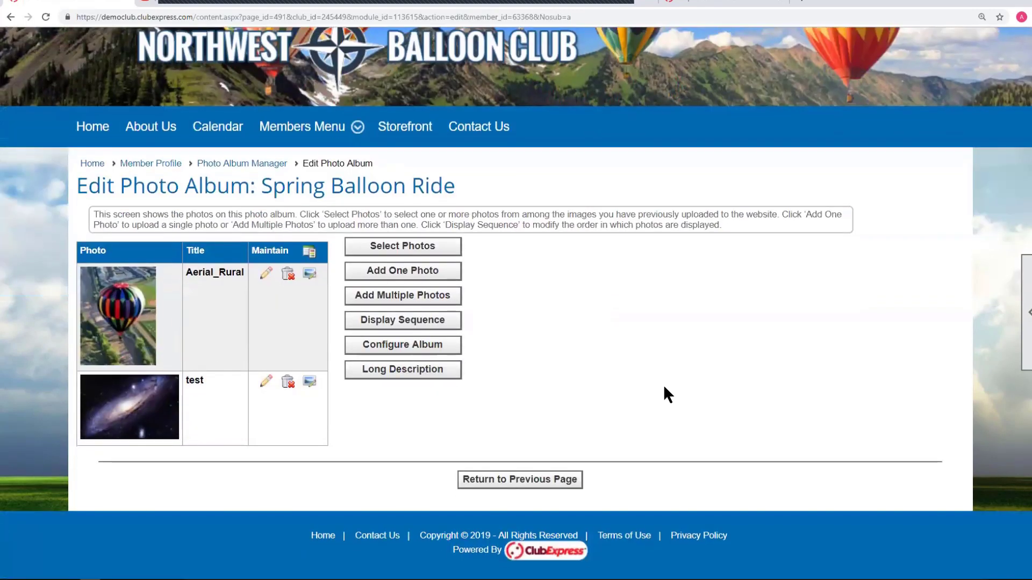